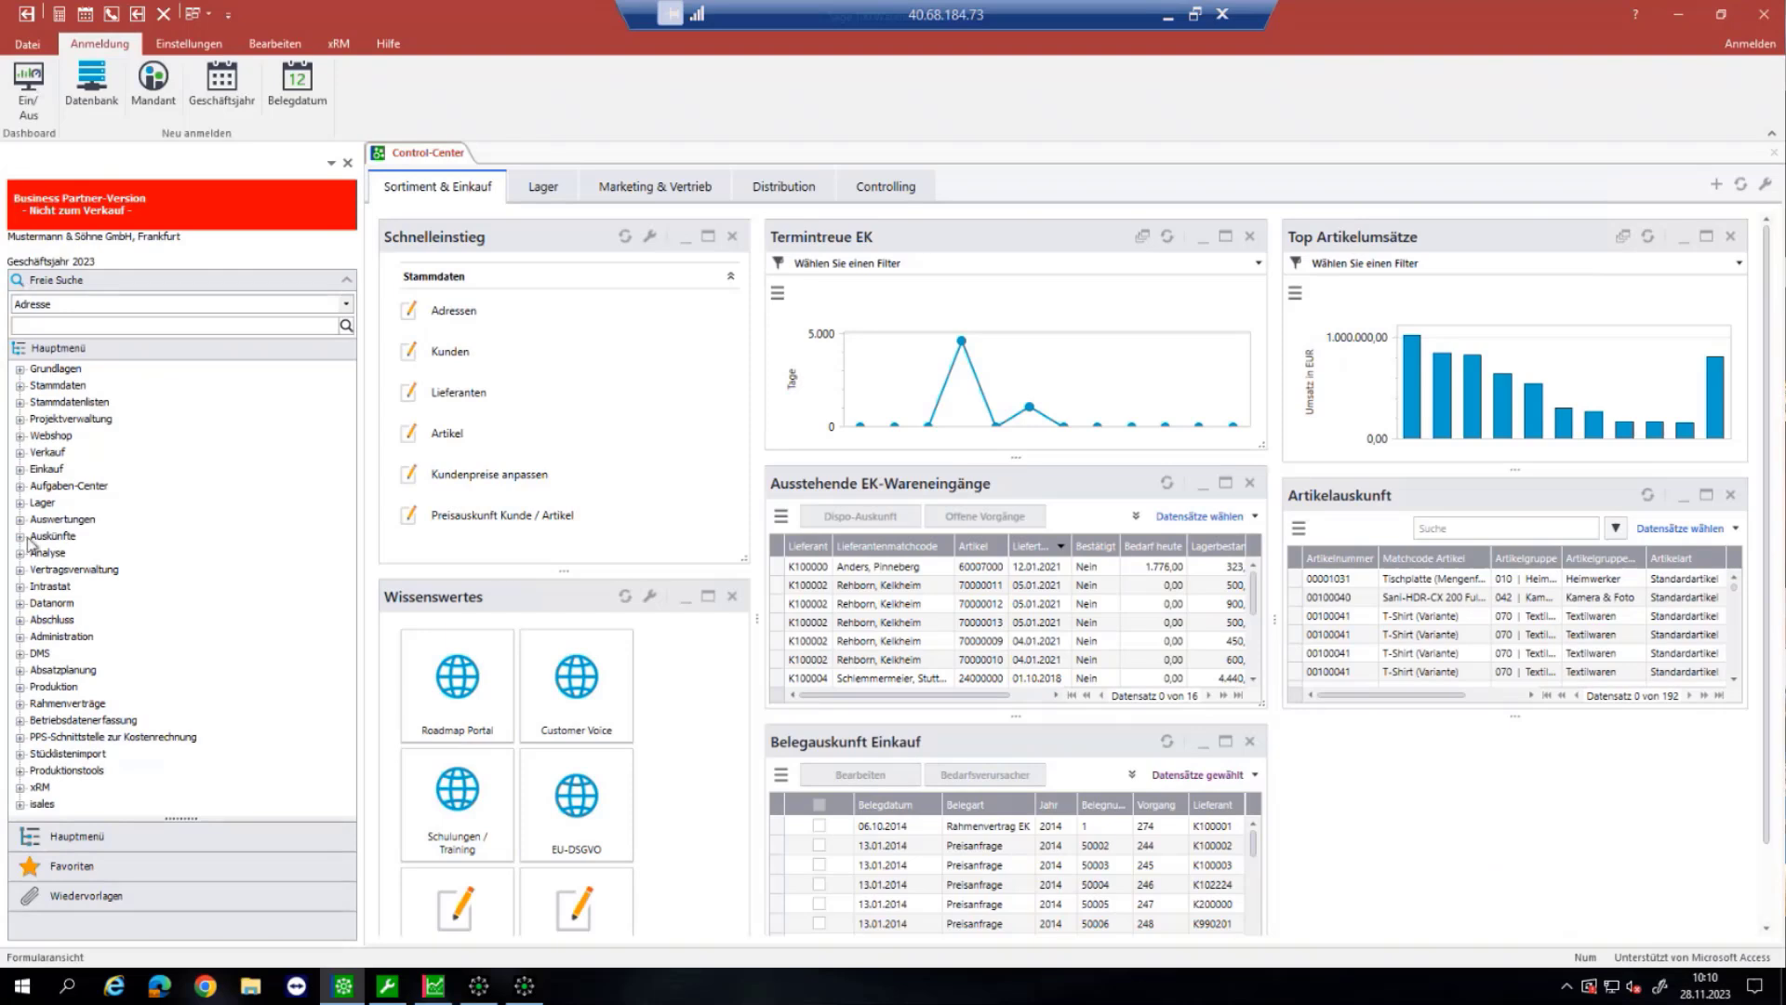
Step: Expand the Lager area of the main menu and open Lagerbewegungen bearbeiten
{"action": "left_click", "coordinate": [20, 504]}
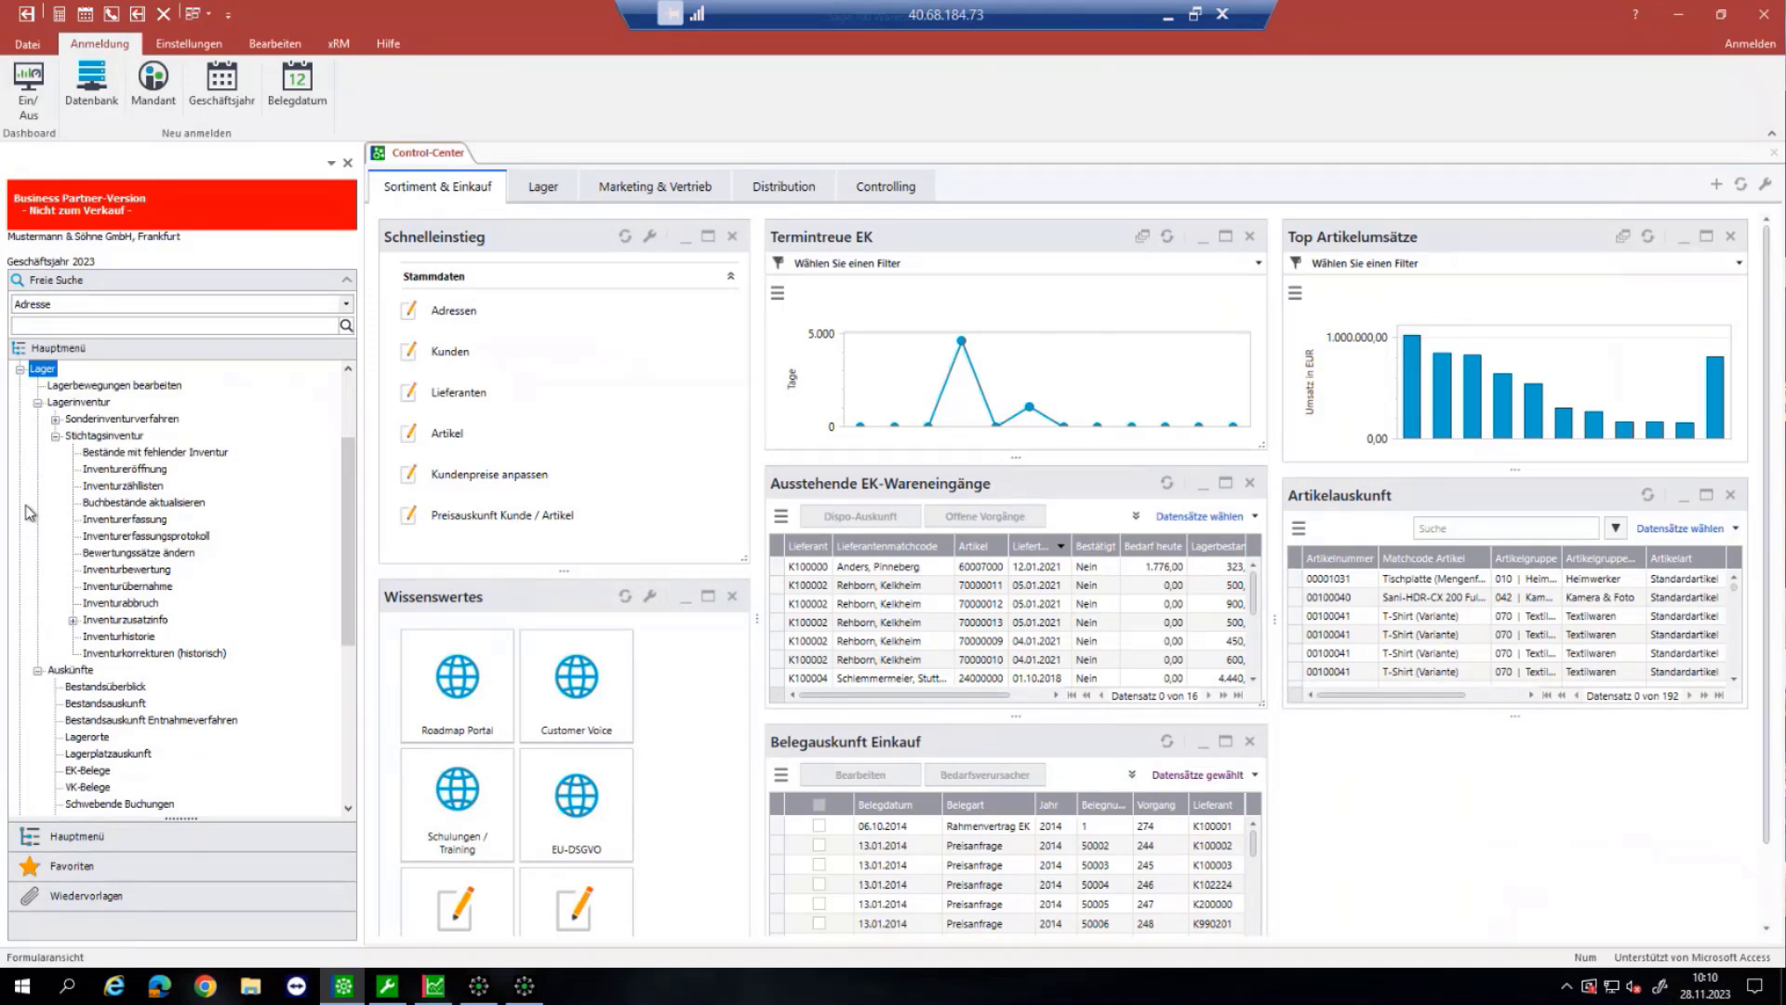
{"action": "double_click", "coordinate": [84, 385]}
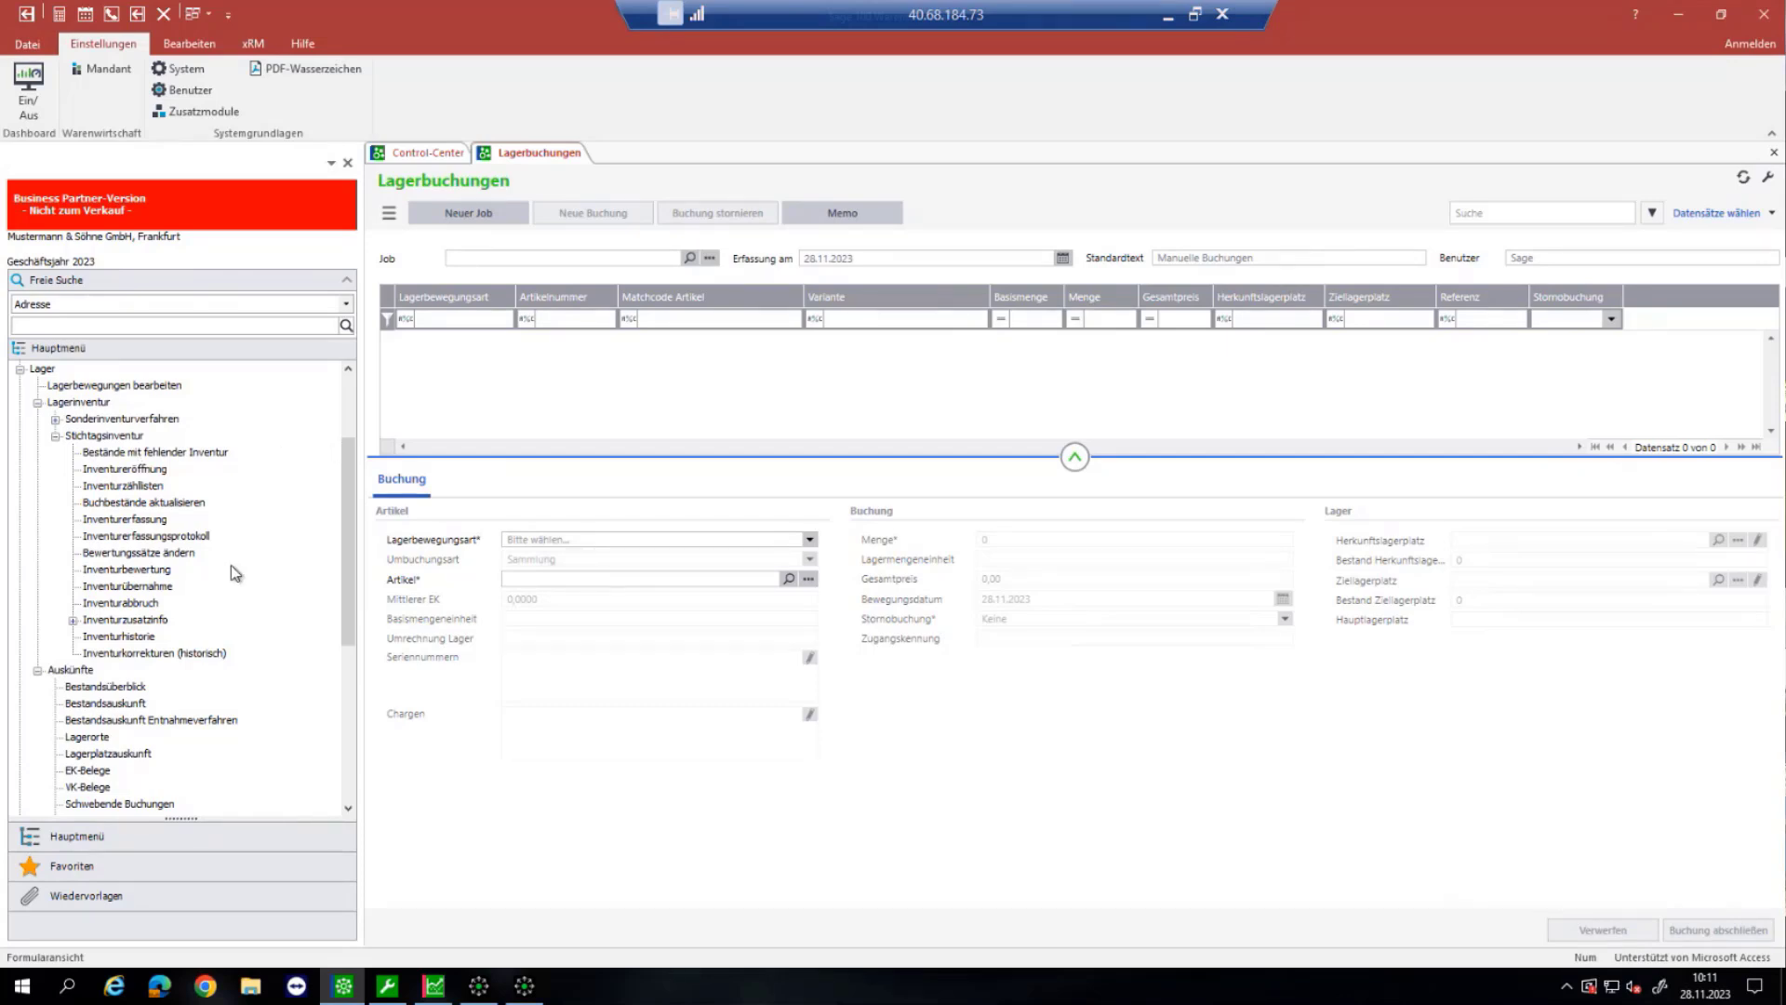
Step: Open the Bestandsüberblick under the Lager Auskünfte with Artikelgruppe and Artikelnummer left empty, and look through the stock list
{"action": "scroll", "coordinate": [232, 568], "scroll_direction": "down", "scroll_amount": 2}
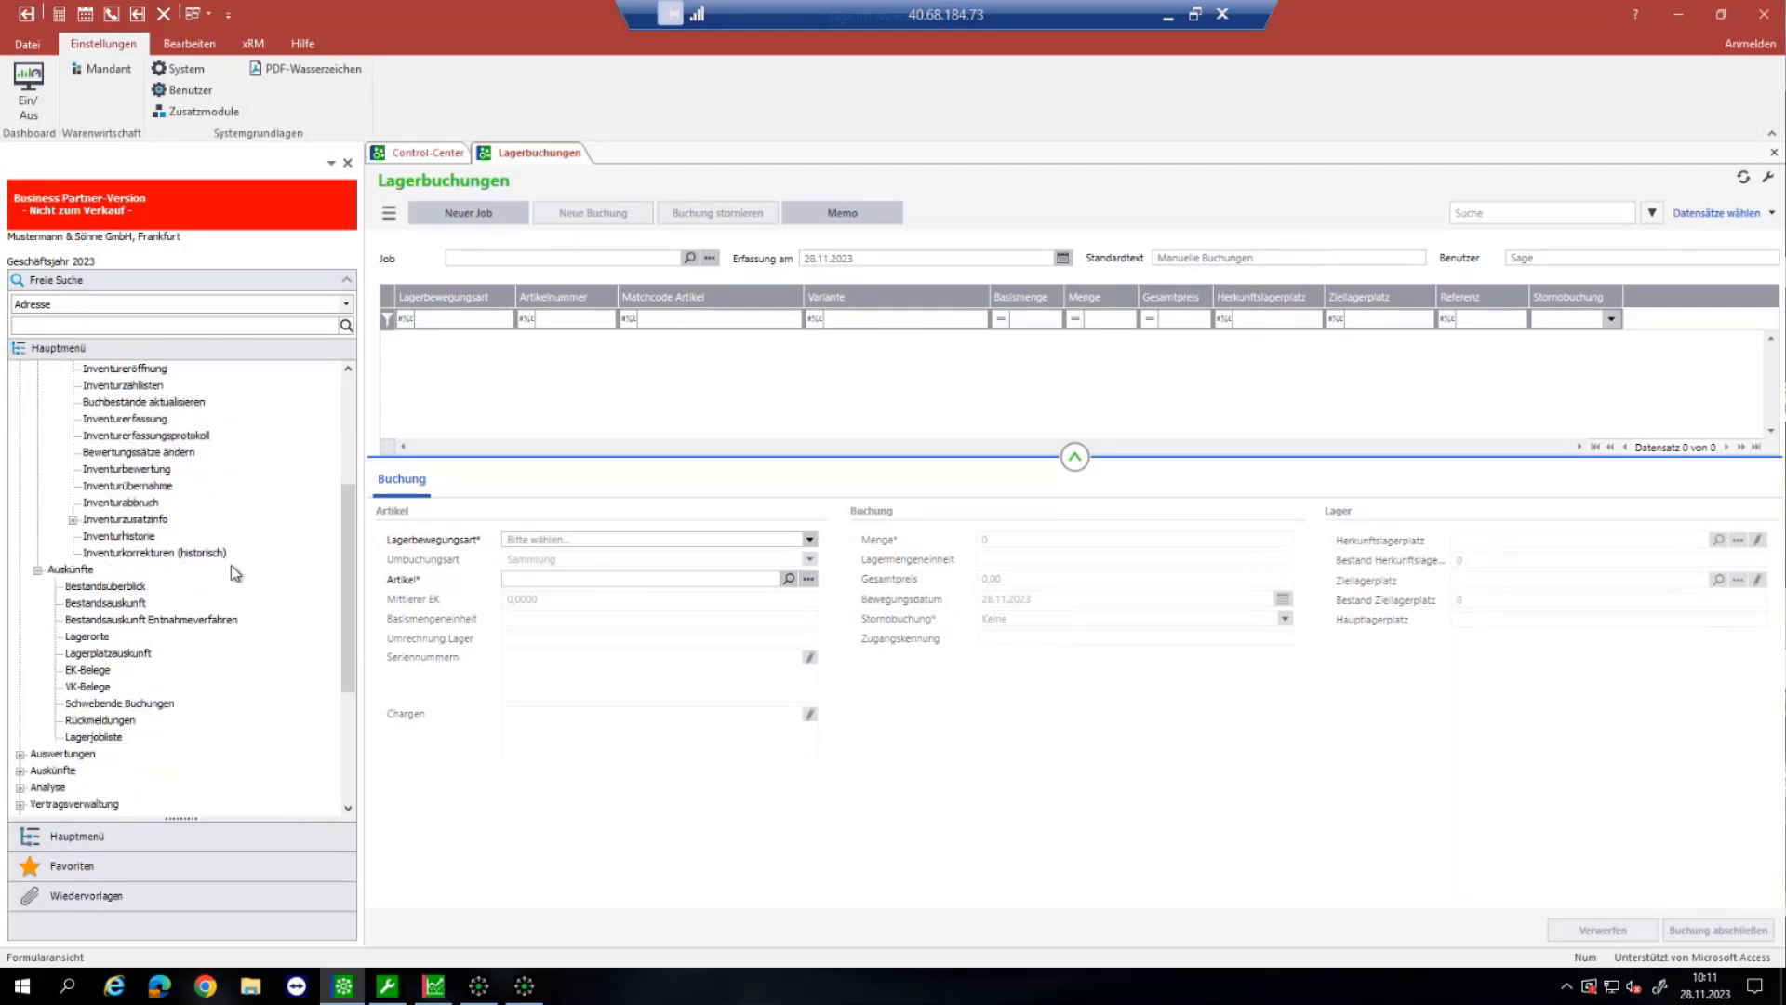
{"action": "left_click", "coordinate": [101, 586]}
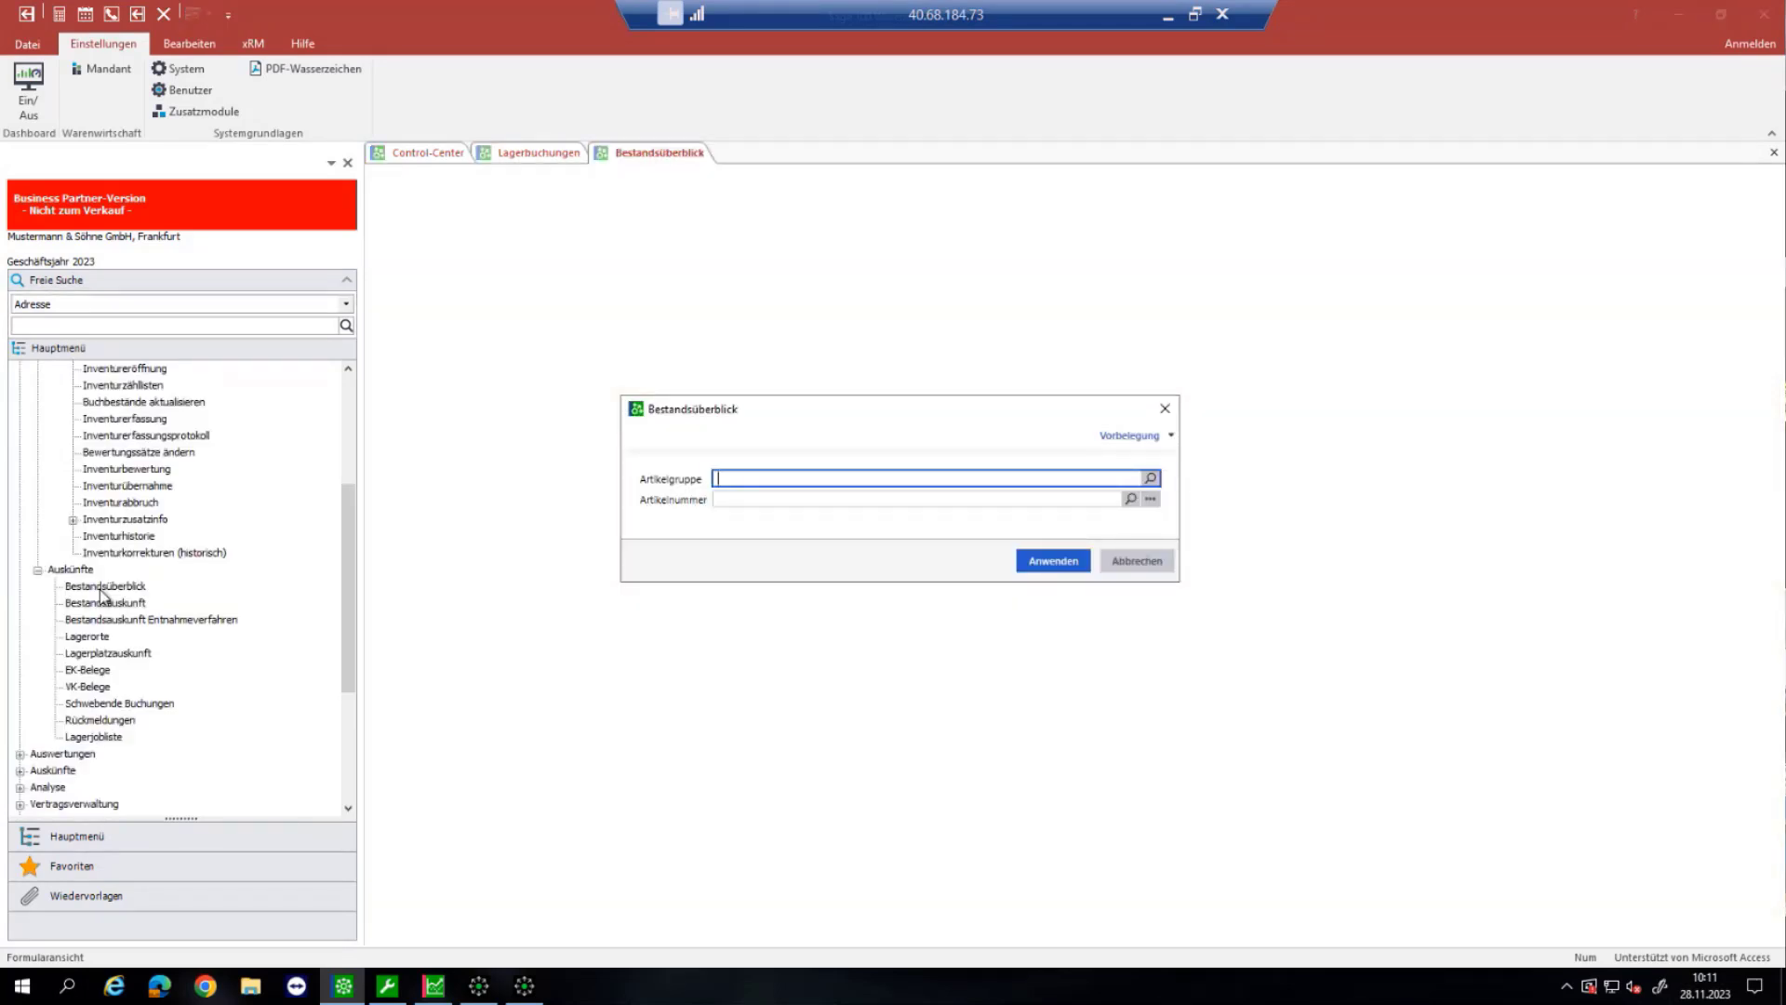
{"action": "left_click", "coordinate": [1054, 561]}
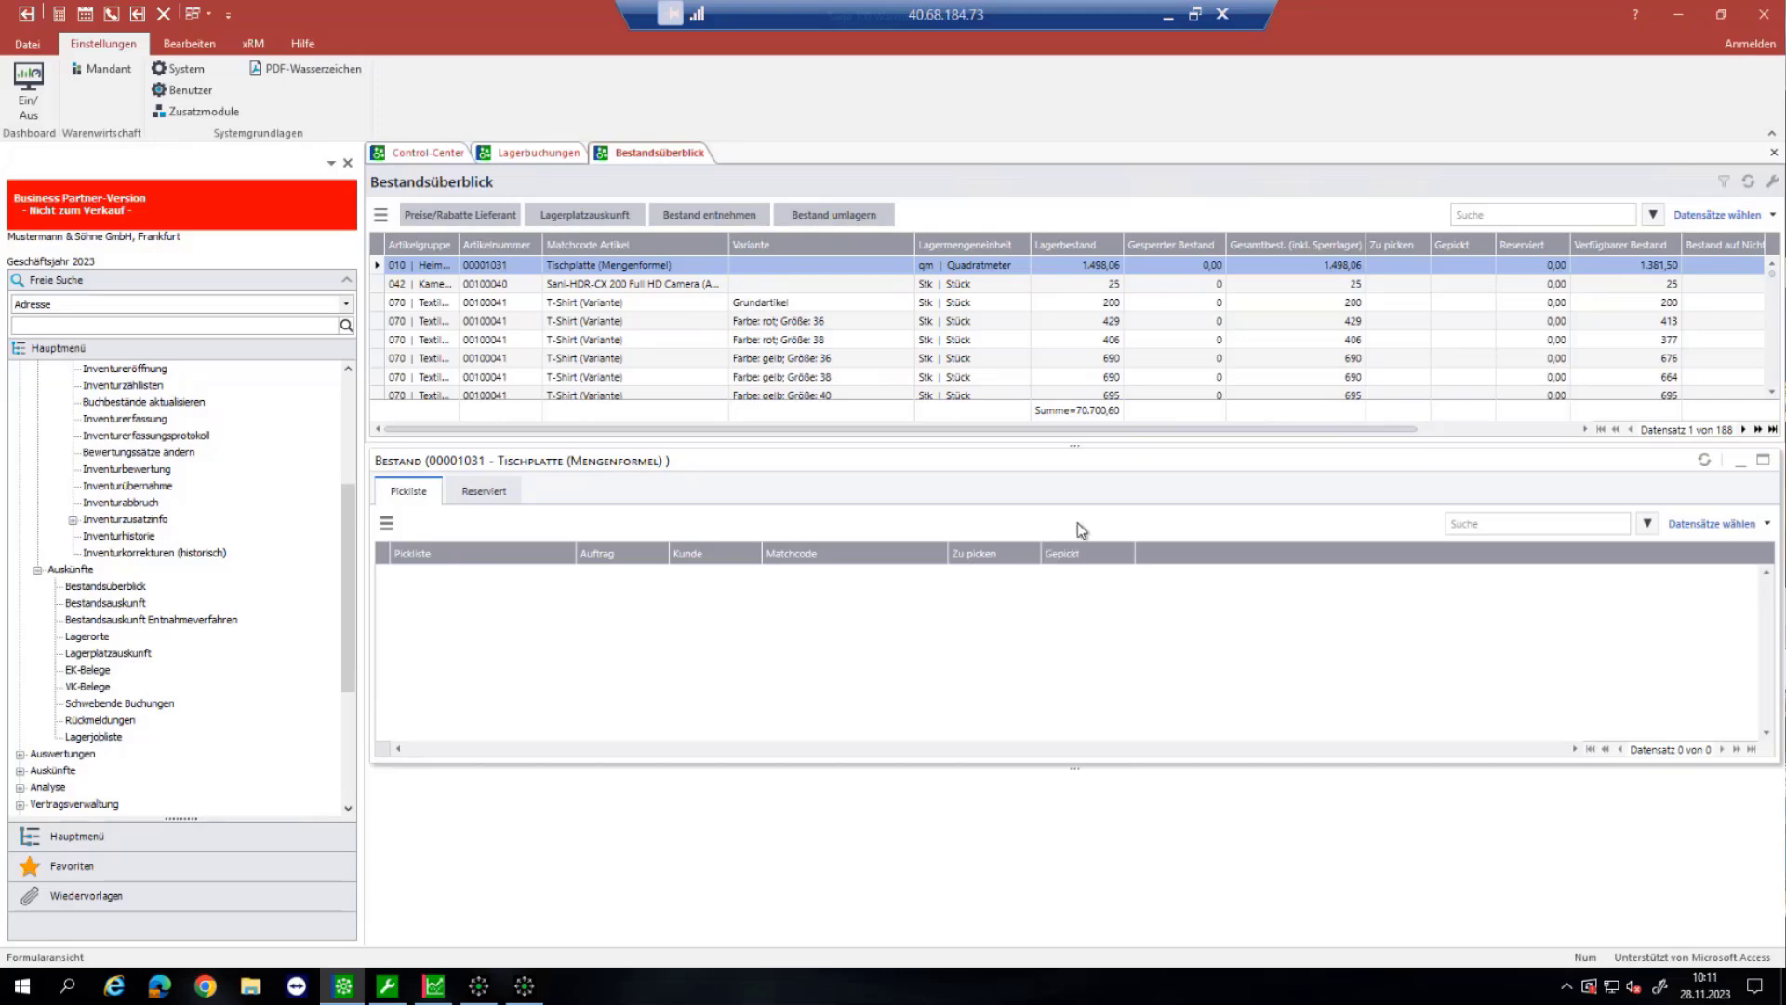
{"action": "scroll", "coordinate": [1107, 502], "scroll_direction": "up", "scroll_amount": 2}
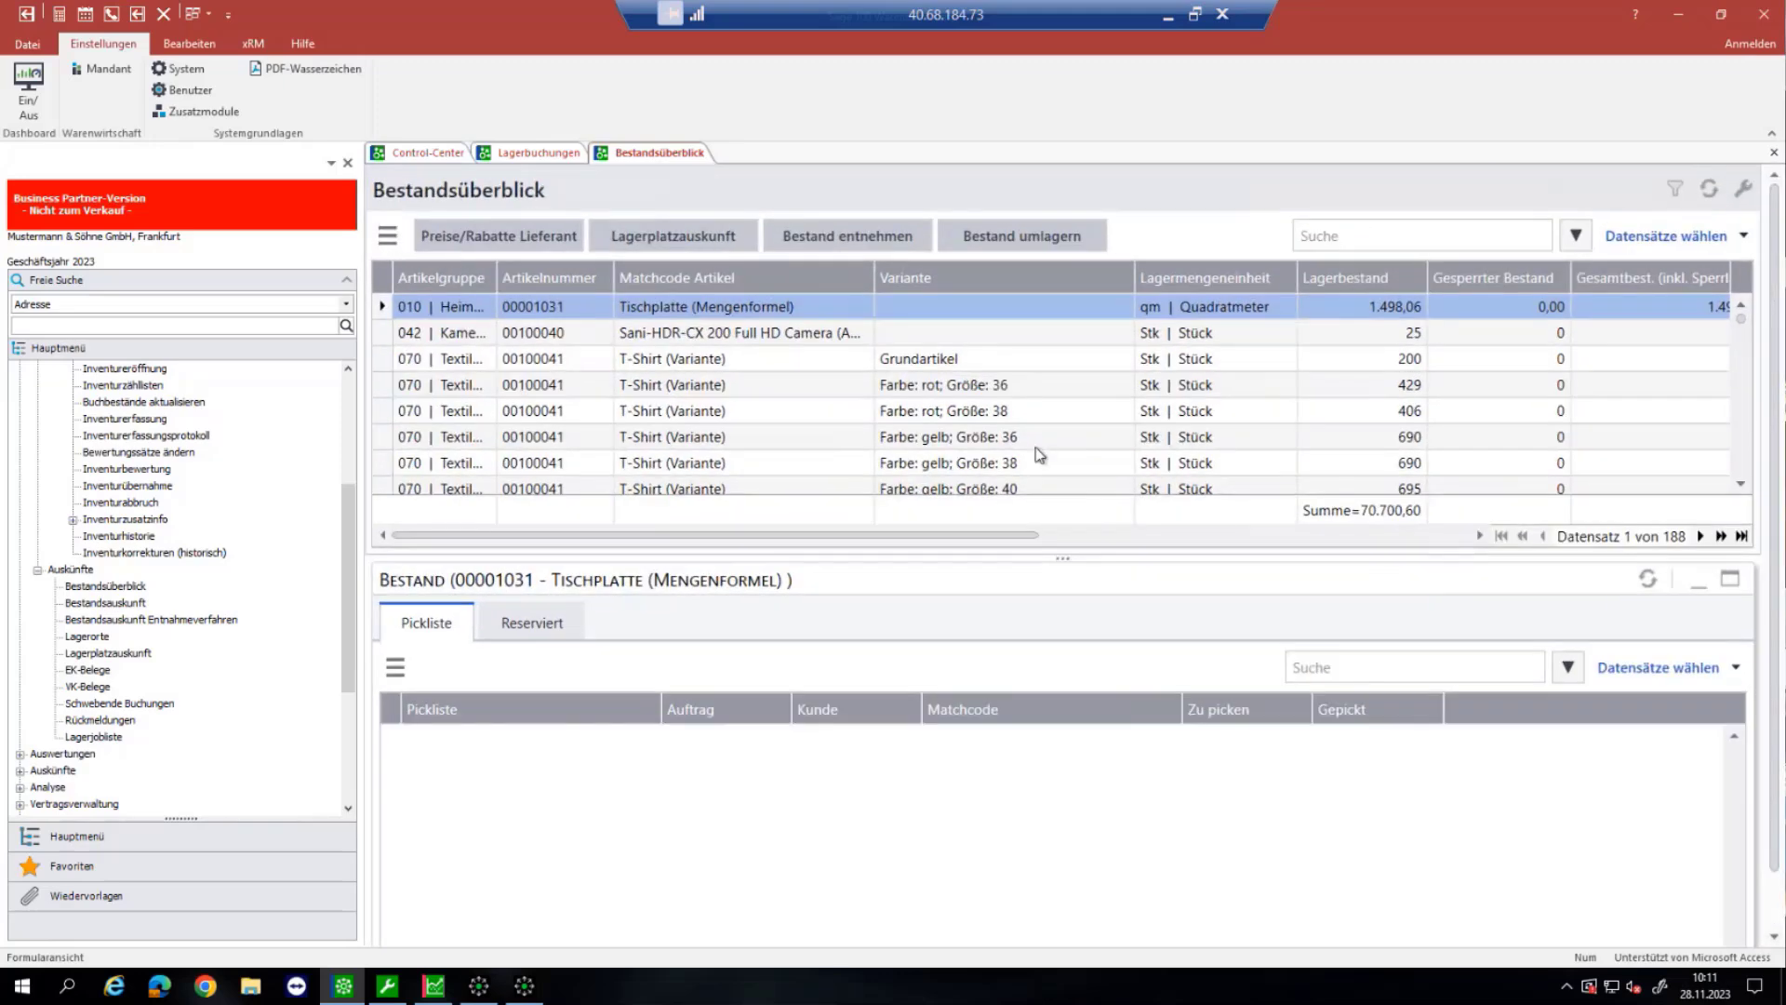
{"action": "scroll", "coordinate": [1041, 456], "scroll_direction": "up", "scroll_amount": 1}
{"action": "scroll", "coordinate": [1039, 453], "scroll_direction": "down", "scroll_amount": 3}
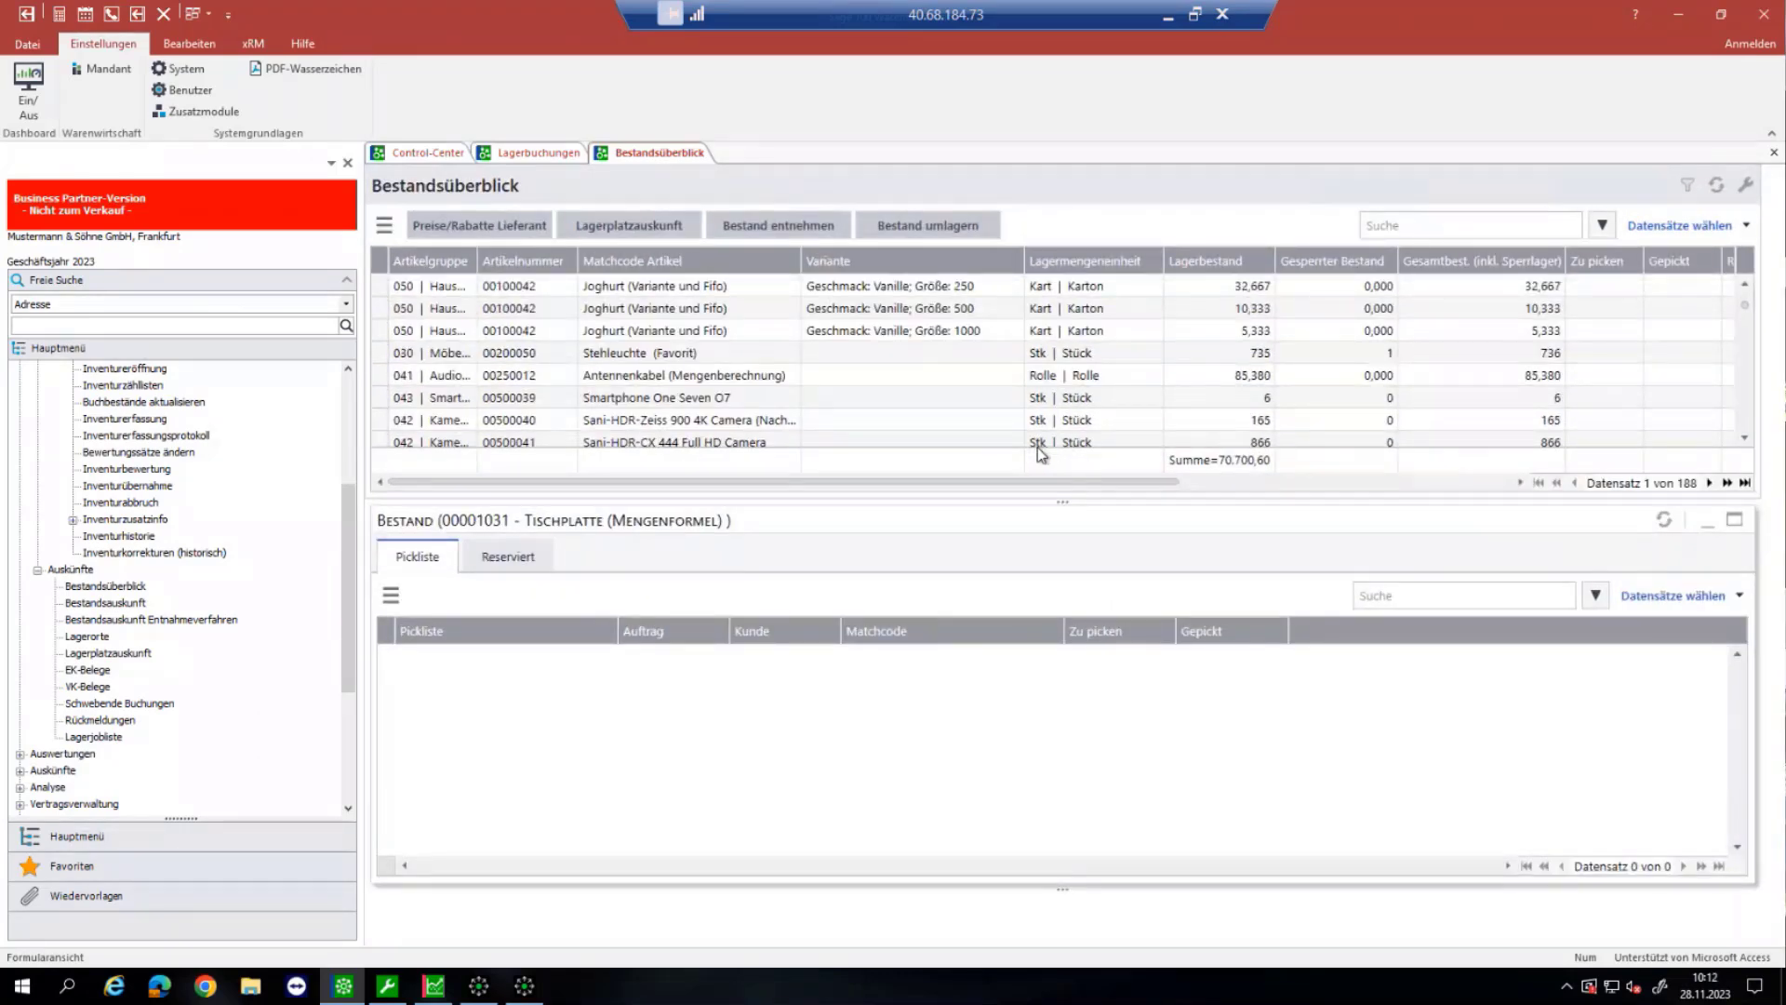
Step: Show the additional columns Basismengeneinheit, Beschaffung and Fertigung in the Bestandsüberblick list
{"action": "left_click", "coordinate": [383, 229]}
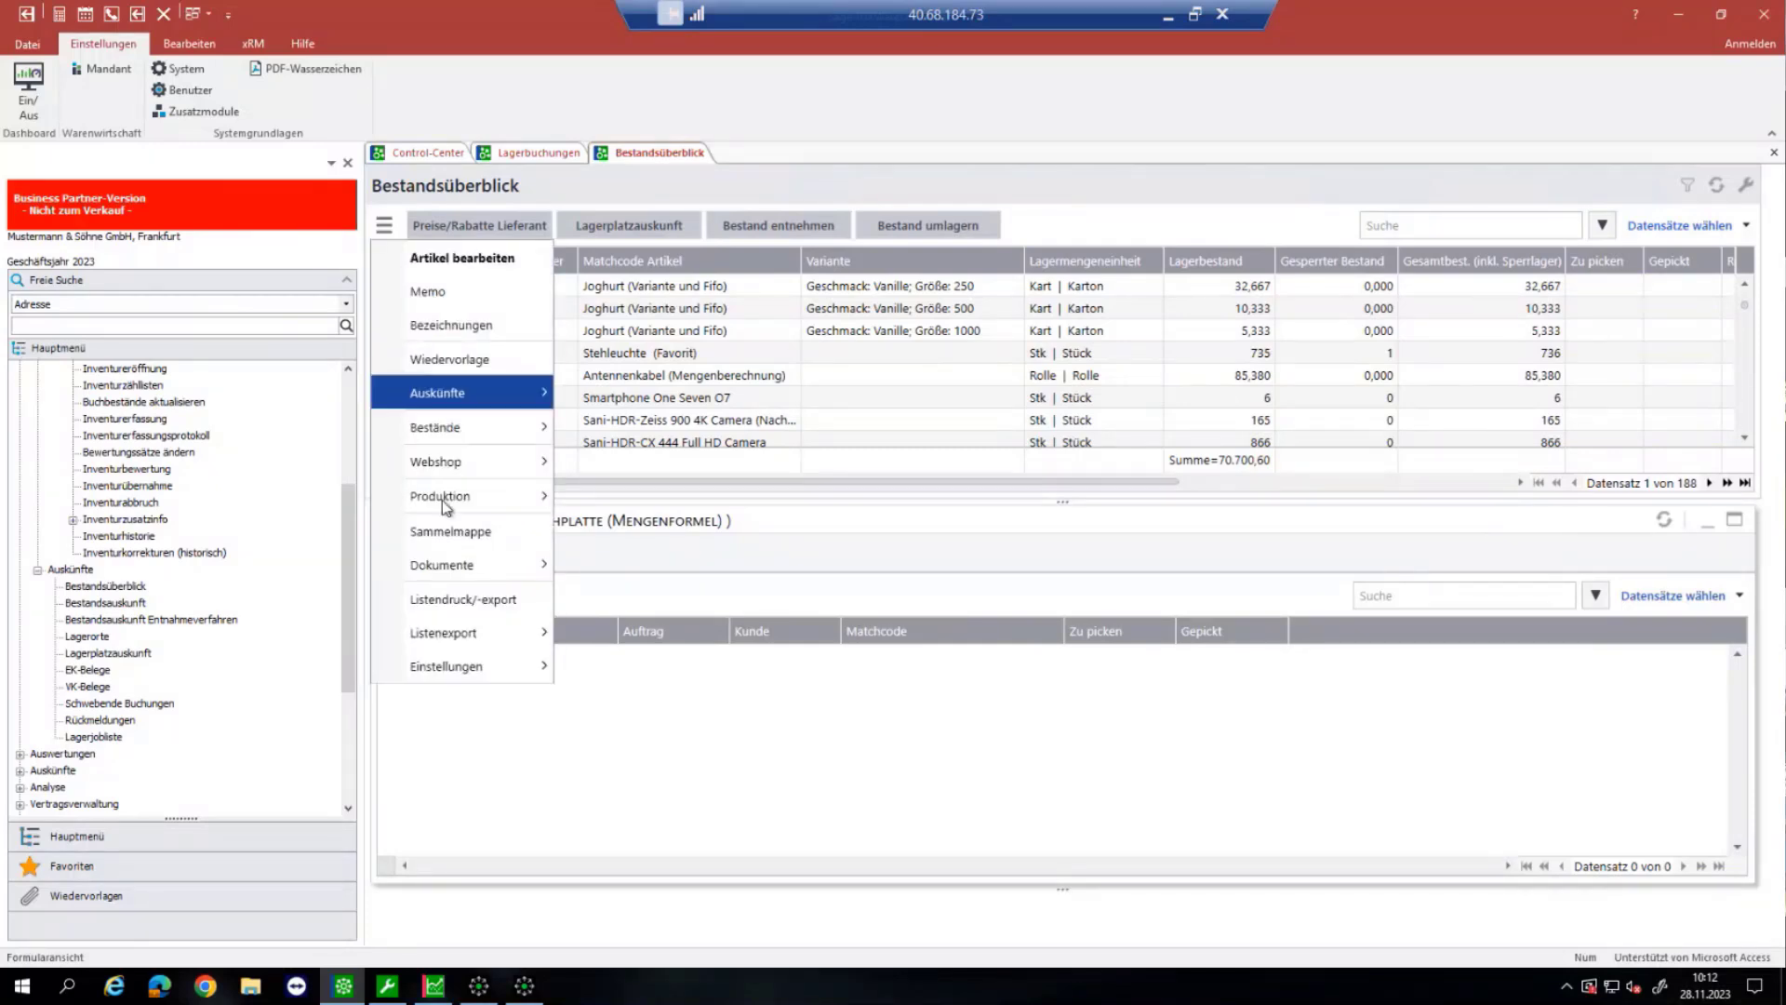
{"action": "mouse_move", "coordinate": [510, 666]}
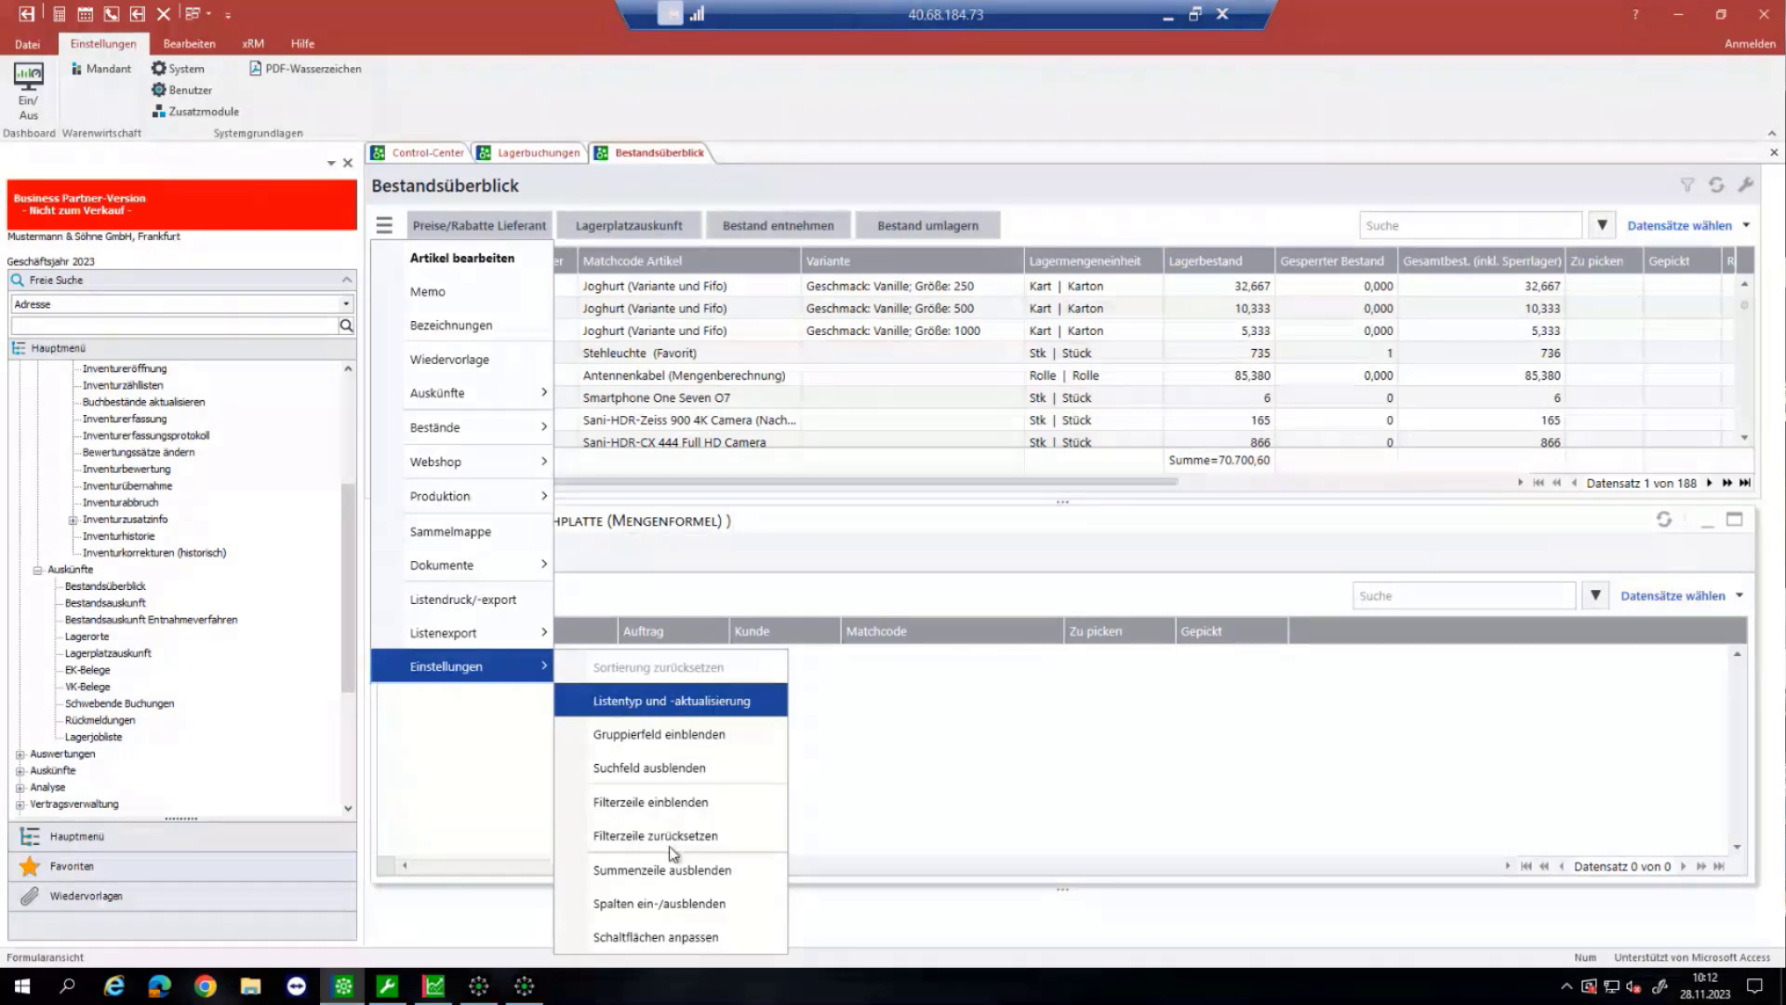
{"action": "left_click", "coordinate": [651, 903]}
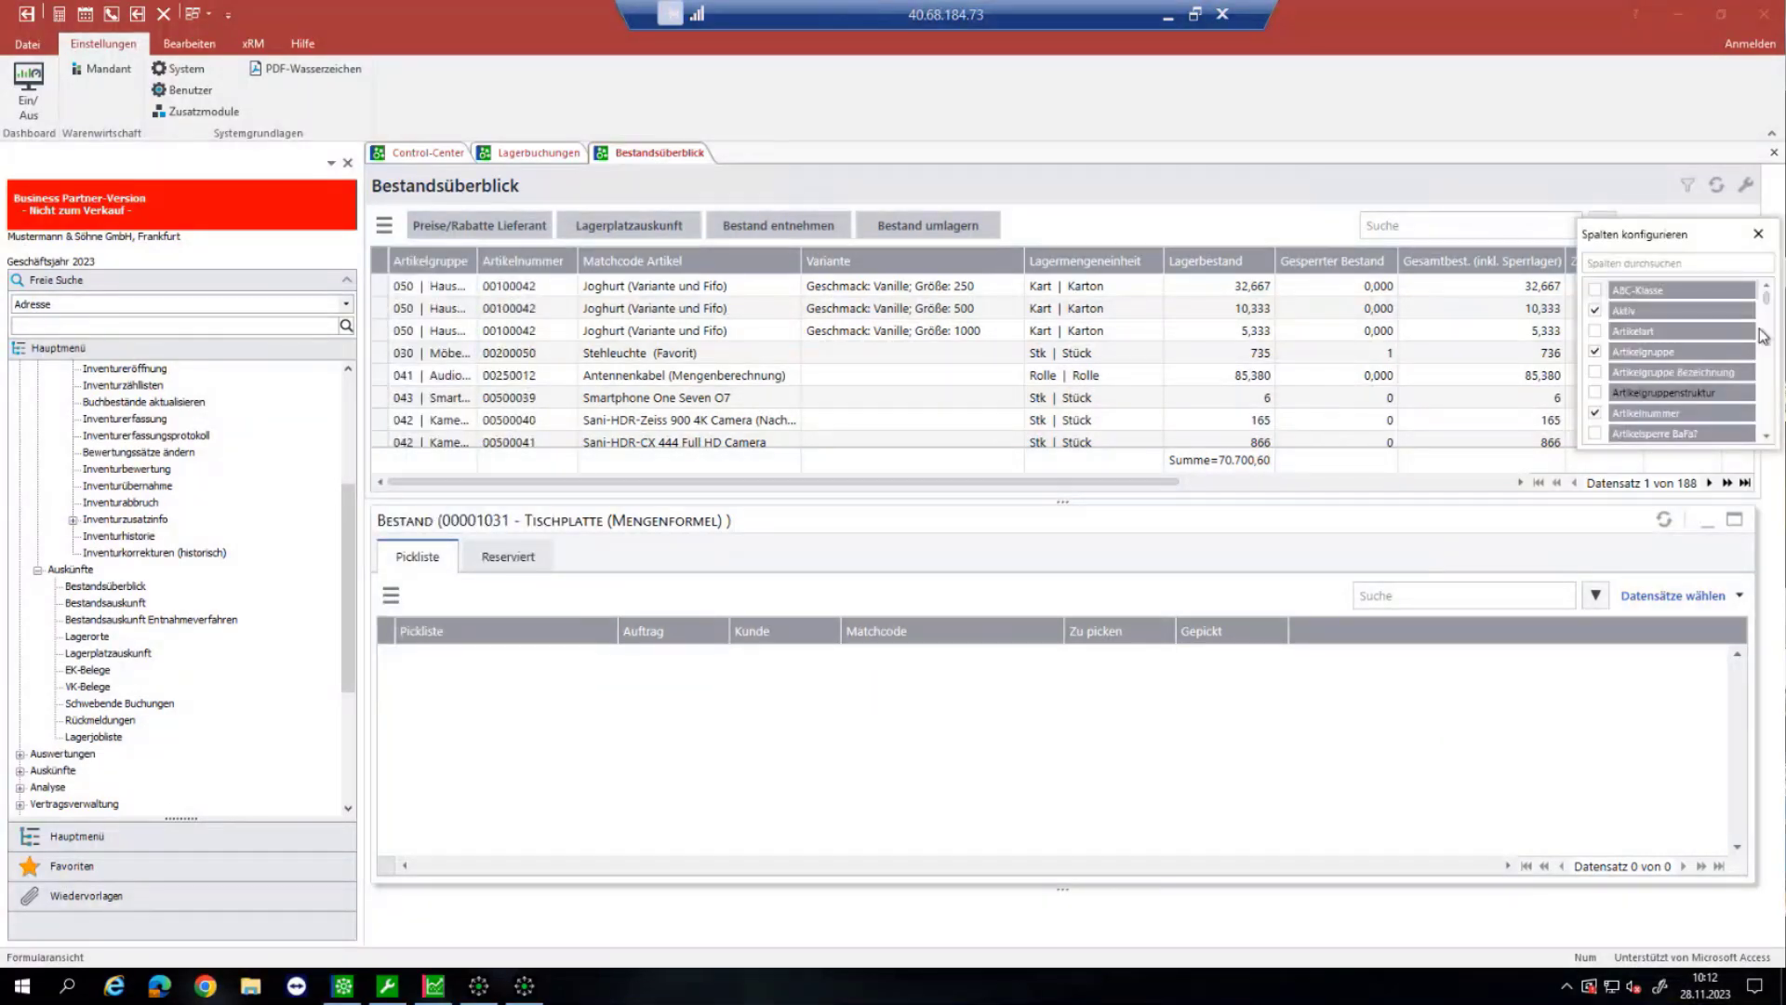
{"action": "scroll", "coordinate": [1745, 347], "scroll_direction": "down", "scroll_amount": 2}
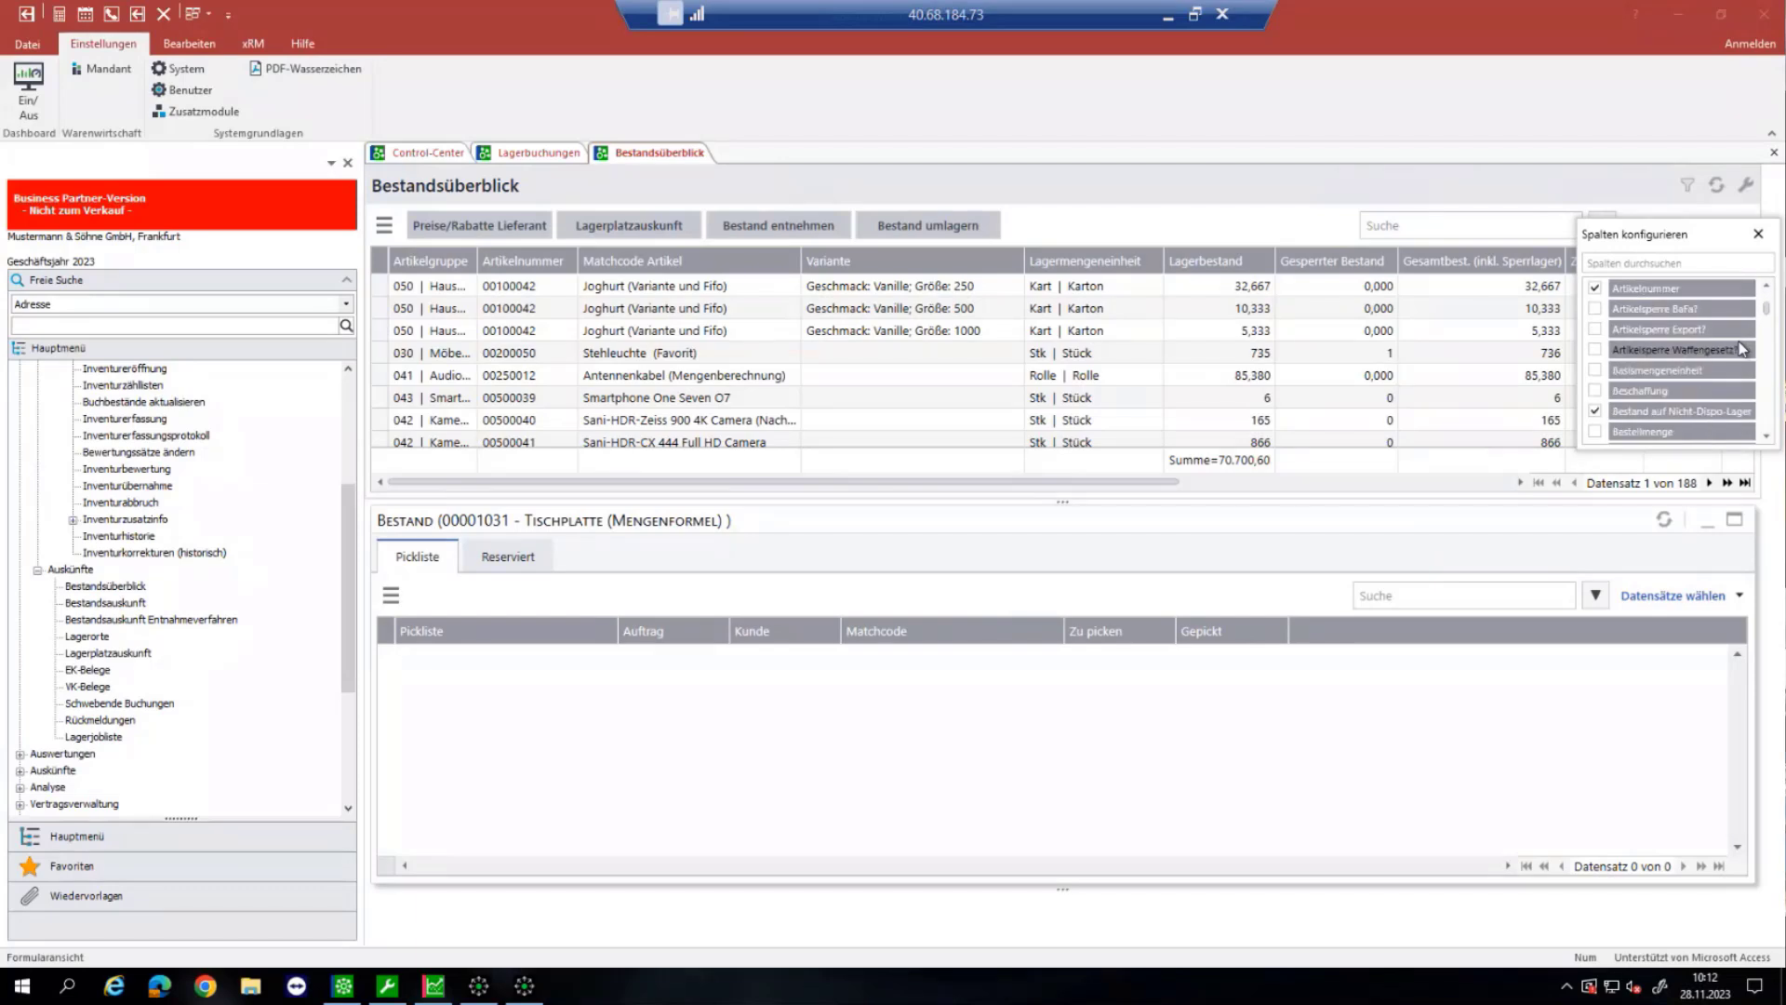
{"action": "scroll", "coordinate": [1641, 388], "scroll_direction": "down", "scroll_amount": 2}
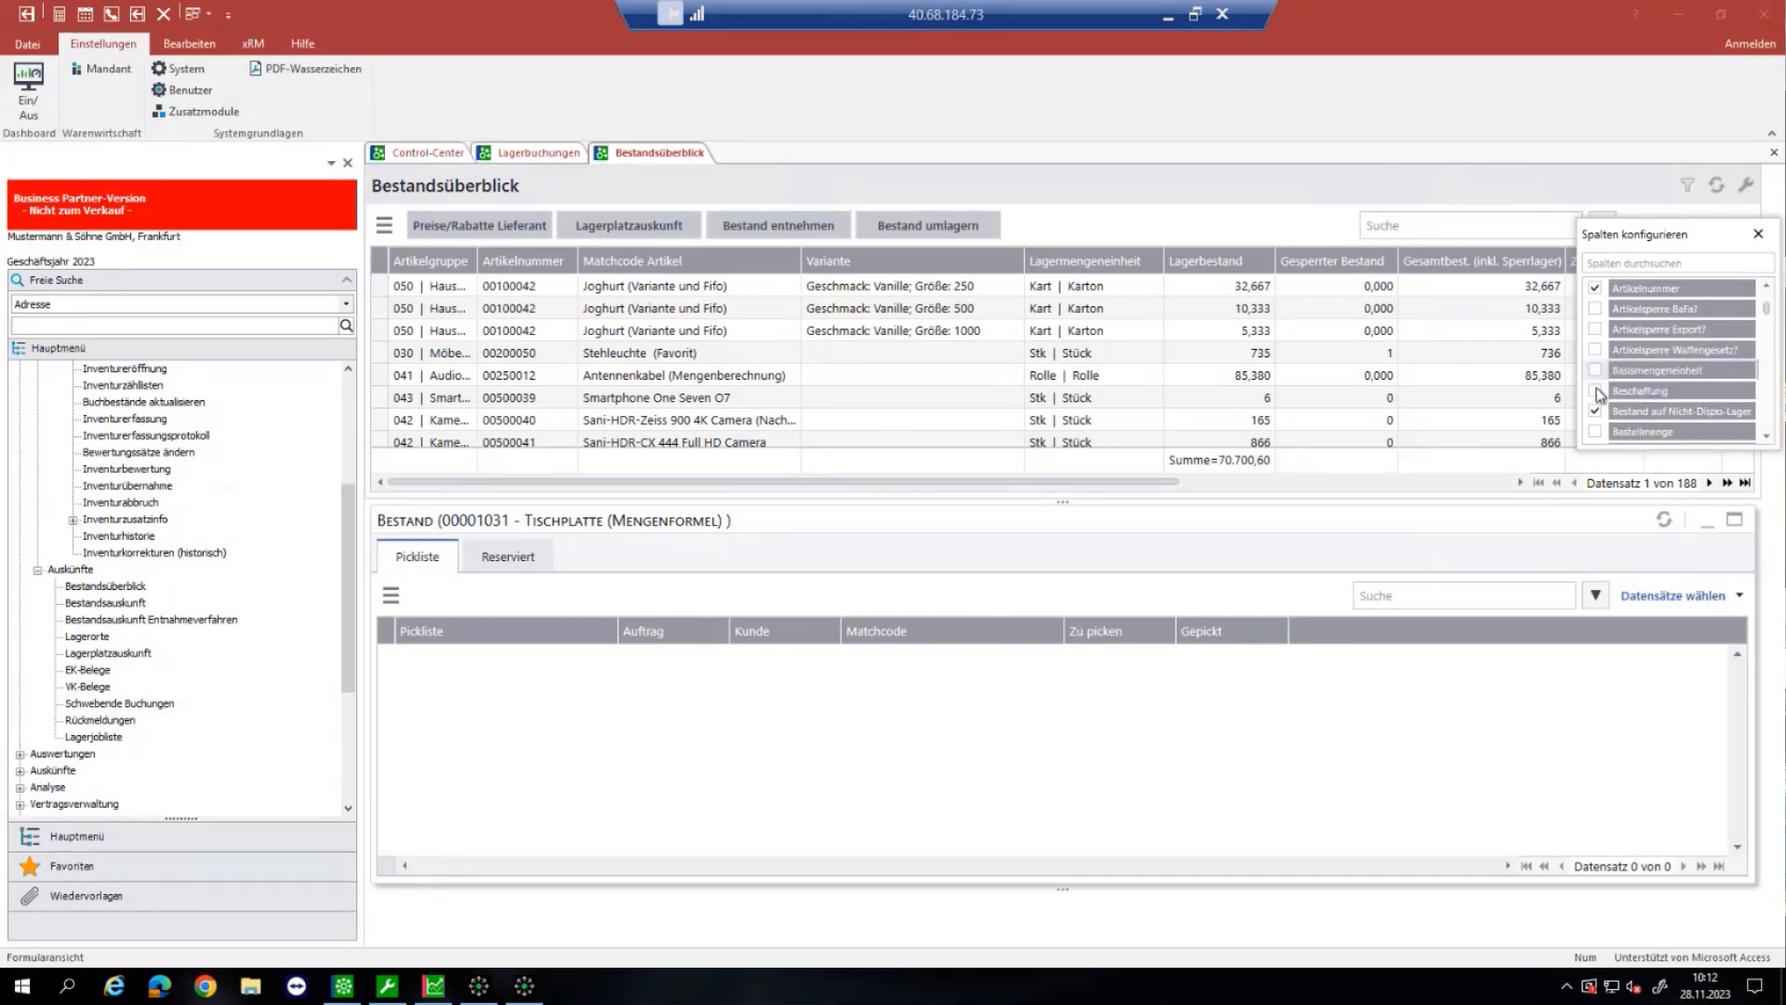
{"action": "scroll", "coordinate": [1687, 396], "scroll_direction": "down", "scroll_amount": 4}
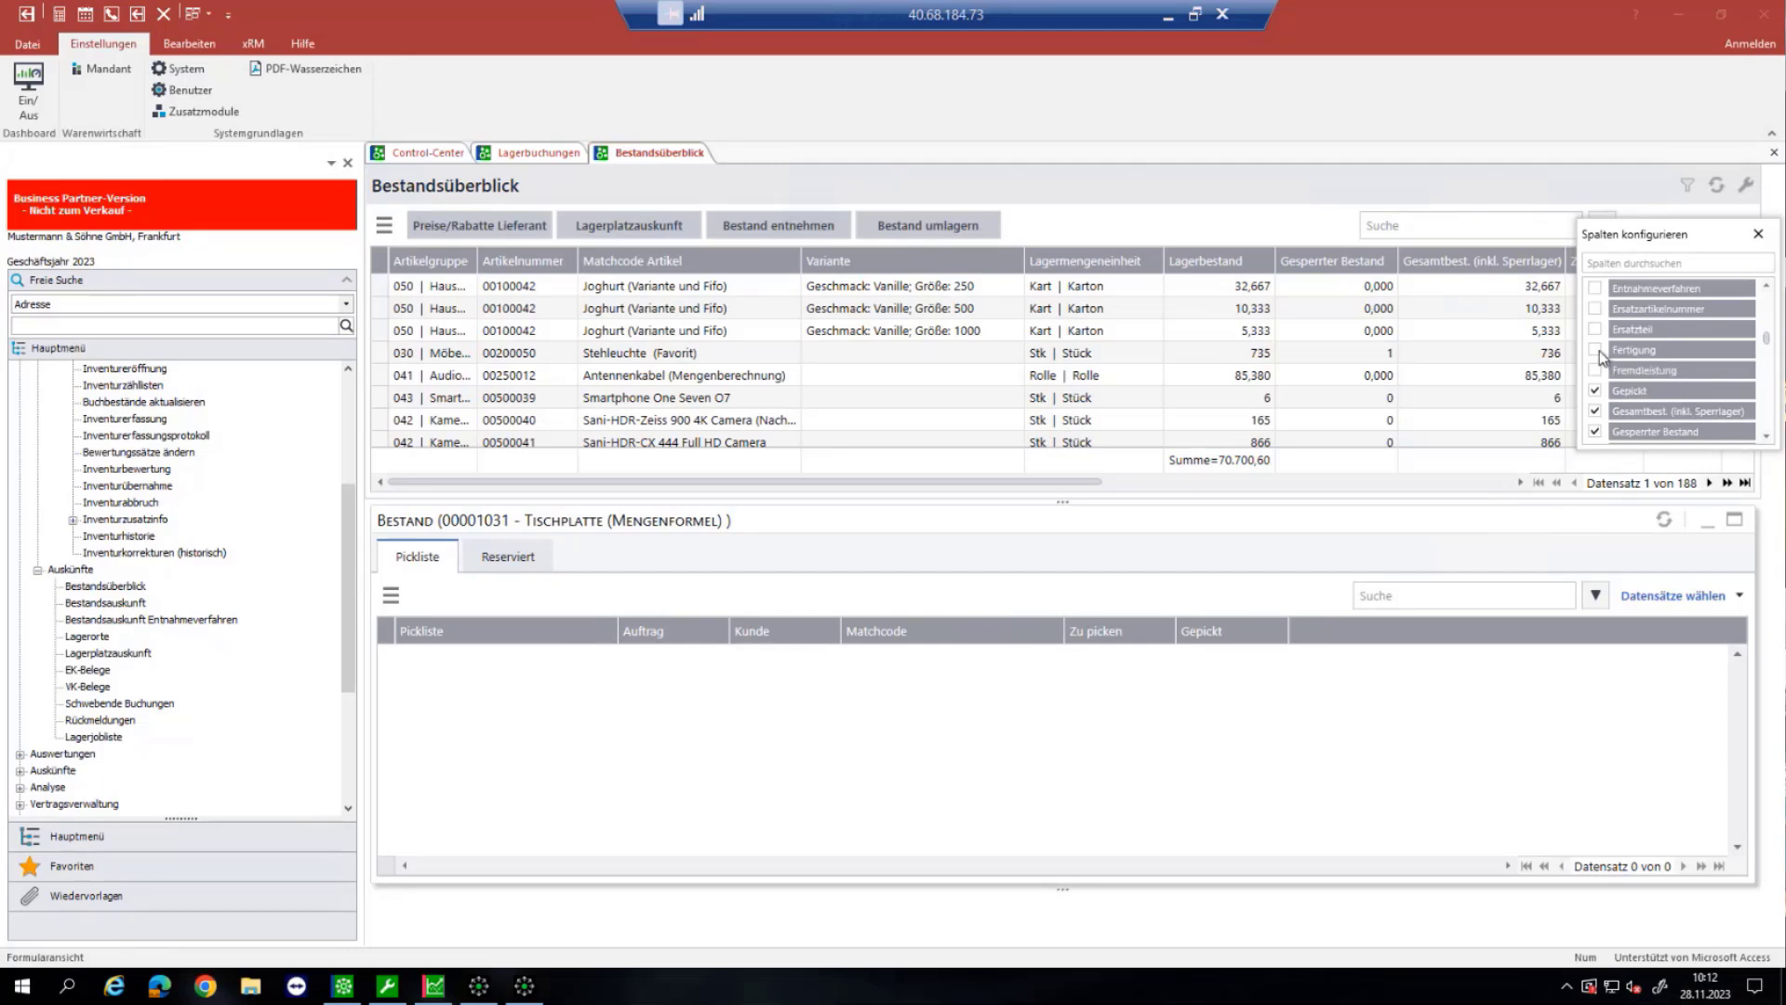
{"action": "left_click", "coordinate": [1759, 233]}
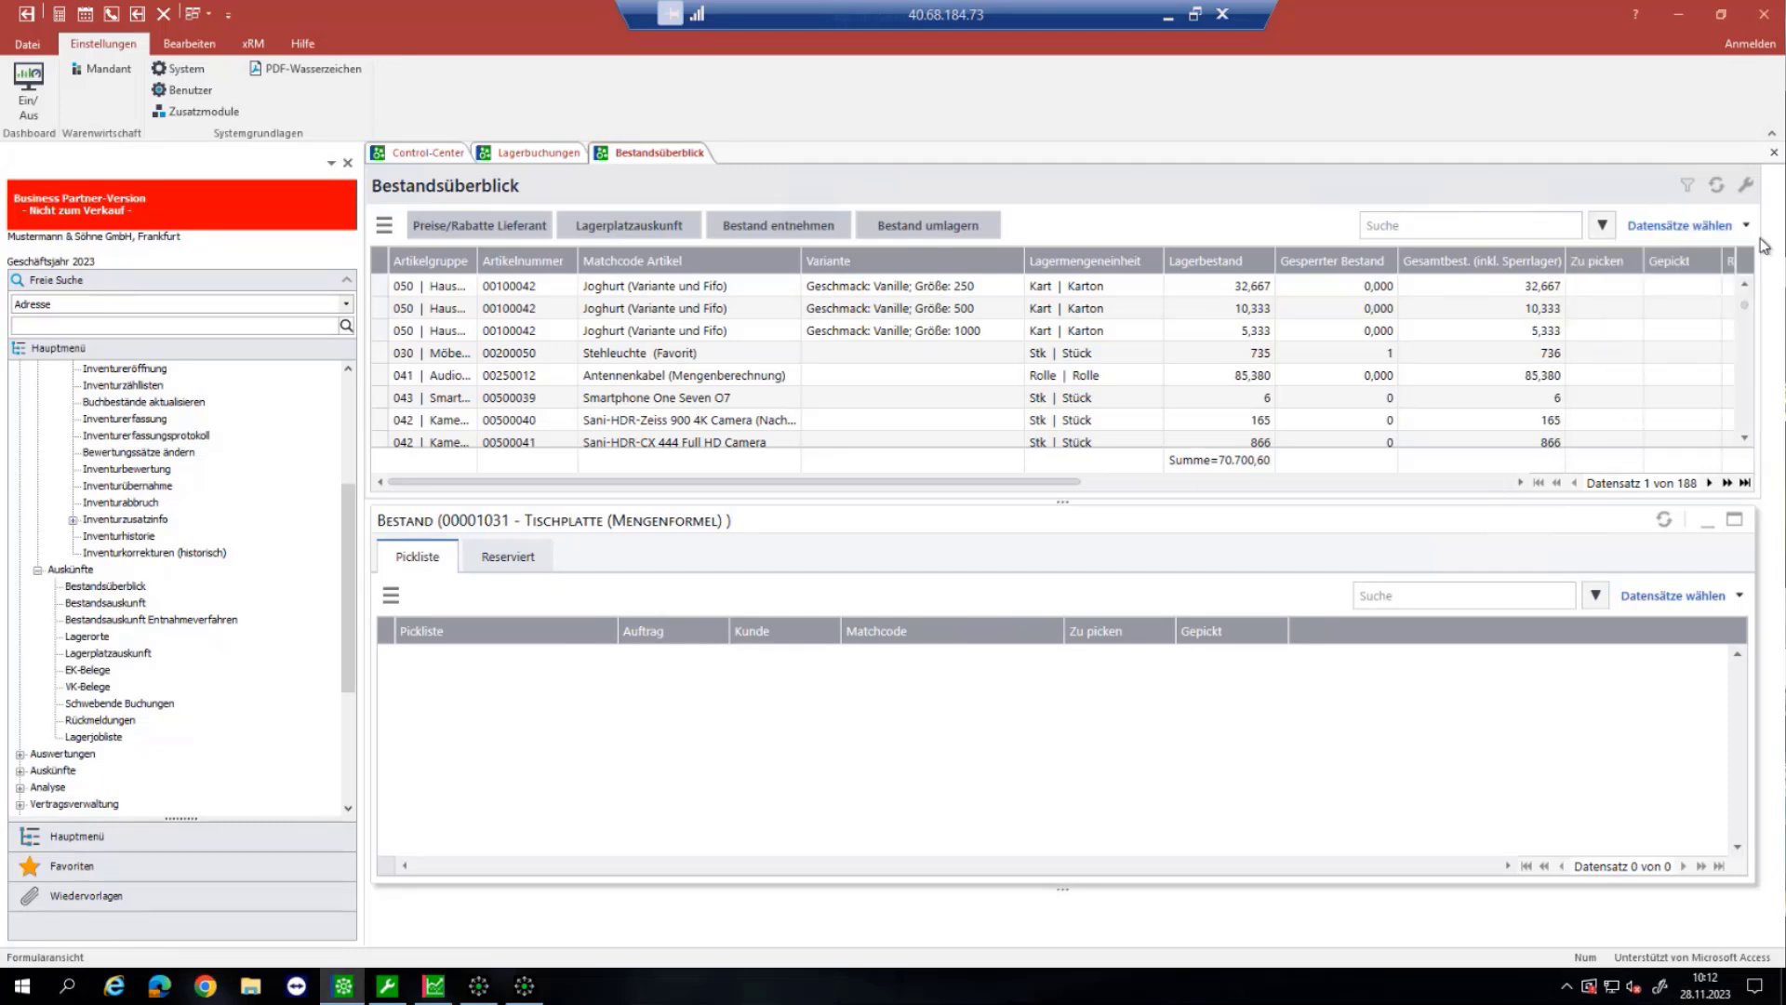
Step: Move the Basismengeneinheit column beside Lagermengeneinheit and add a Summe to the Verfügbarer Bestand column
{"action": "left_click", "coordinate": [1096, 483]}
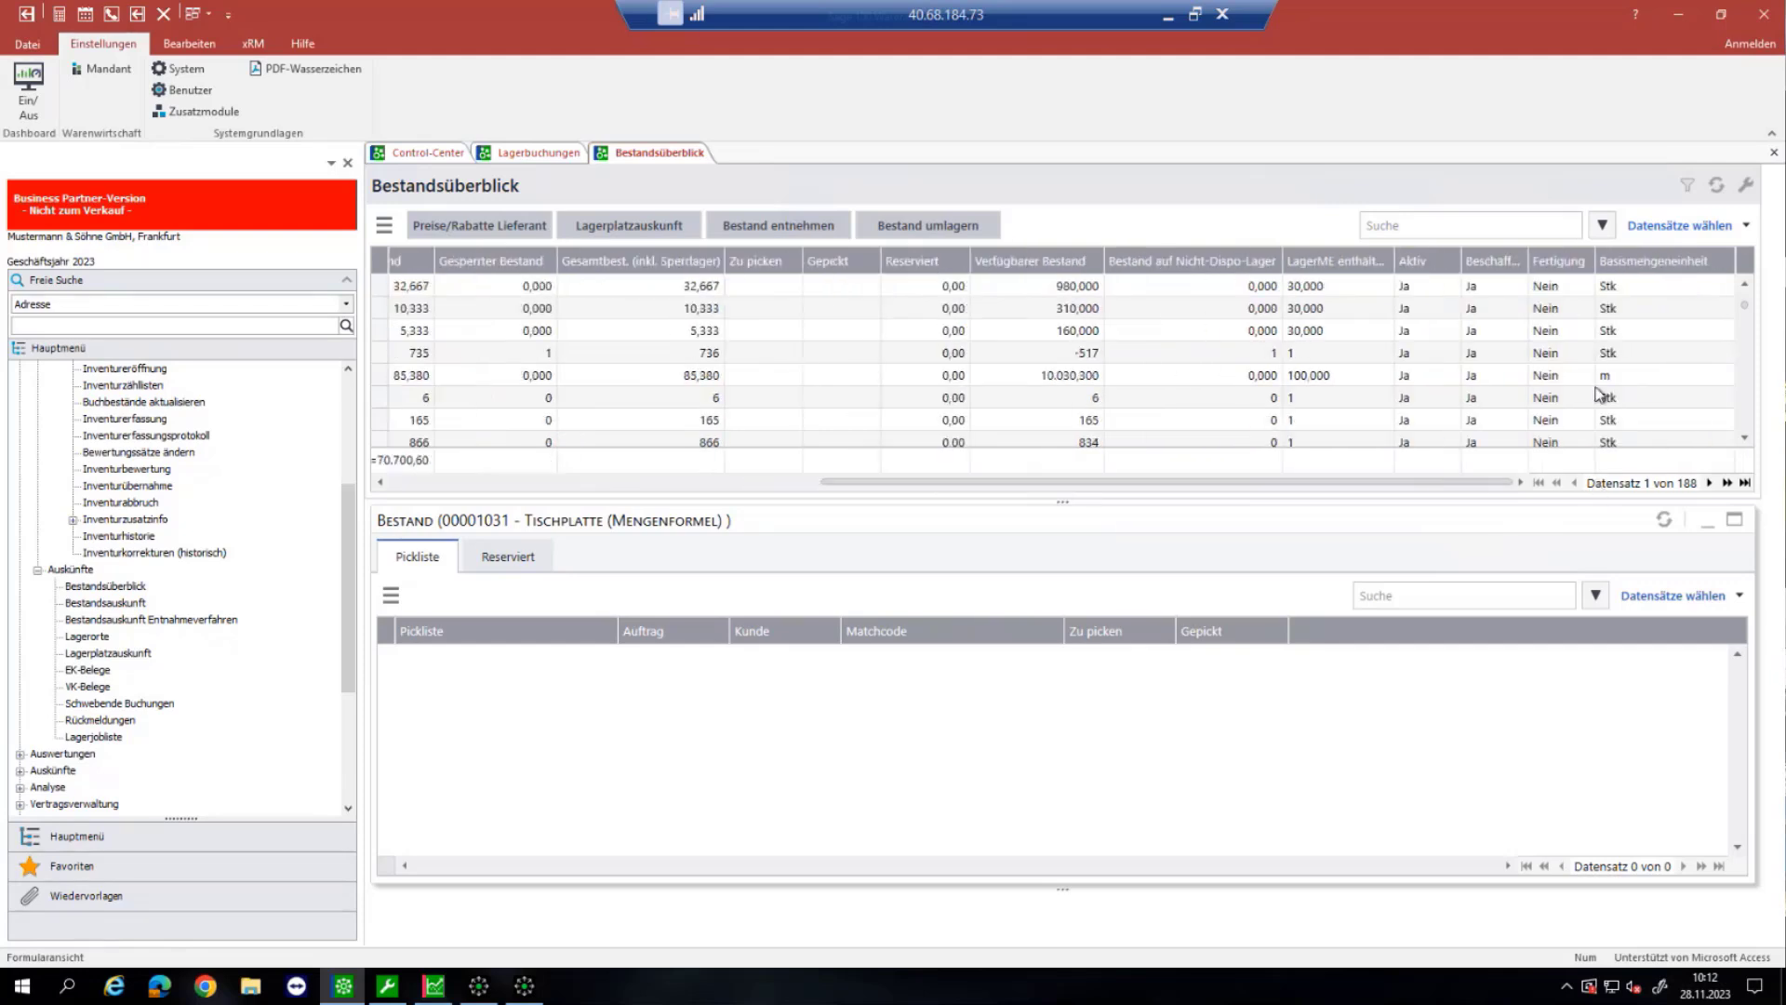
{"action": "left_click_drag", "start_coordinate": [1146, 296], "coordinate": [389, 242]}
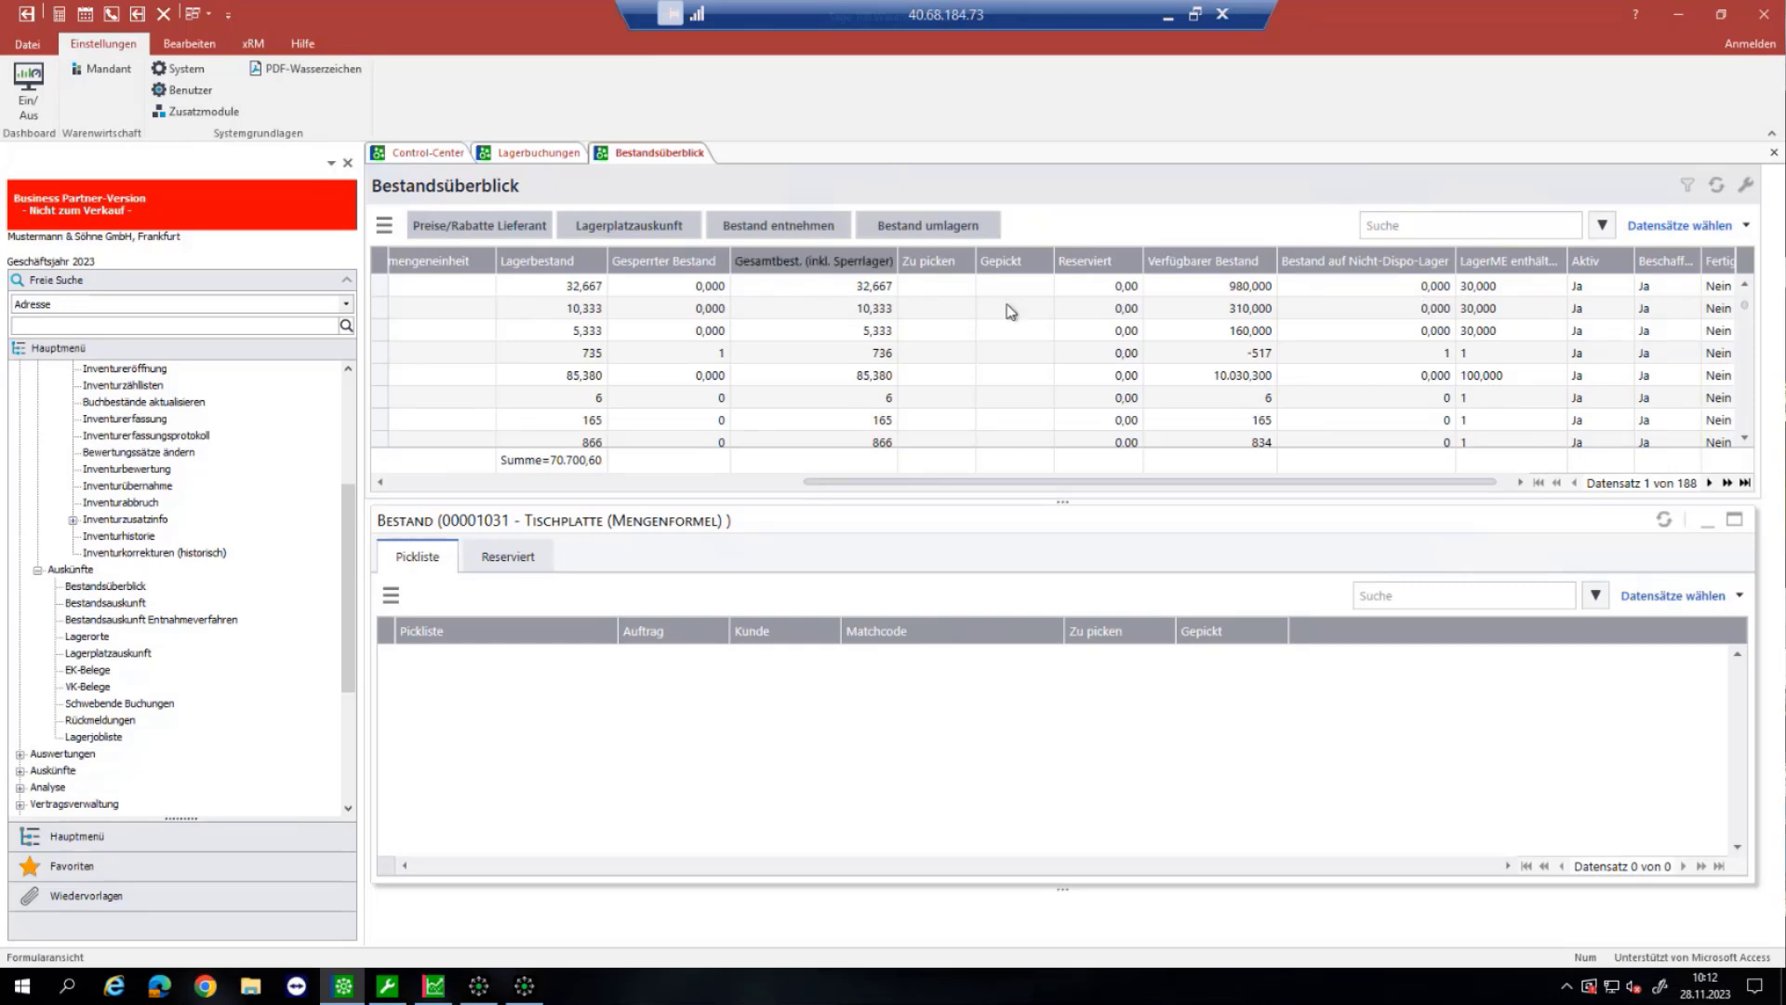
{"action": "right_click", "coordinate": [1243, 470]}
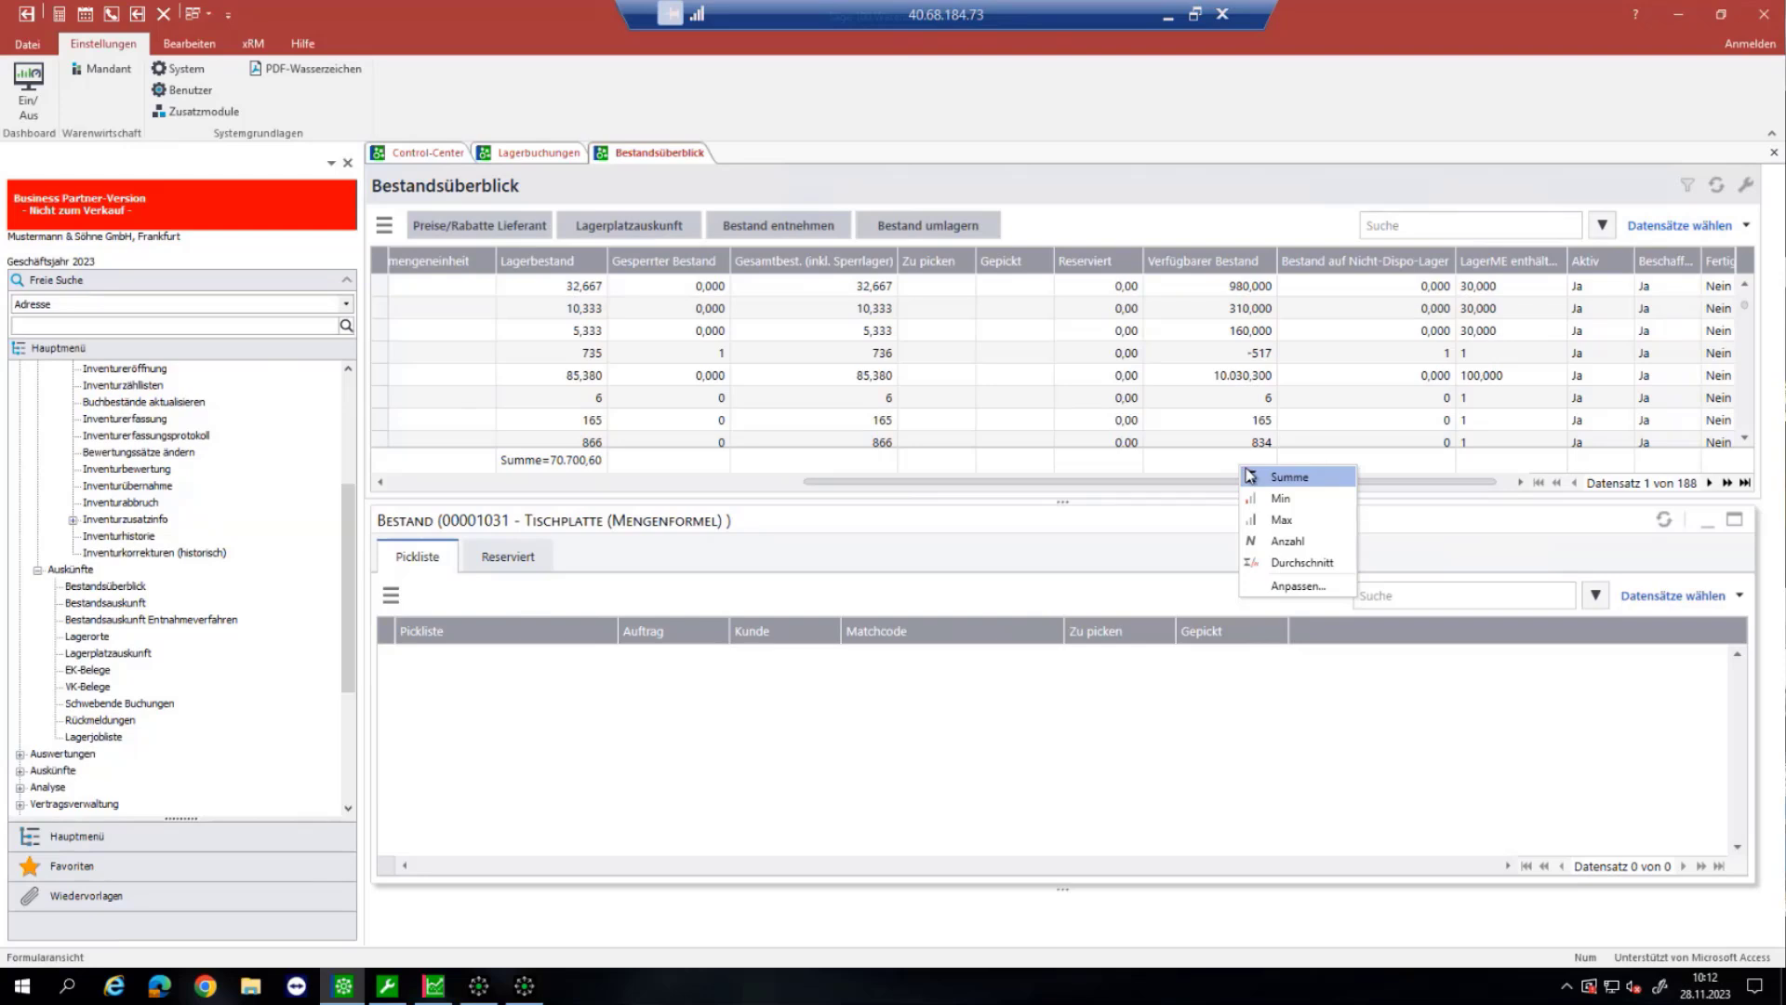
{"action": "left_click", "coordinate": [1249, 475]}
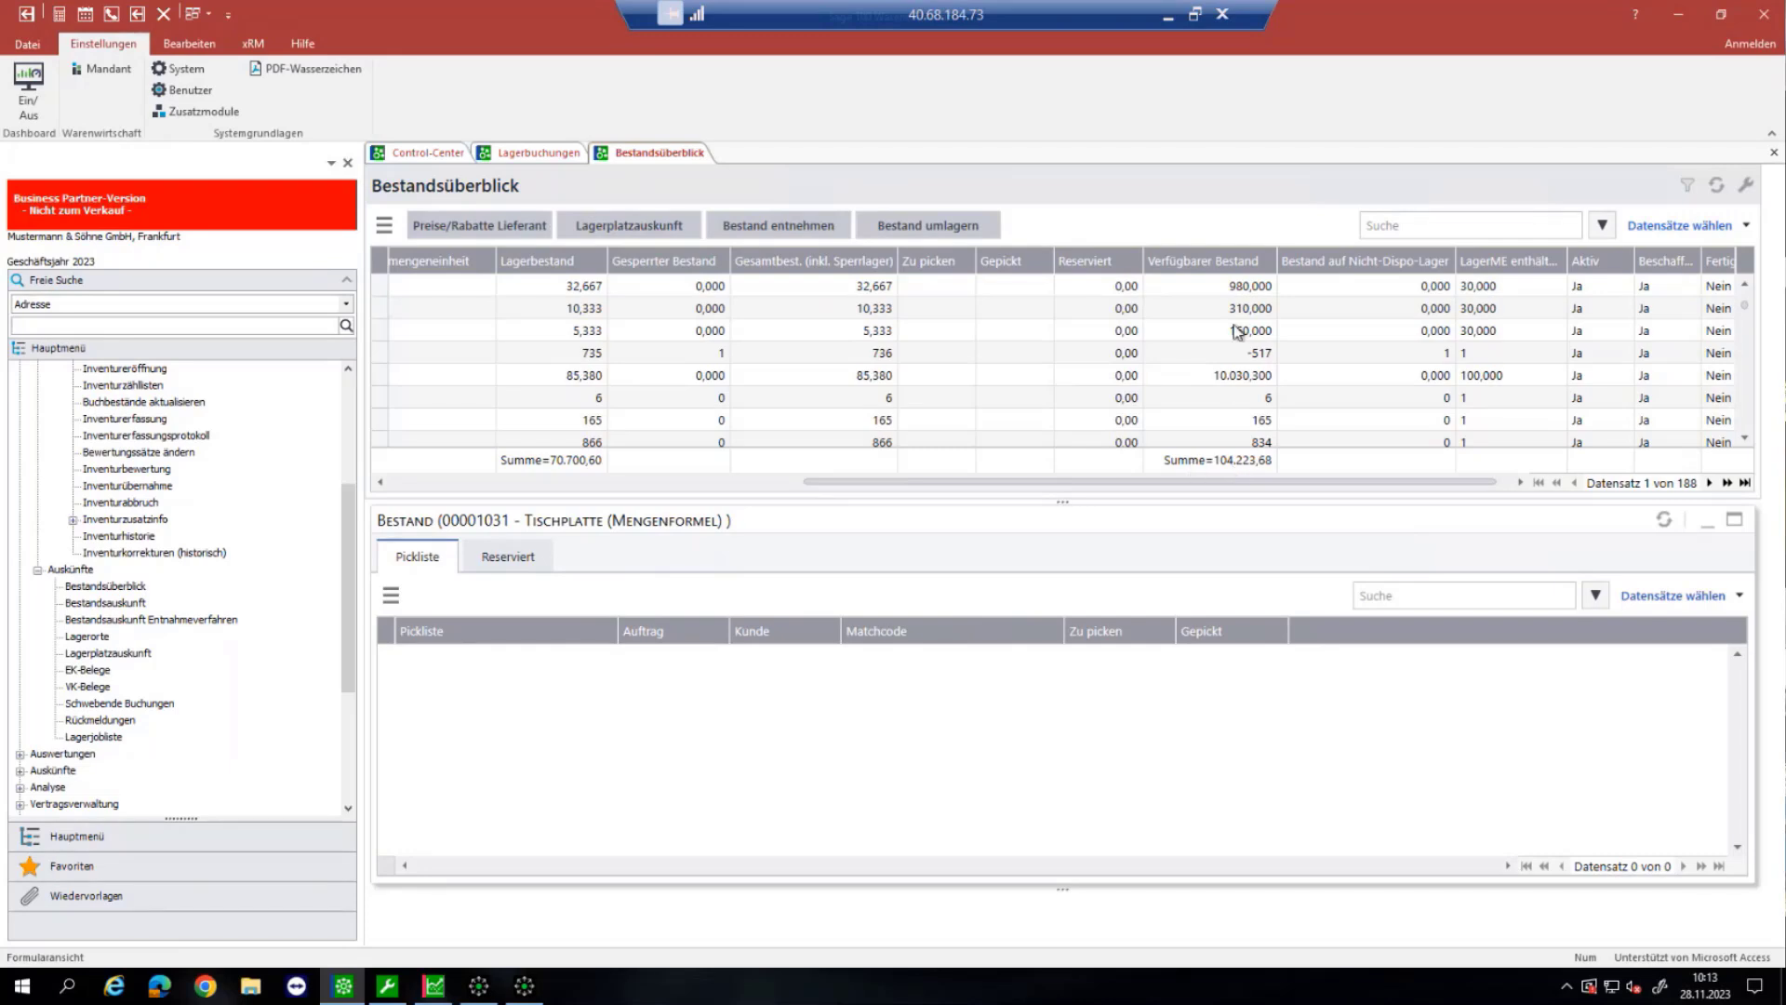
Step: Remove the Gepickt and Zu picken columns and sort the list ascending by Gesamtbestand (inkl. Sperrlager)
{"action": "mouse_move", "coordinate": [1002, 269]}
{"action": "left_mouse_down"}
{"action": "mouse_move", "coordinate": [1126, 214]}
{"action": "mouse_move", "coordinate": [993, 276]}
{"action": "left_mouse_up"}
{"action": "left_click", "coordinate": [916, 265]}
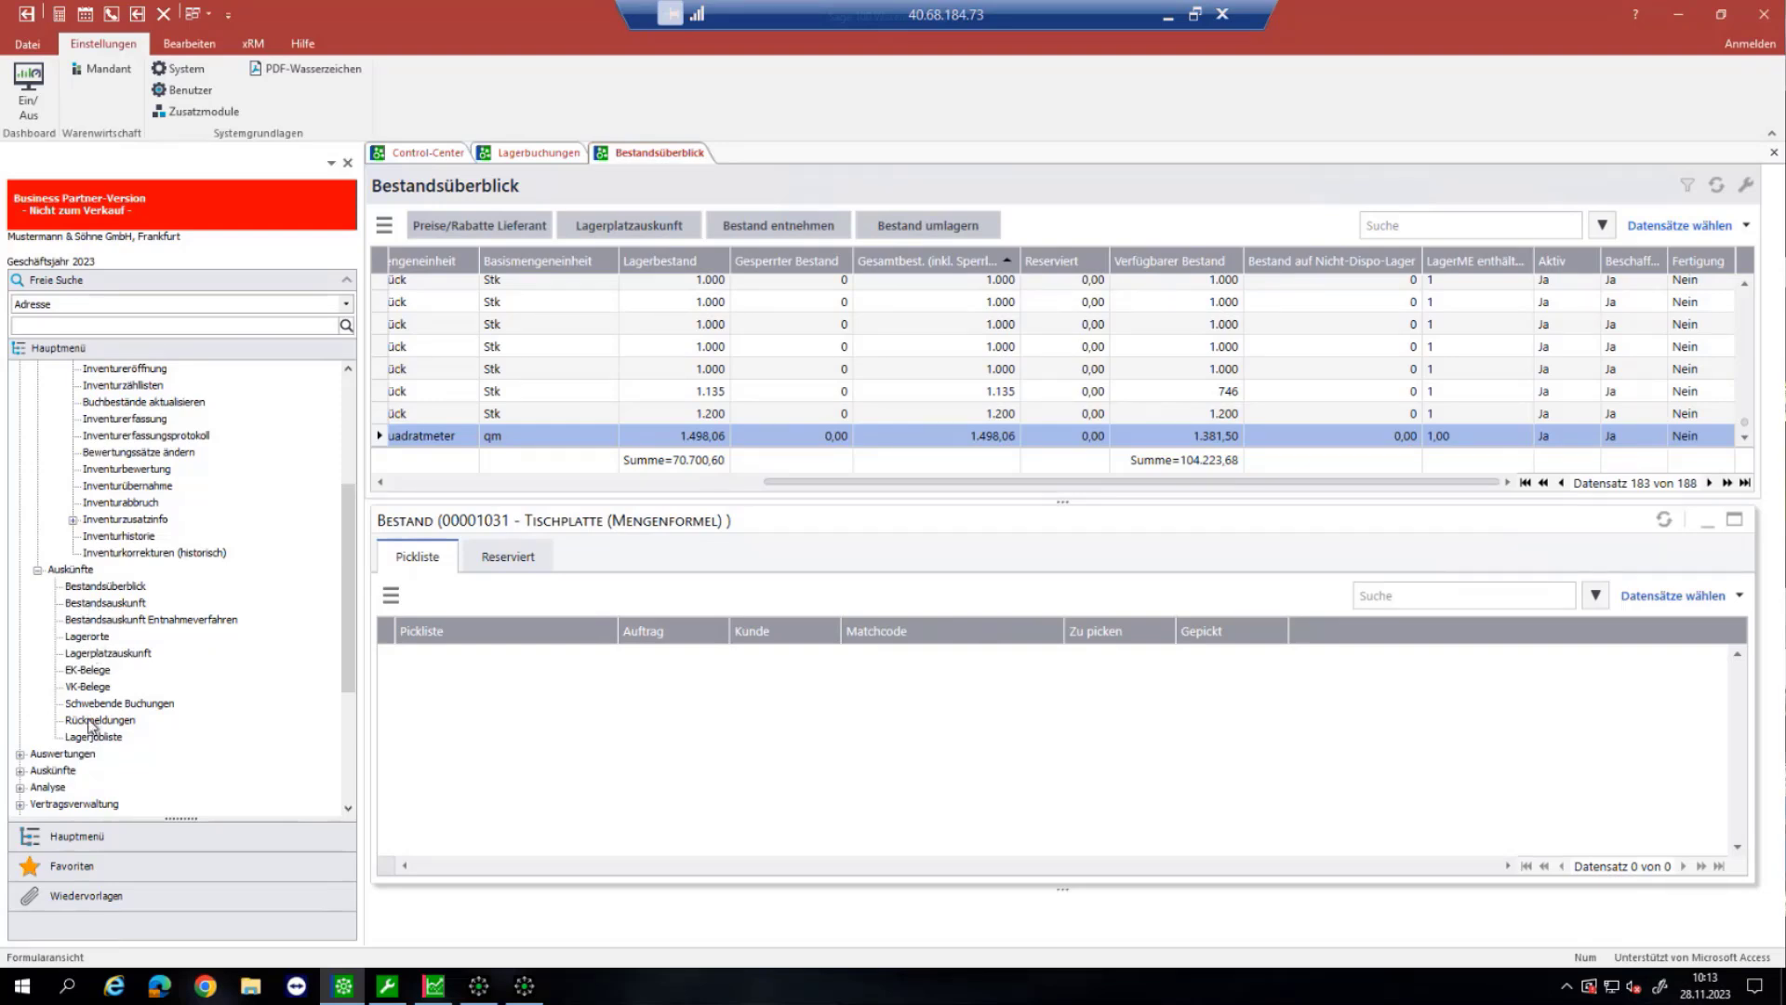
Step: Open the Bestandsauskunft, return to the Bestandsüberblick and remove its Variante column
{"action": "double_click", "coordinate": [110, 603]}
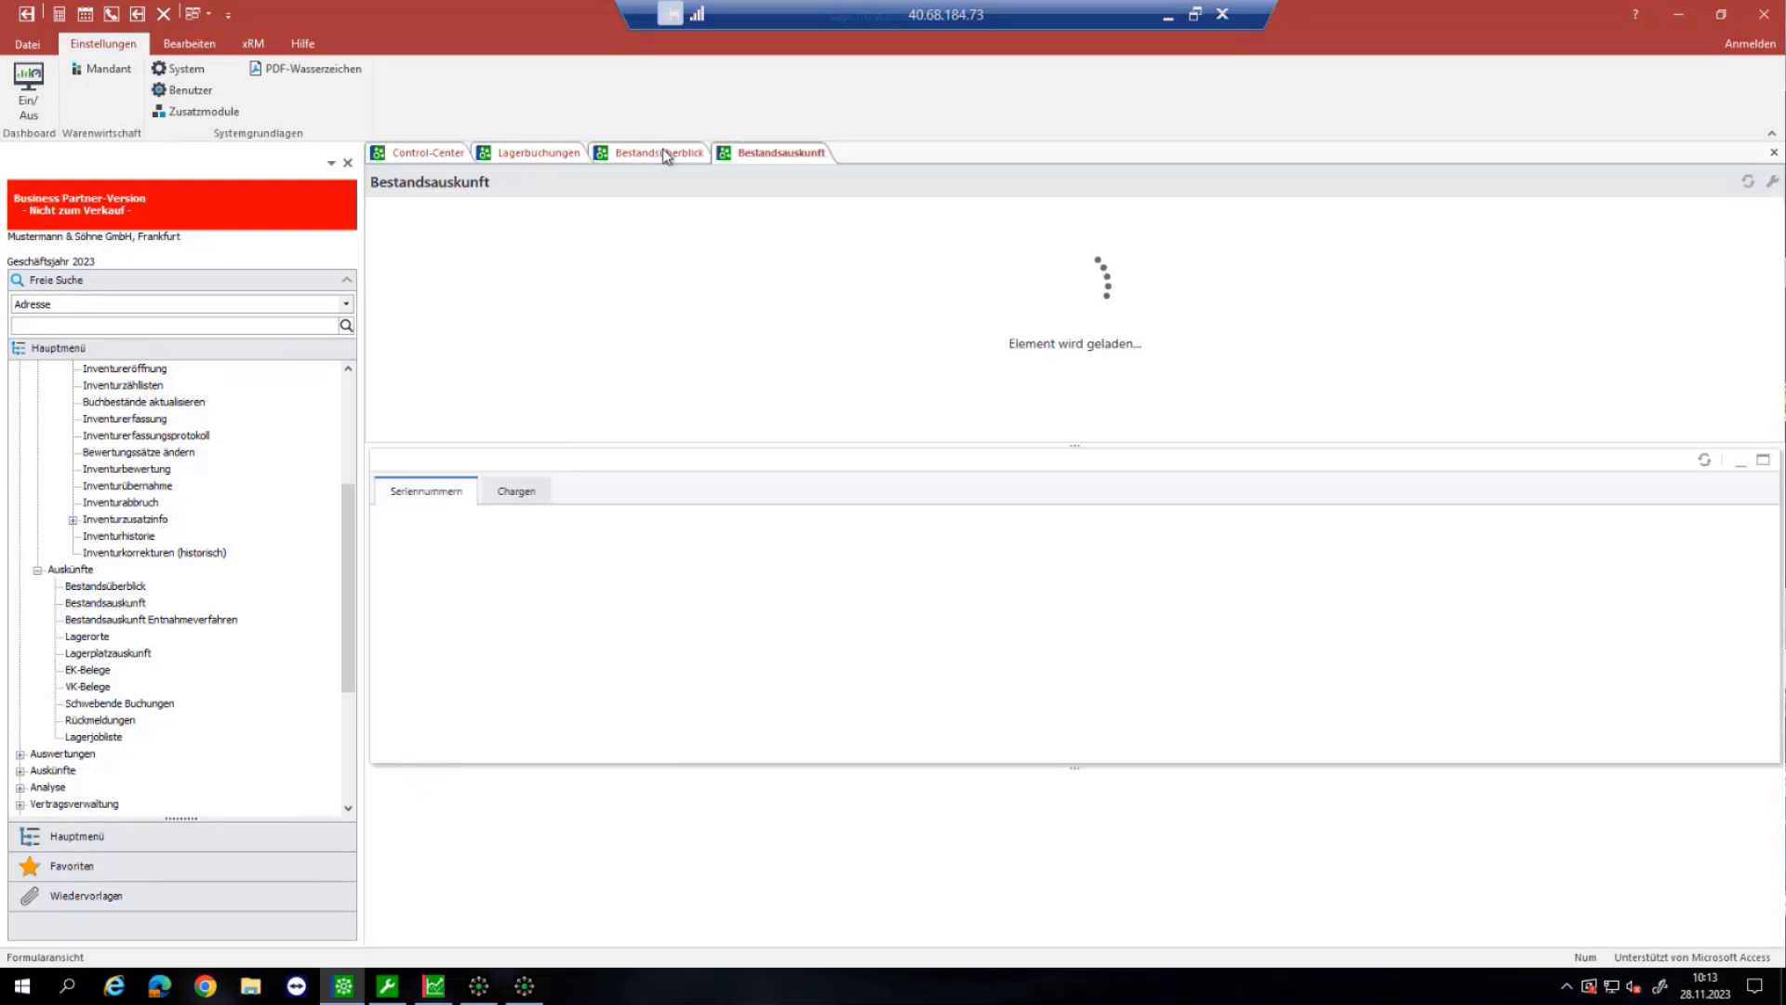
{"action": "left_click", "coordinate": [665, 150]}
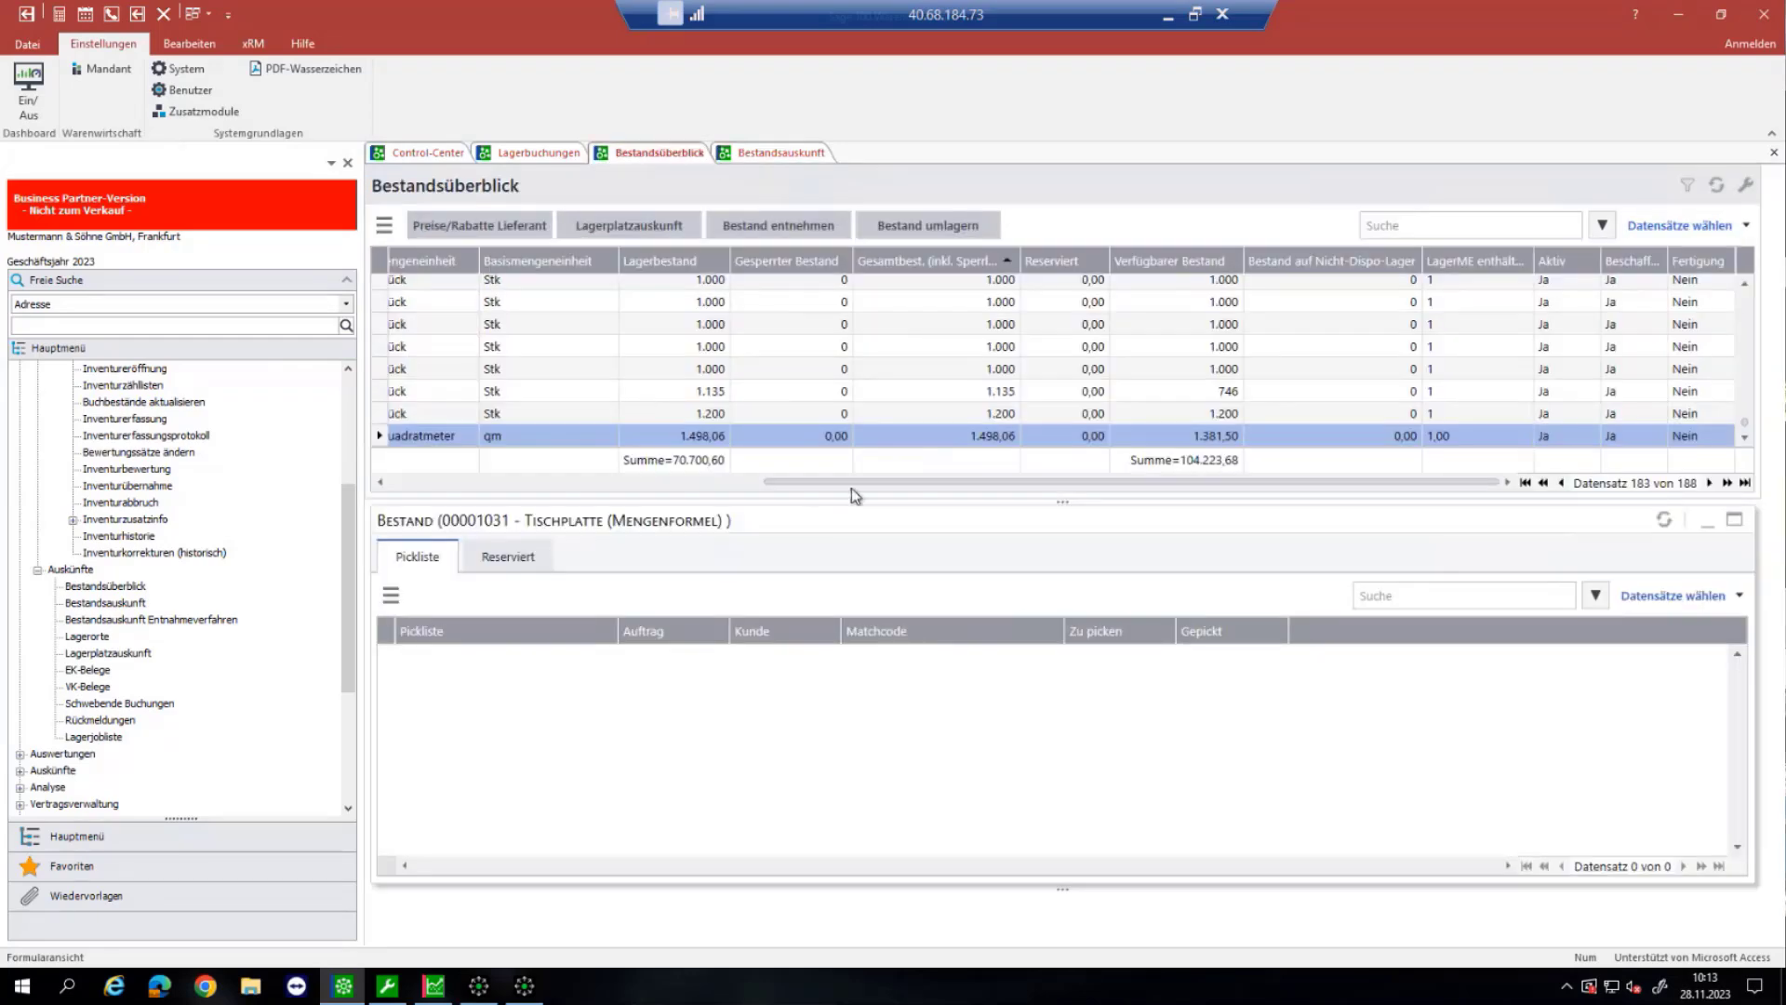
{"action": "scroll", "coordinate": [668, 485], "scroll_direction": "left", "scroll_amount": 2}
{"action": "left_click", "coordinate": [666, 483]}
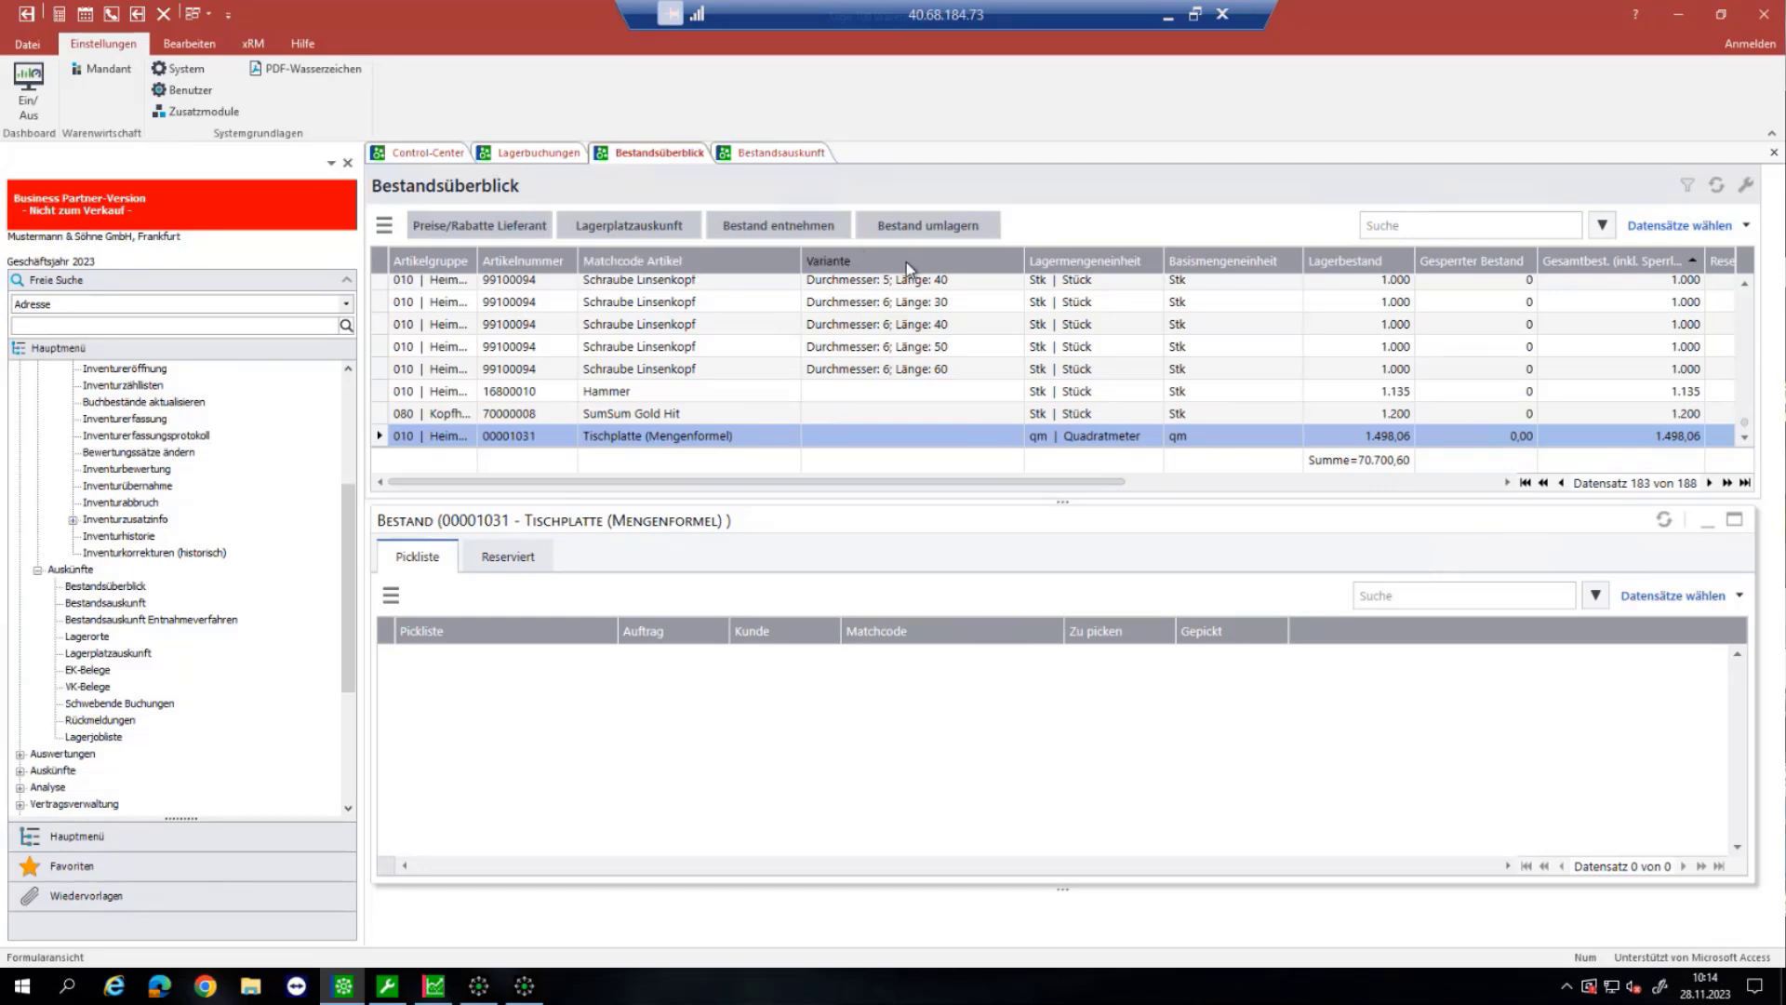
{"action": "left_click_drag", "start_coordinate": [906, 261], "coordinate": [1060, 231]}
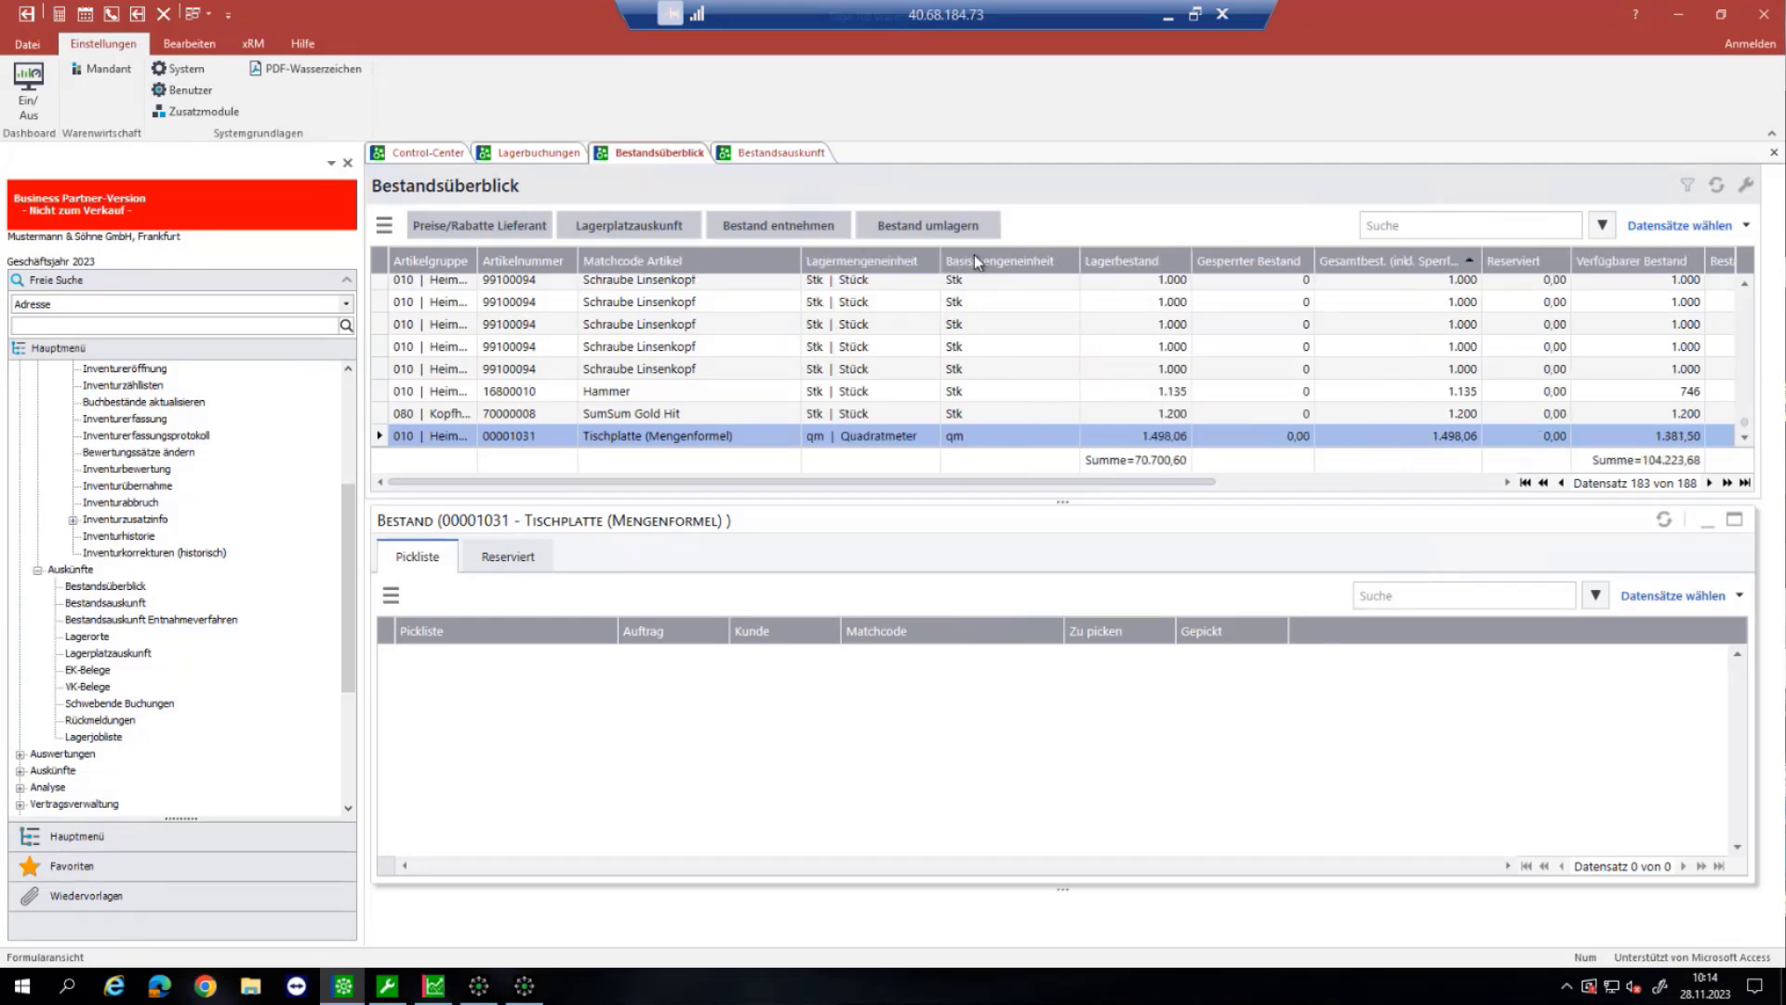
Step: View the Listenexport options available for the Bestandsüberblick and close them without exporting
{"action": "left_click", "coordinate": [383, 227]}
{"action": "mouse_move", "coordinate": [495, 642]}
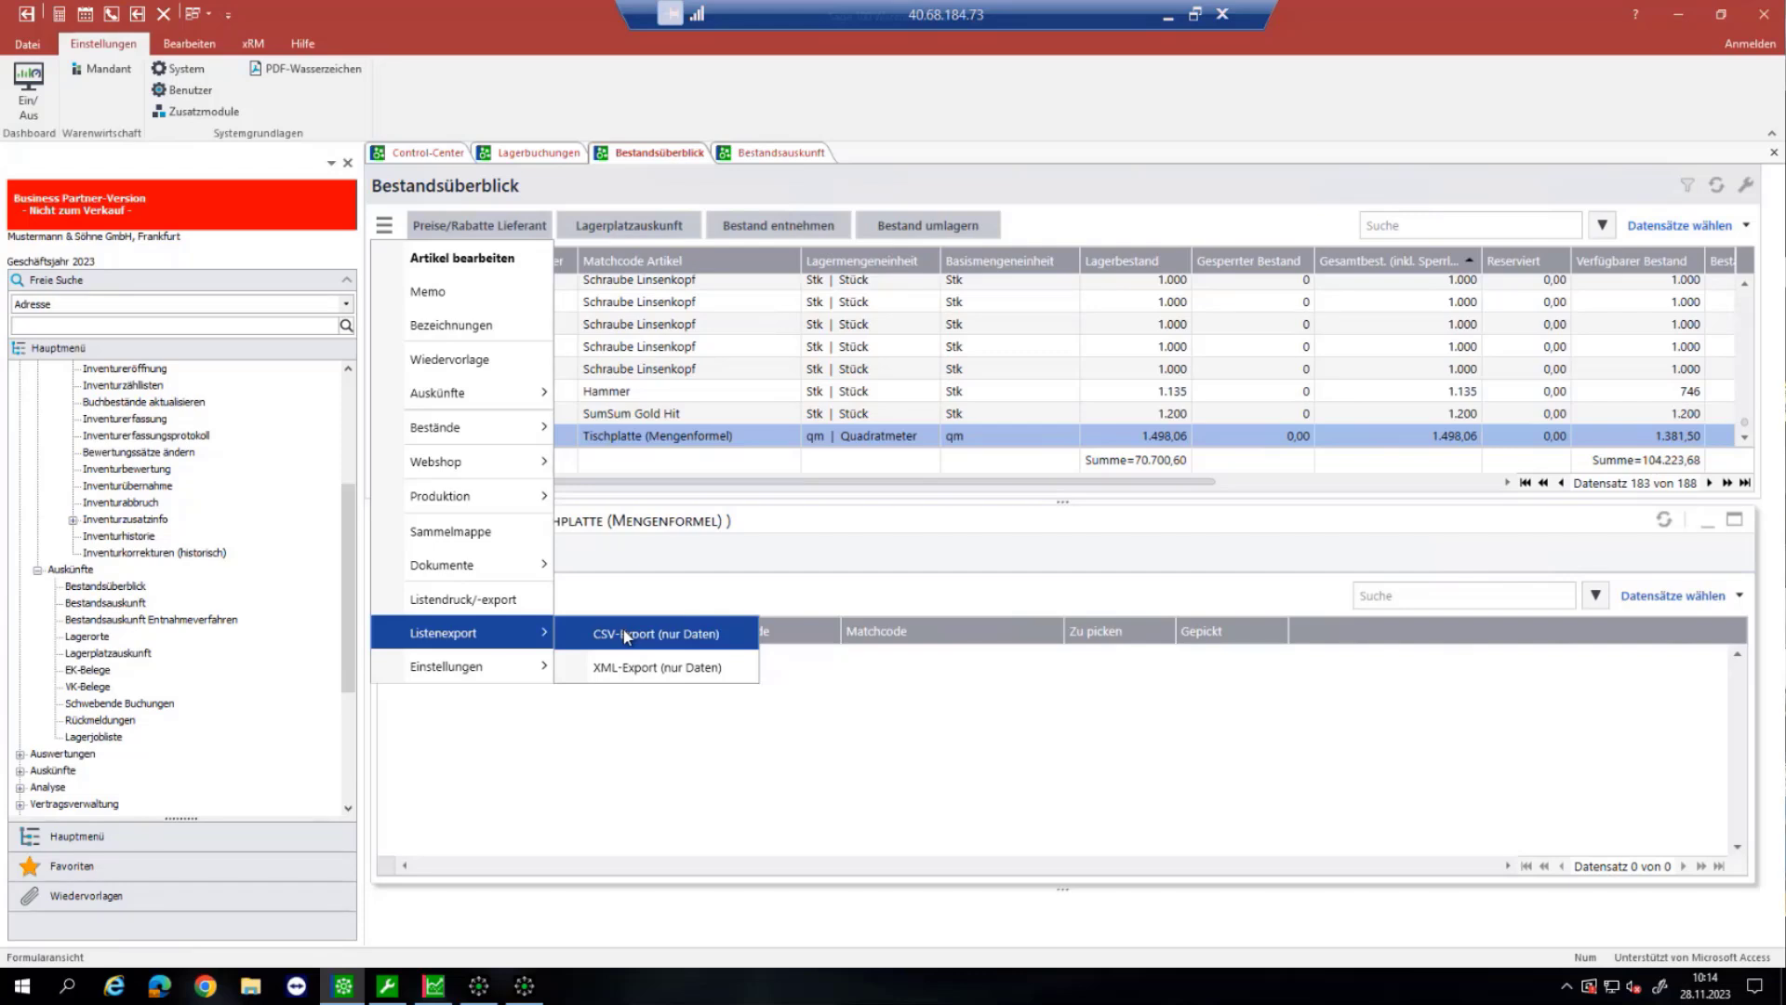
{"action": "left_click", "coordinate": [886, 196]}
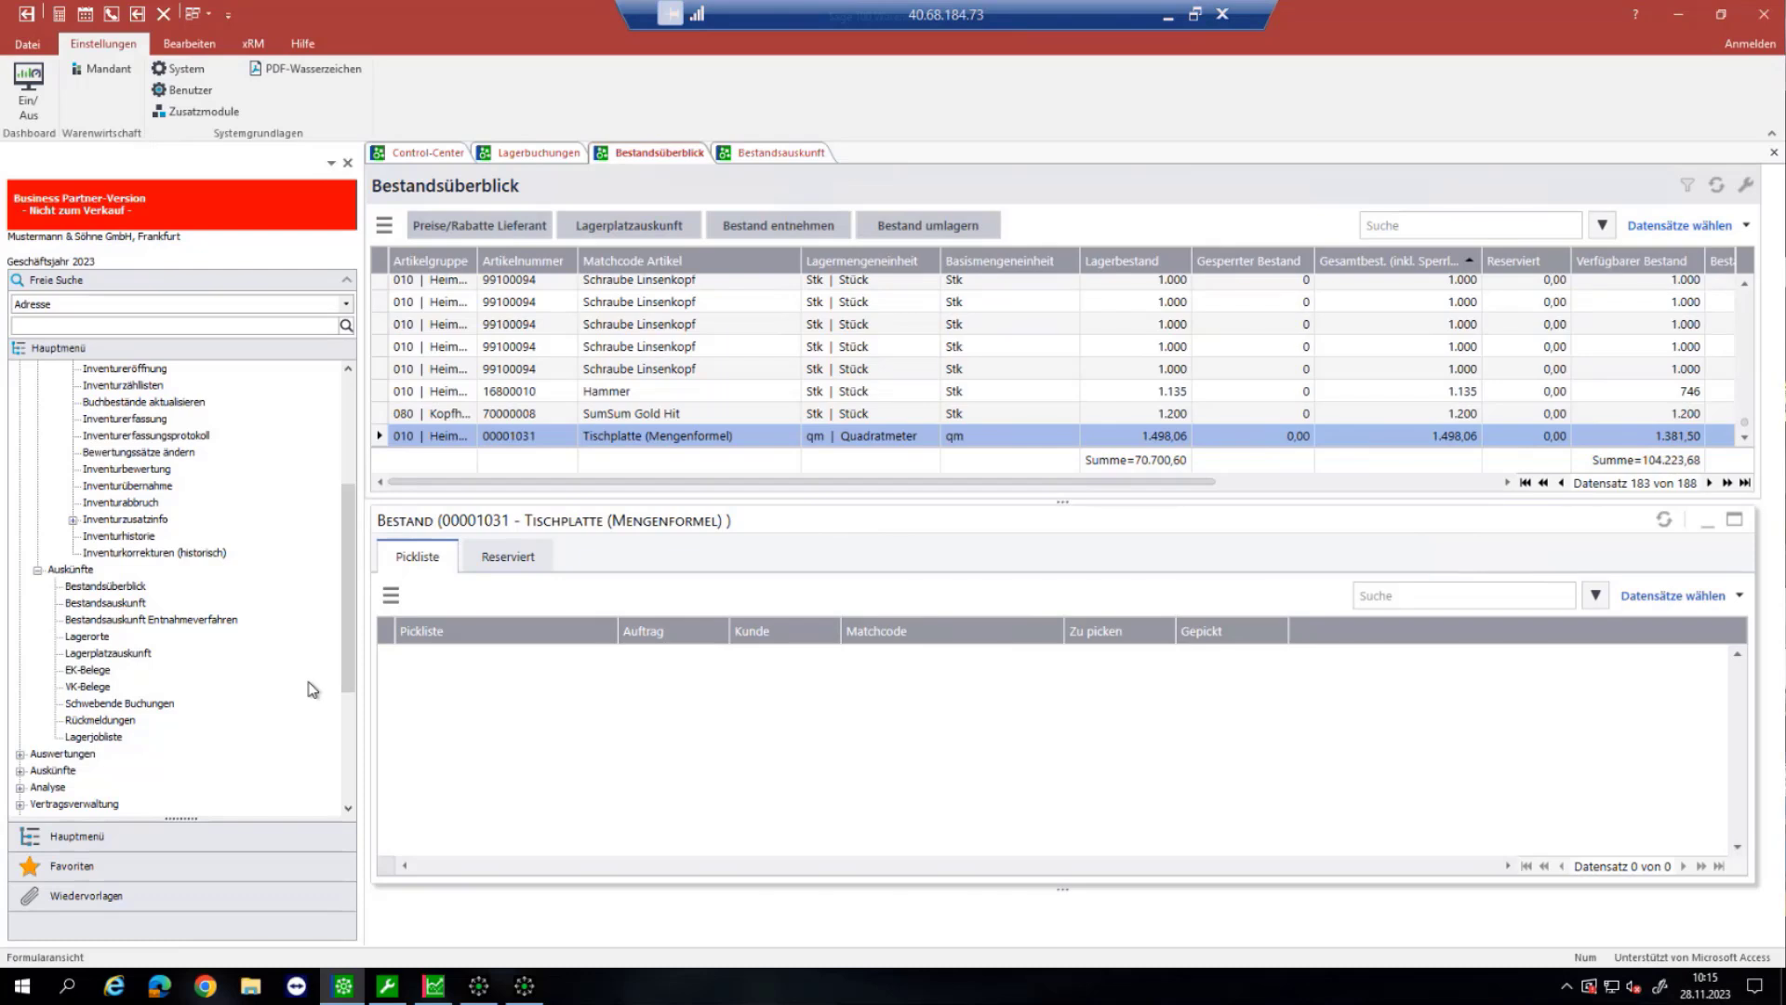
Step: Open the Lagerplatzauskunft and choose Hauptlager 1 as its Lagerplatz
{"action": "double_click", "coordinate": [103, 654]}
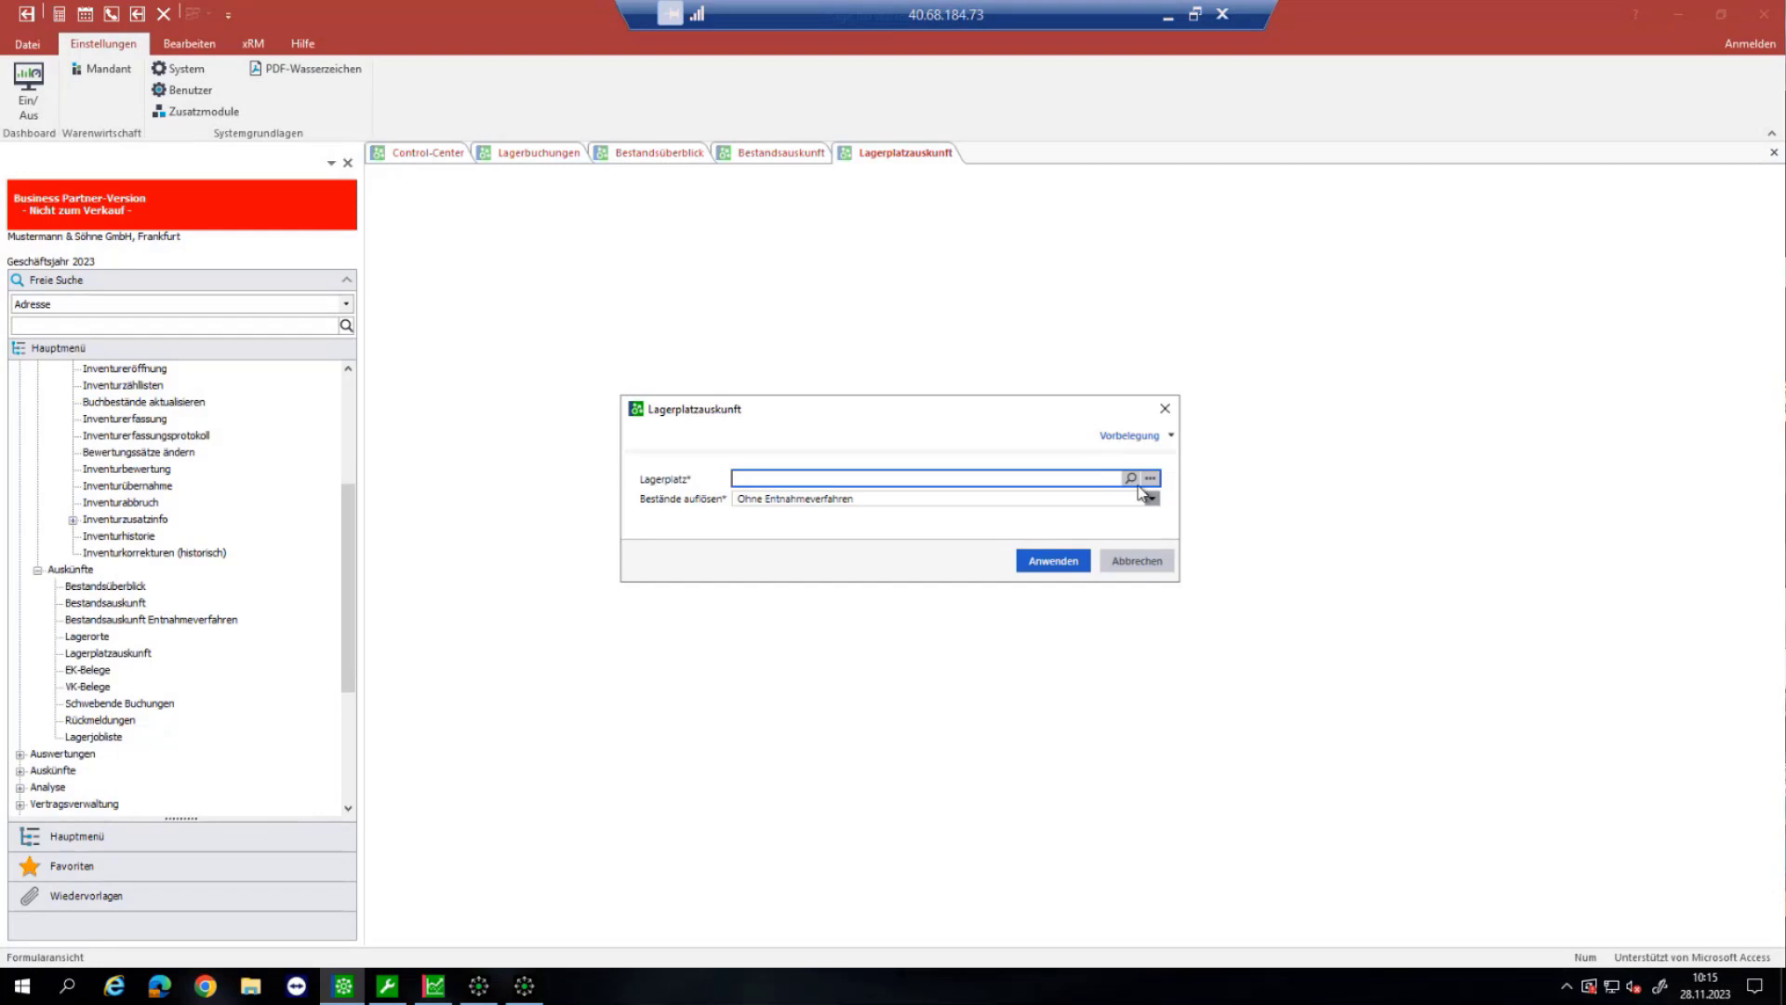
{"action": "left_click", "coordinate": [1135, 483]}
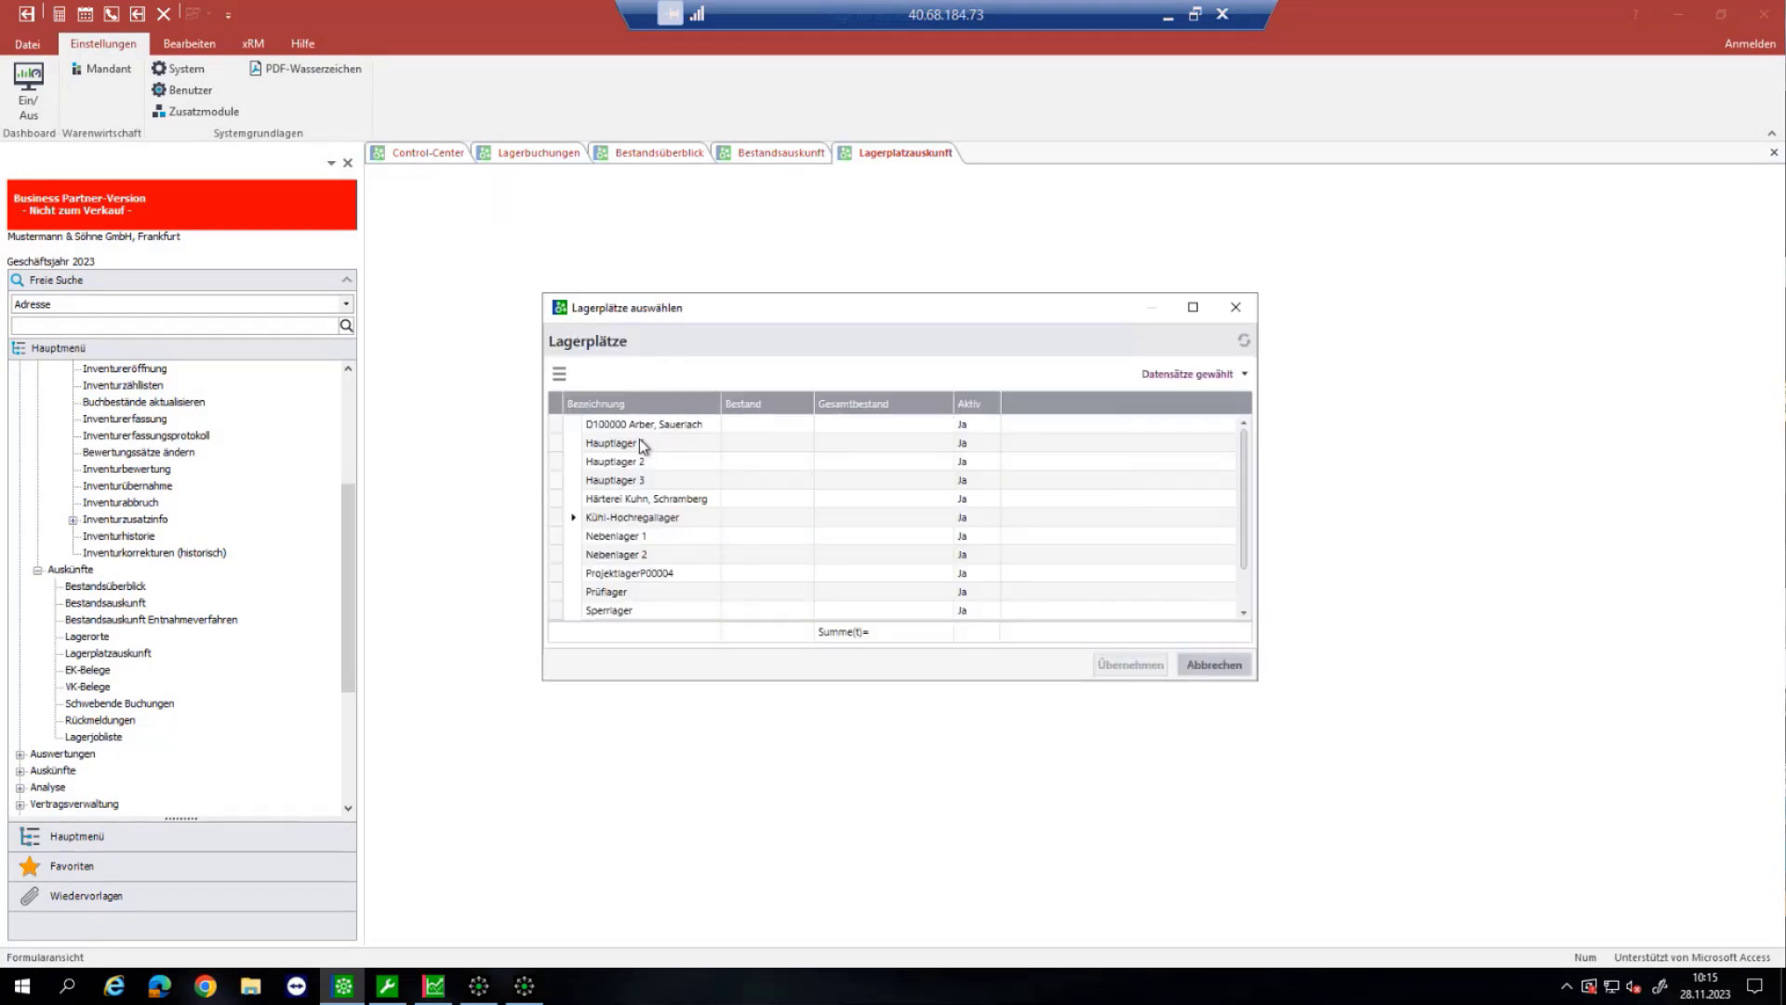
{"action": "left_click", "coordinate": [640, 447]}
{"action": "left_click", "coordinate": [1140, 664]}
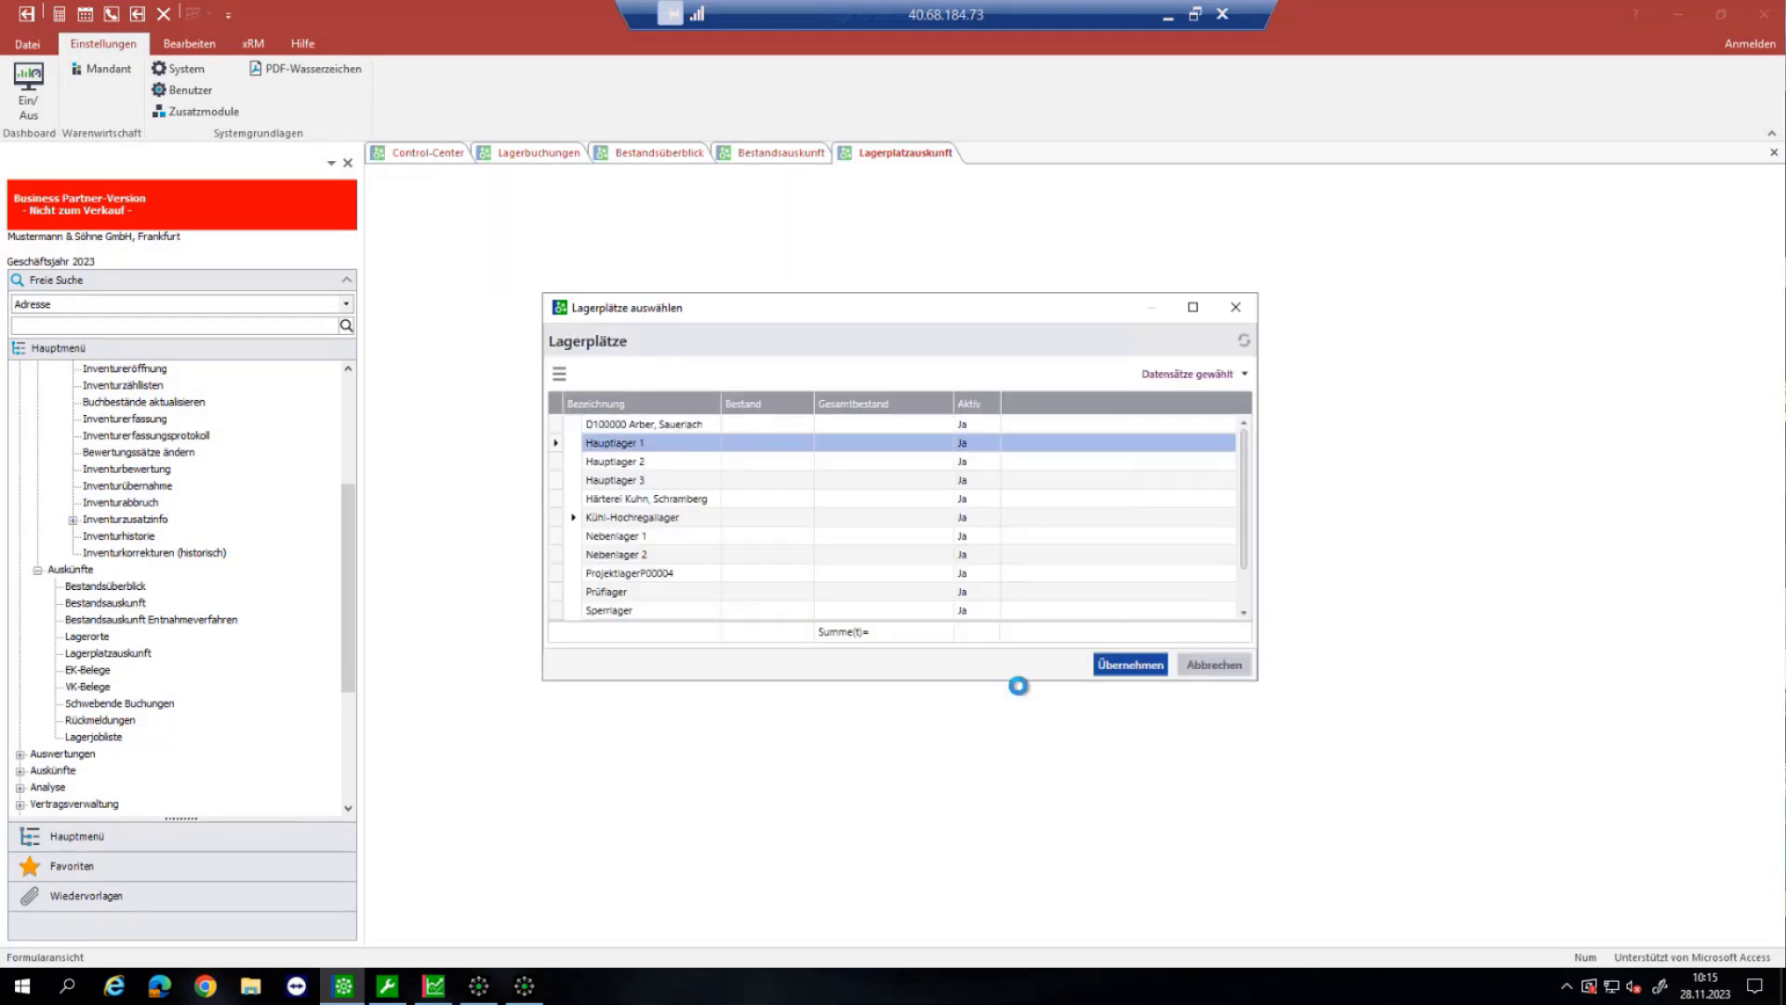
Step: Switch to Sage 100 Administrator, view the Sage 100 Dialogeinstellungen of the Mandant in OLDemoReweAbfD, and close them without changes
{"action": "left_click", "coordinate": [388, 986]}
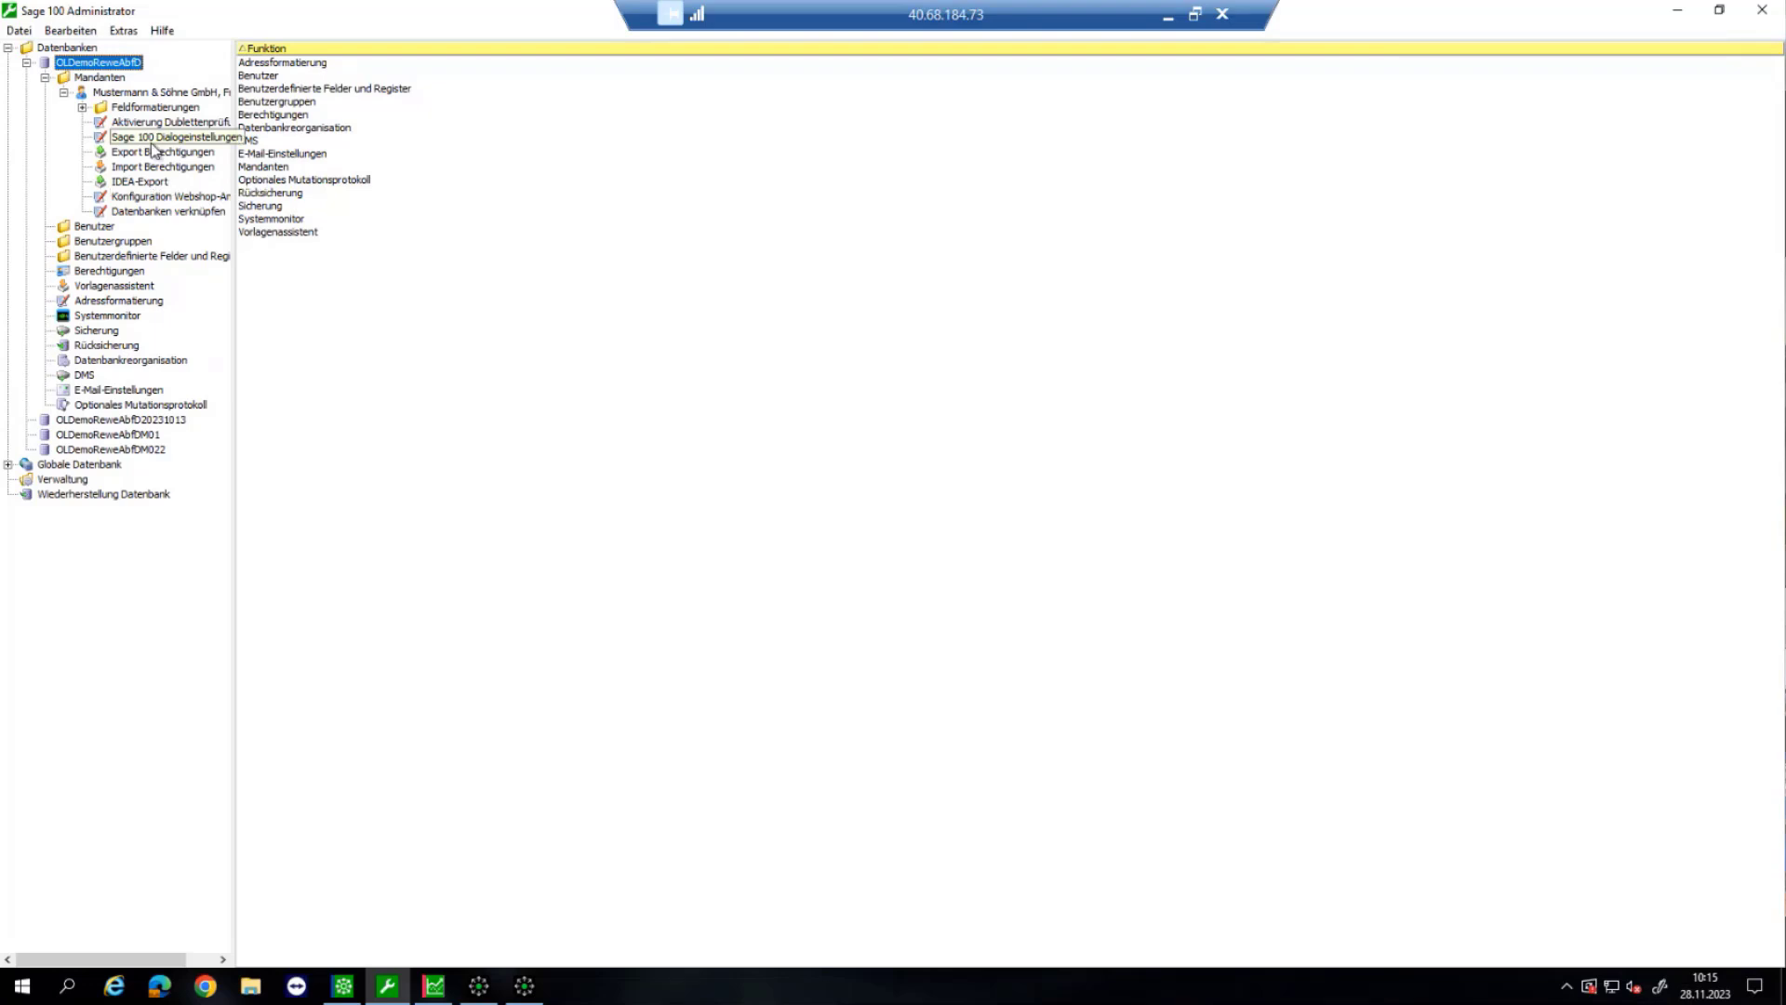
{"action": "left_click", "coordinate": [27, 62]}
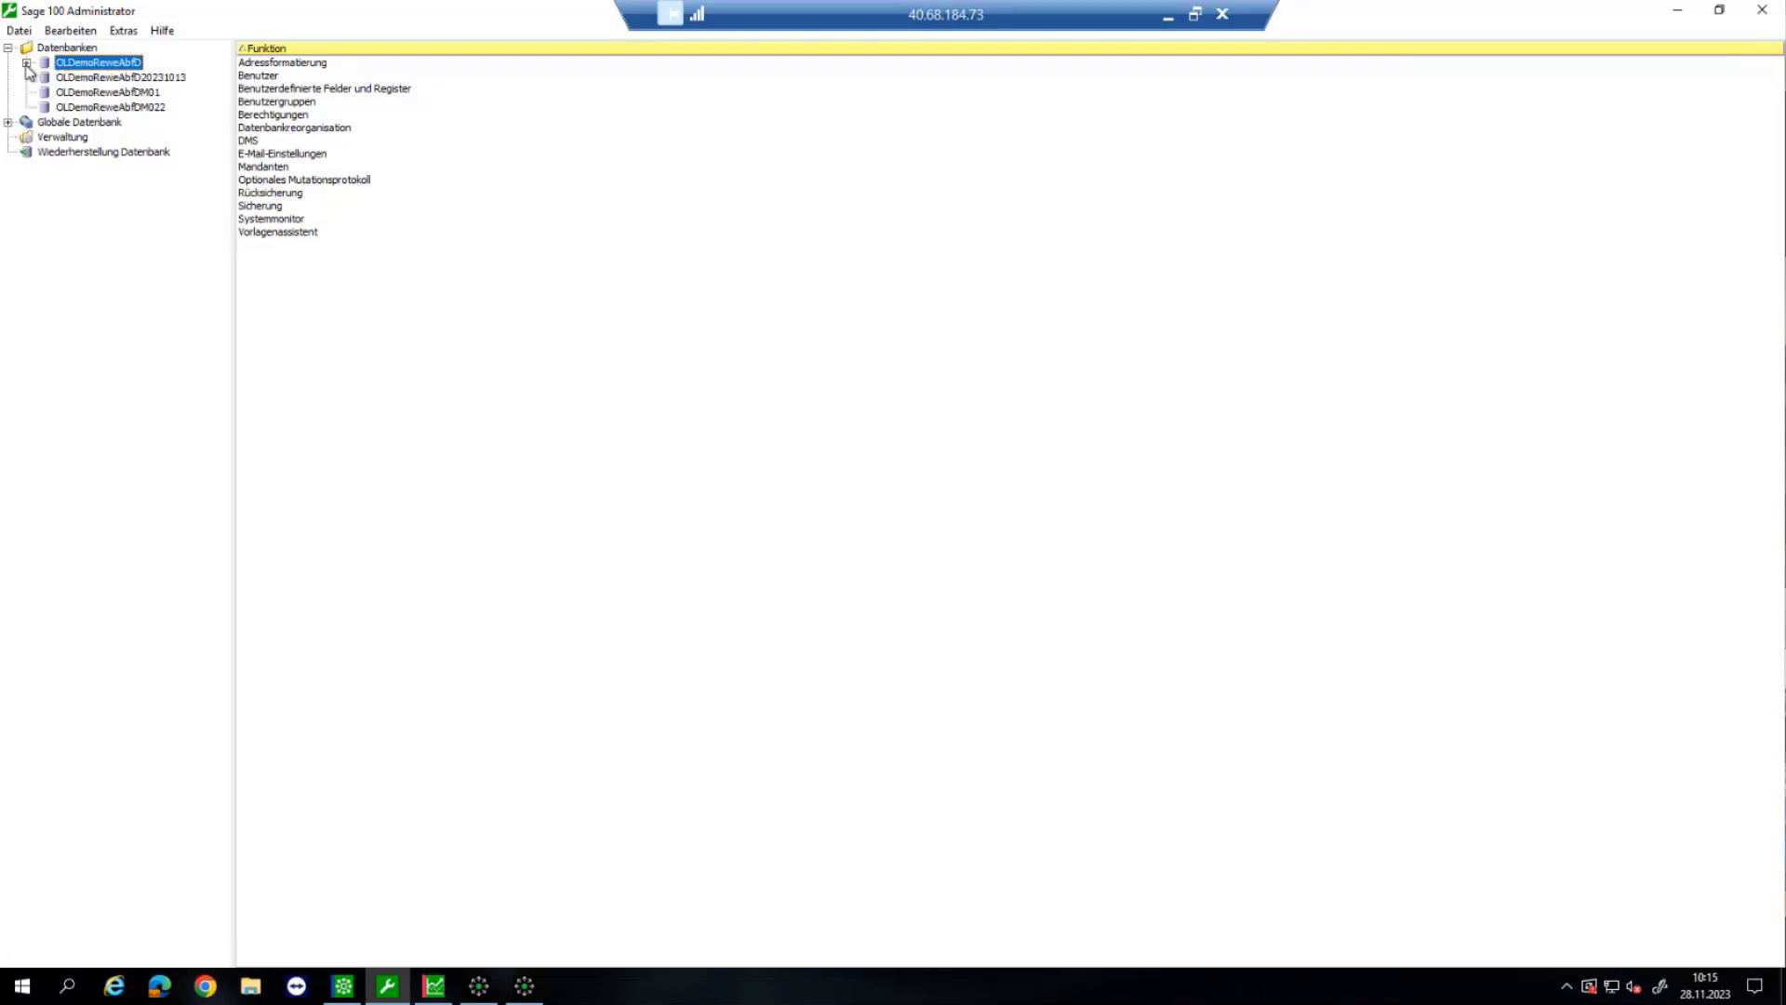
{"action": "left_click", "coordinate": [27, 63]}
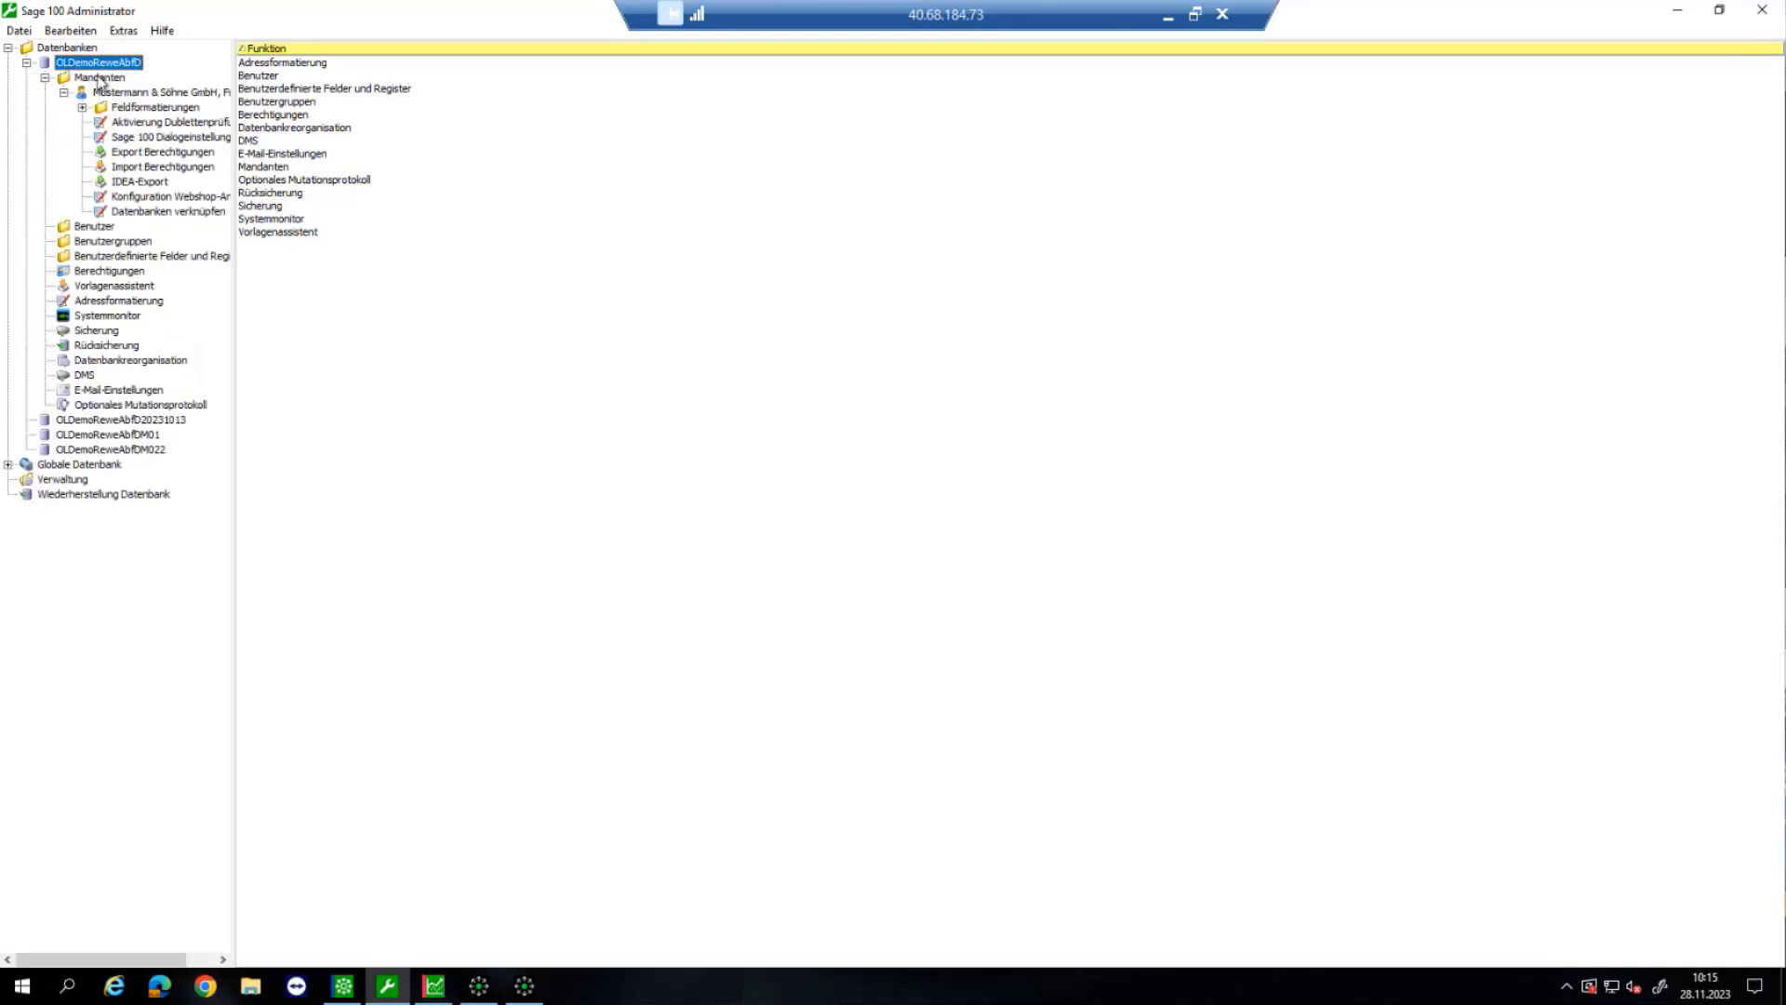
{"action": "double_click", "coordinate": [128, 142]}
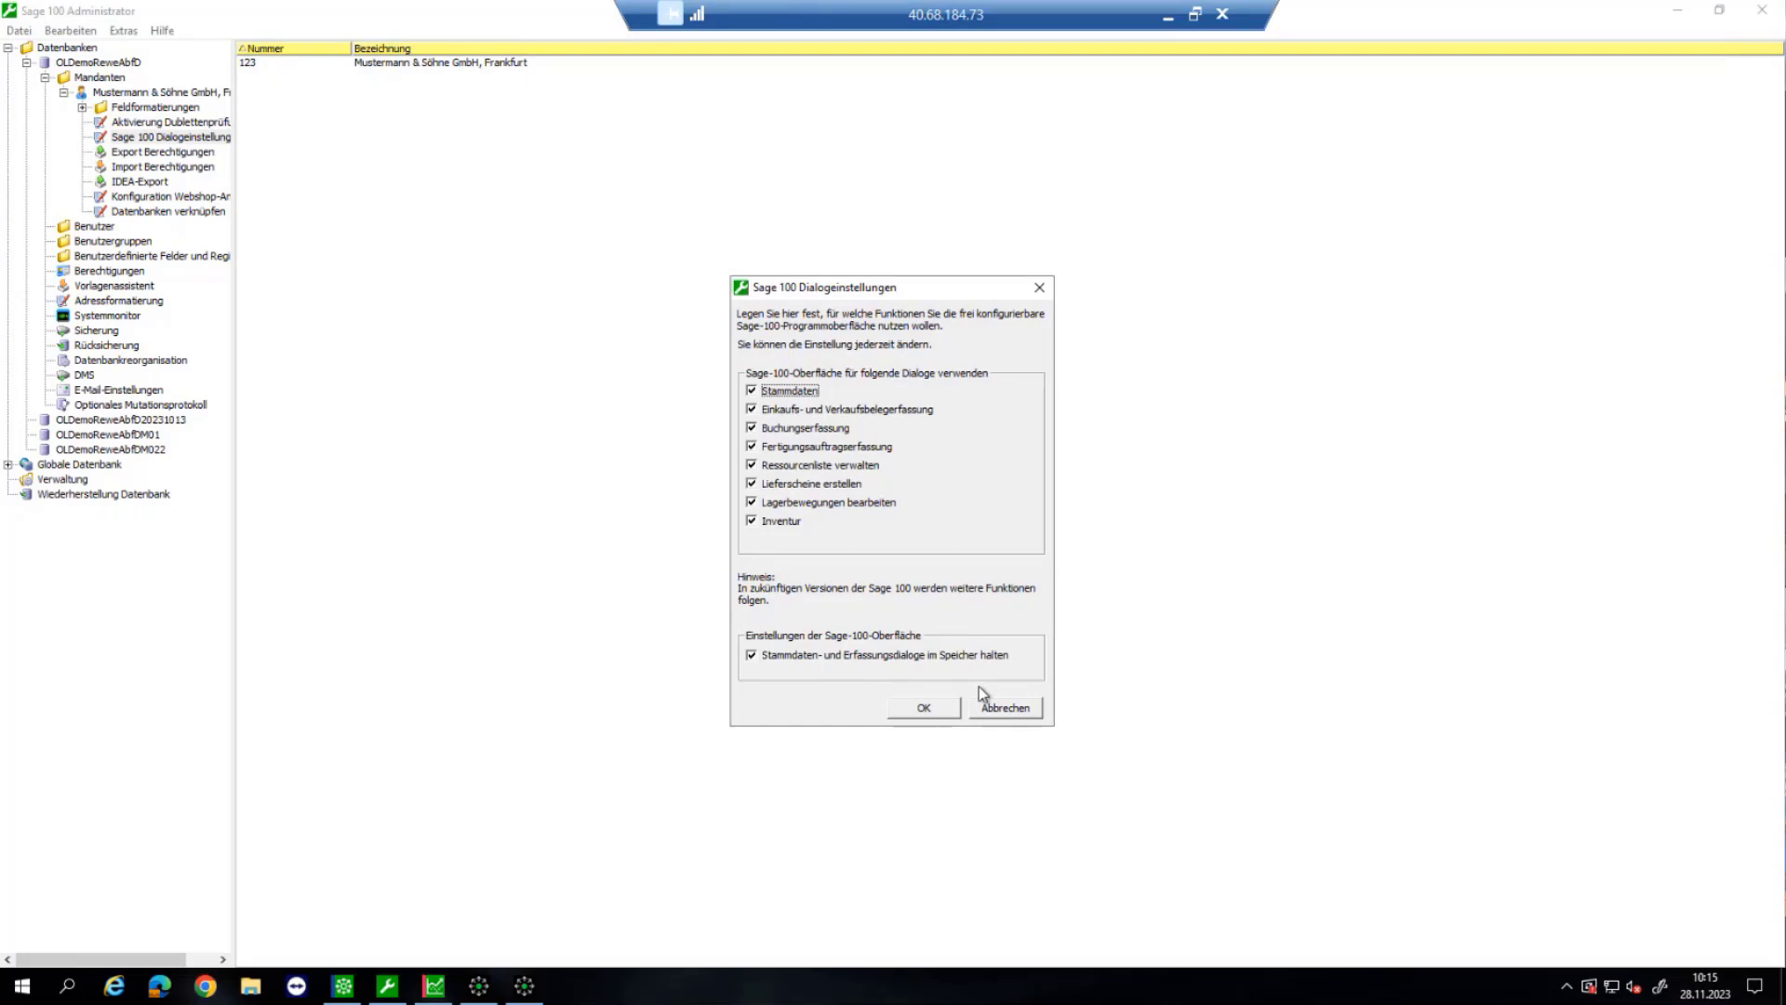
{"action": "left_click", "coordinate": [1003, 708]}
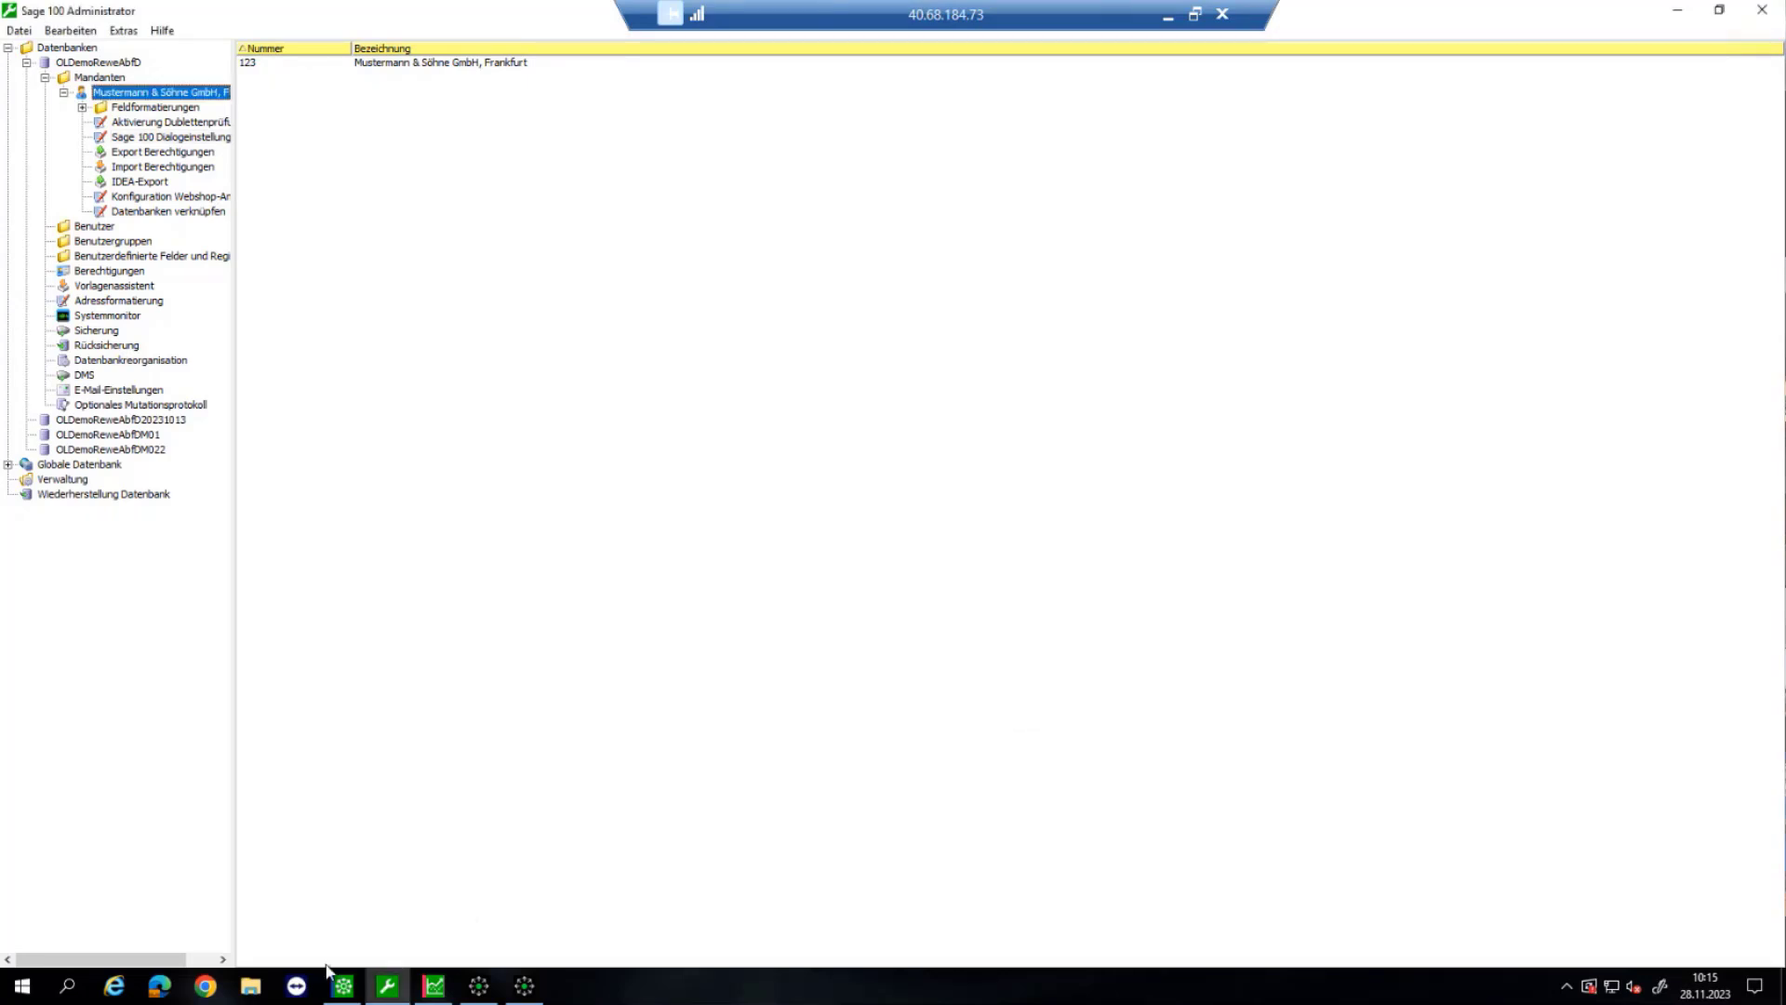
Step: Switch back to the Sage 100 main window and apply the Lagerplatzauskunft selection for Hauptlager 1
{"action": "mouse_move", "coordinate": [346, 991]}
{"action": "left_click", "coordinate": [346, 992]}
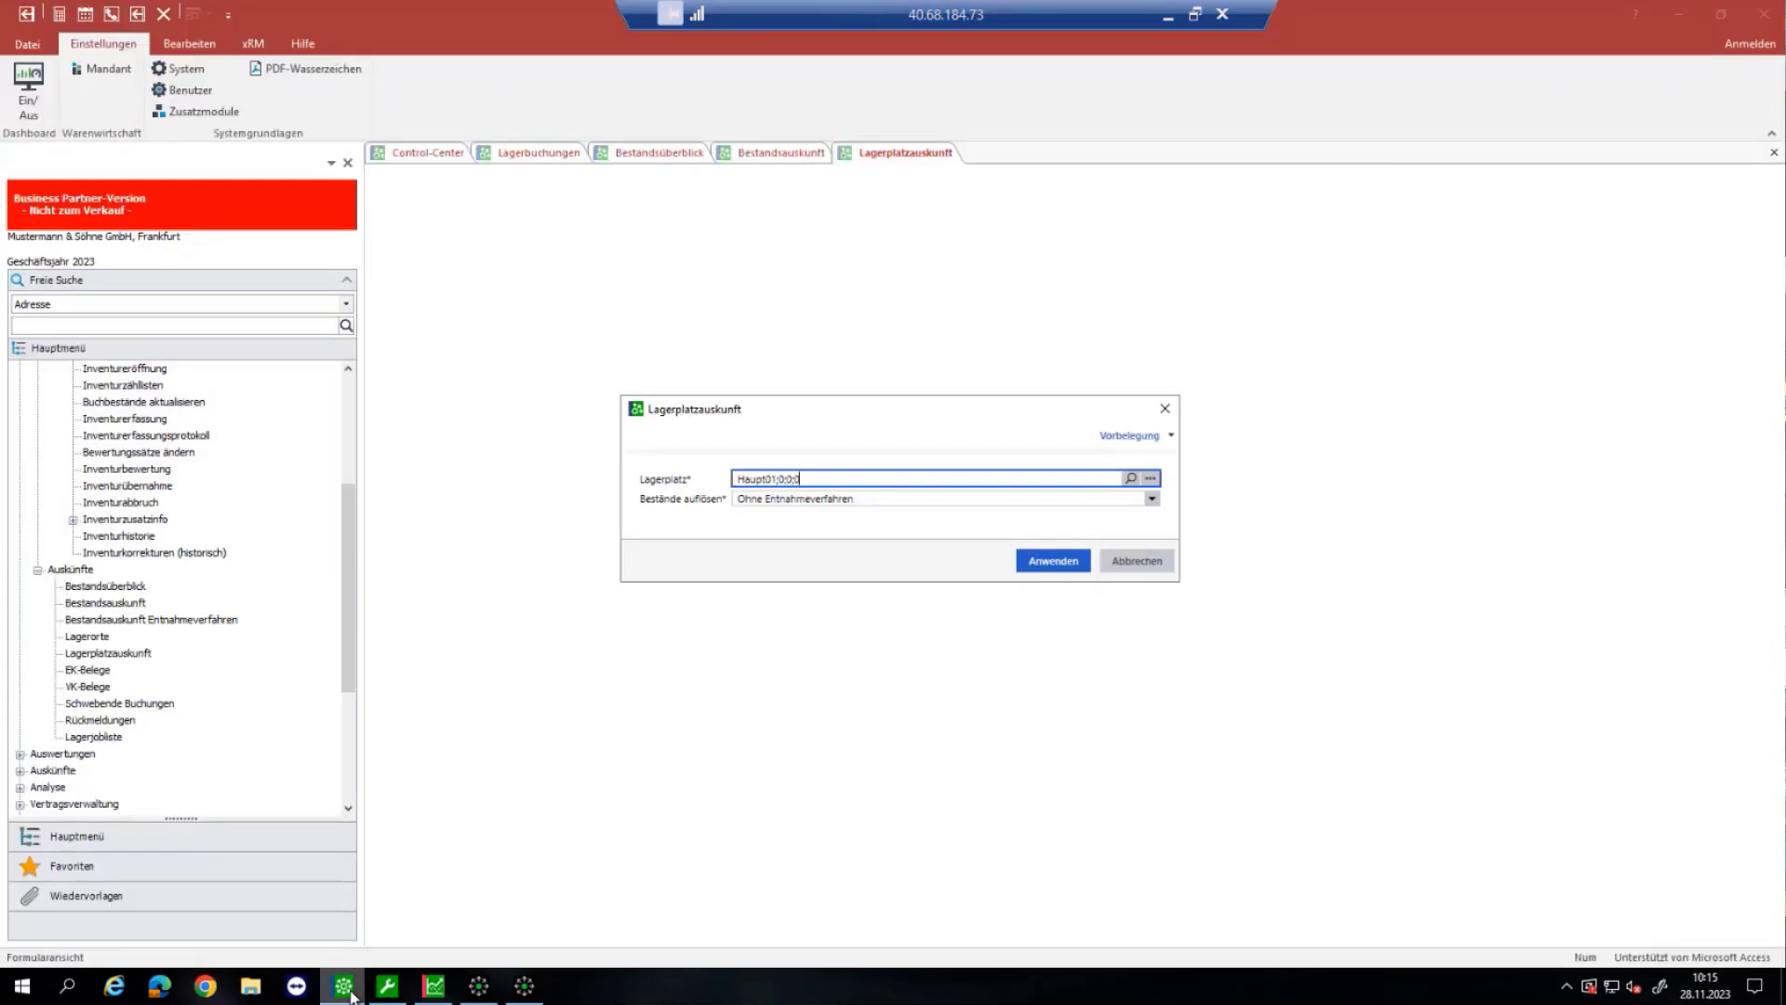
{"action": "key", "text": "Return"}
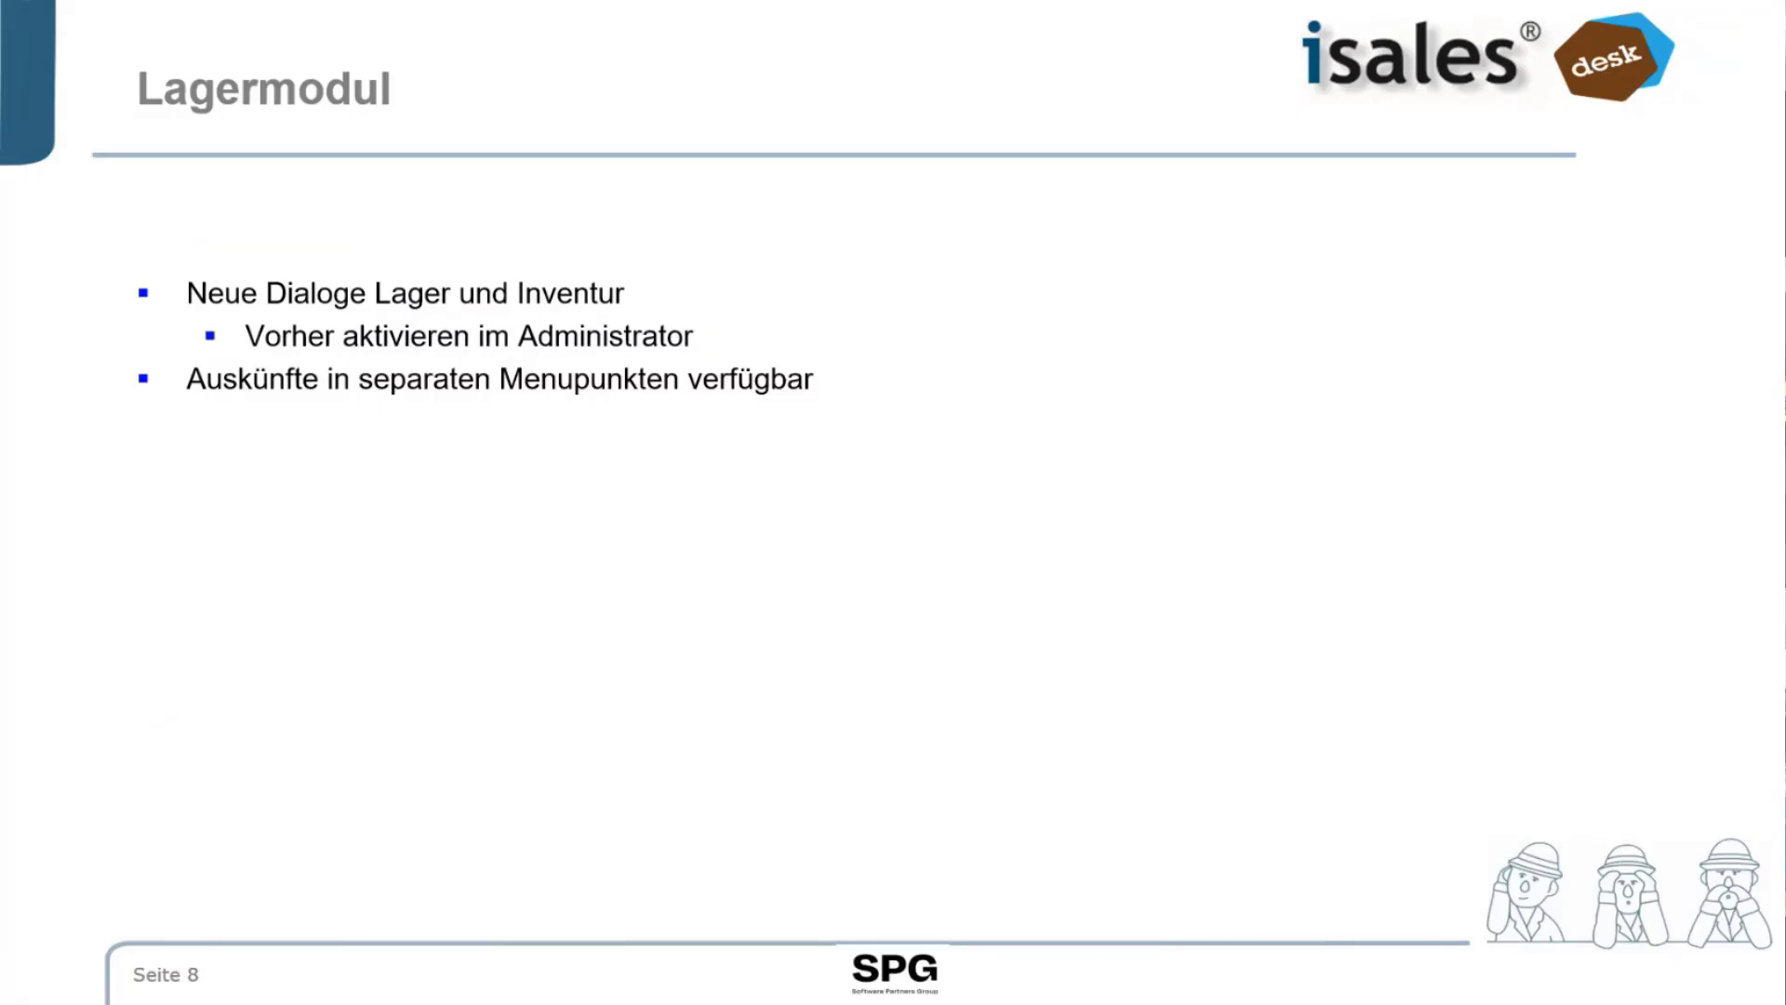
{"action": "key", "text": "Right"}
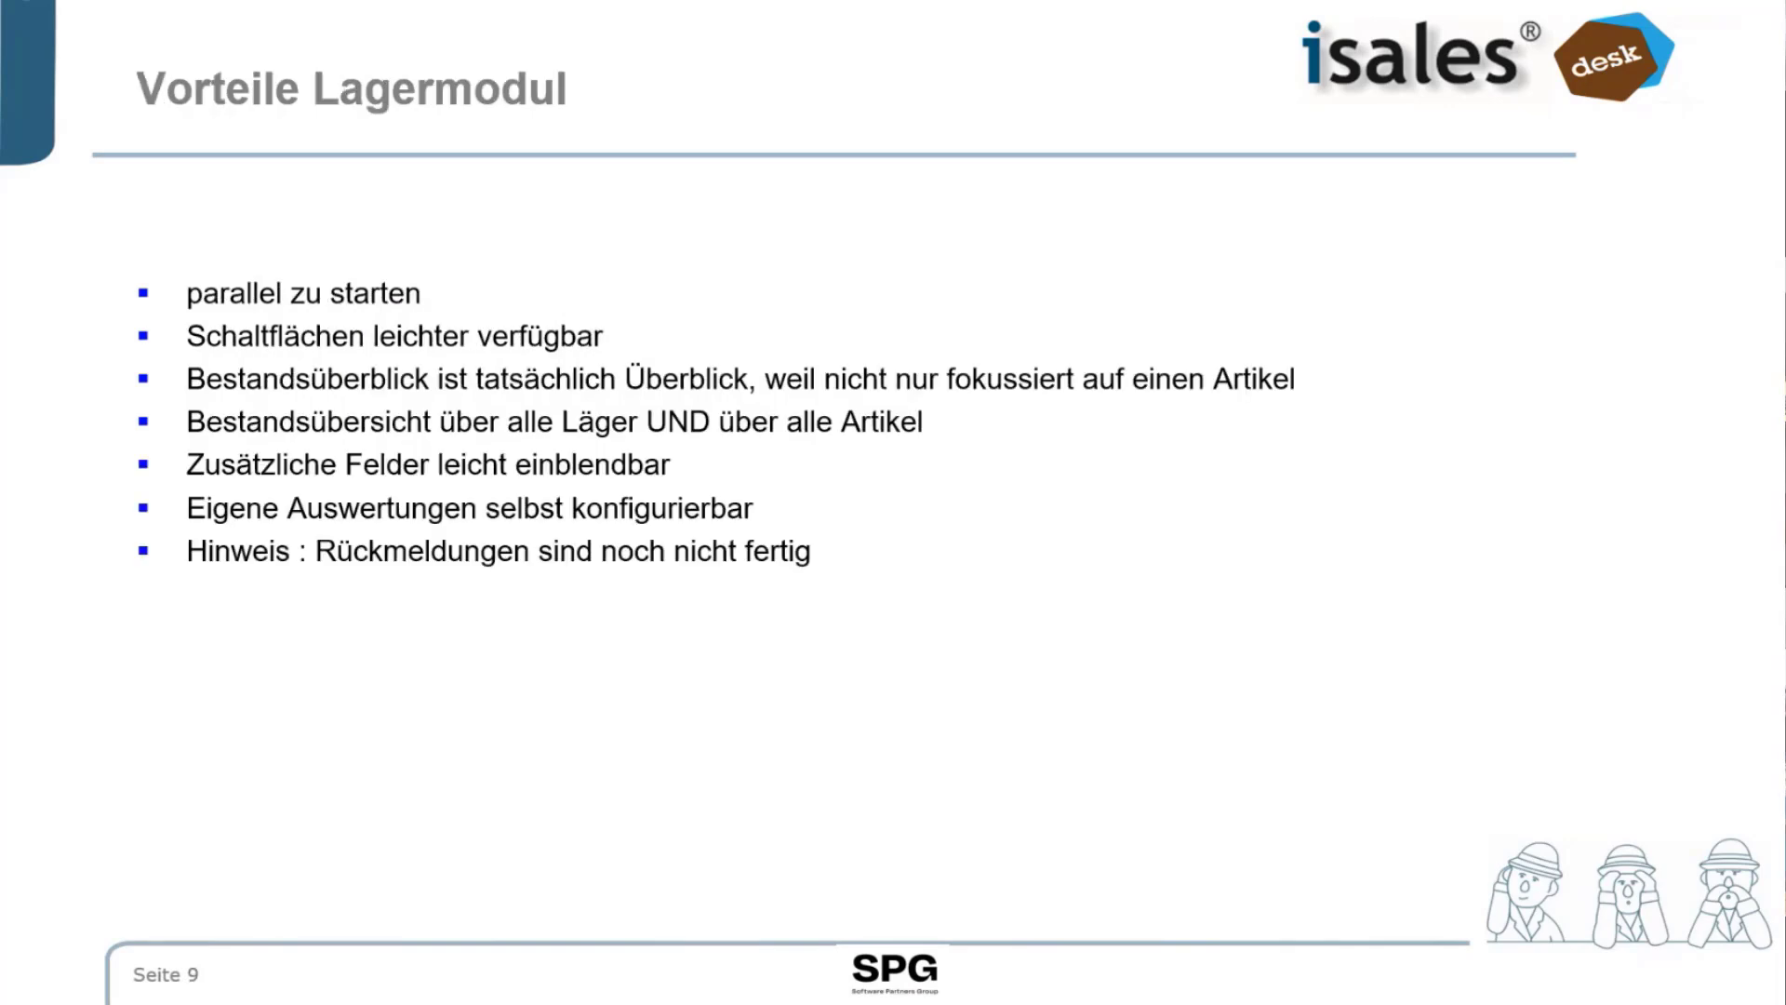
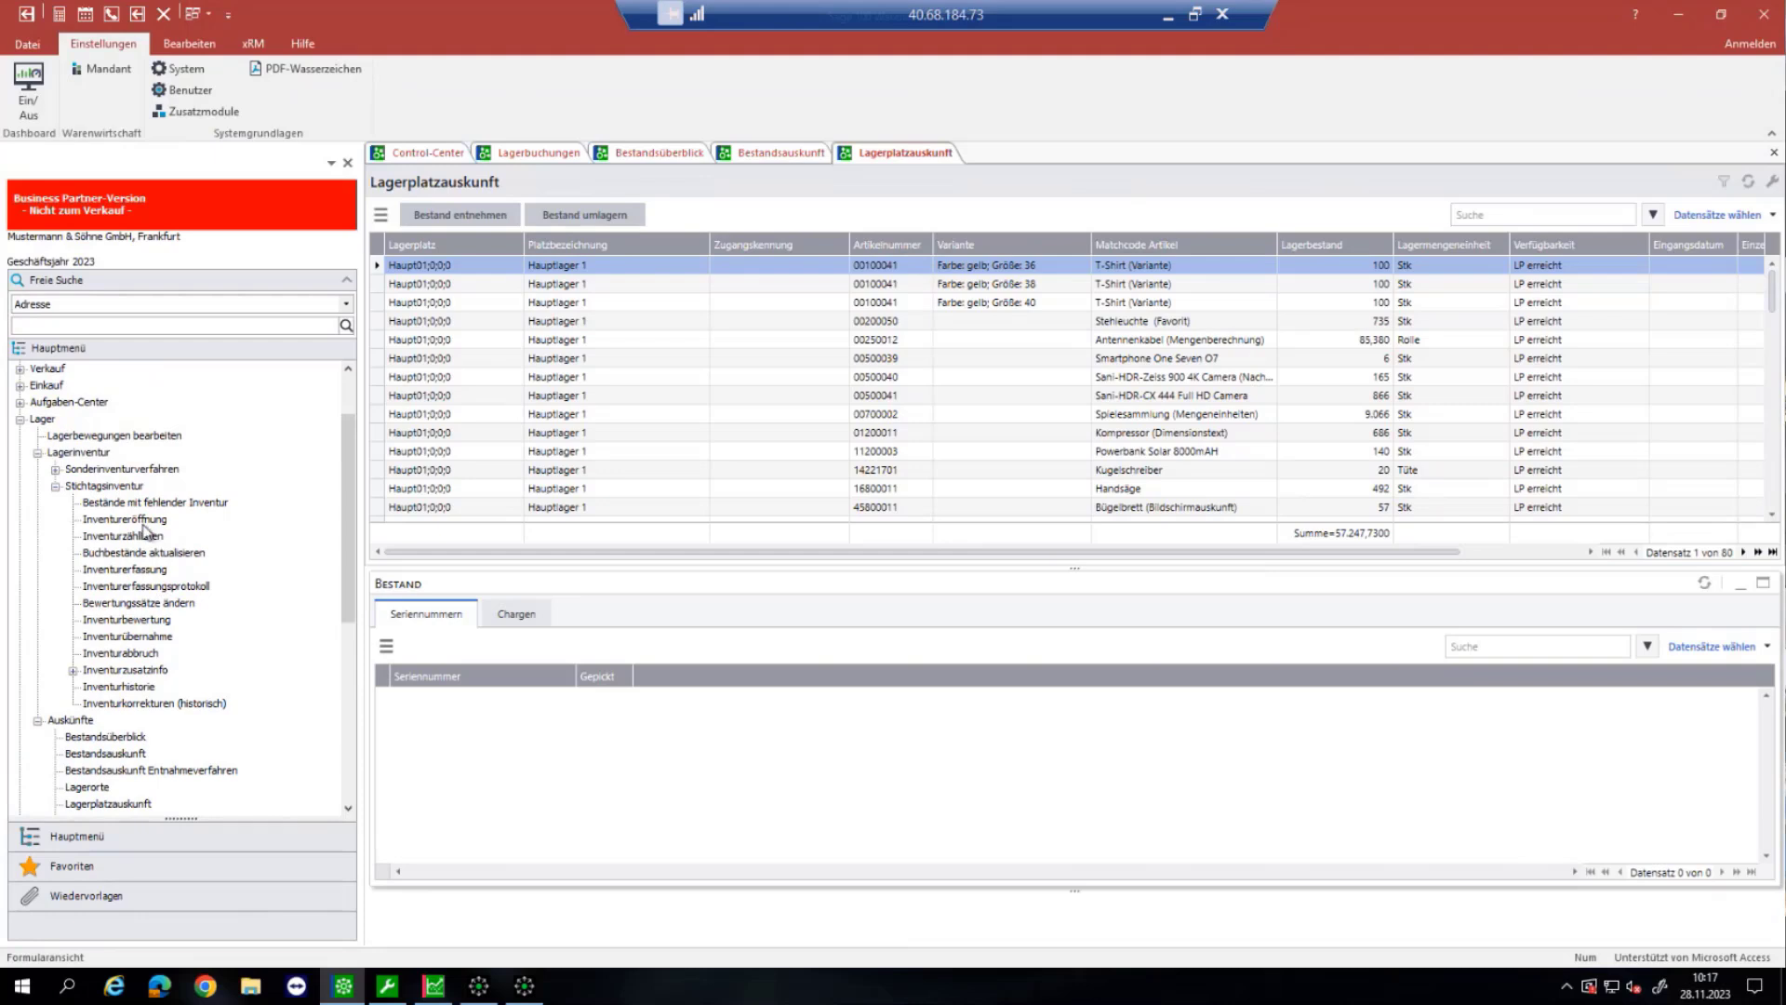
Step: View the selection options of the Inventureröffnung under Stichtagsinventur and close it without starting an inventory
{"action": "left_click", "coordinate": [141, 519]}
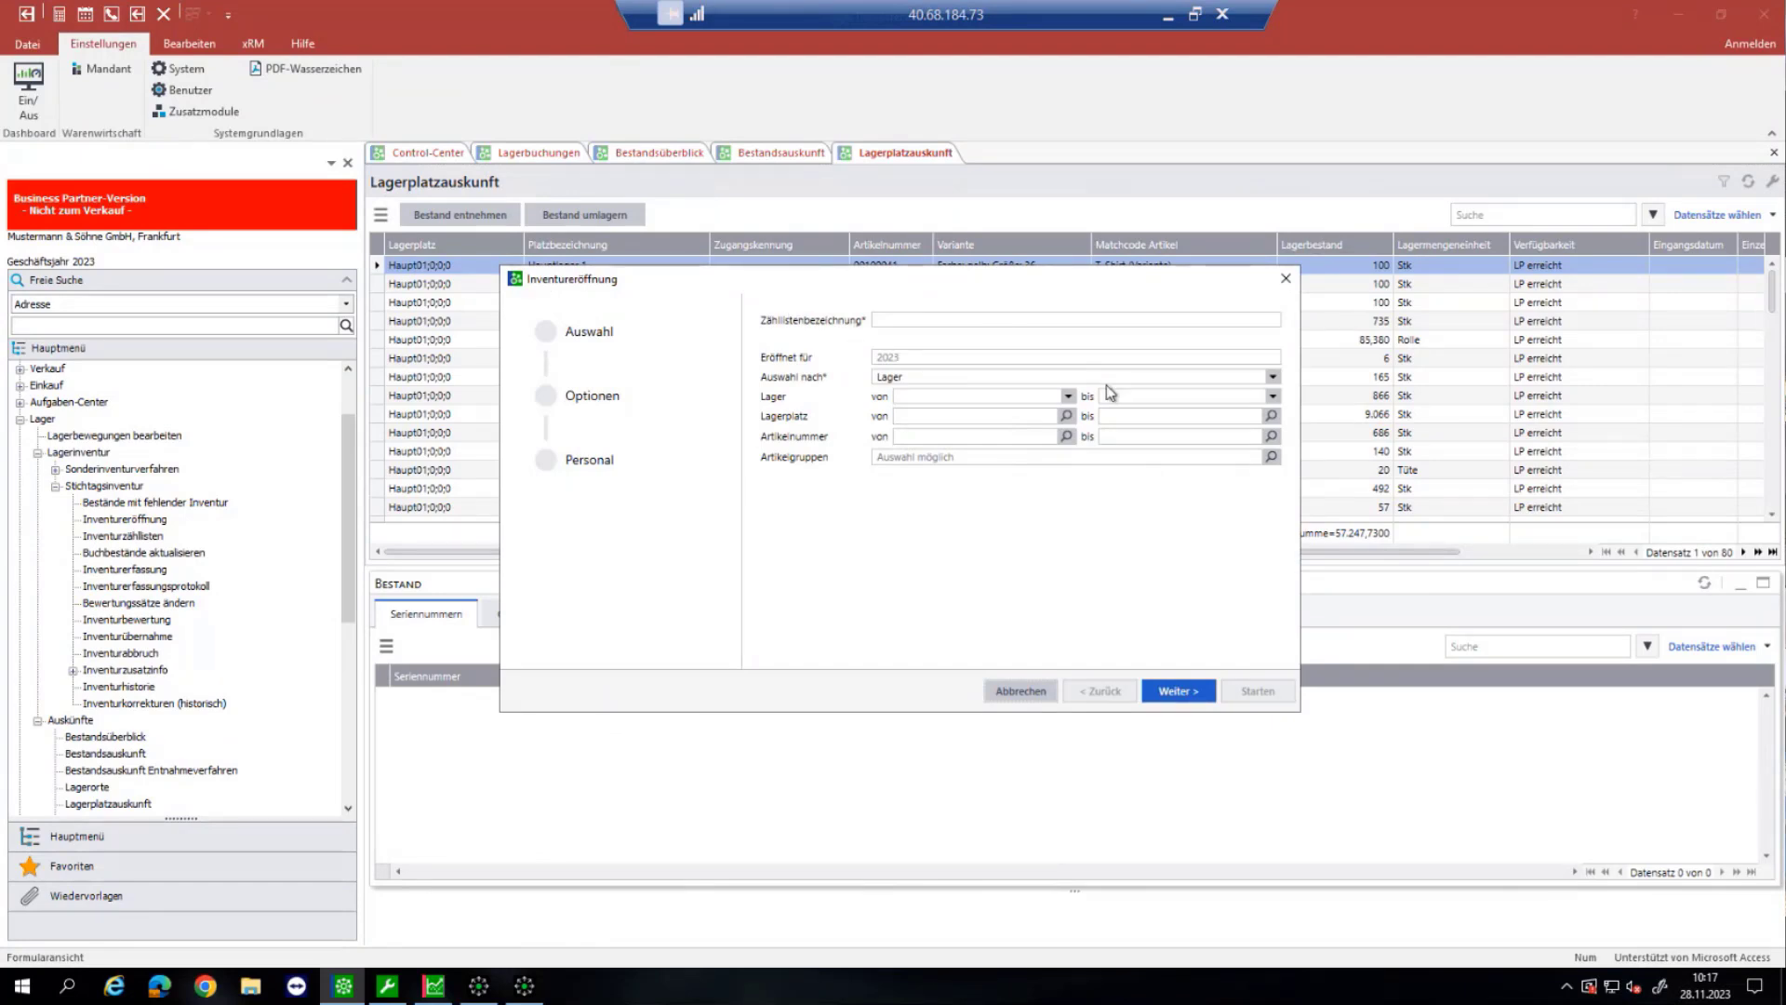
{"action": "left_click", "coordinate": [1290, 282]}
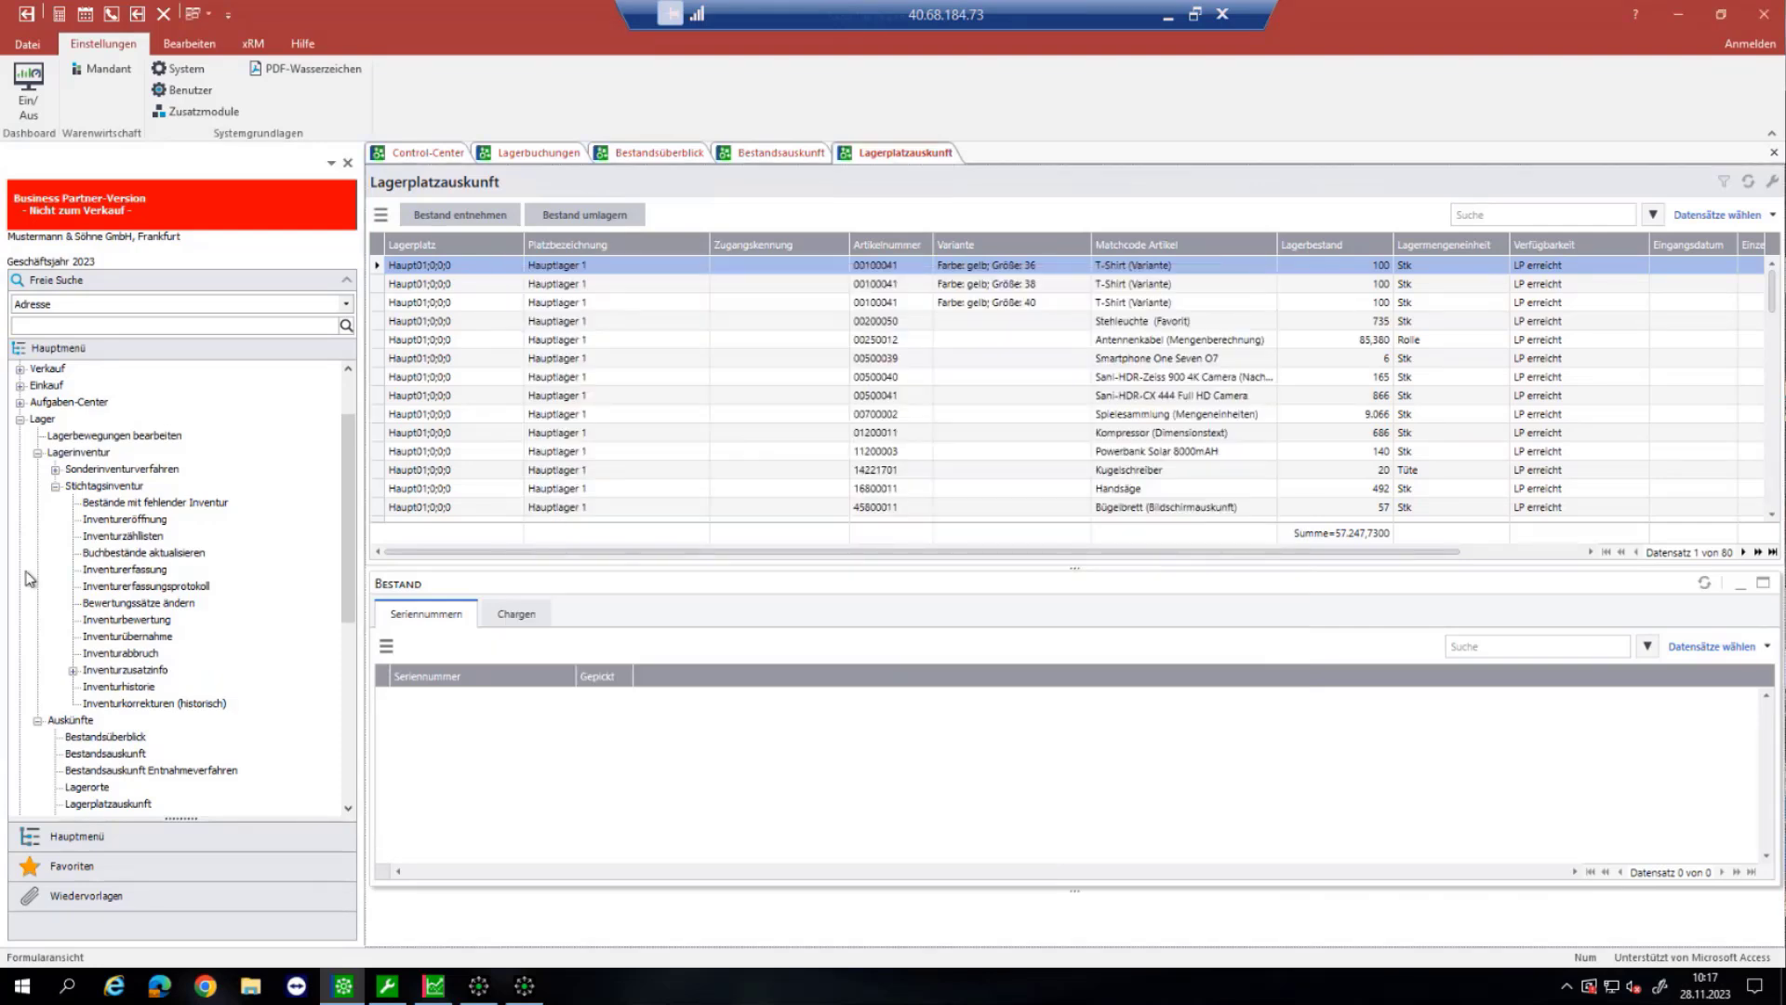
Step: Open the Inventurerfassung under Stichtagsinventur and load the Zählliste Webinar20231128
{"action": "left_click", "coordinate": [104, 571]}
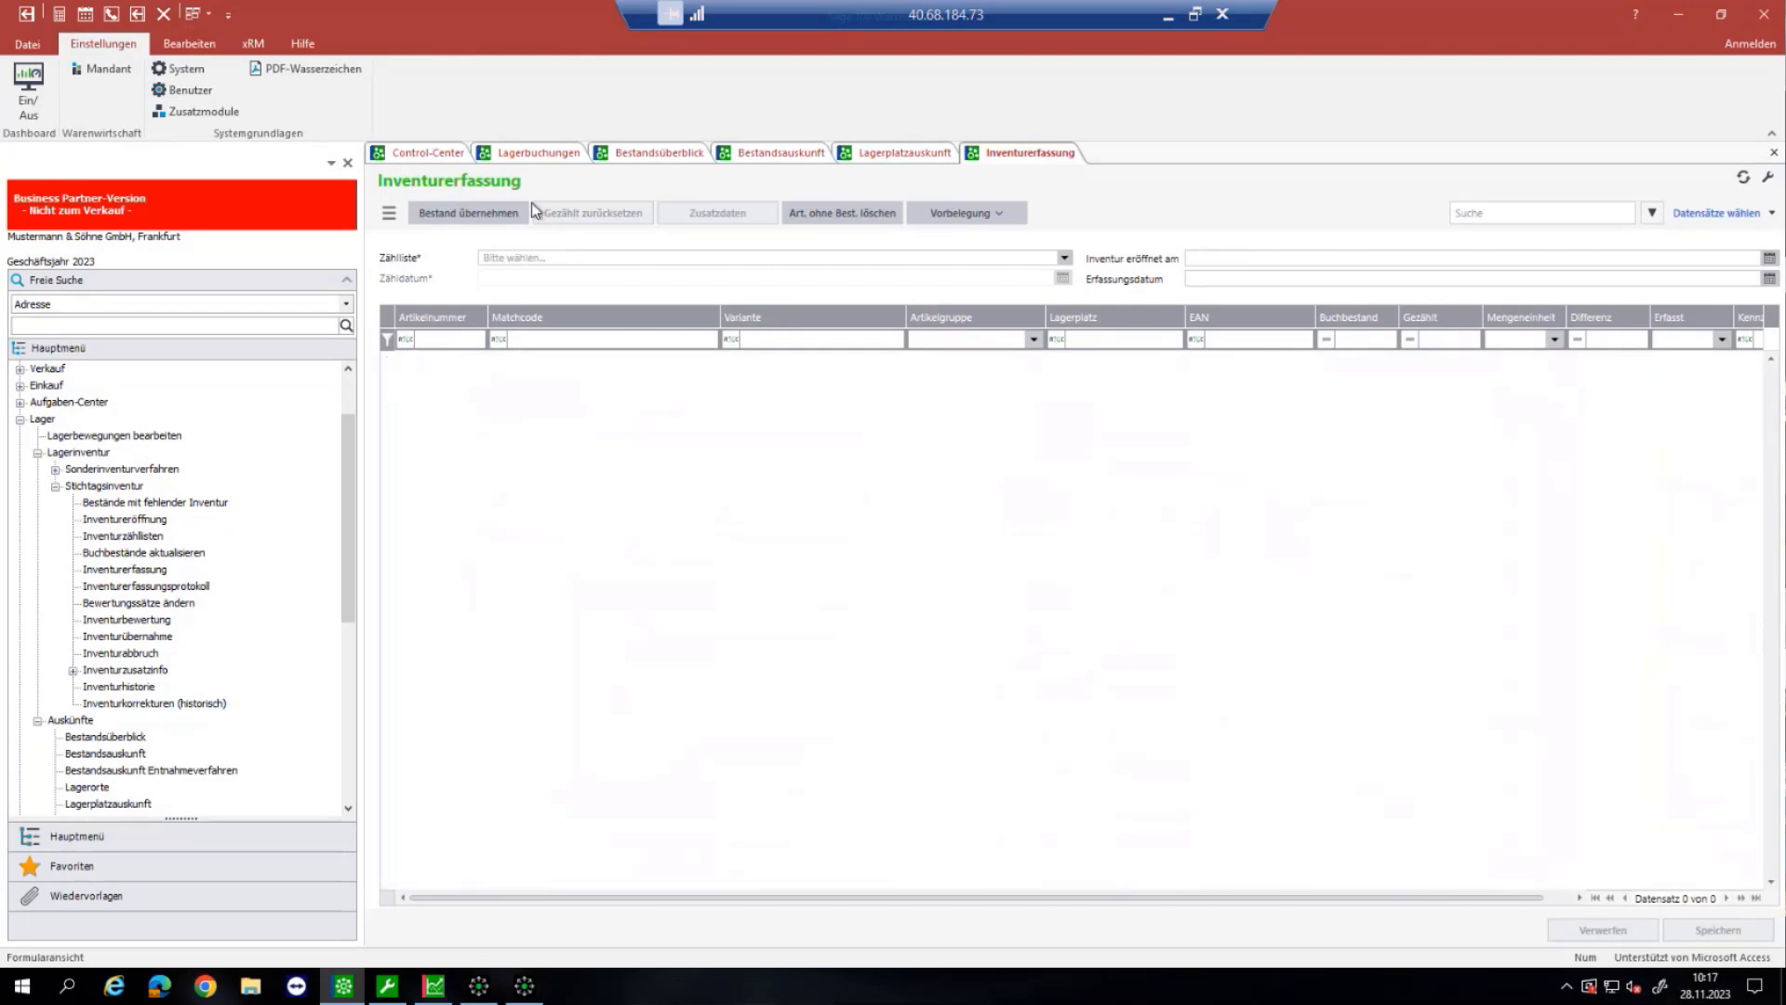
{"action": "left_click", "coordinate": [1033, 258]}
{"action": "left_click", "coordinate": [1016, 277]}
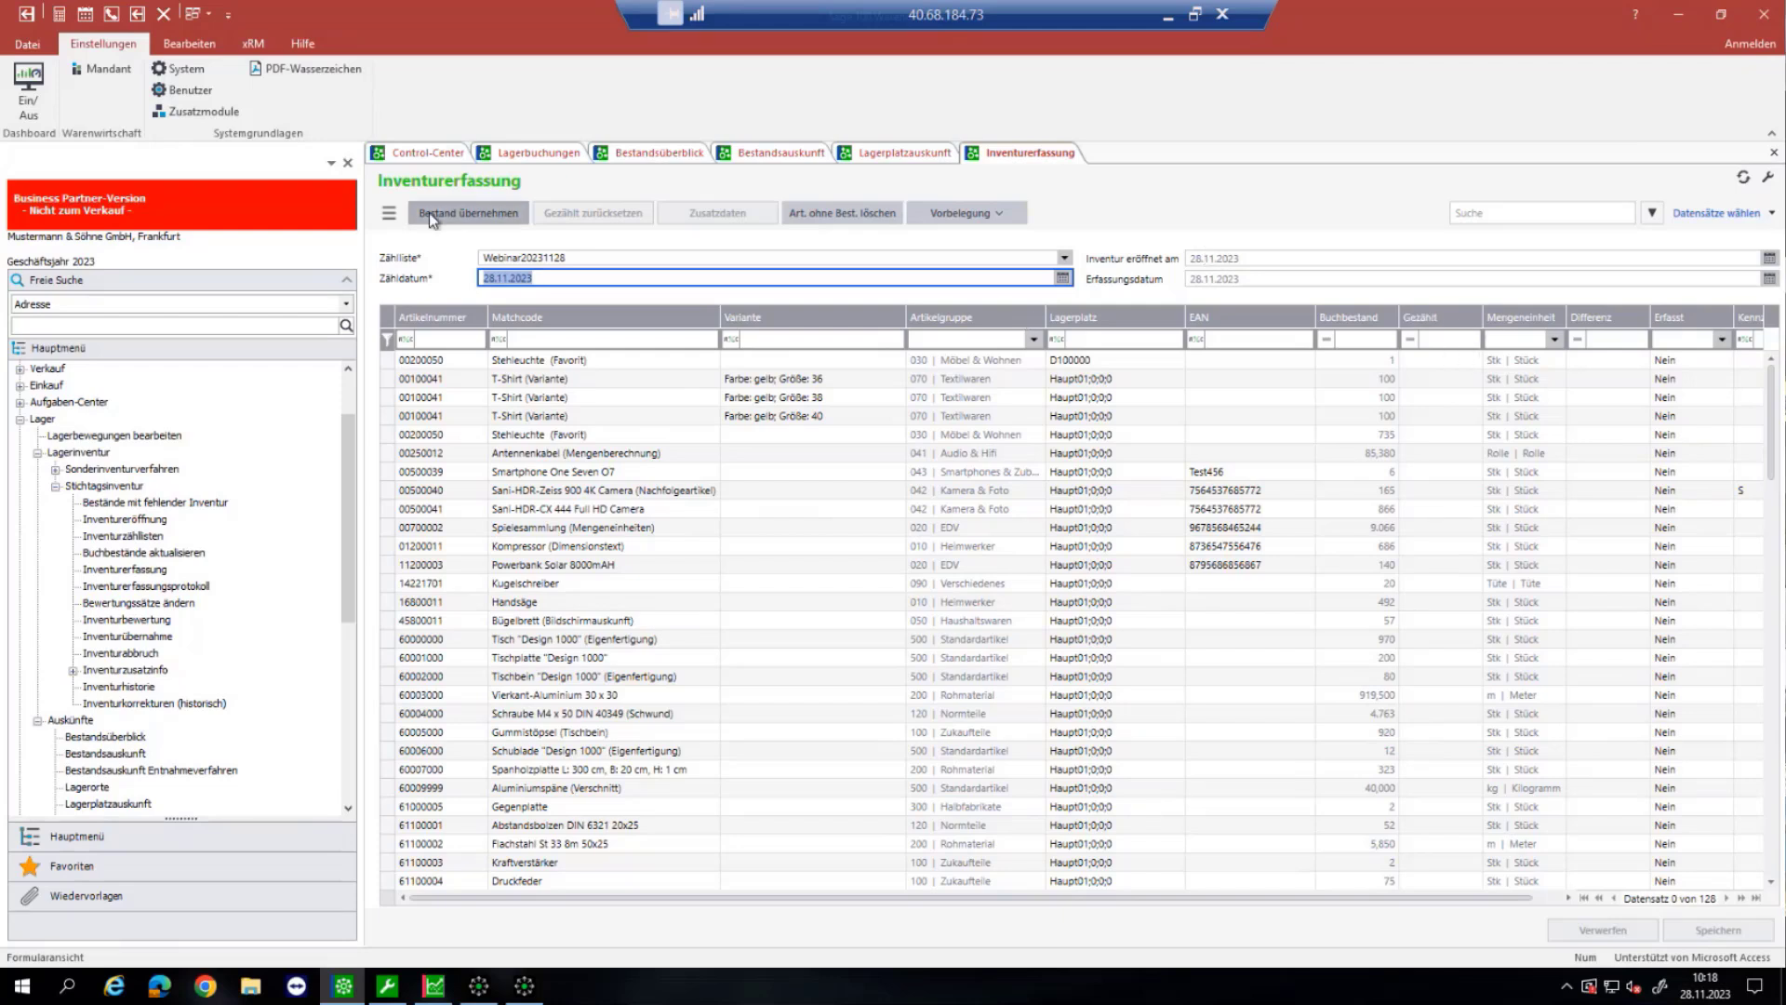
Step: View the list export options and the Druckvorschau of the Inventurpositionen with its document export formats, and close it without exporting
{"action": "left_click", "coordinate": [388, 213]}
{"action": "mouse_move", "coordinate": [443, 391]}
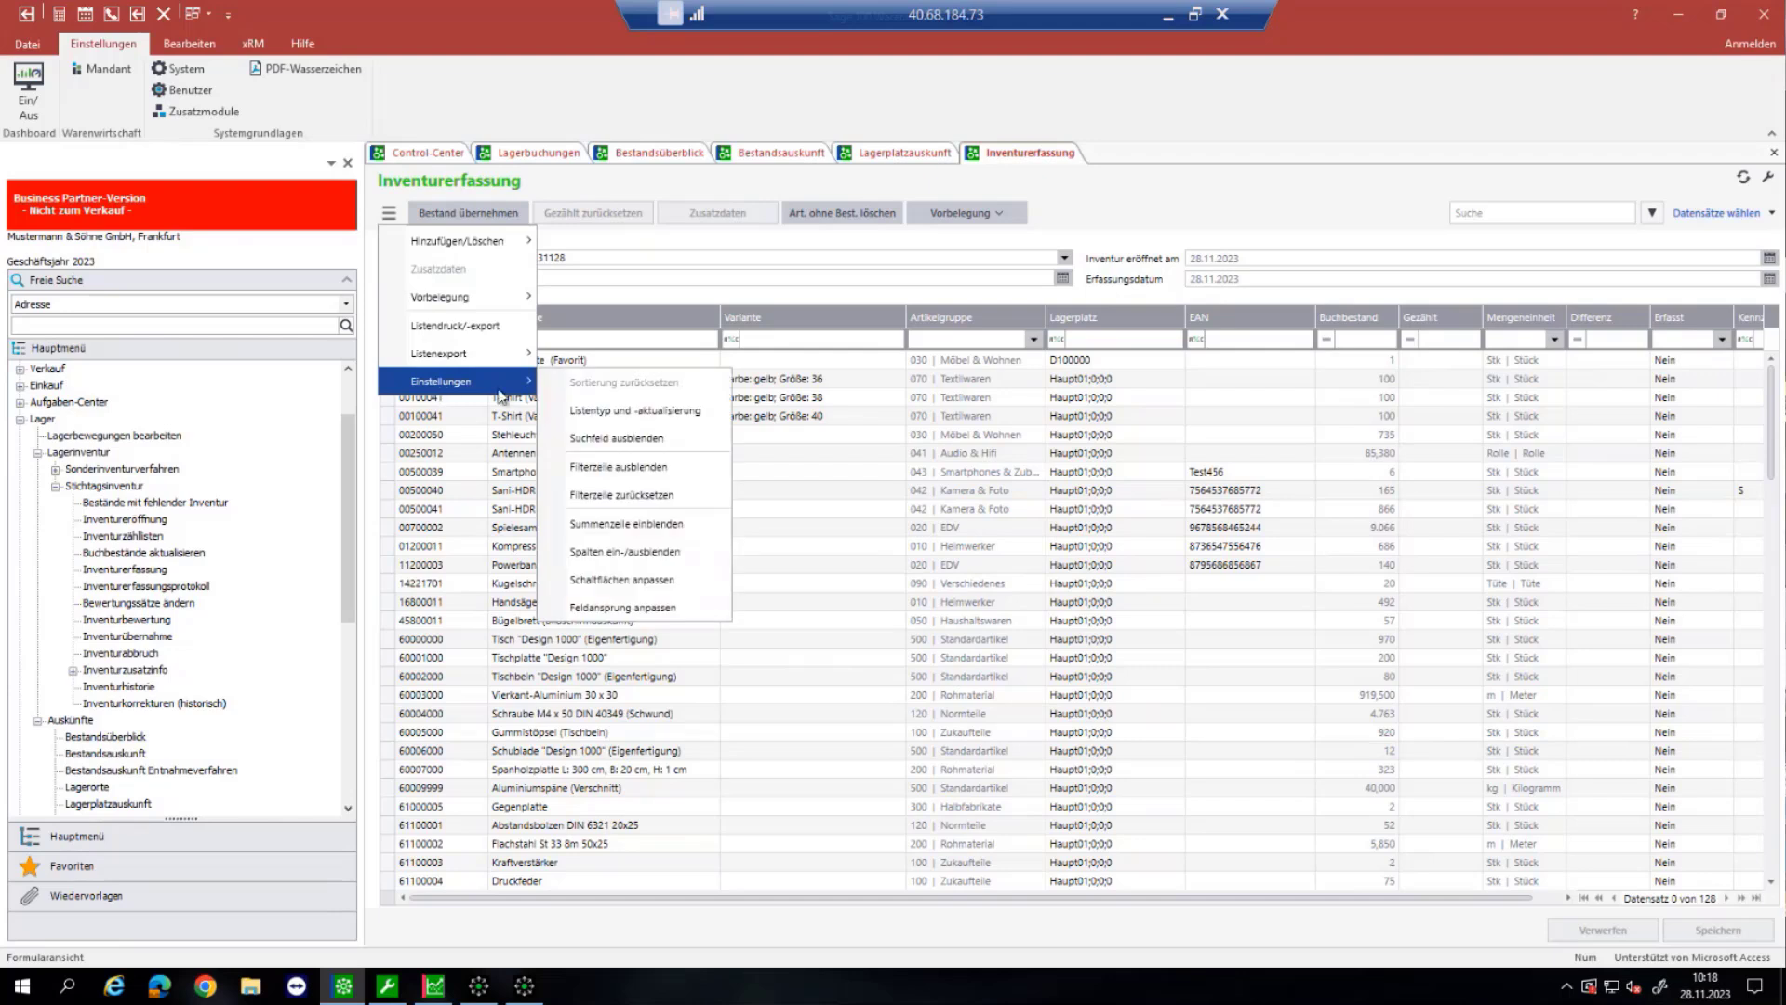
{"action": "mouse_move", "coordinate": [508, 365]}
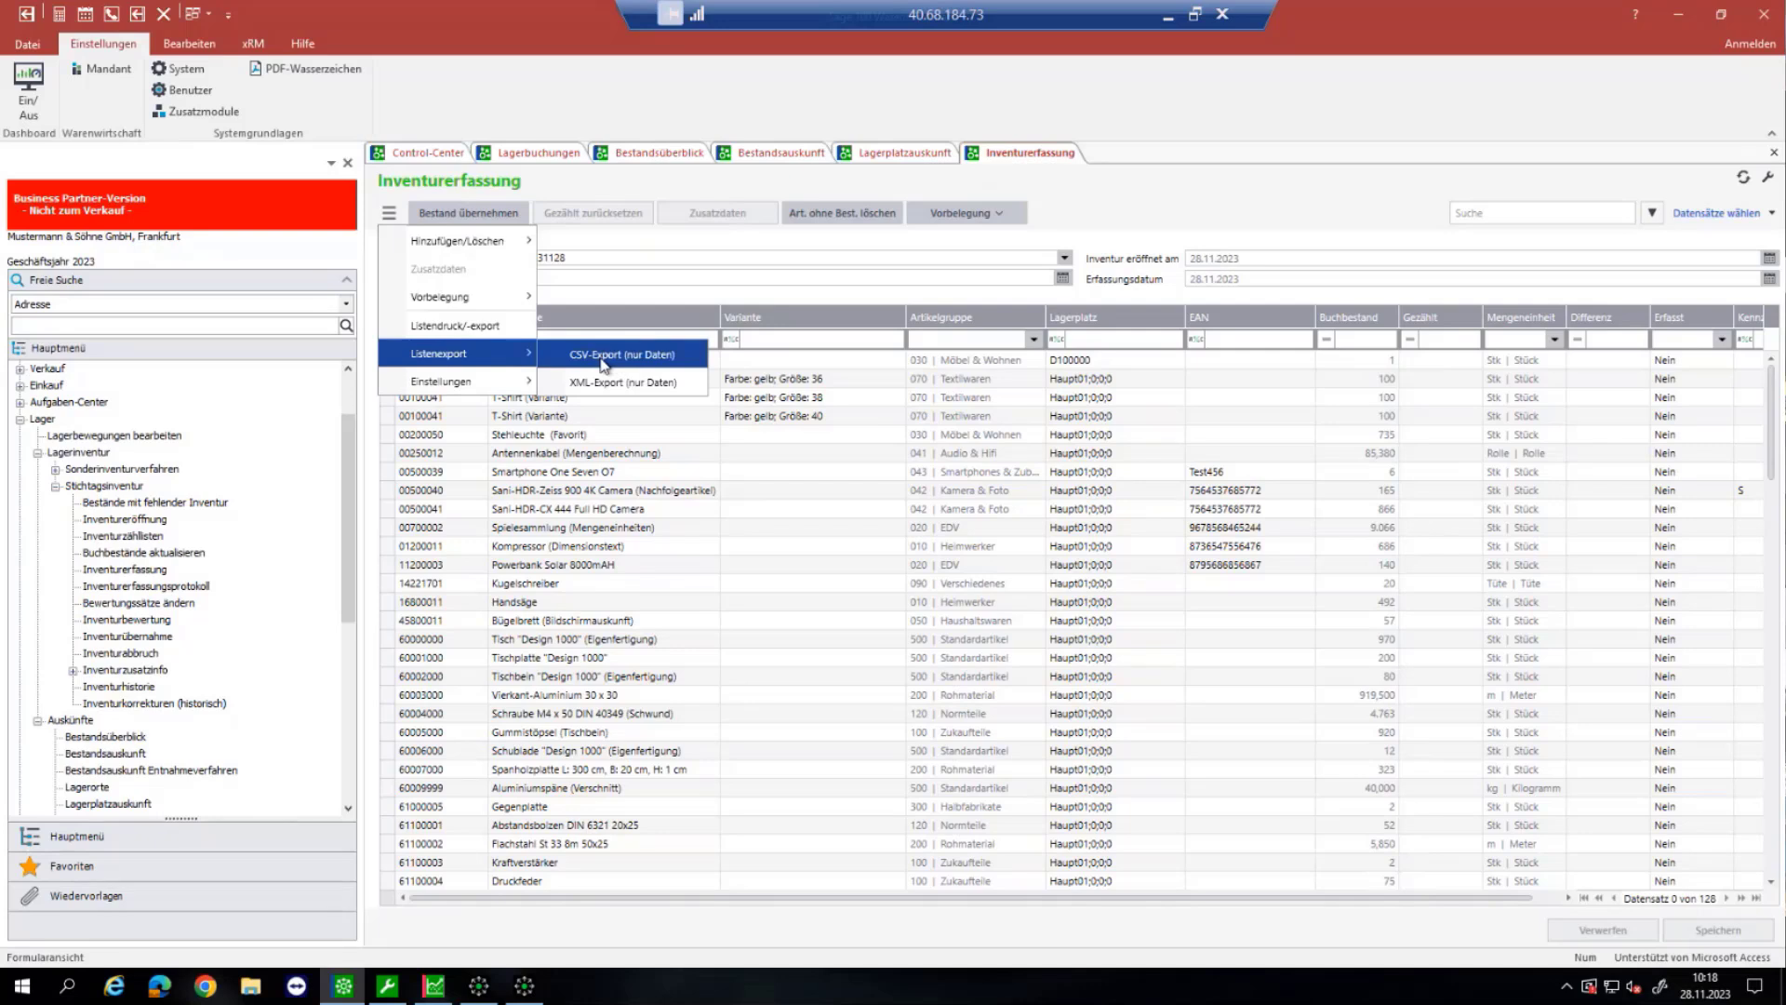
{"action": "left_click", "coordinate": [473, 333]}
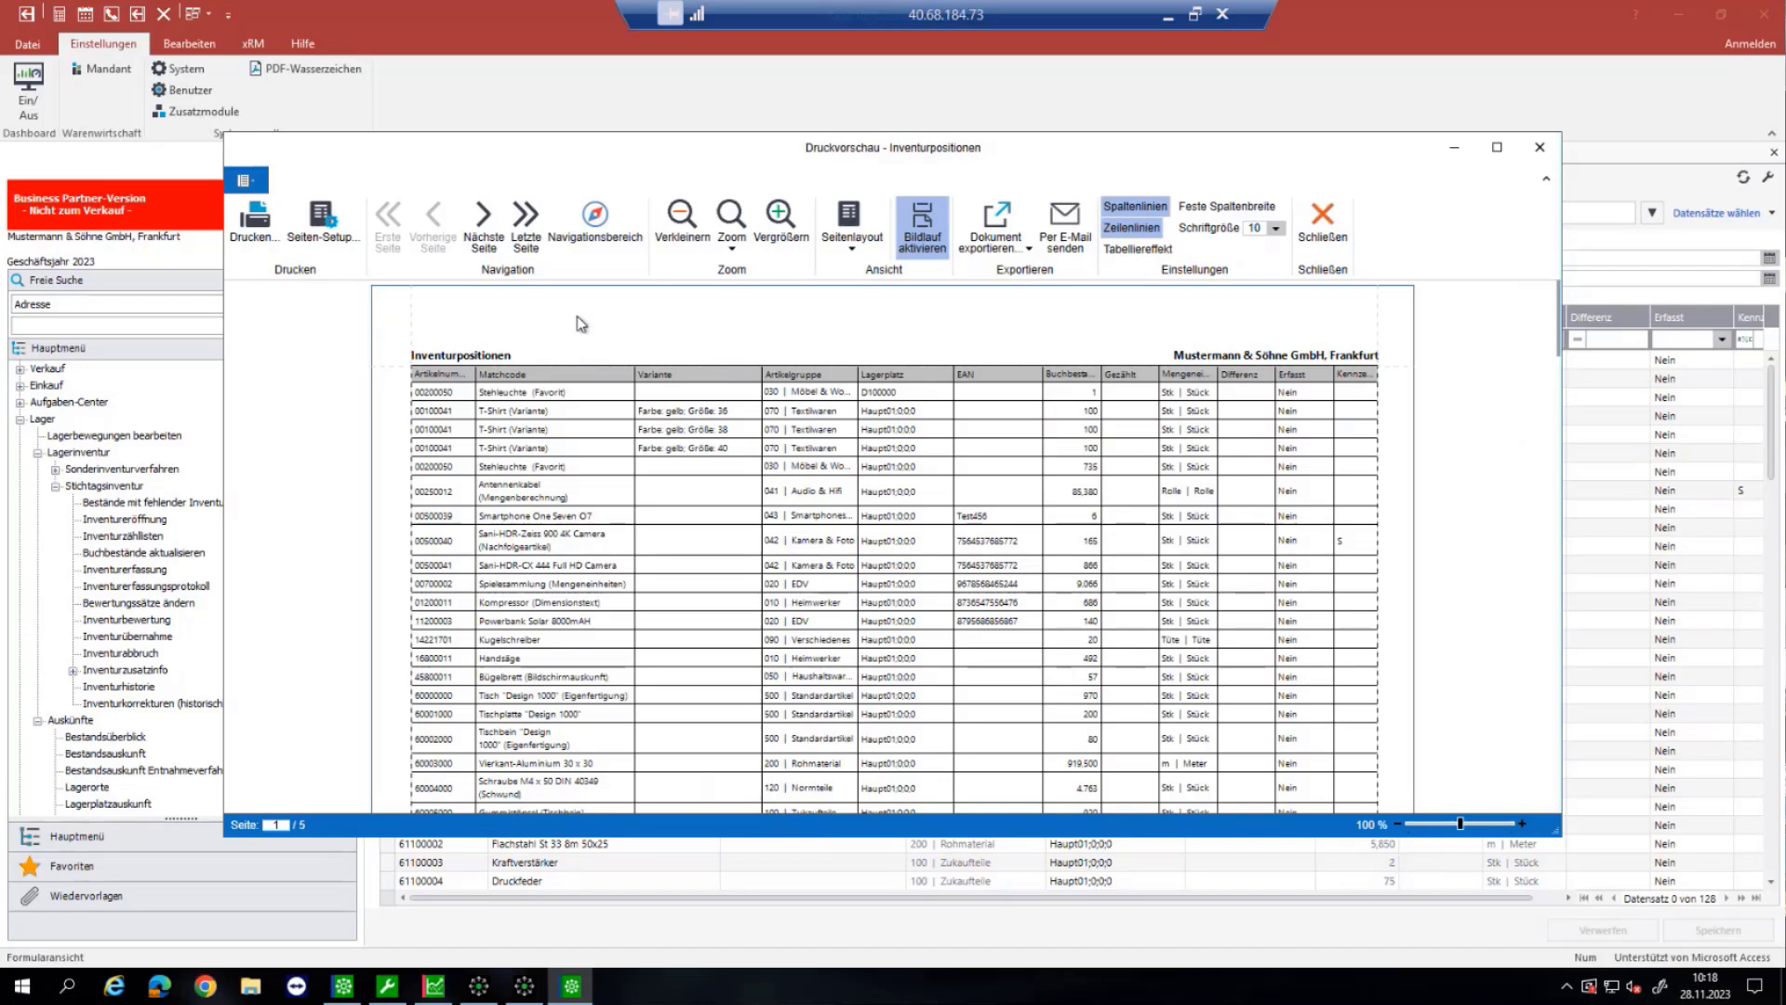
{"action": "left_click", "coordinate": [1011, 256]}
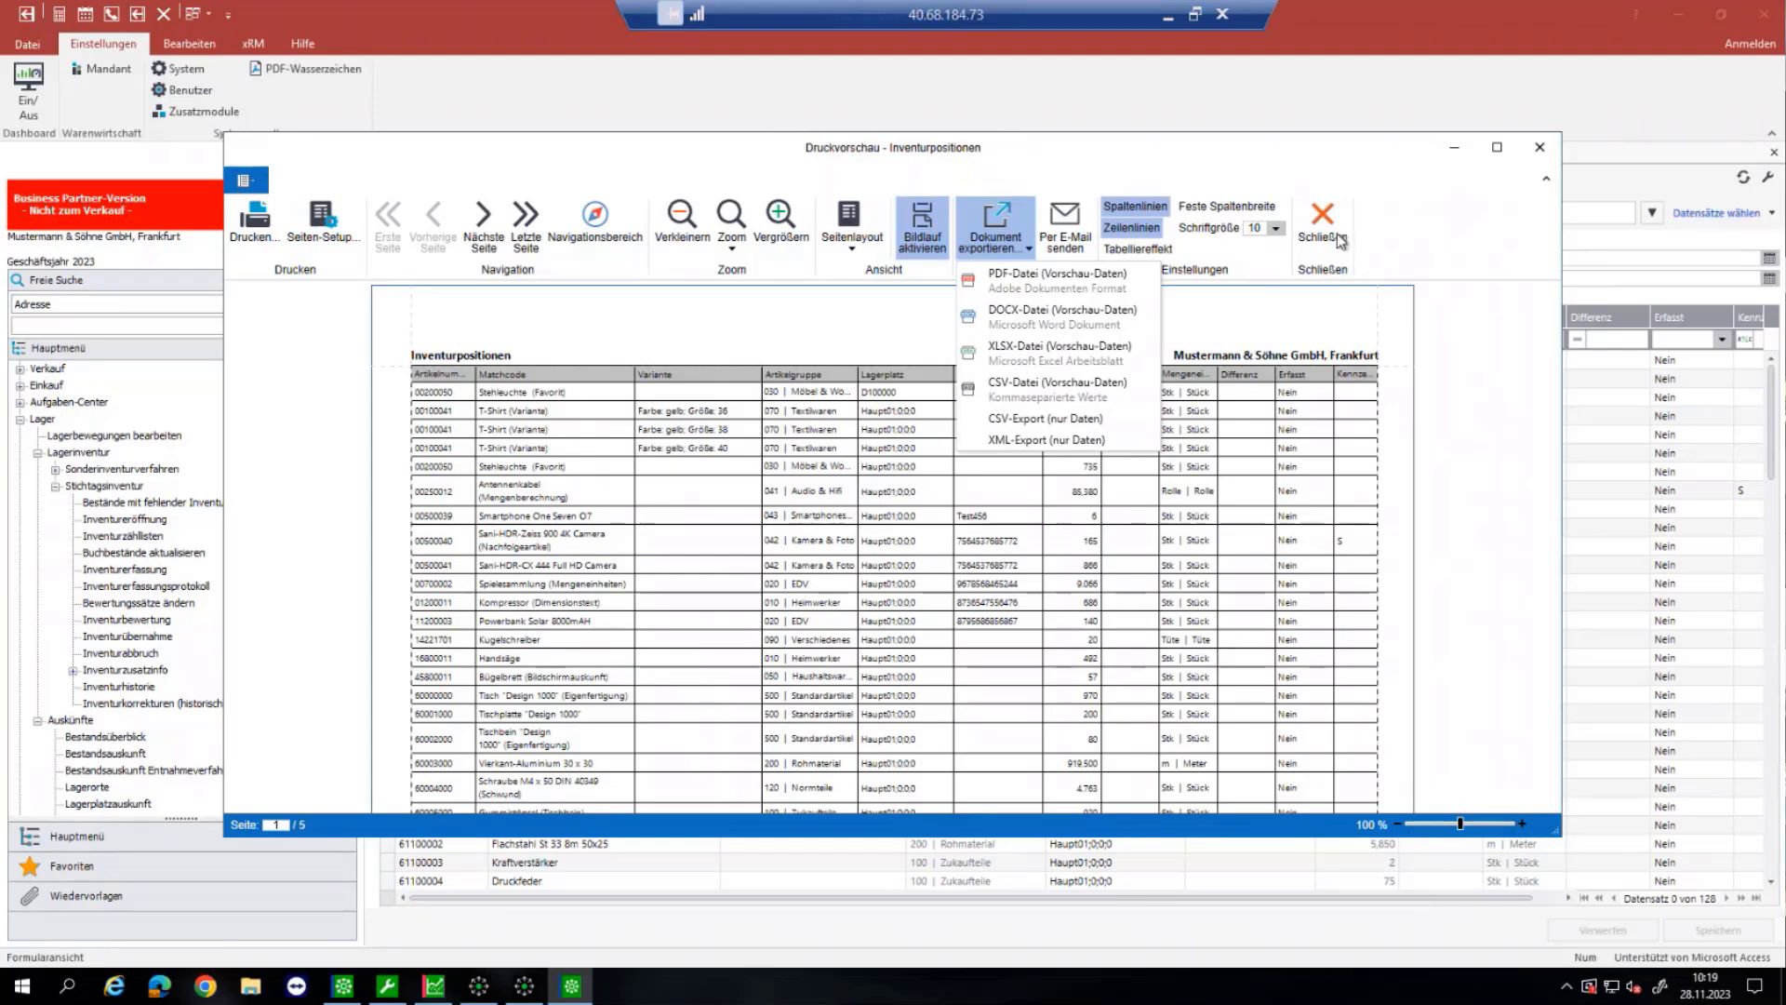
{"action": "key", "text": "Escape"}
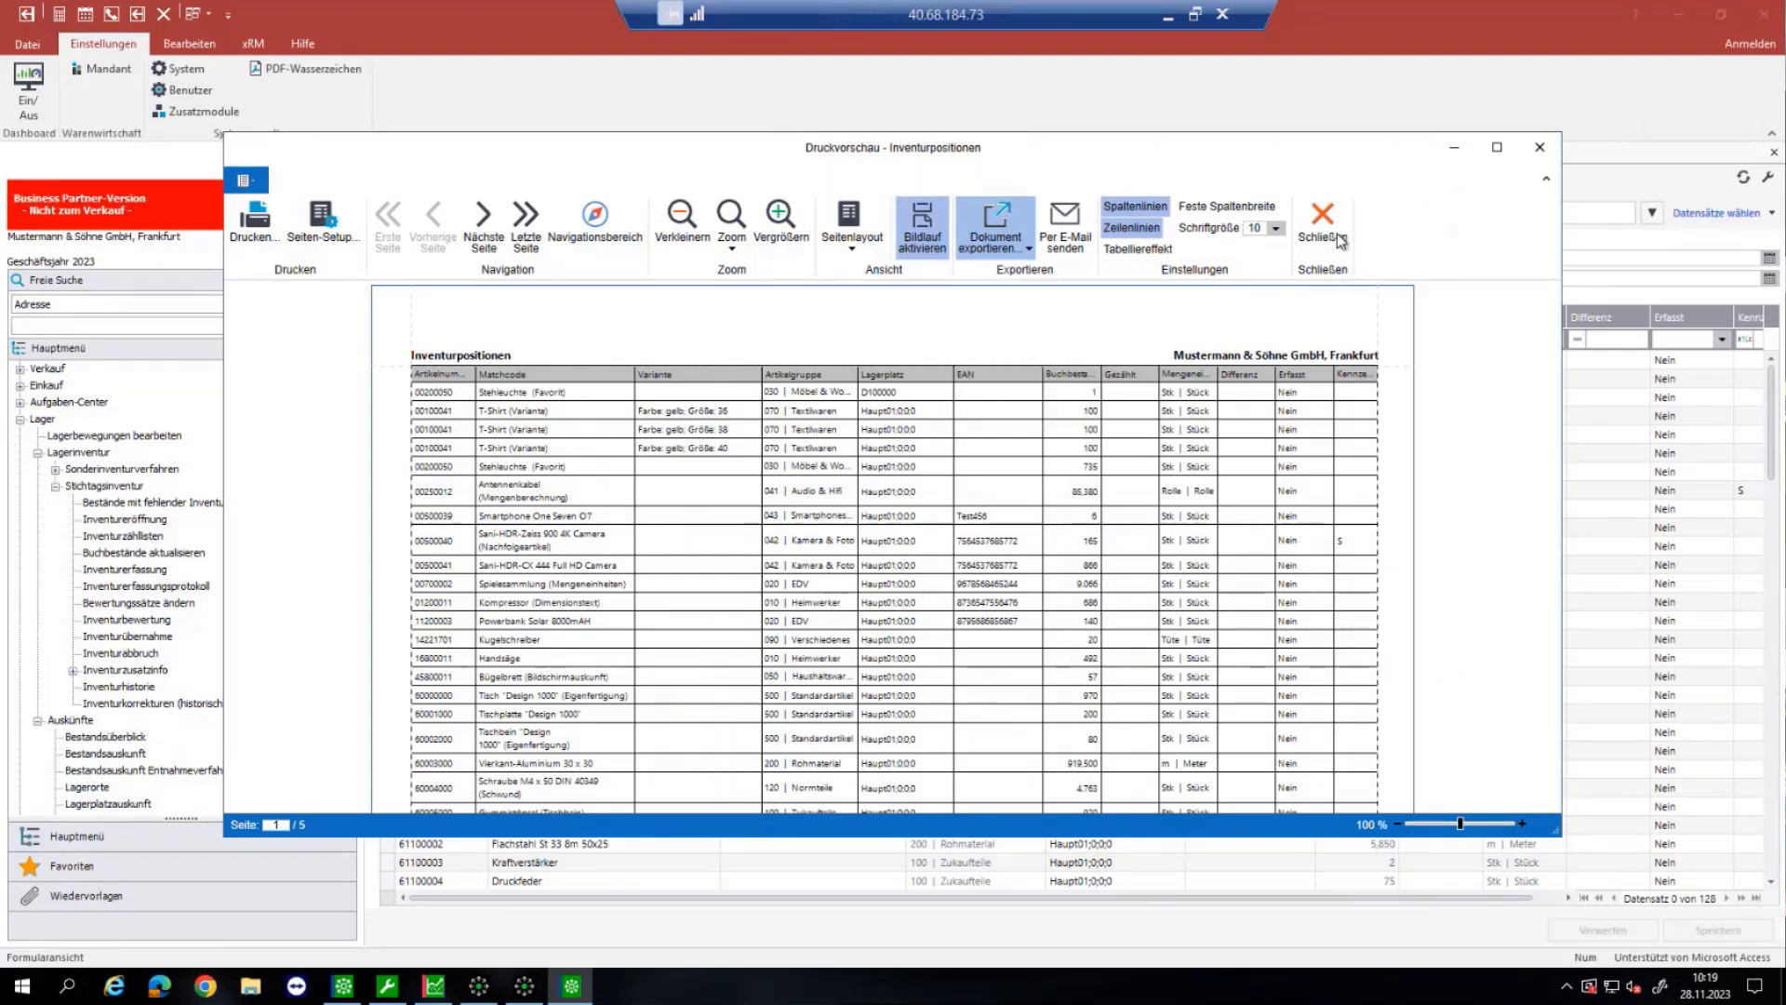
{"action": "left_click", "coordinate": [1322, 223]}
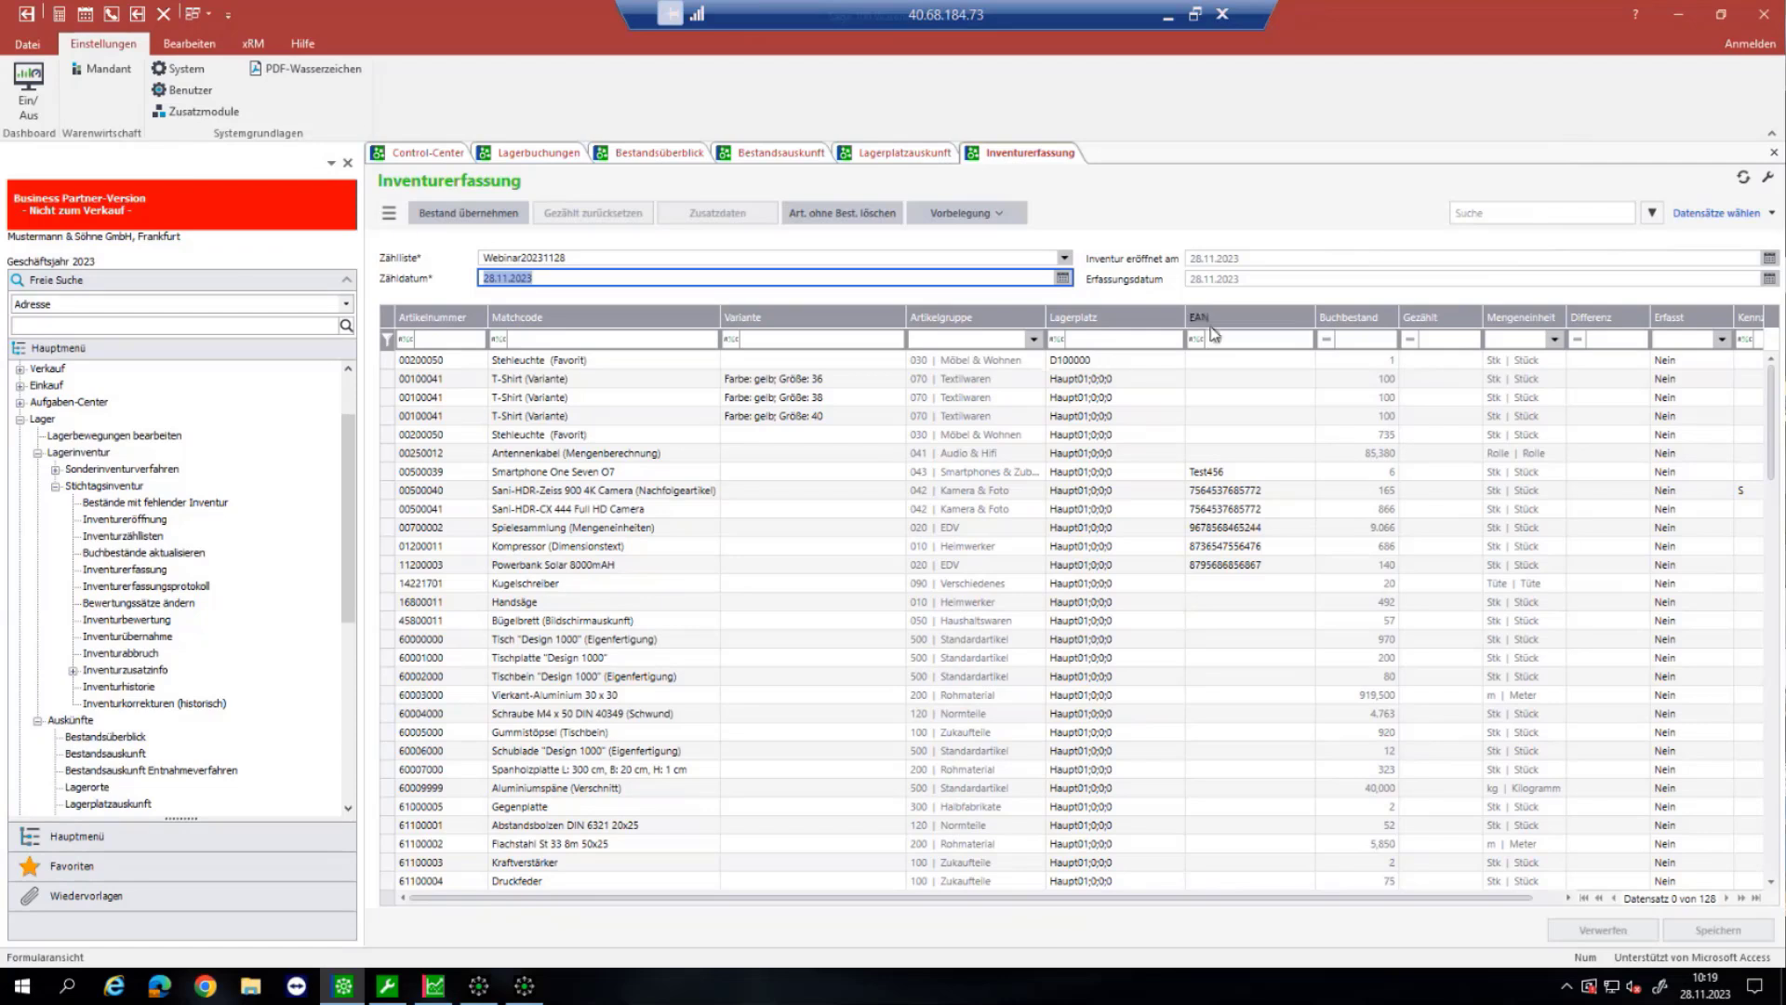
Step: Remove the EAN and Kennzeichen columns from the Inventurerfassung list
{"action": "left_click_drag", "start_coordinate": [1212, 324], "coordinate": [1276, 287]}
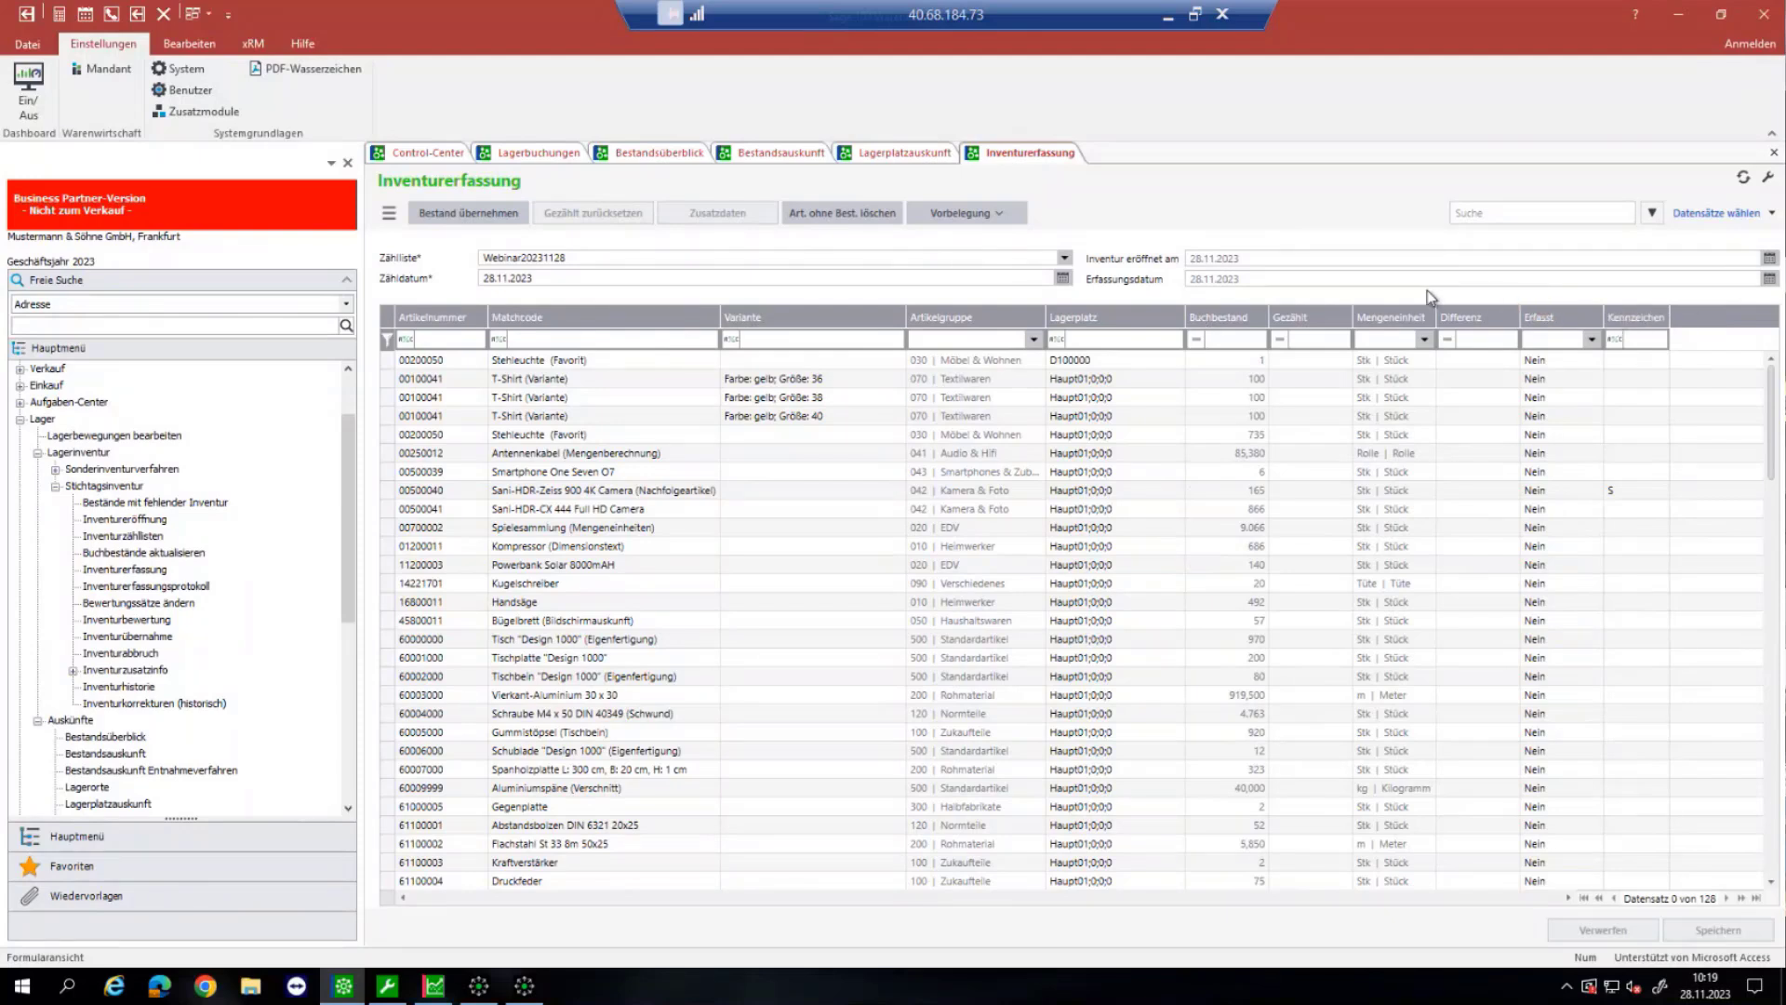
{"action": "left_click_drag", "start_coordinate": [1427, 291], "coordinate": [1427, 290]}
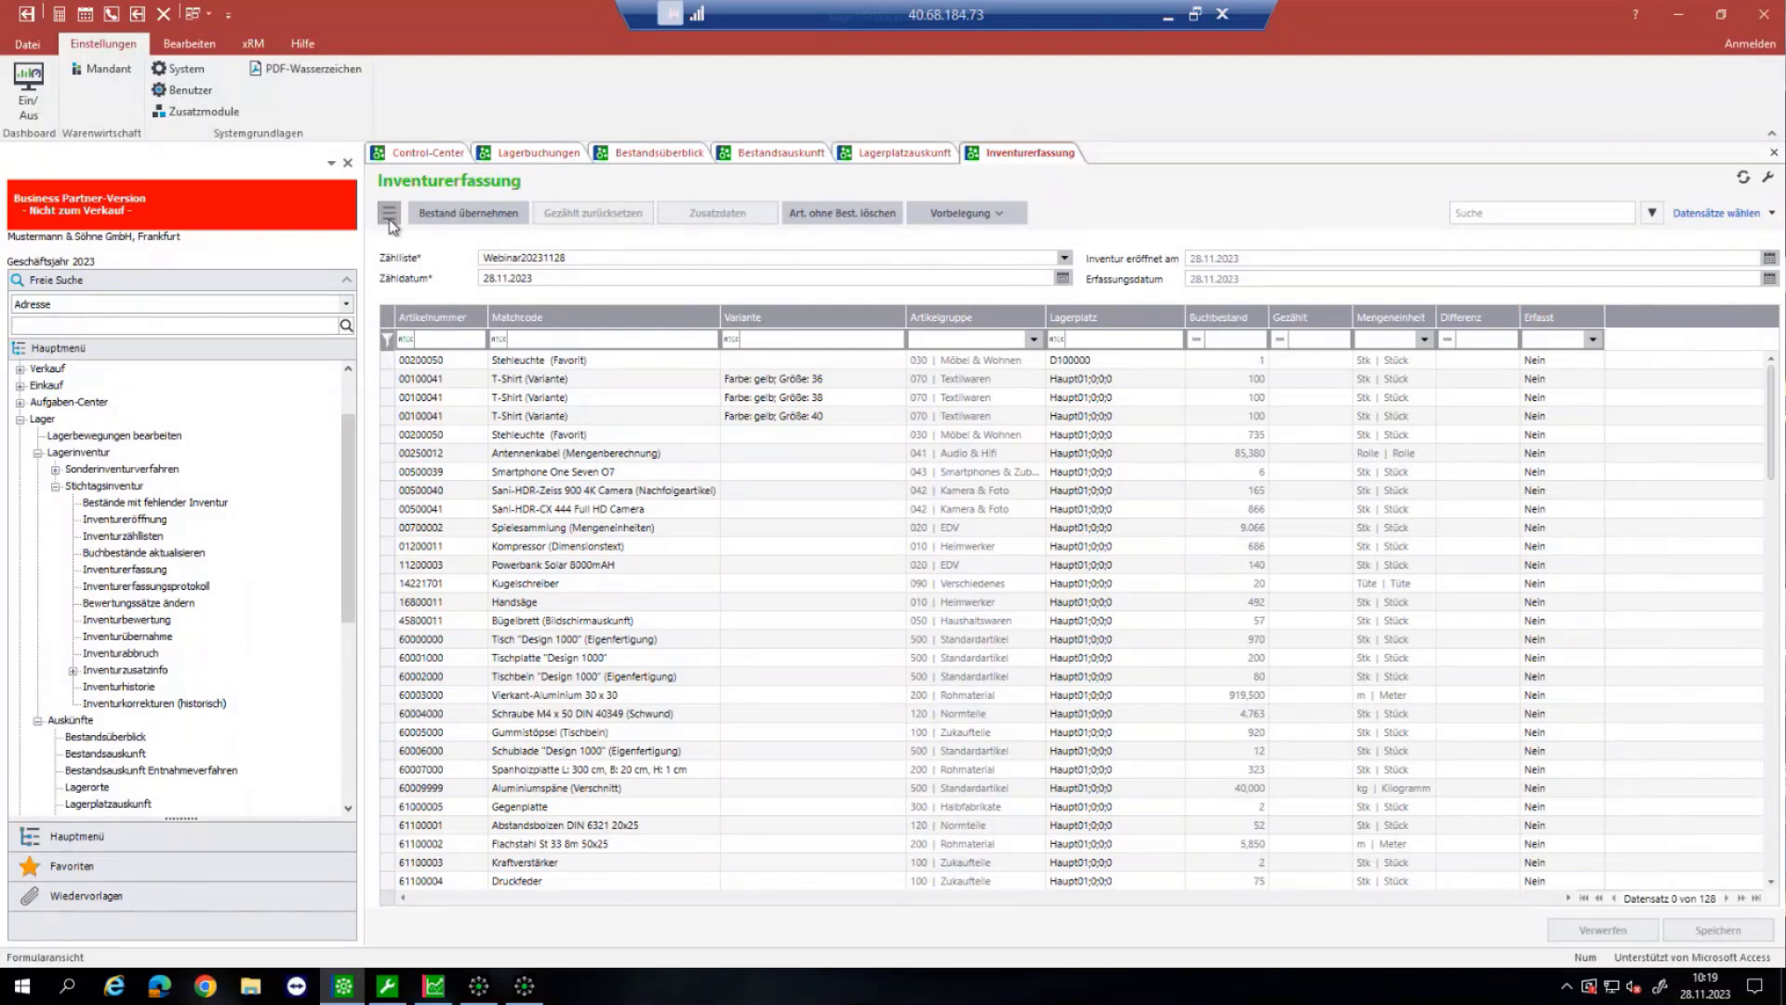
Step: Show the Hauptartikelgruppe column in the Inventurerfassung list and place it first, before Artikelnummer
{"action": "left_click", "coordinate": [390, 216]}
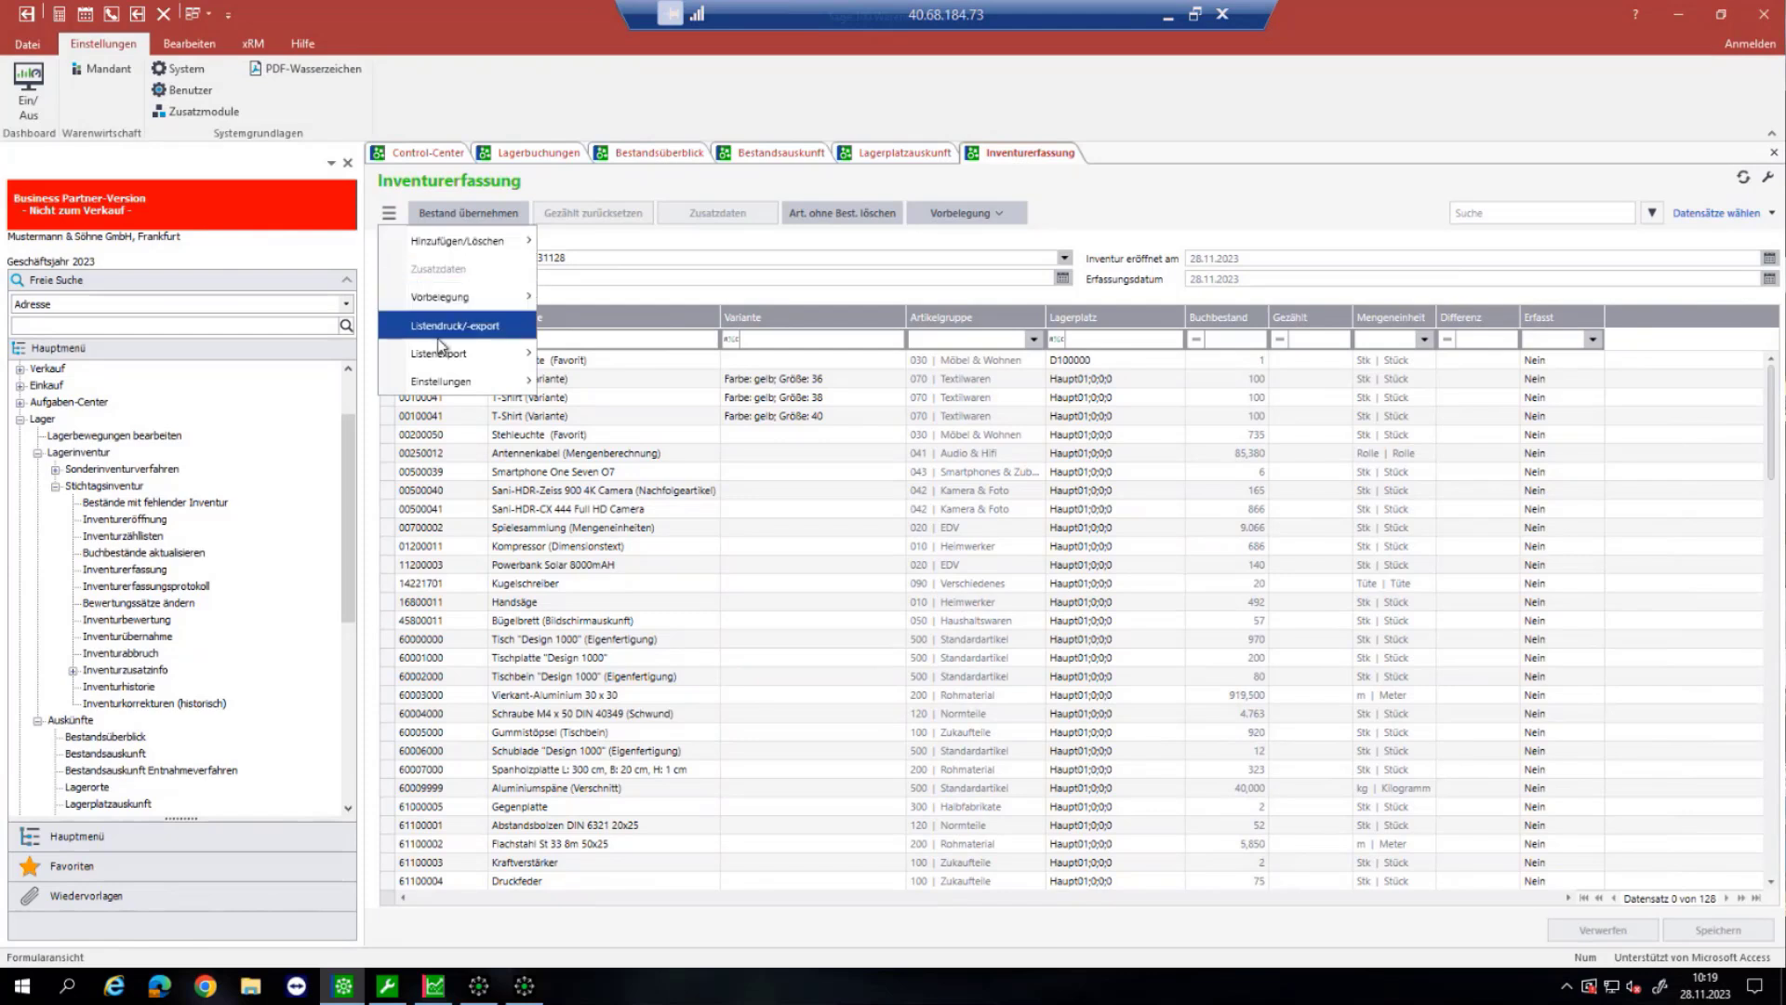
{"action": "mouse_move", "coordinate": [455, 393]}
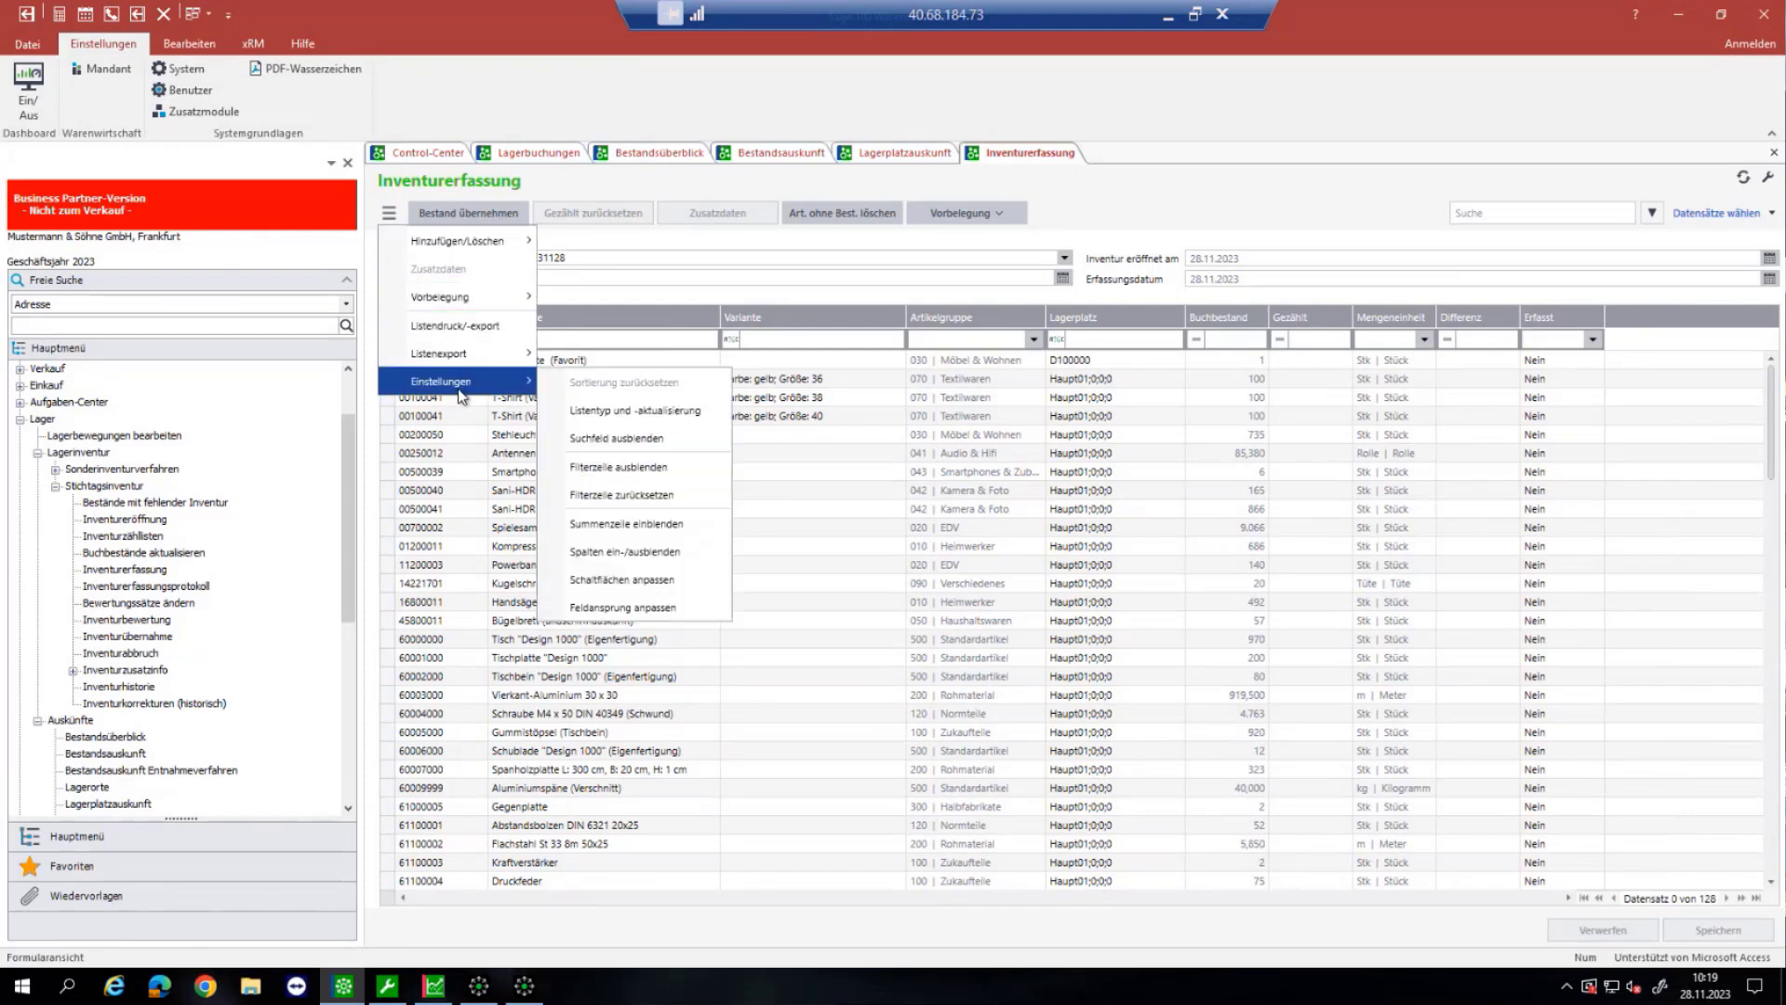
{"action": "left_click", "coordinate": [647, 494]}
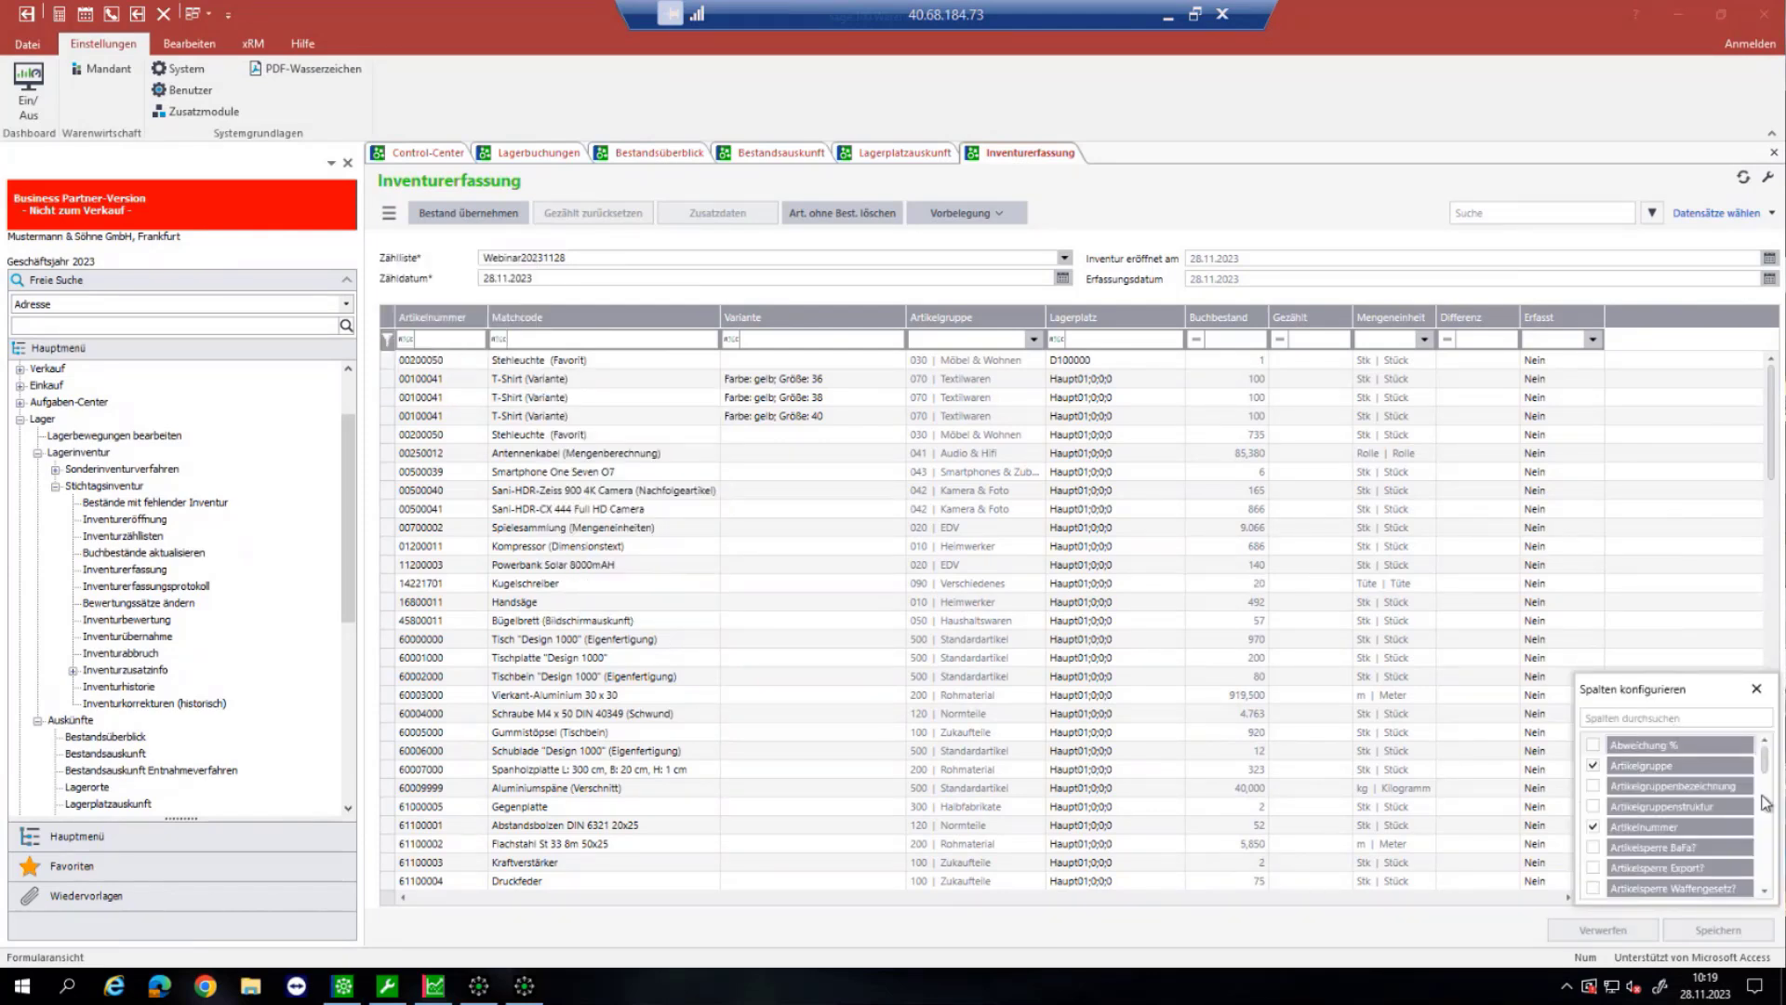
{"action": "left_click_drag", "start_coordinate": [1769, 771], "coordinate": [1778, 838]}
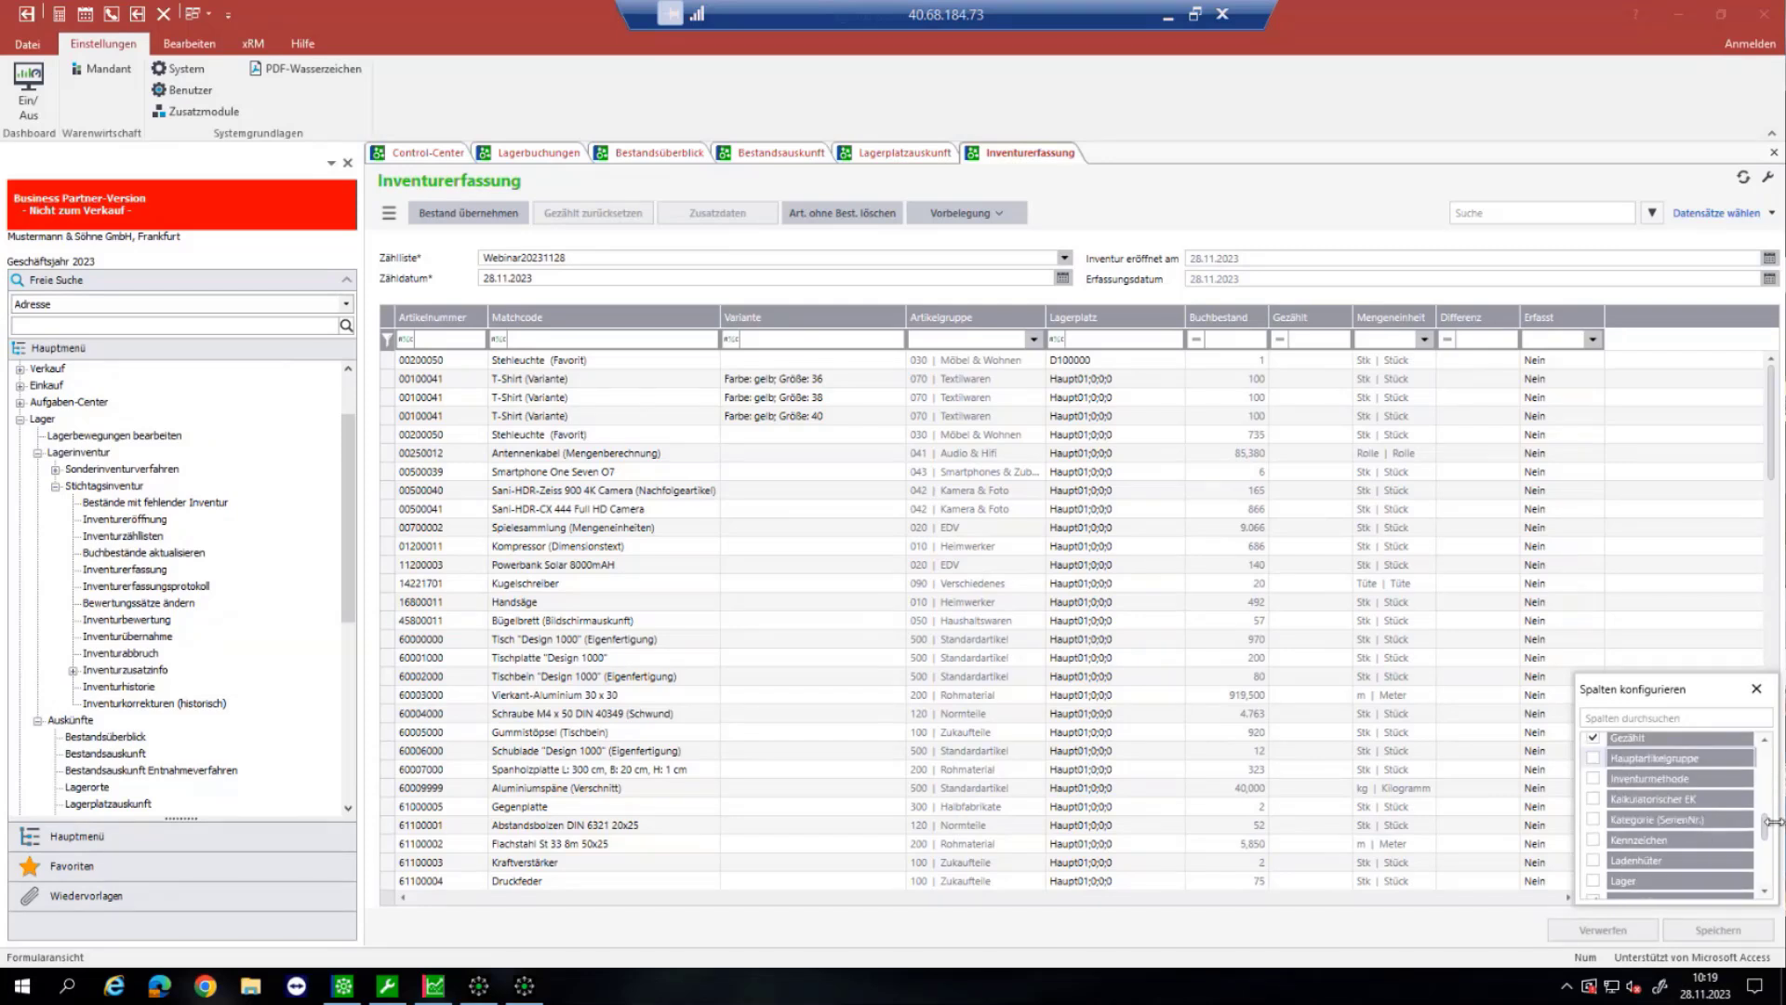
{"action": "key", "text": "space"}
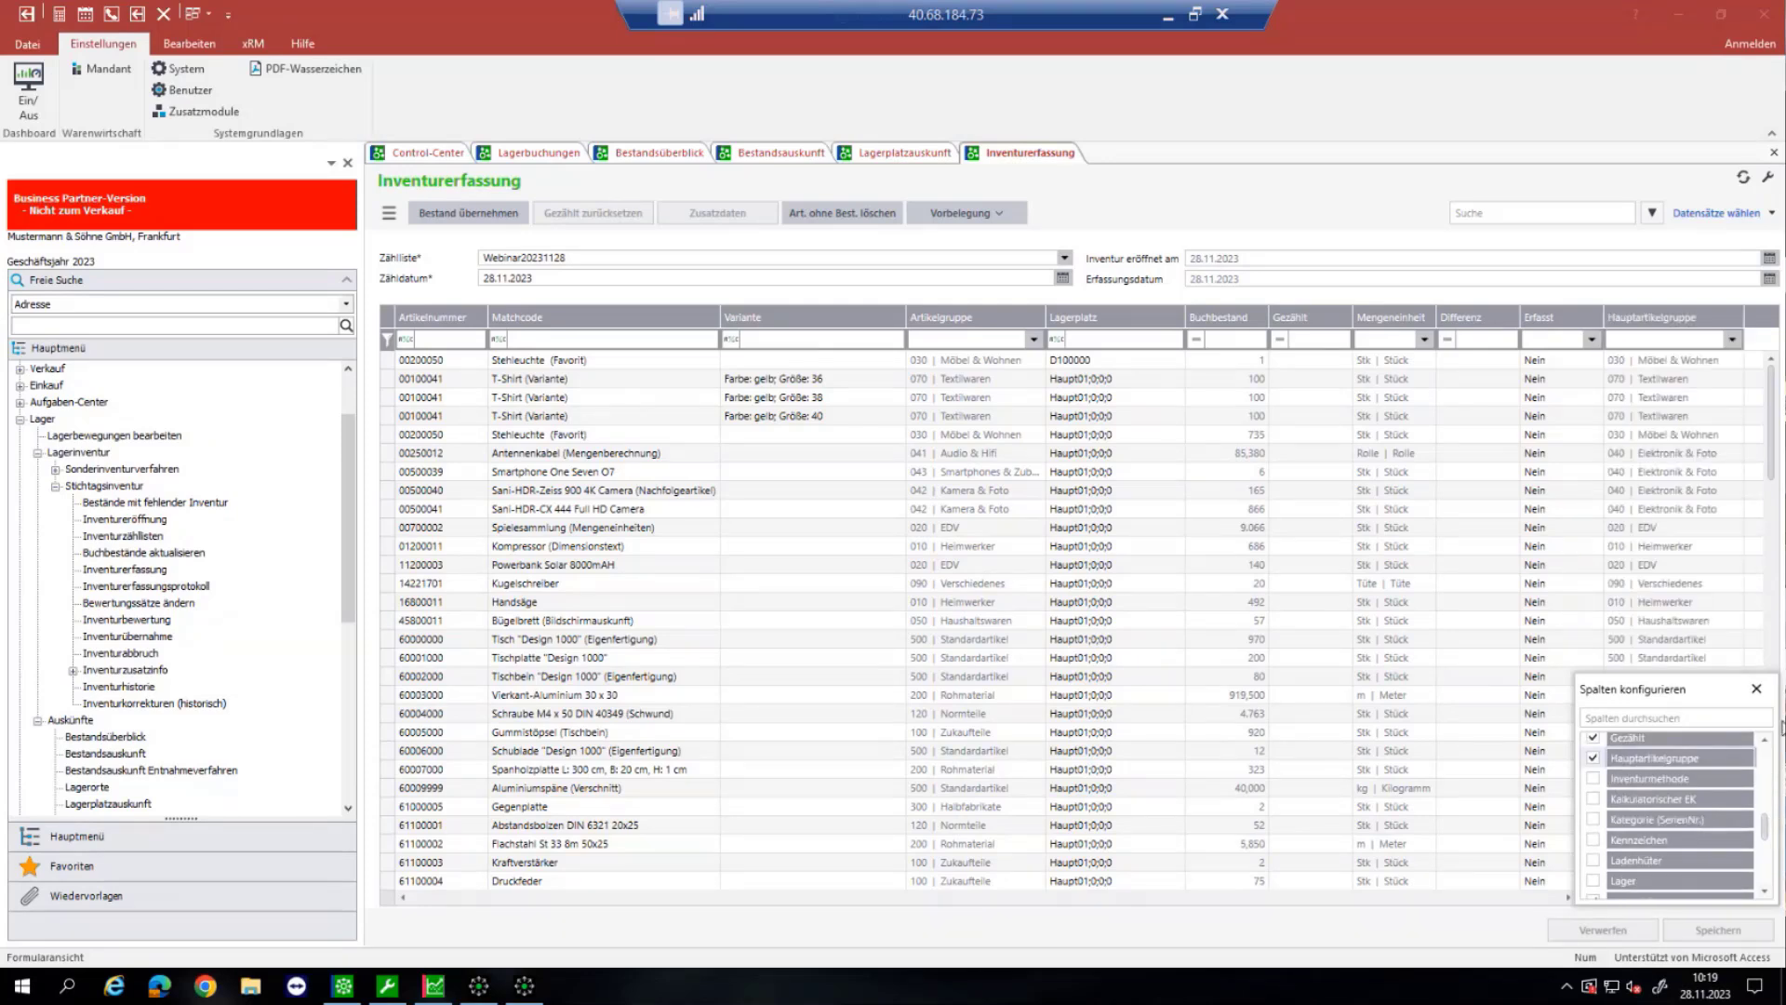
{"action": "left_click", "coordinate": [1760, 686]}
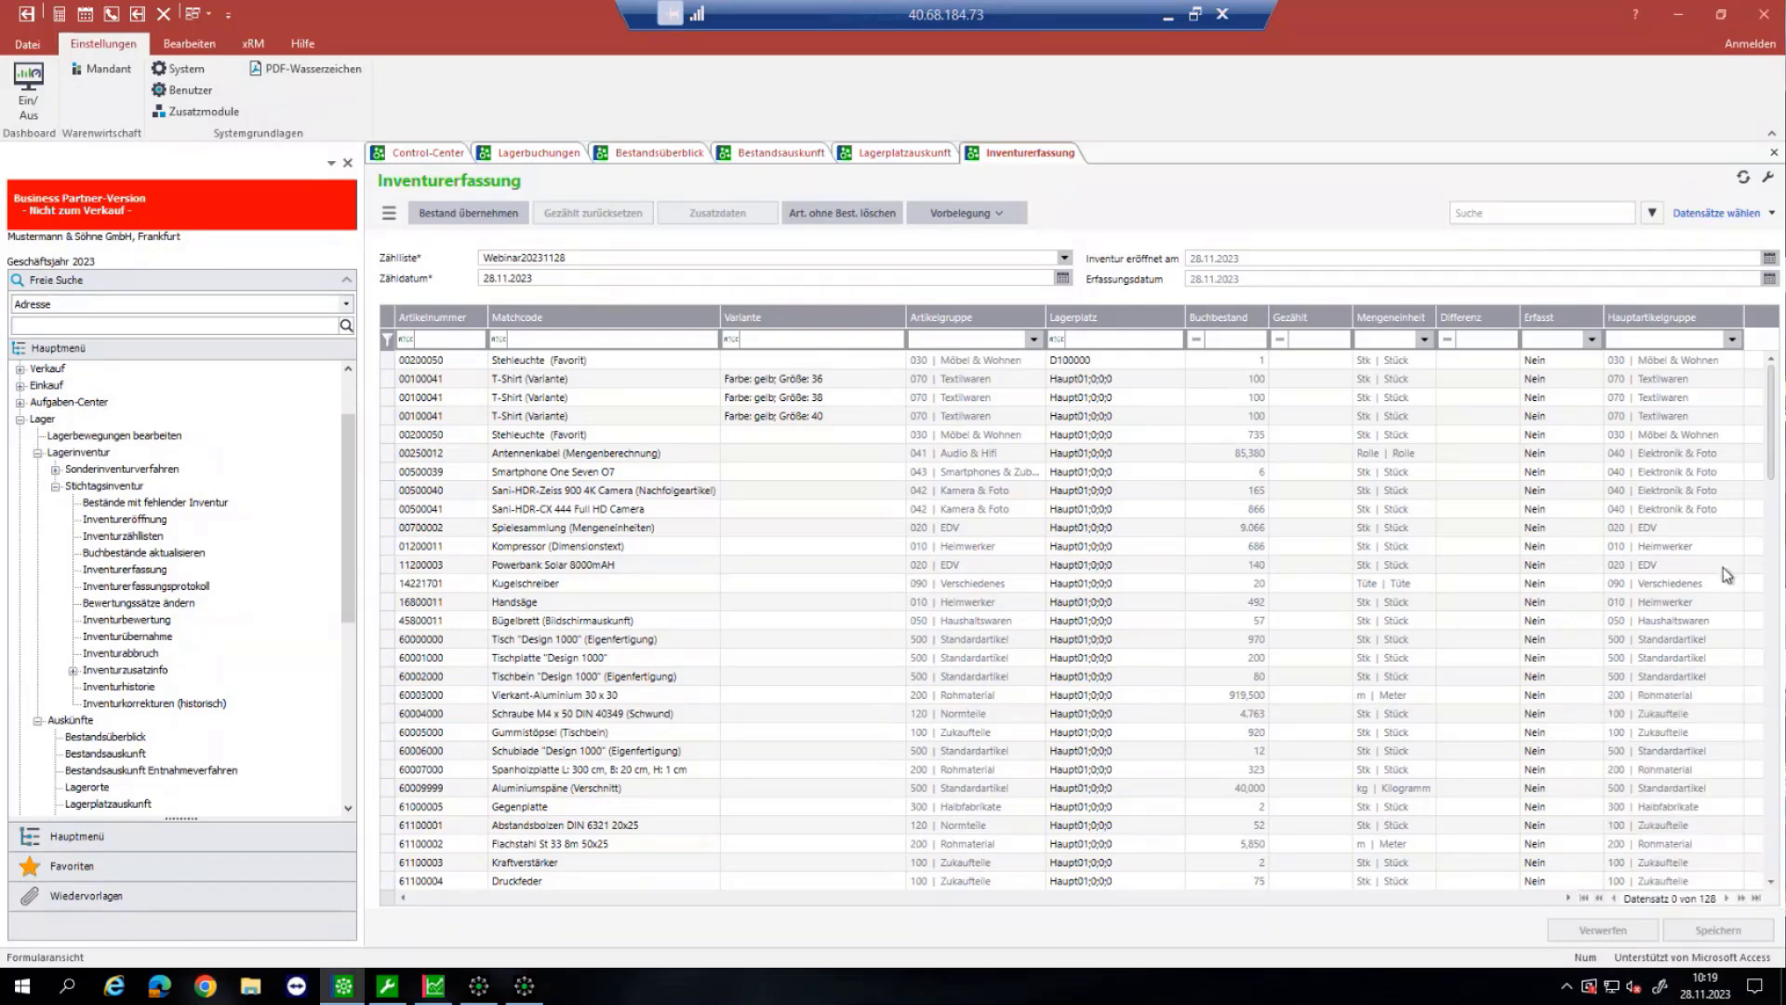
{"action": "left_click_drag", "start_coordinate": [1665, 321], "coordinate": [428, 324]}
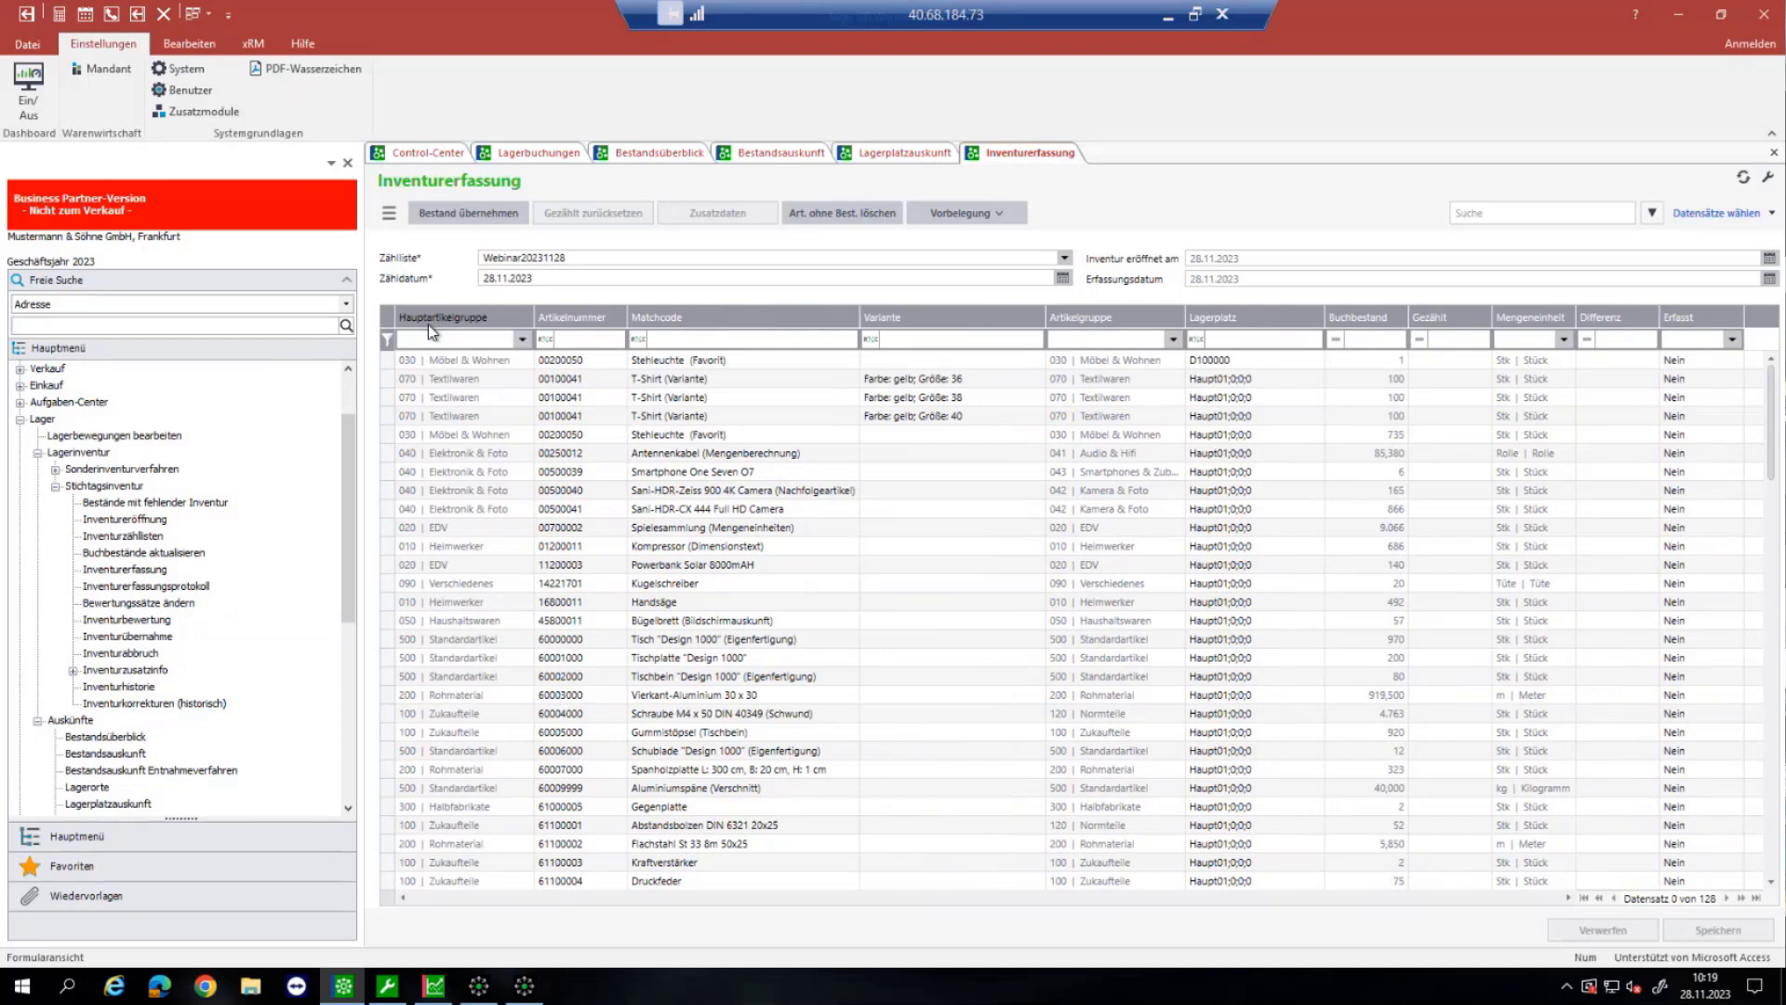
Step: Preview the customised Inventurpositionen list for printing, view its document export formats, and close the preview without exporting
{"action": "left_click", "coordinate": [388, 217]}
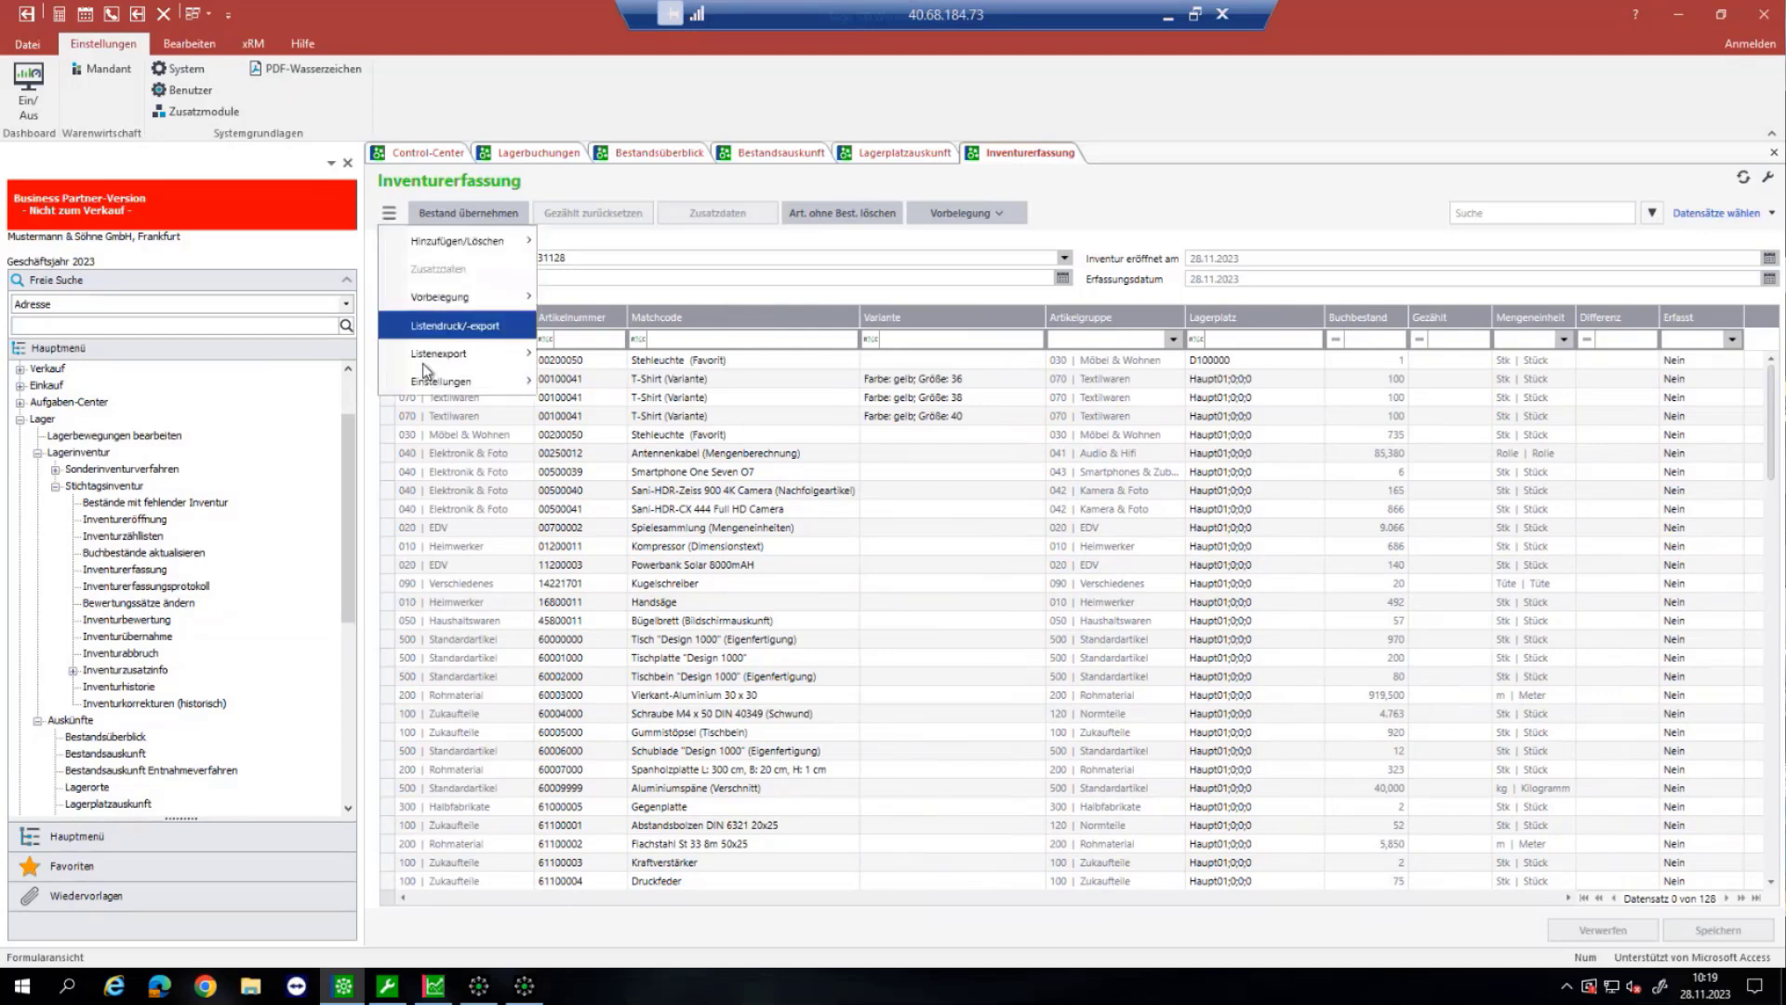
{"action": "mouse_move", "coordinate": [442, 367]}
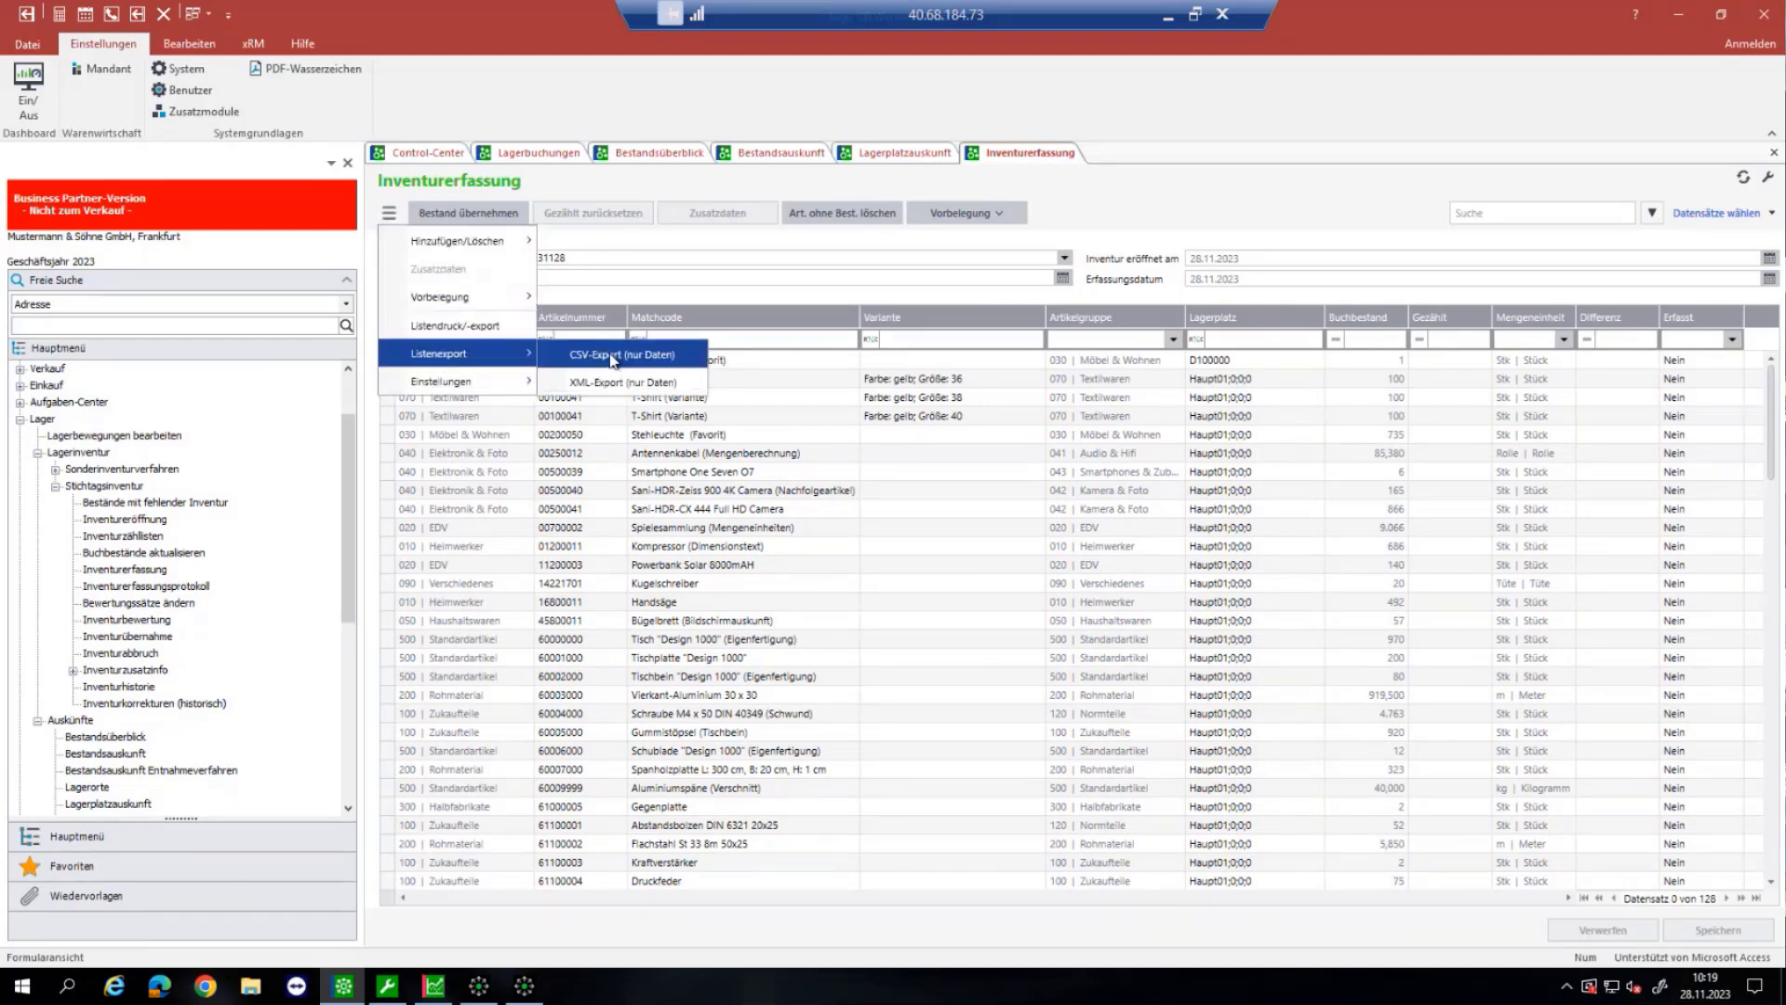
{"action": "left_click", "coordinate": [613, 357]}
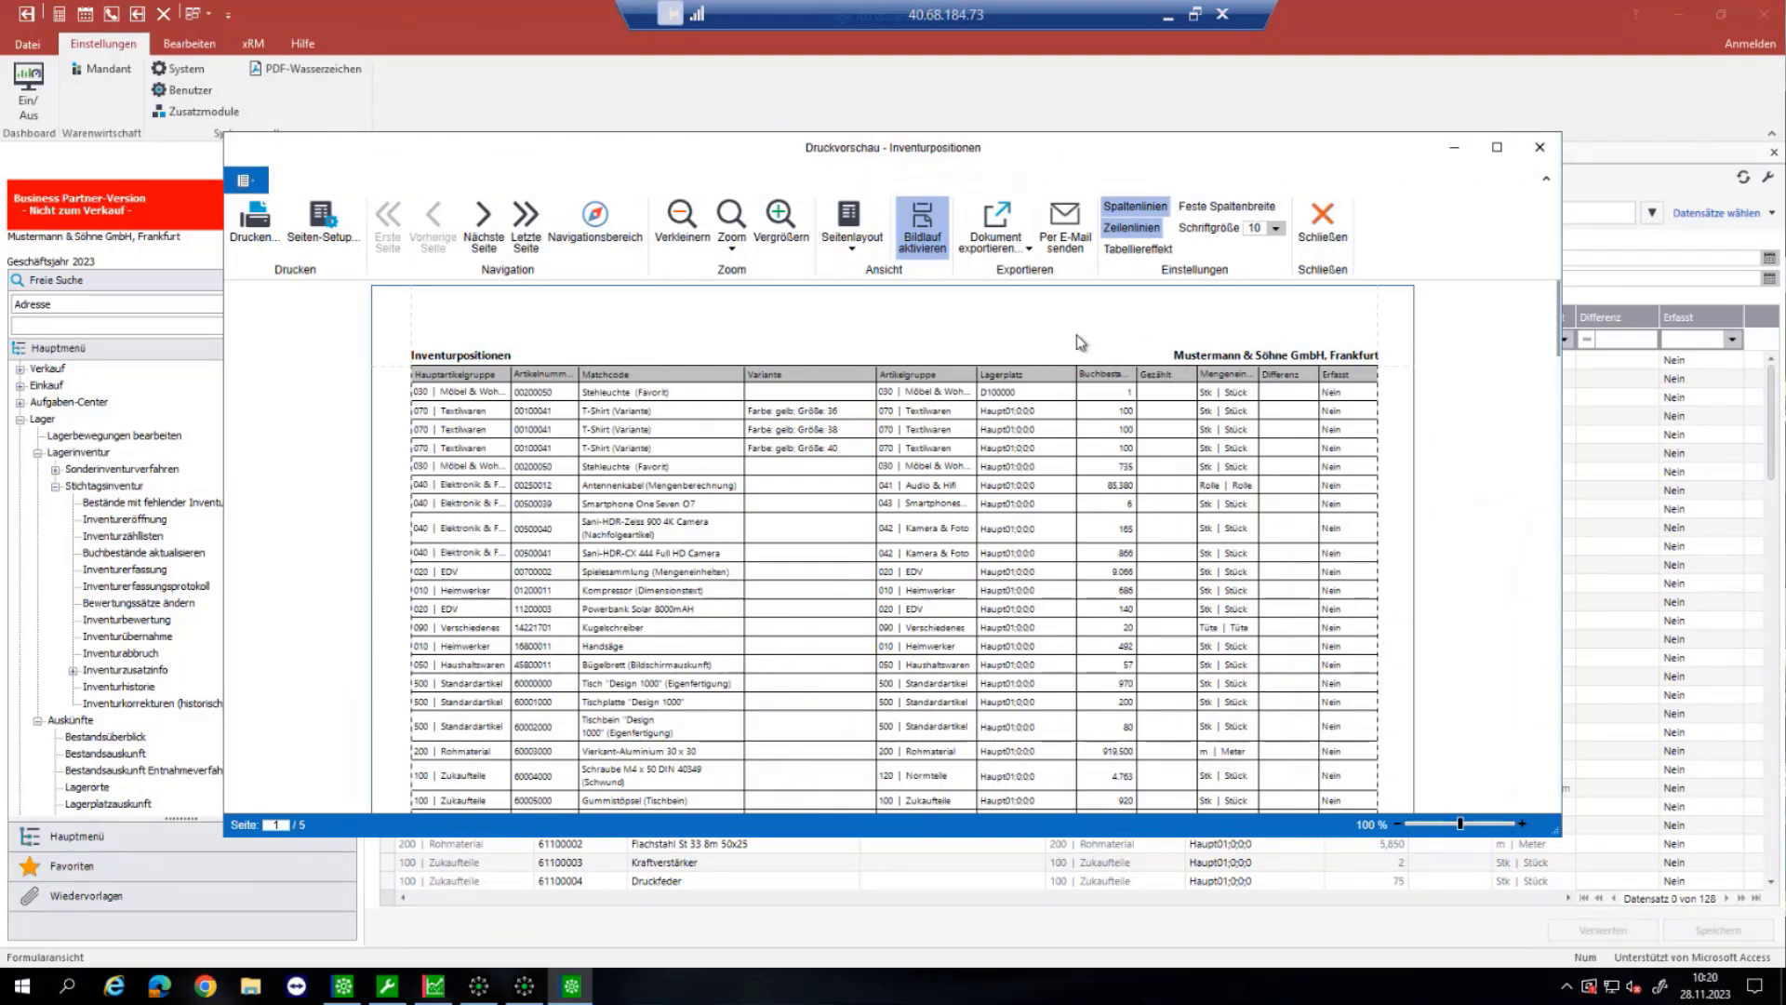
{"action": "left_click", "coordinate": [1024, 251]}
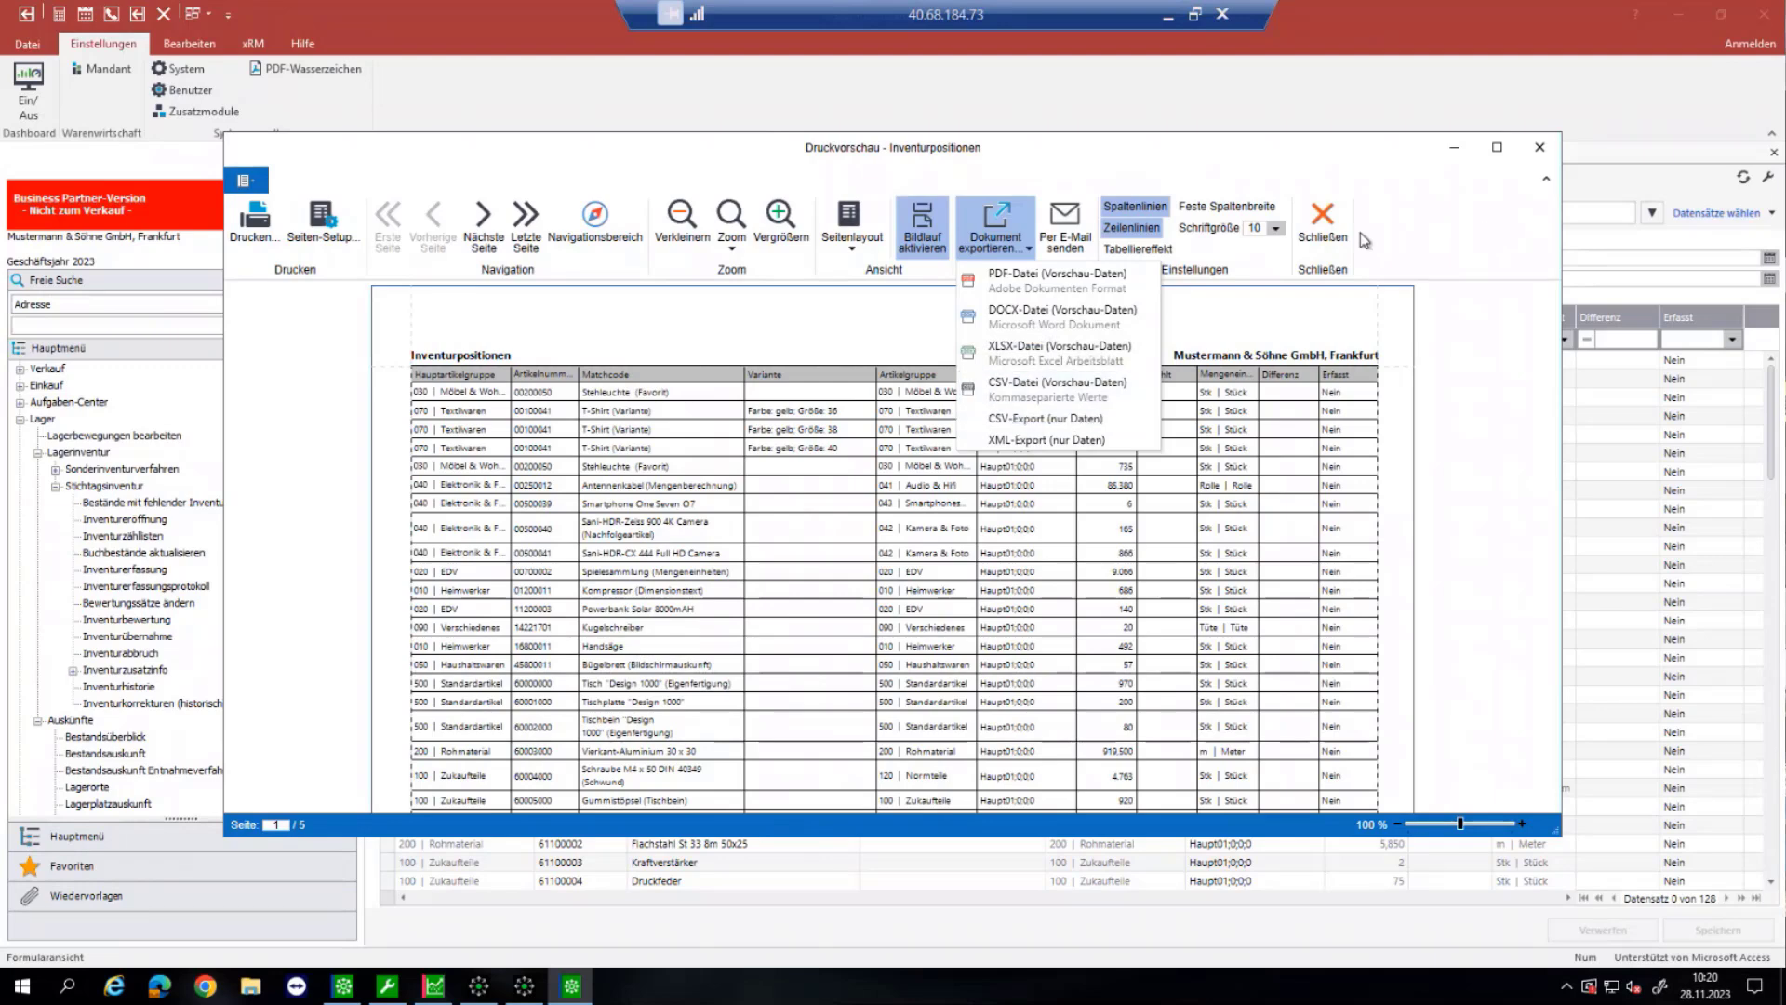
{"action": "left_click", "coordinate": [1319, 236]}
{"action": "left_click", "coordinate": [1321, 233]}
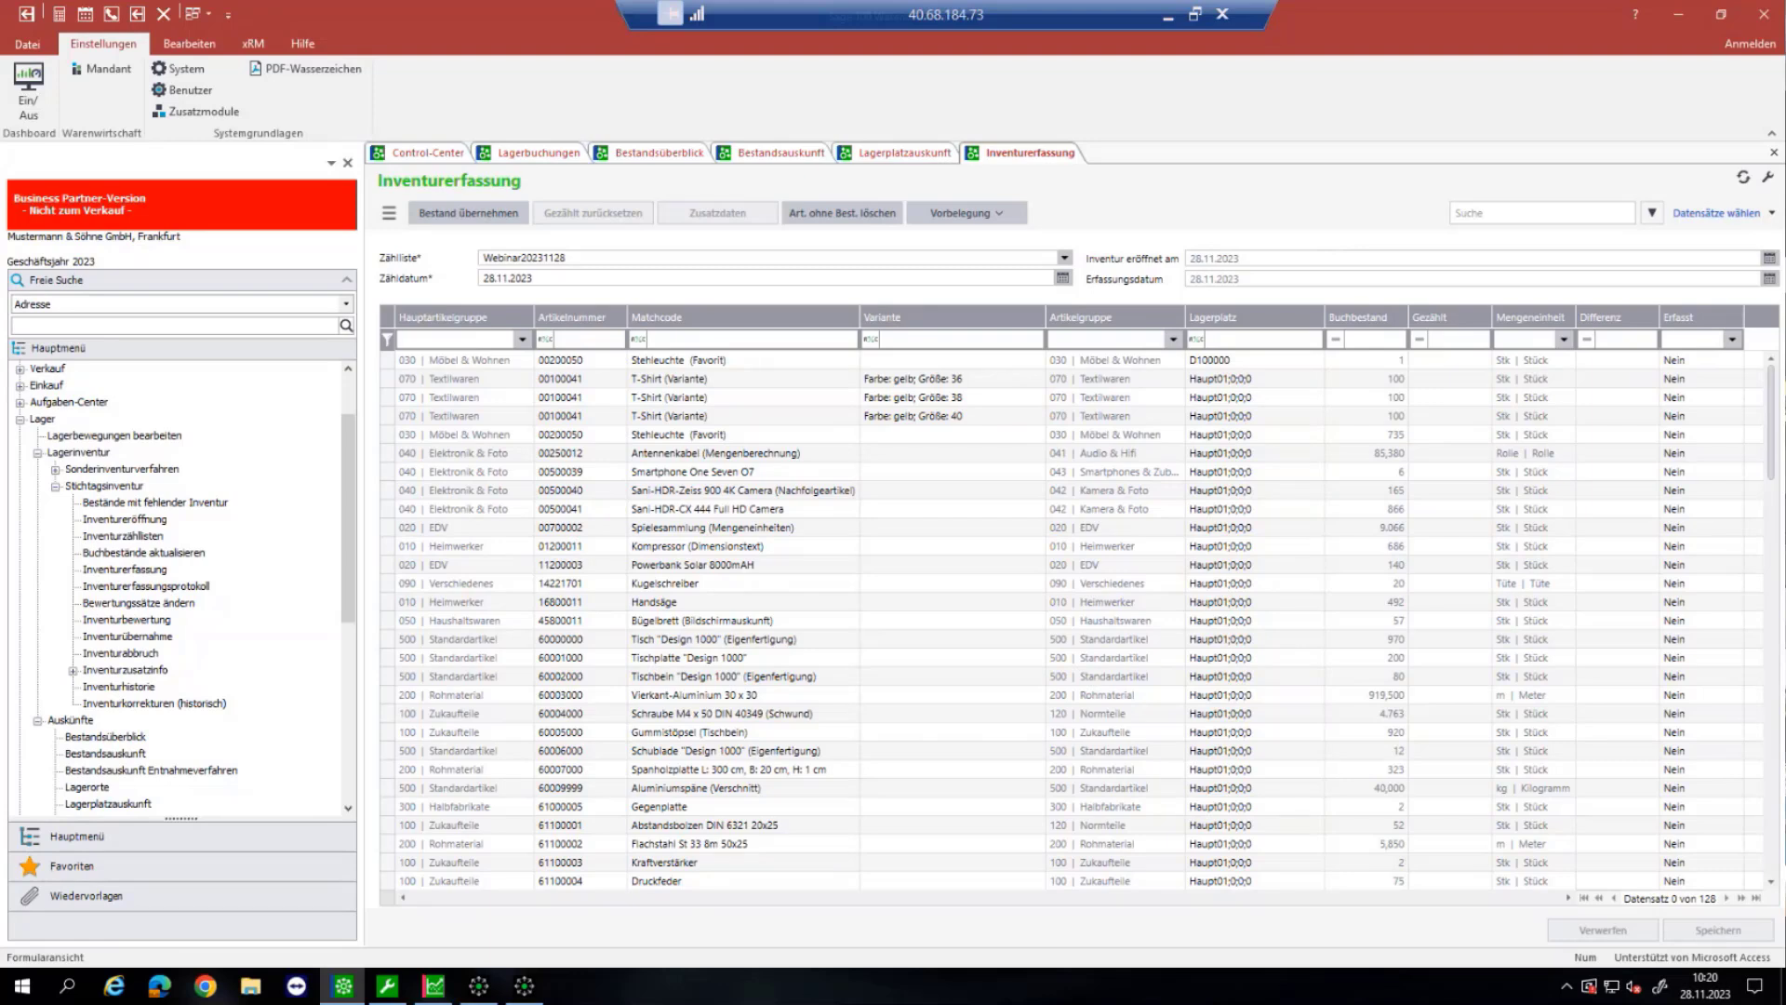
Step: Close the Inventurerfassung and acknowledge its notice about the Zählliste
{"action": "left_click", "coordinate": [1777, 154]}
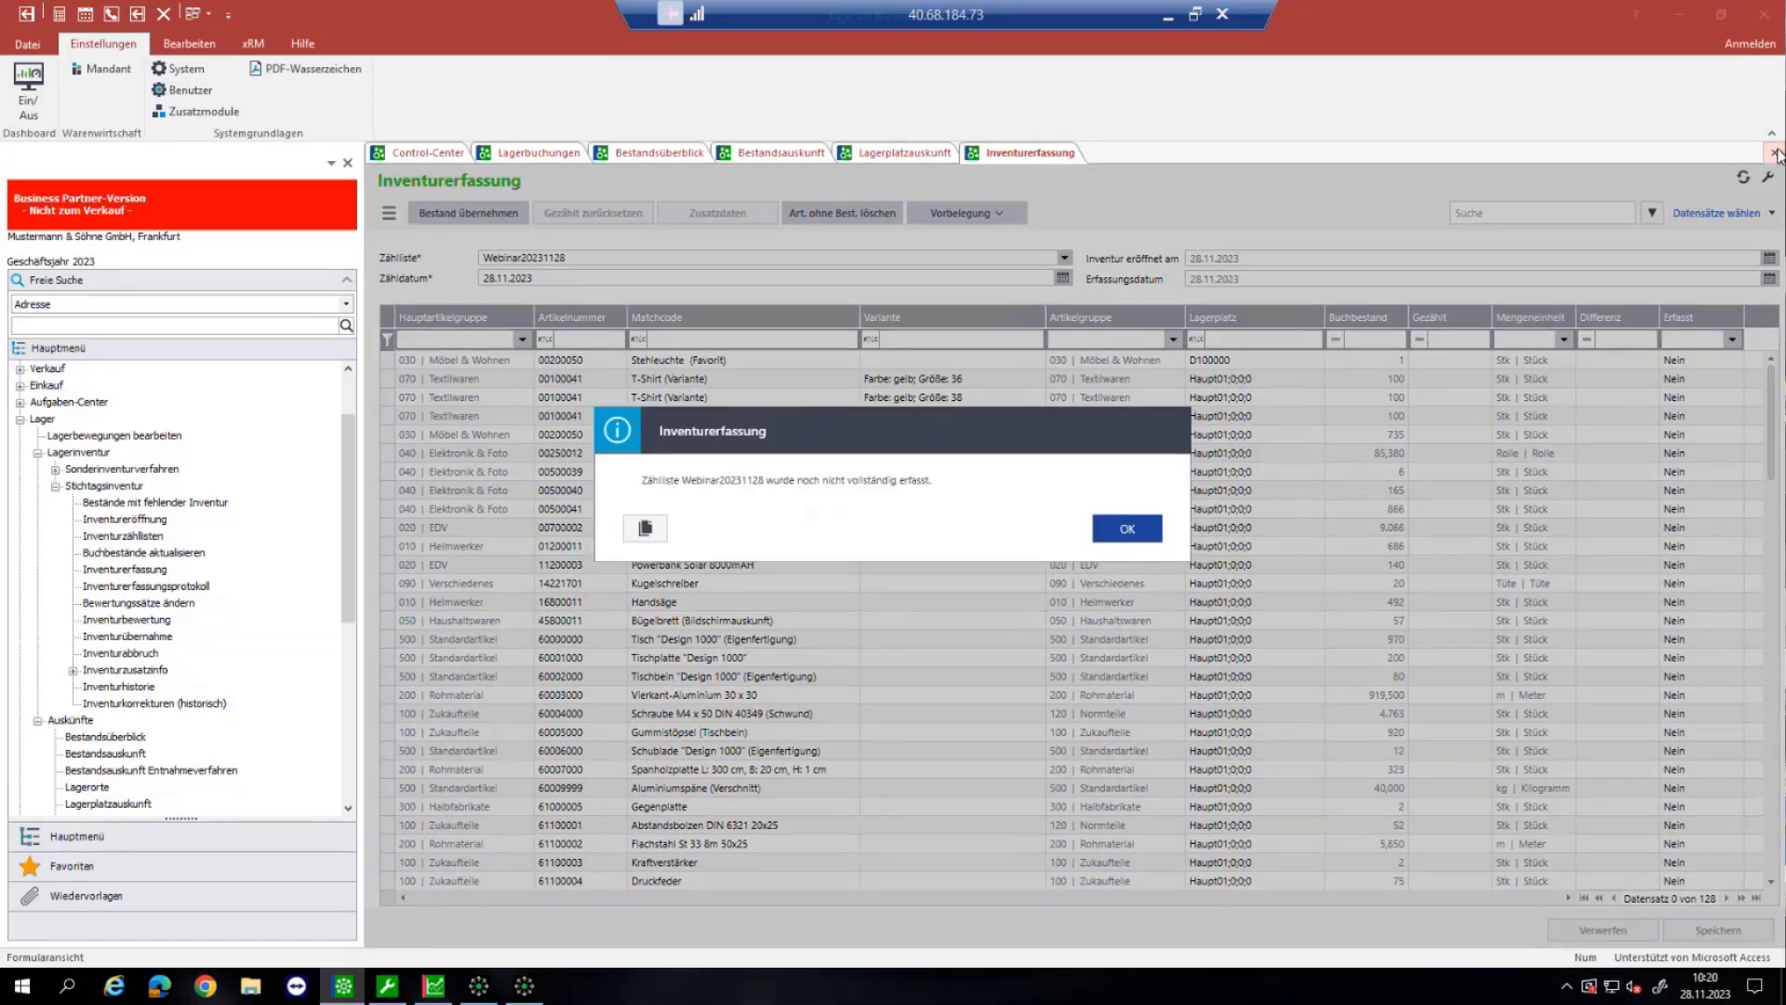
{"action": "left_click", "coordinate": [1152, 526]}
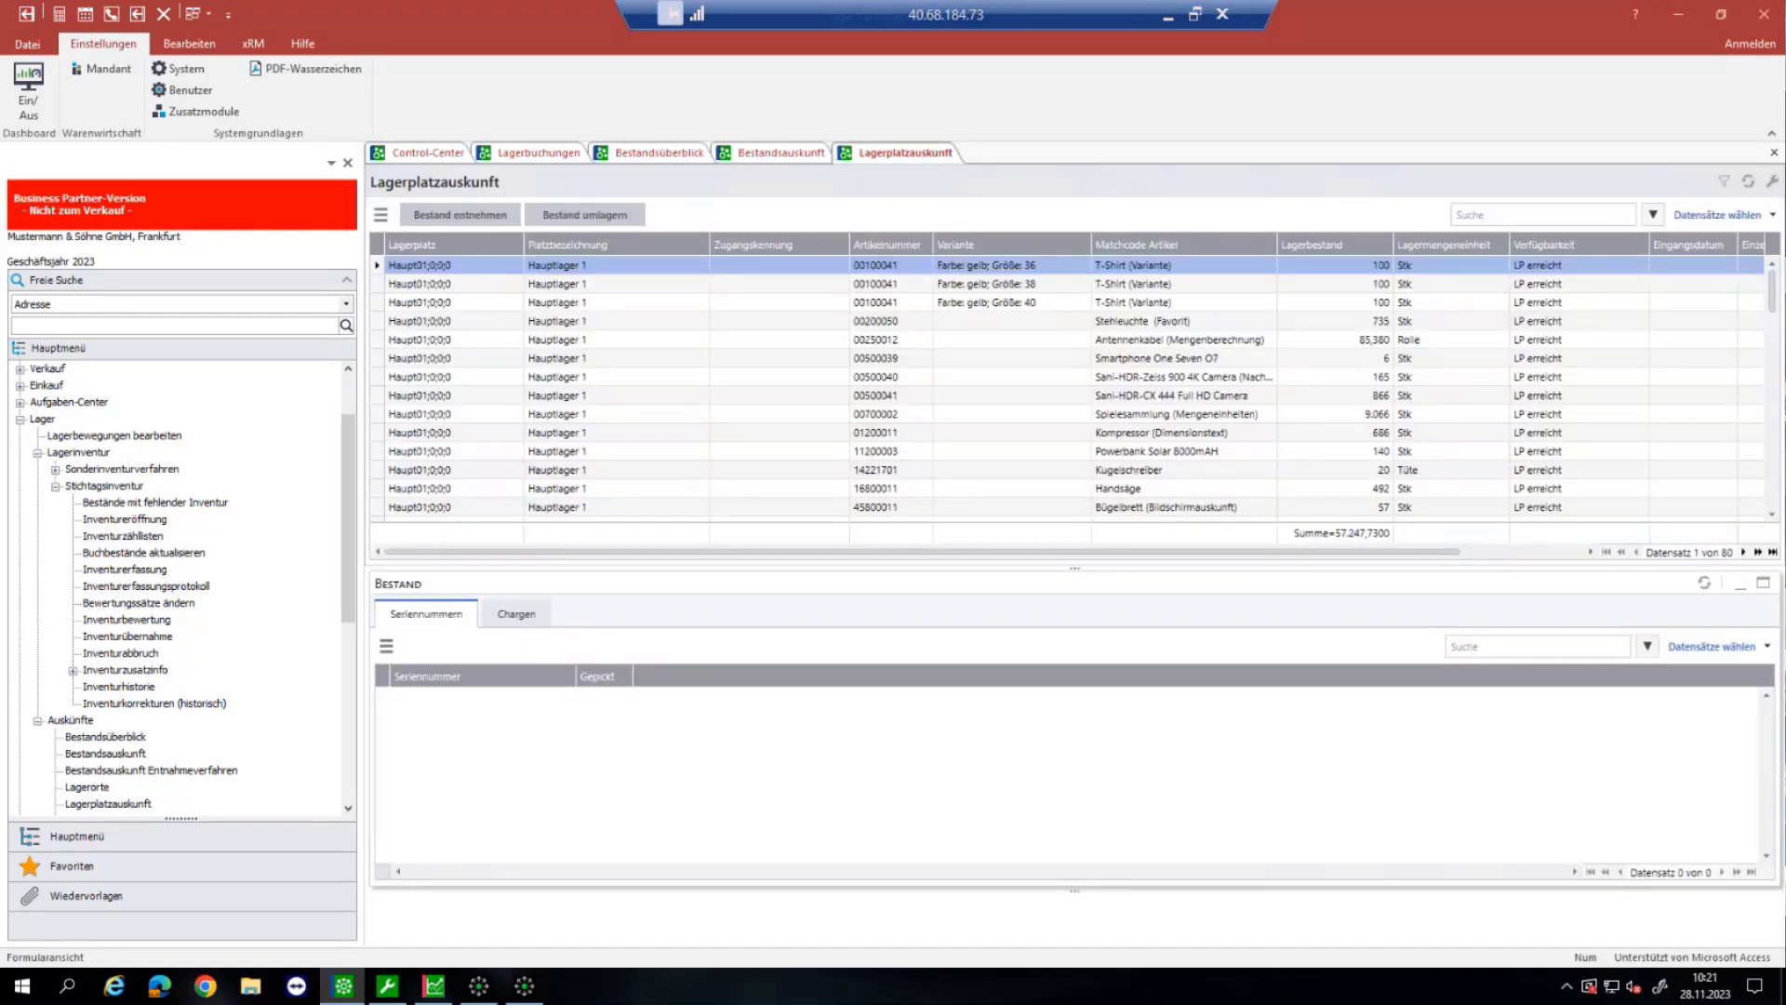
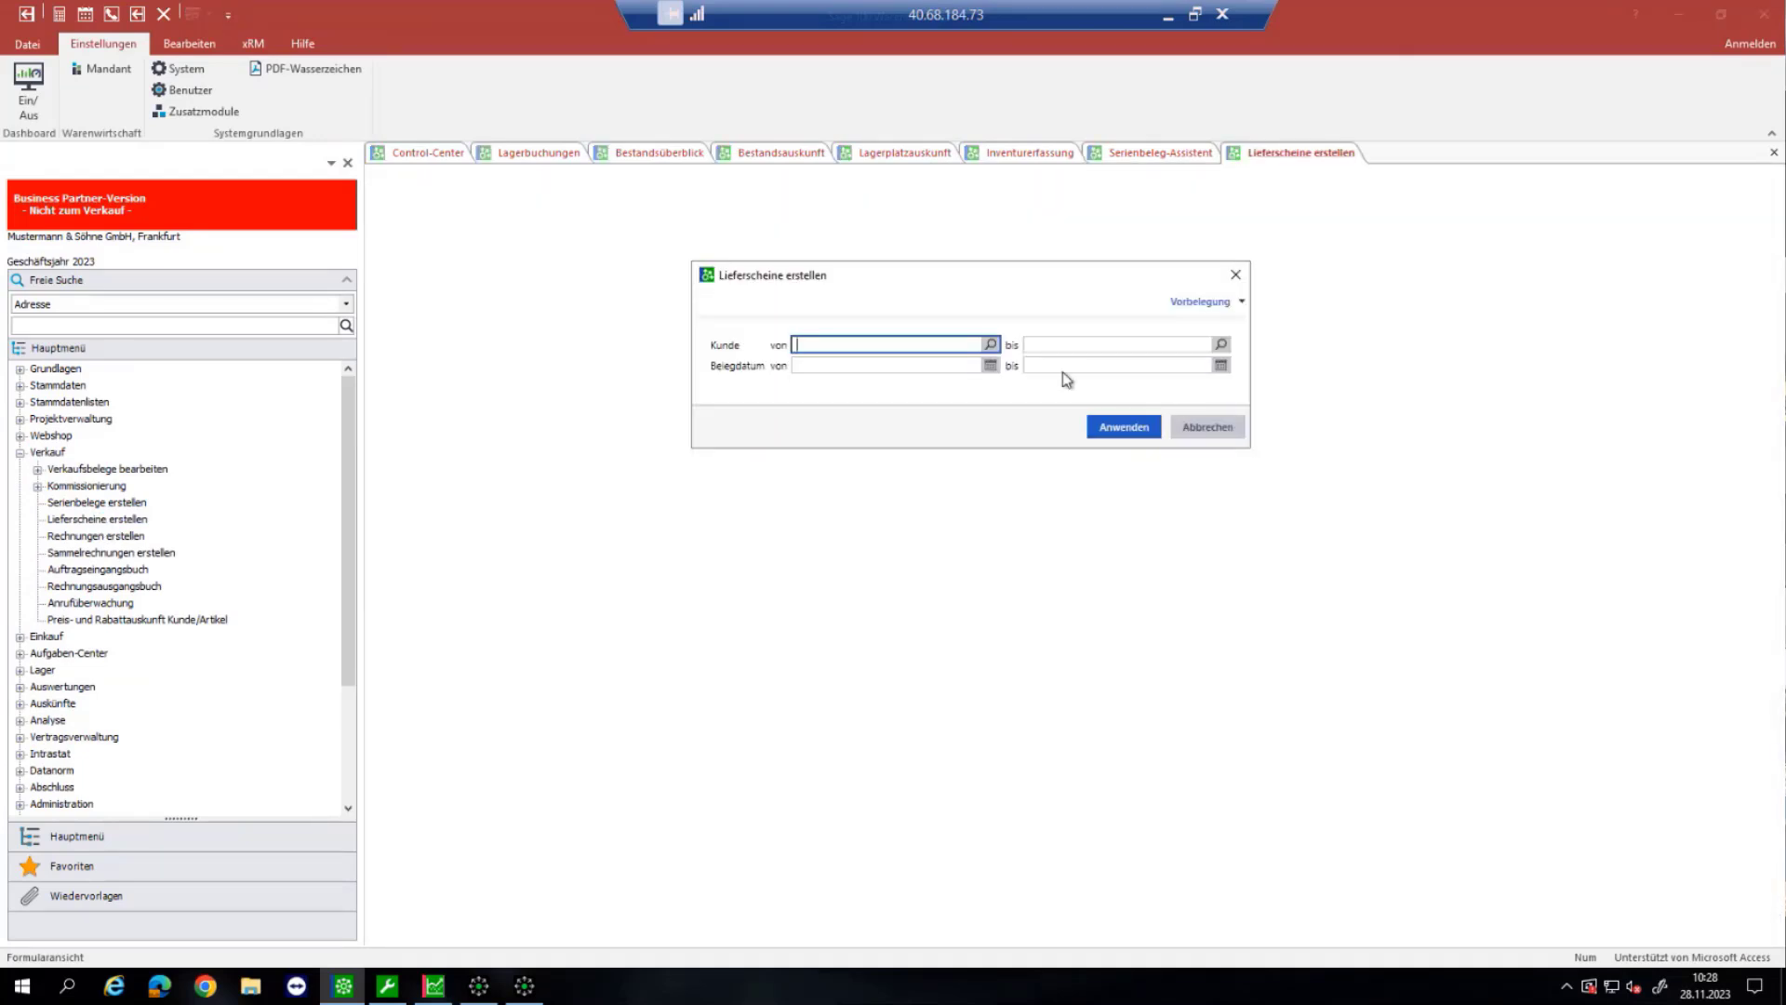
Step: Load the Lieferscheine erstellen list without customer or date limits and show its Liefertermin and Lieferwoche columns
{"action": "left_click", "coordinate": [1125, 427]}
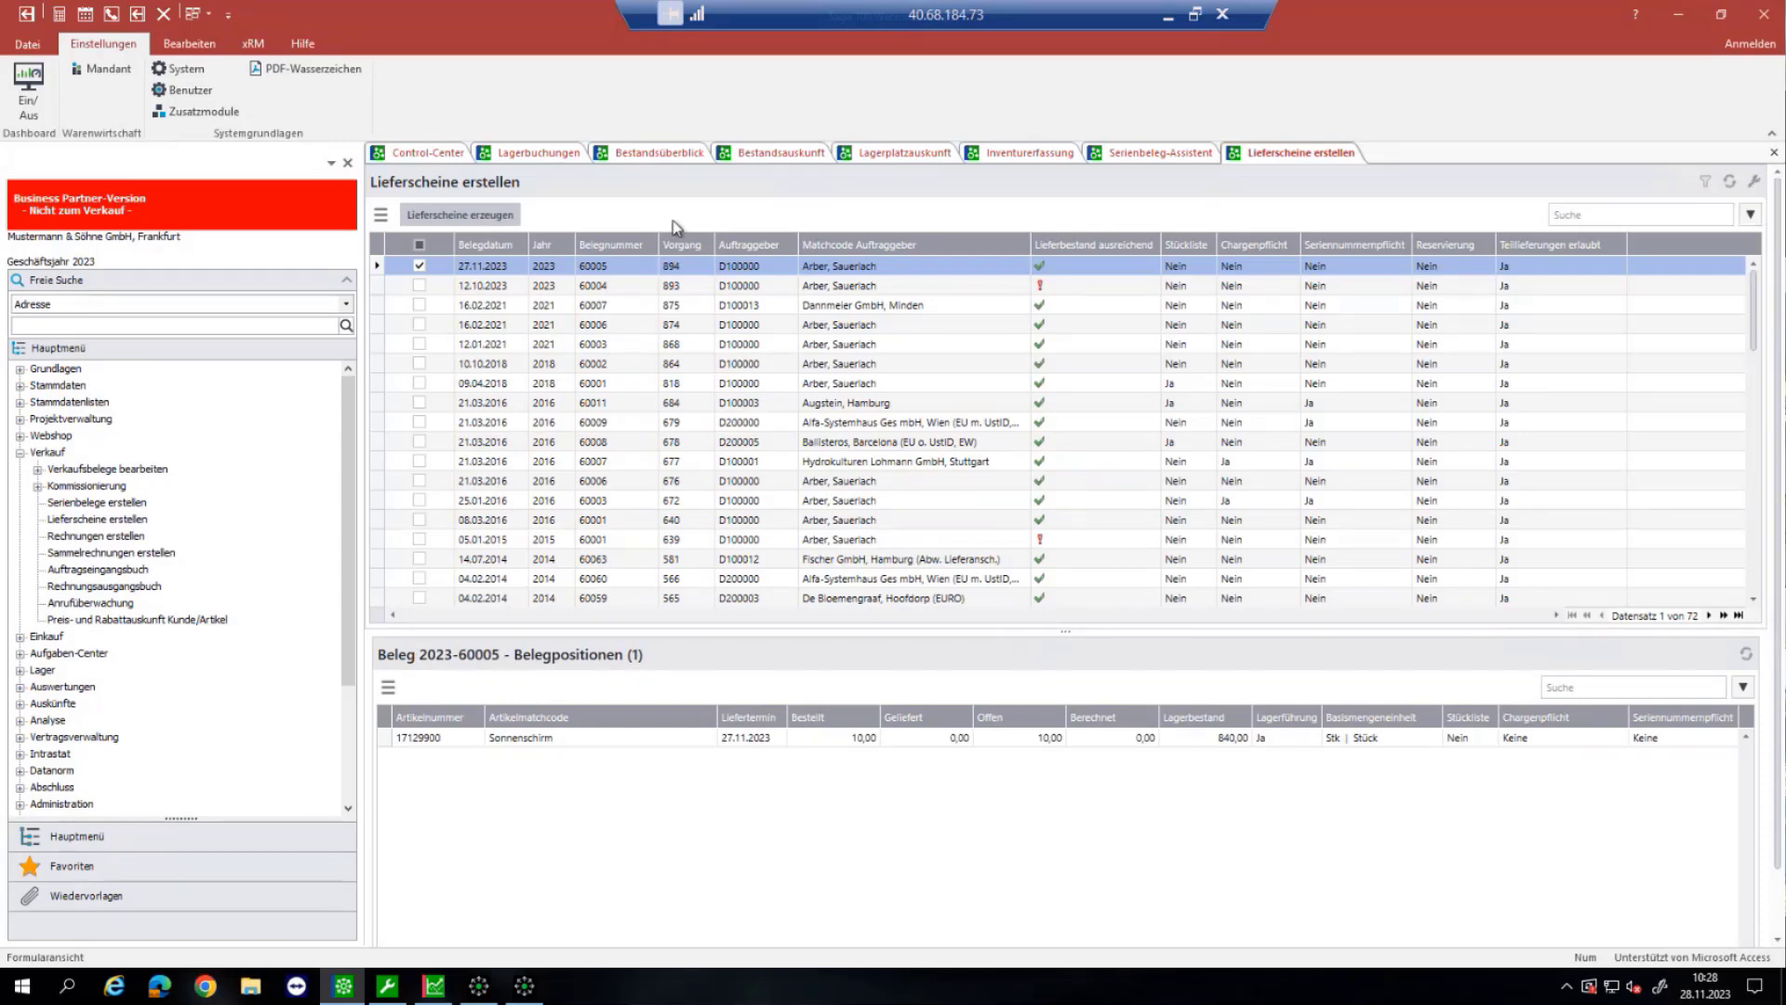
{"action": "left_click", "coordinate": [381, 226]}
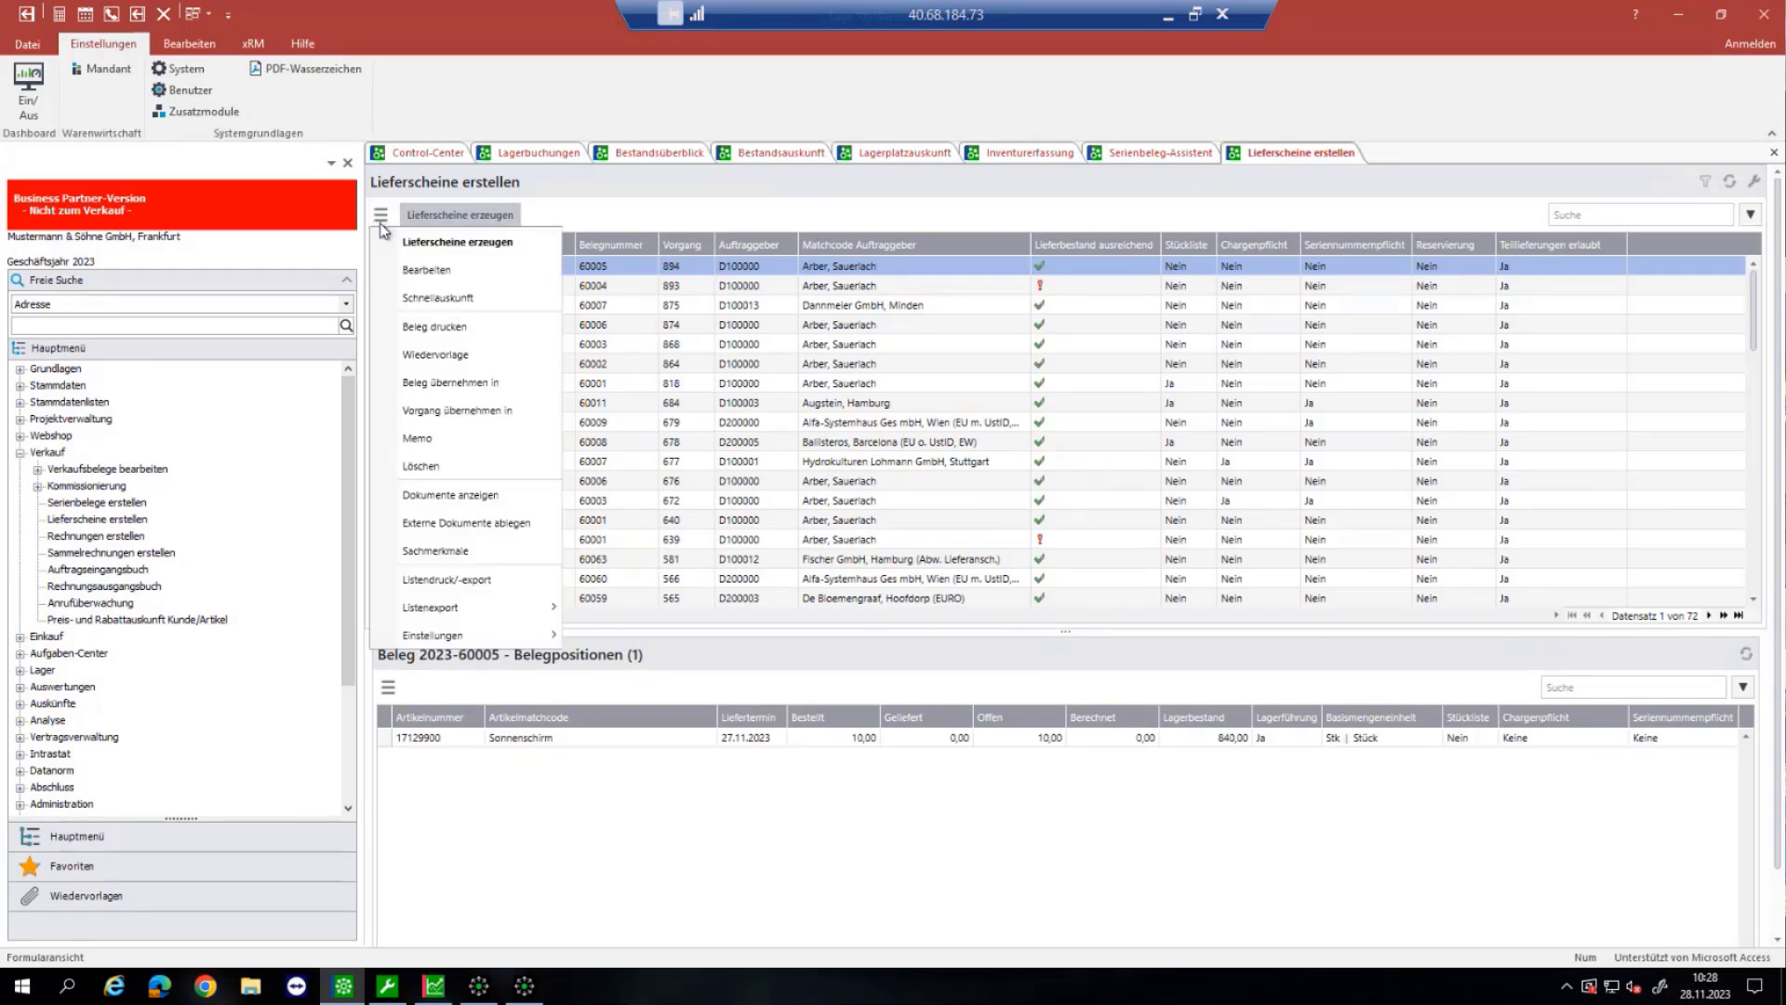
{"action": "mouse_move", "coordinate": [493, 648]}
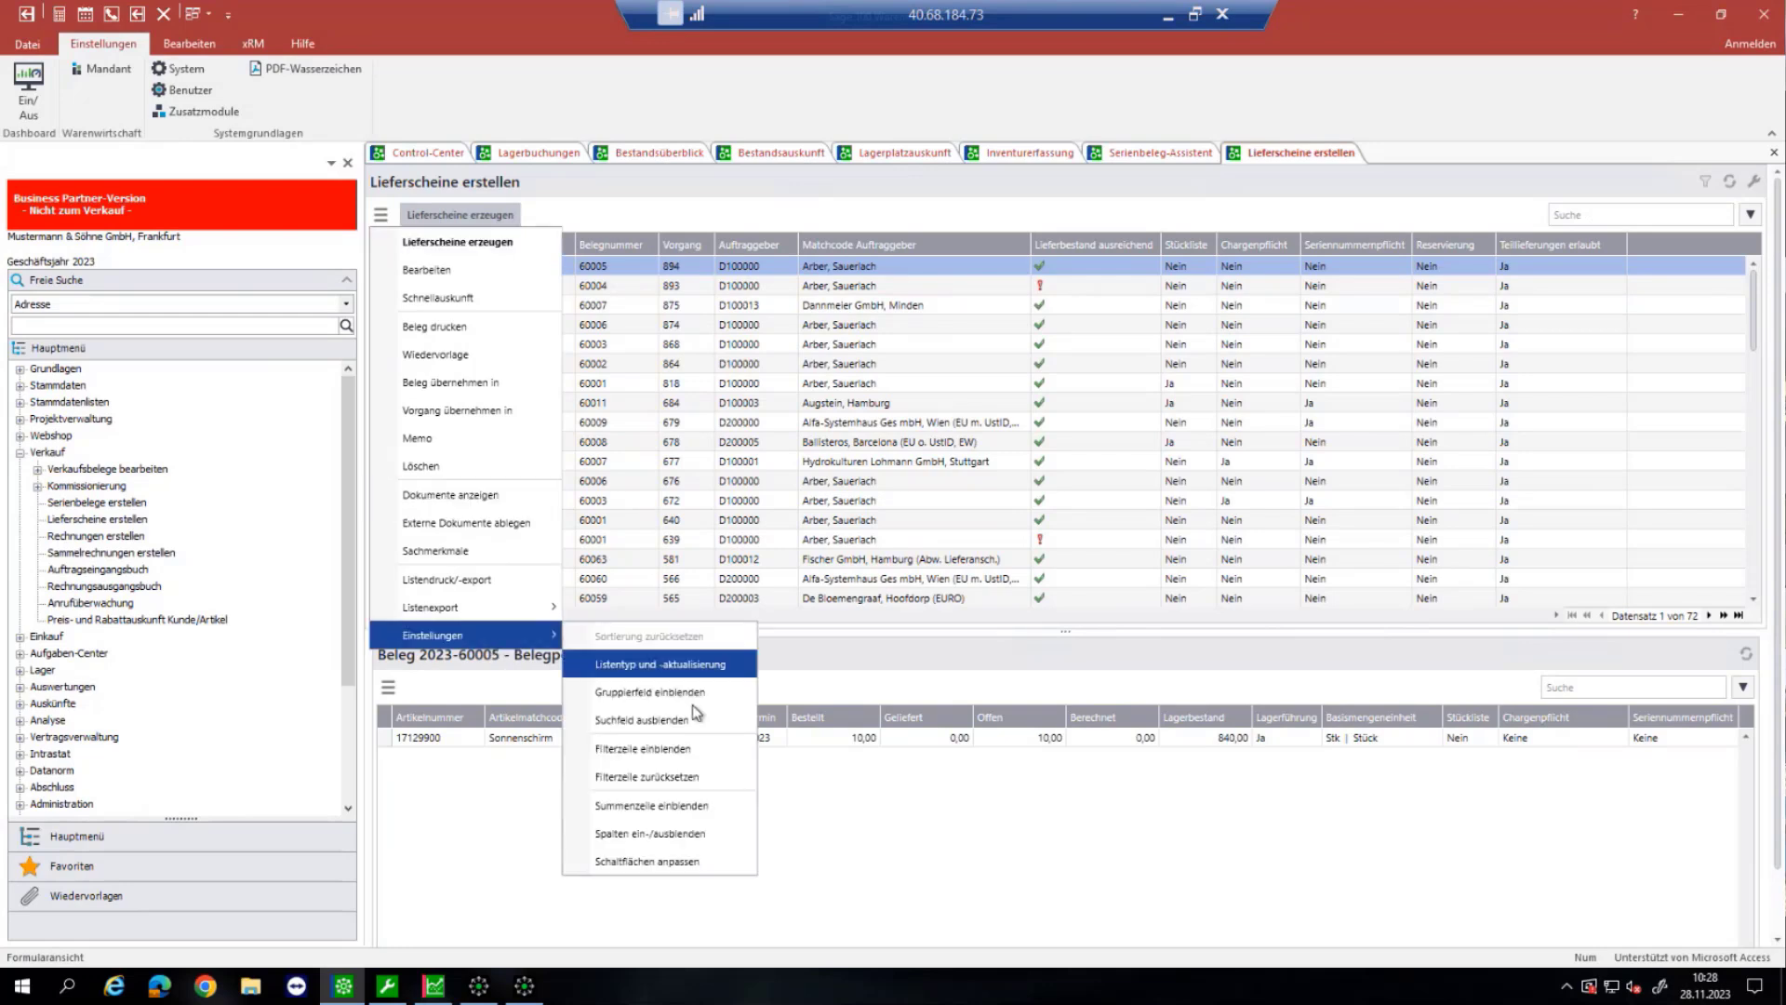
{"action": "left_click", "coordinate": [678, 836]}
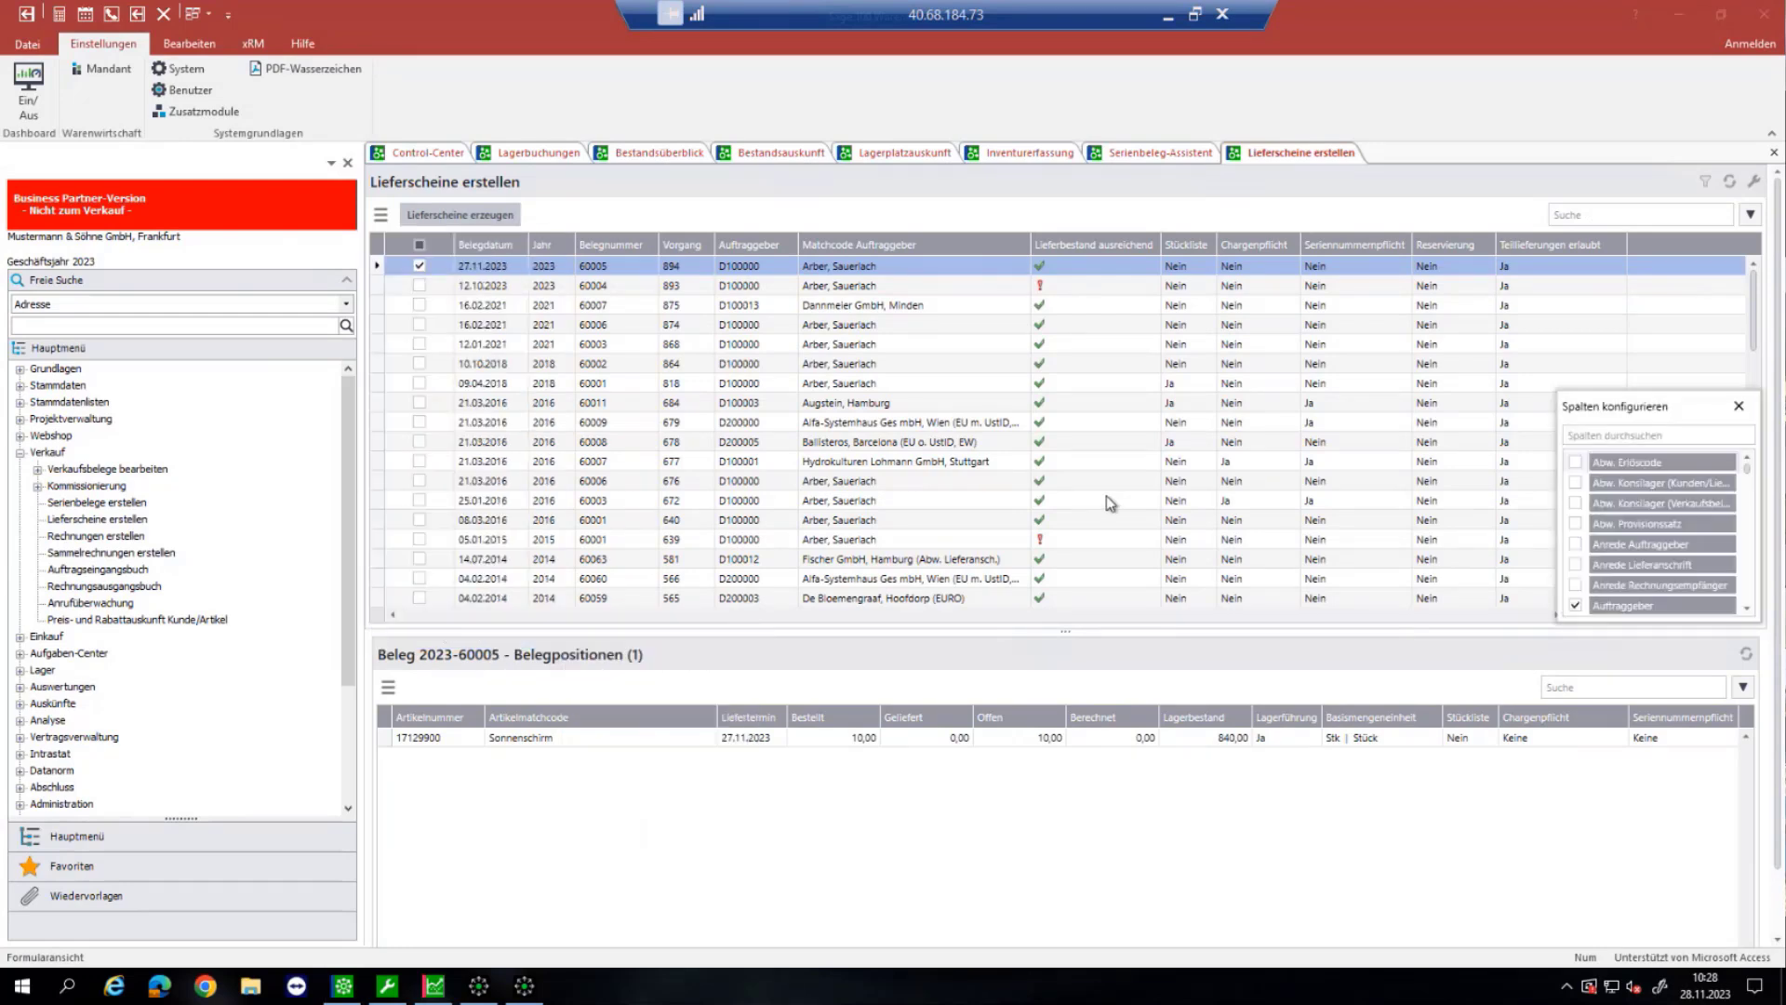
{"action": "left_click", "coordinate": [1614, 434]}
{"action": "type", "text": "liefer"}
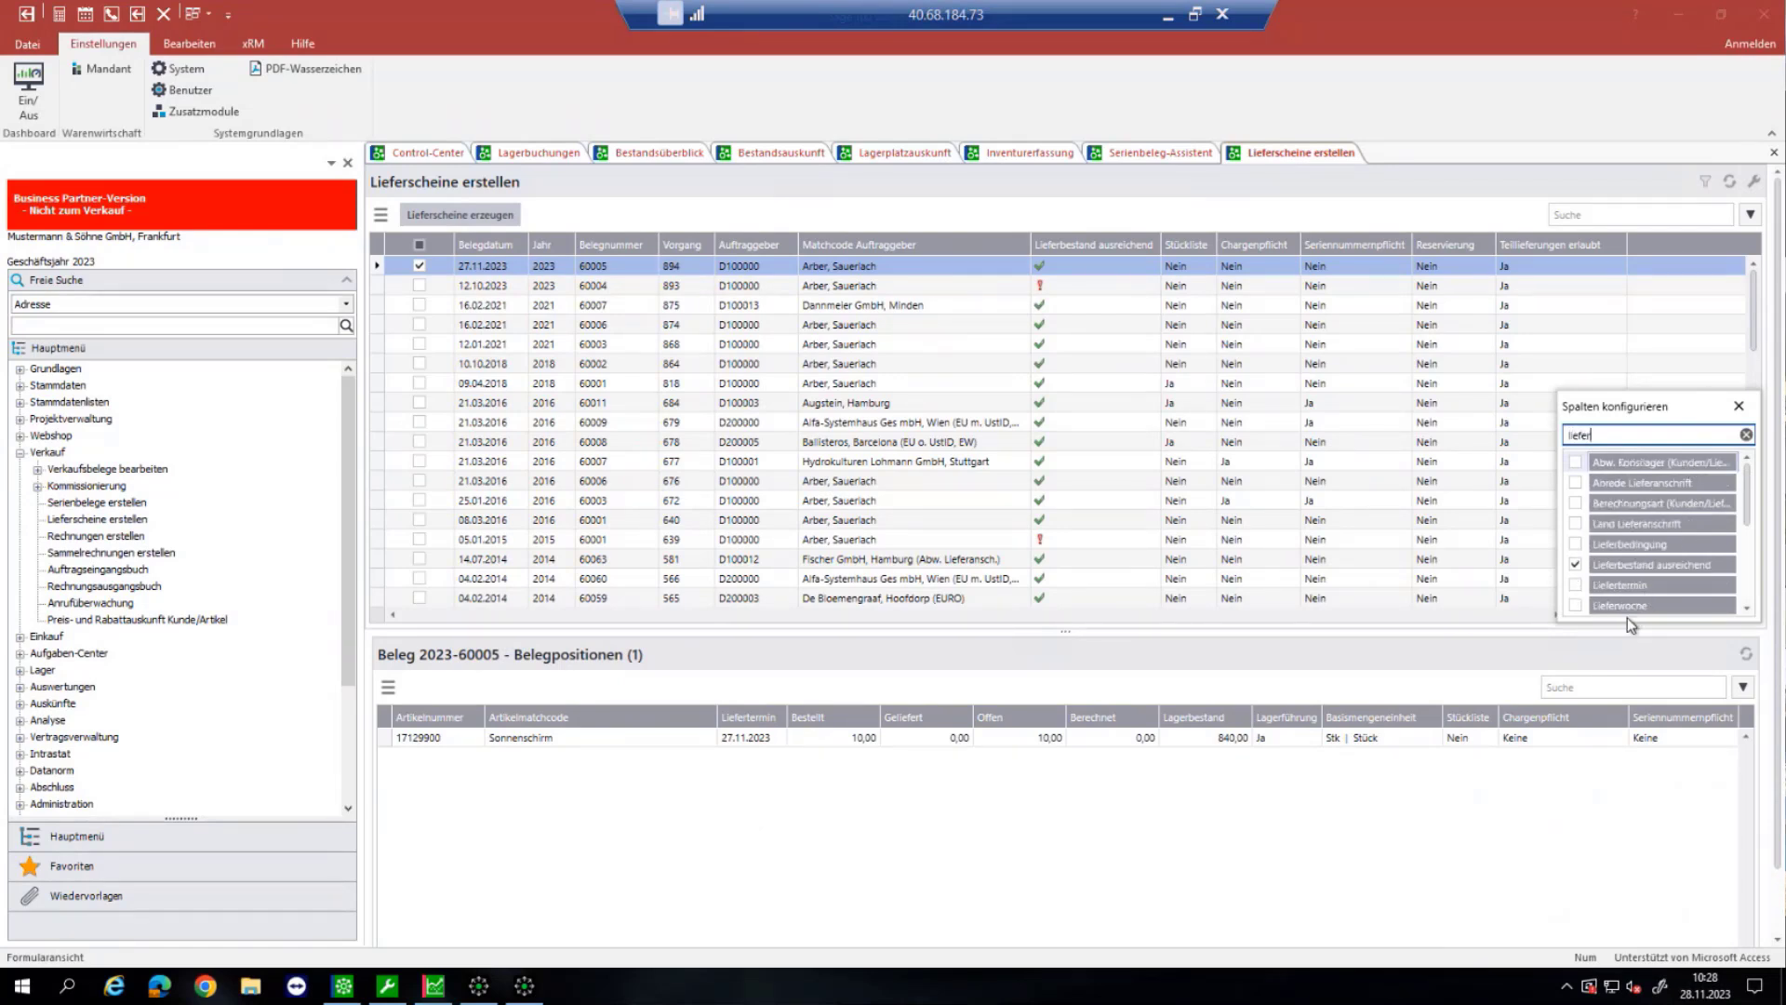
{"action": "scroll", "coordinate": [1627, 582], "scroll_direction": "down", "scroll_amount": 1}
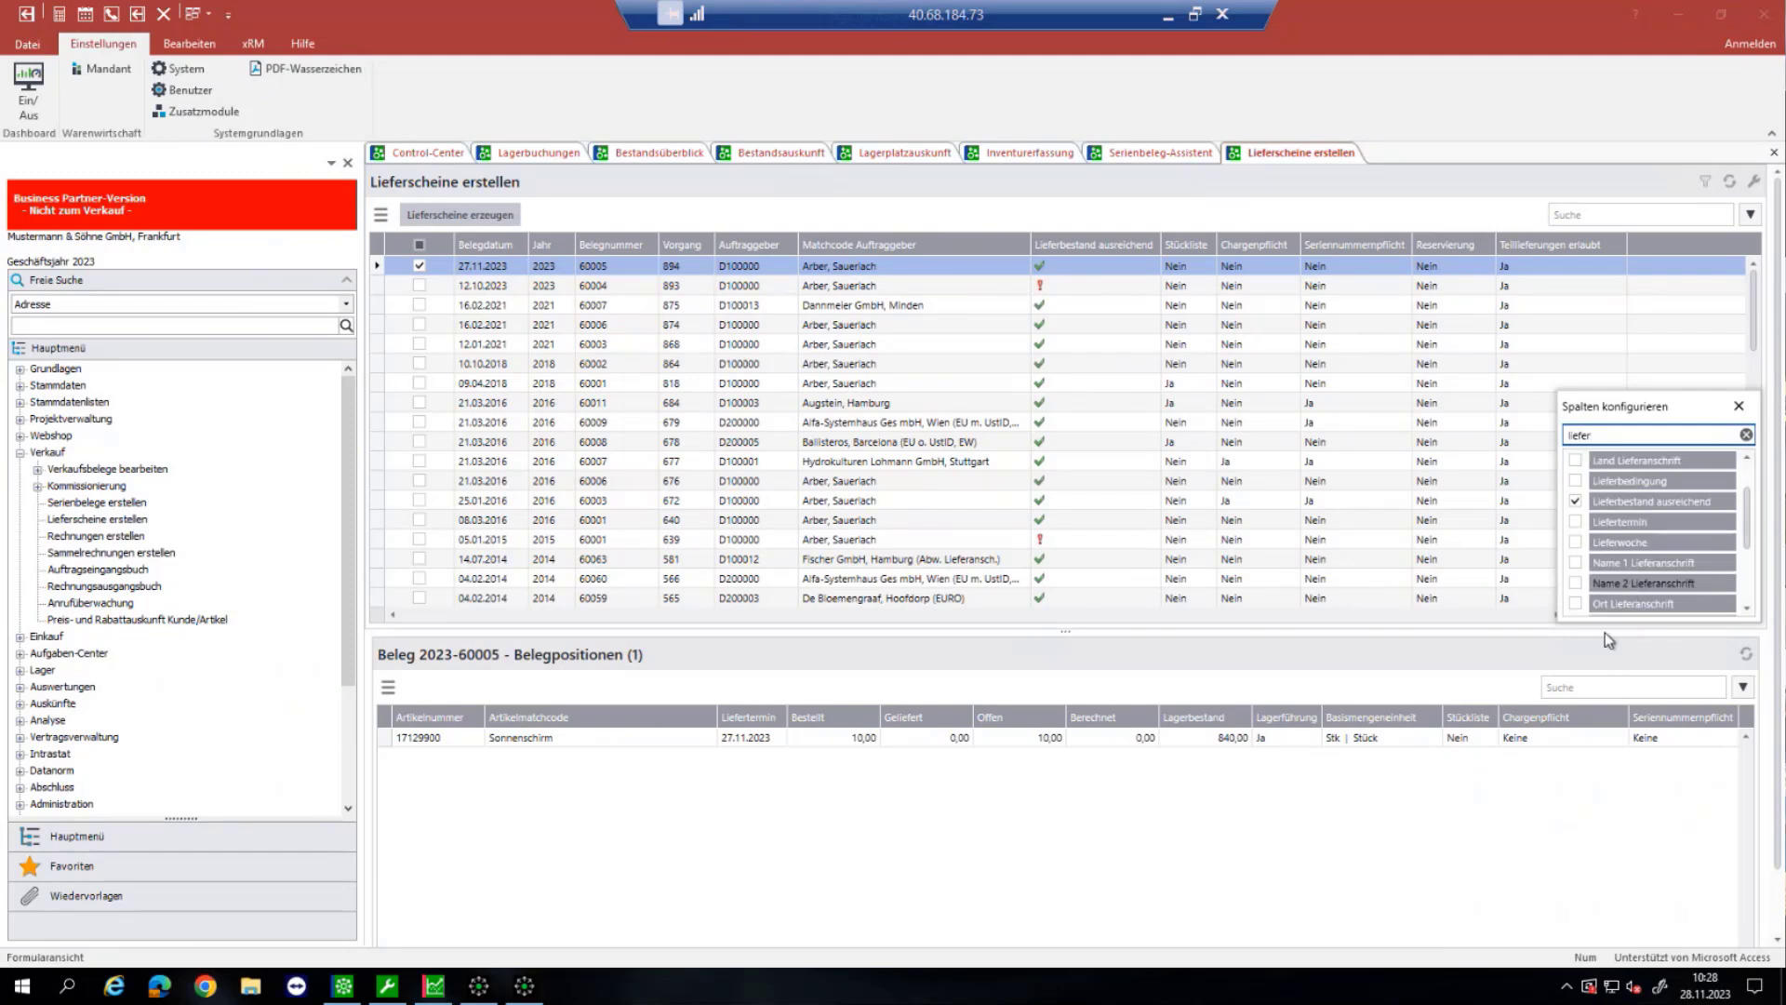
{"action": "left_click", "coordinate": [1575, 522]}
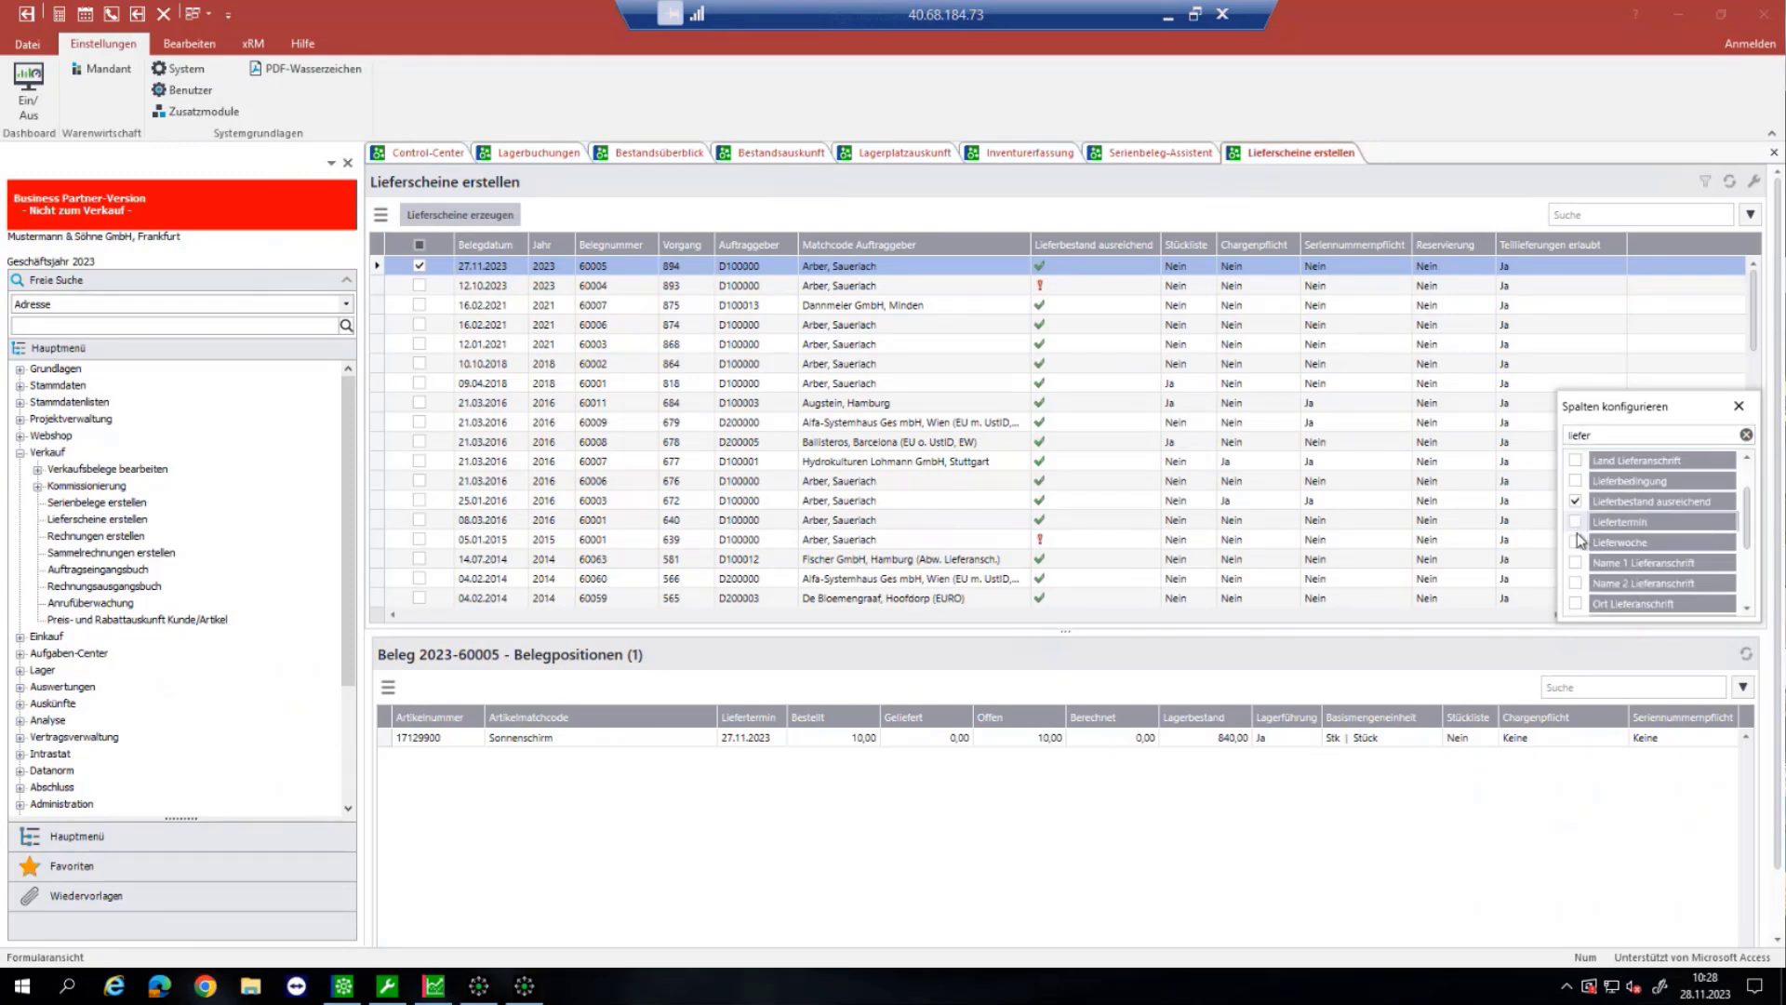
{"action": "left_click", "coordinate": [1576, 543]}
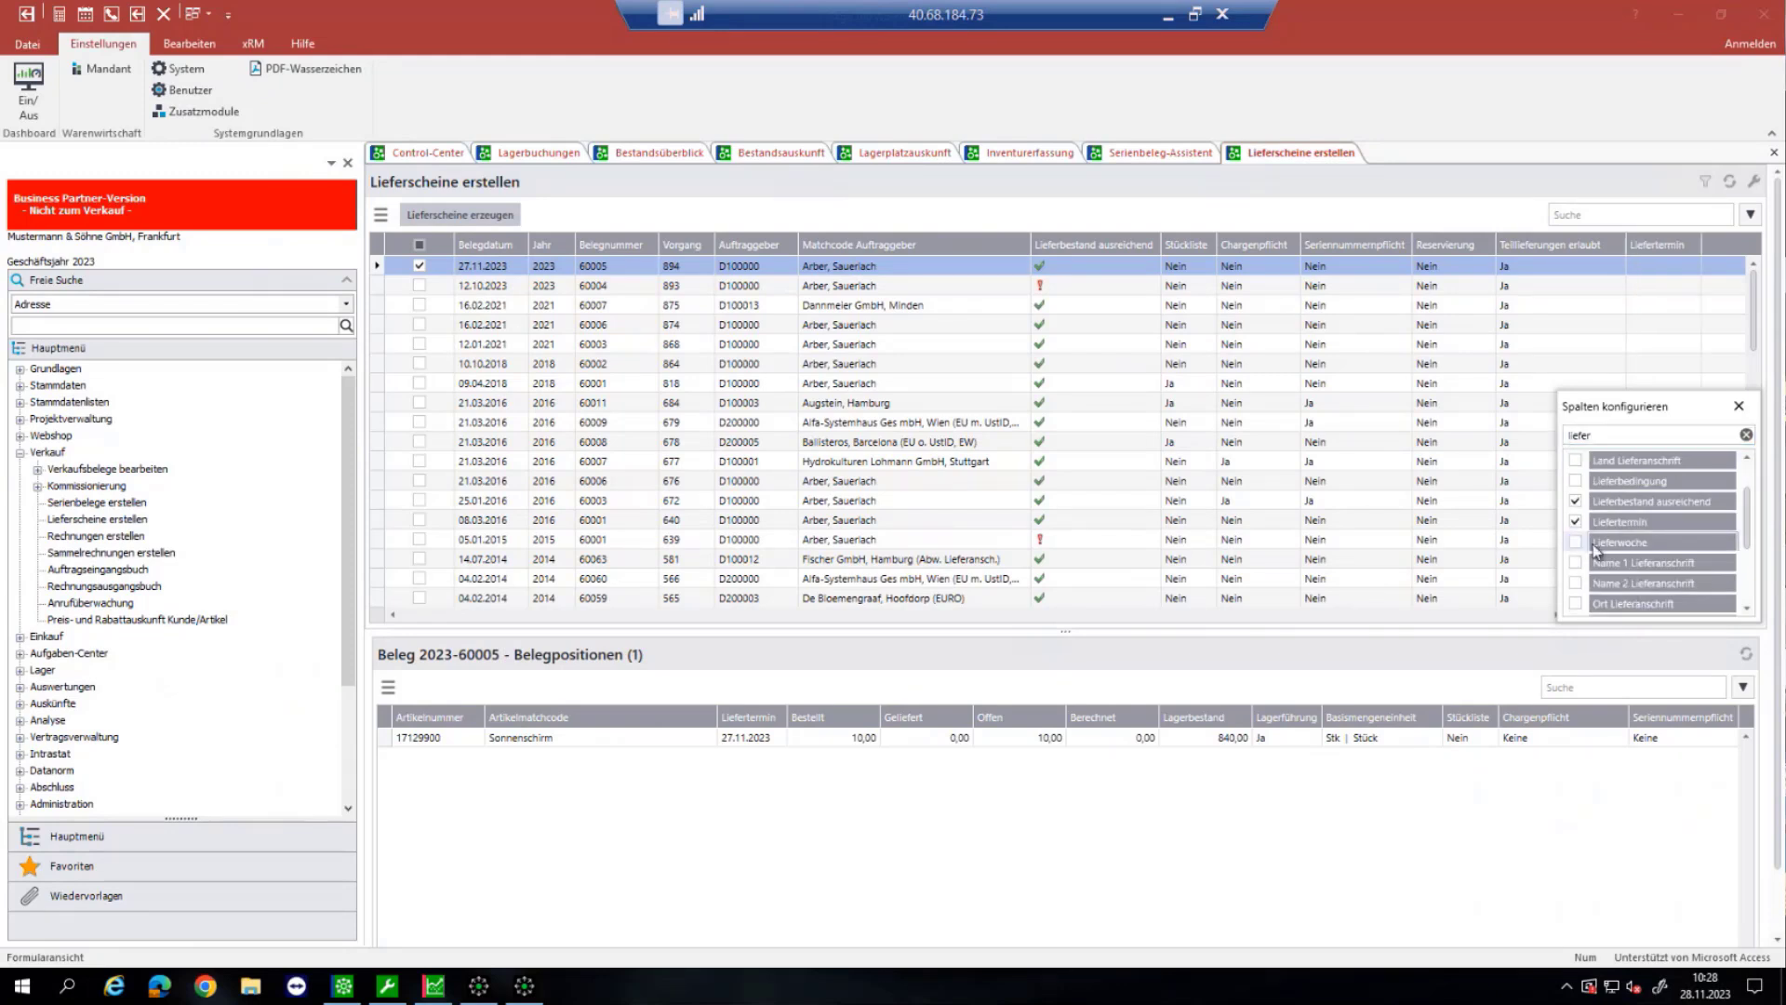
{"action": "left_click", "coordinate": [1753, 409]}
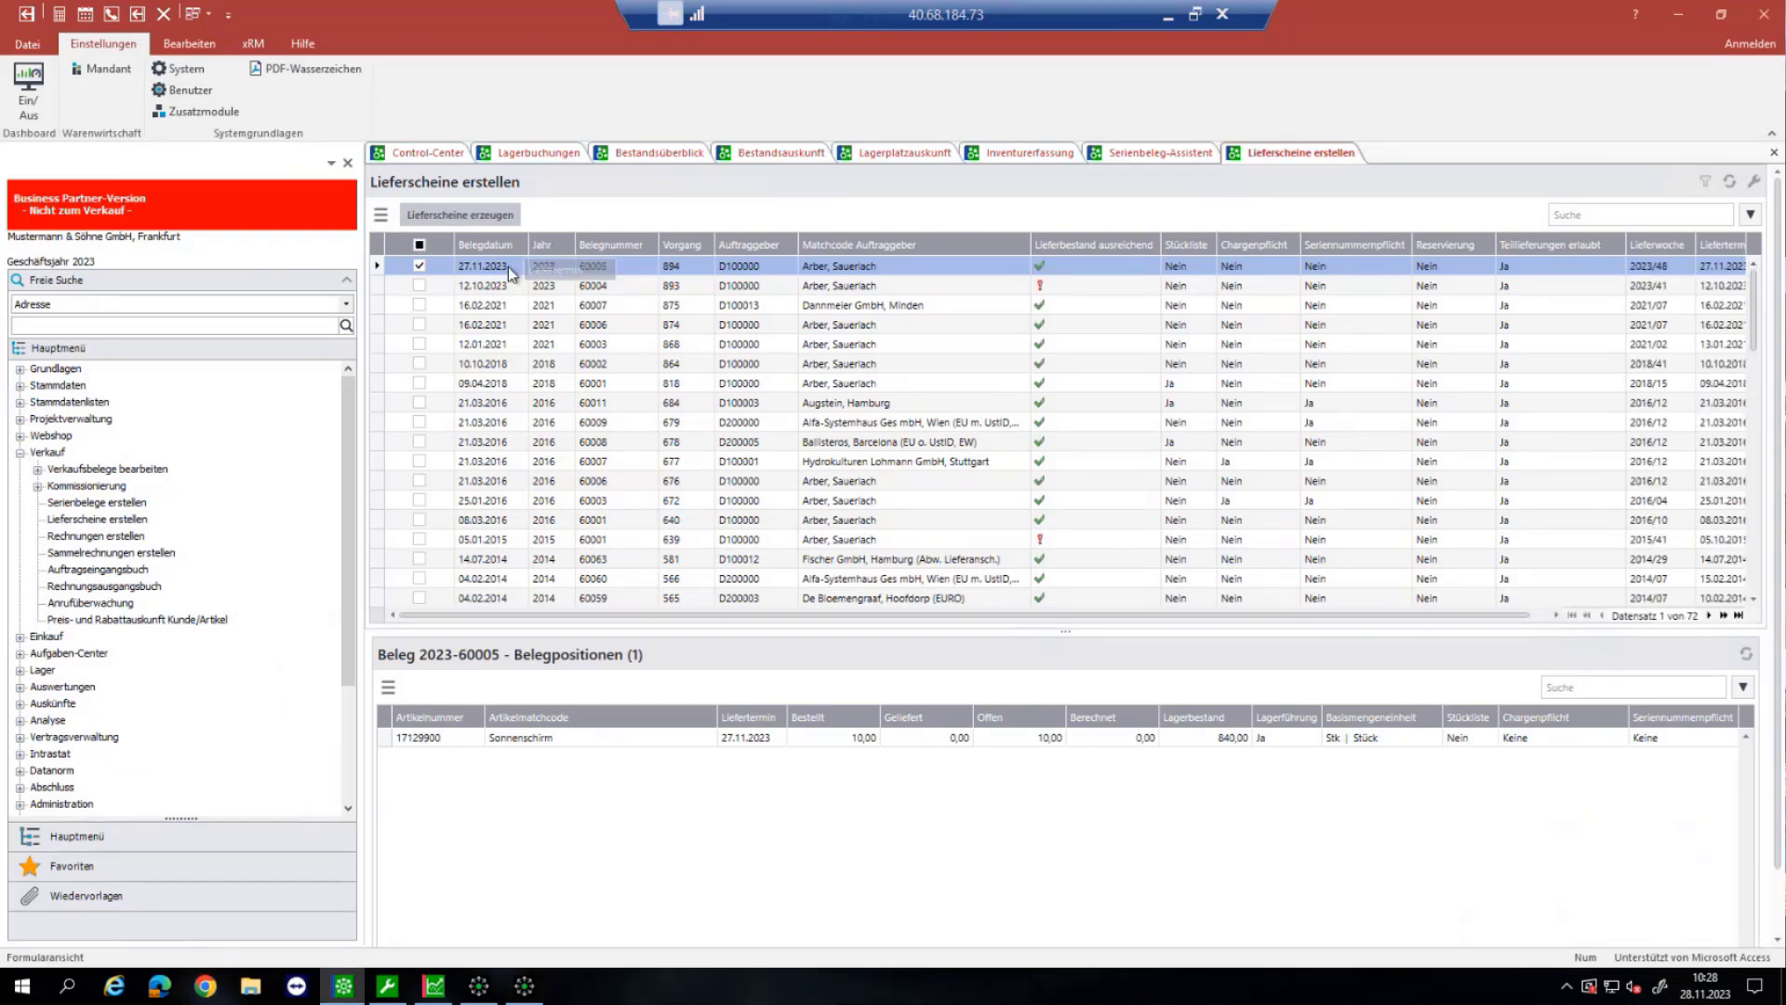
Step: Place the Liefertermin column first, before Belegdatum, and sort the delivery note list by it with the newest dates first
{"action": "left_click_drag", "start_coordinate": [480, 255], "coordinate": [463, 244]}
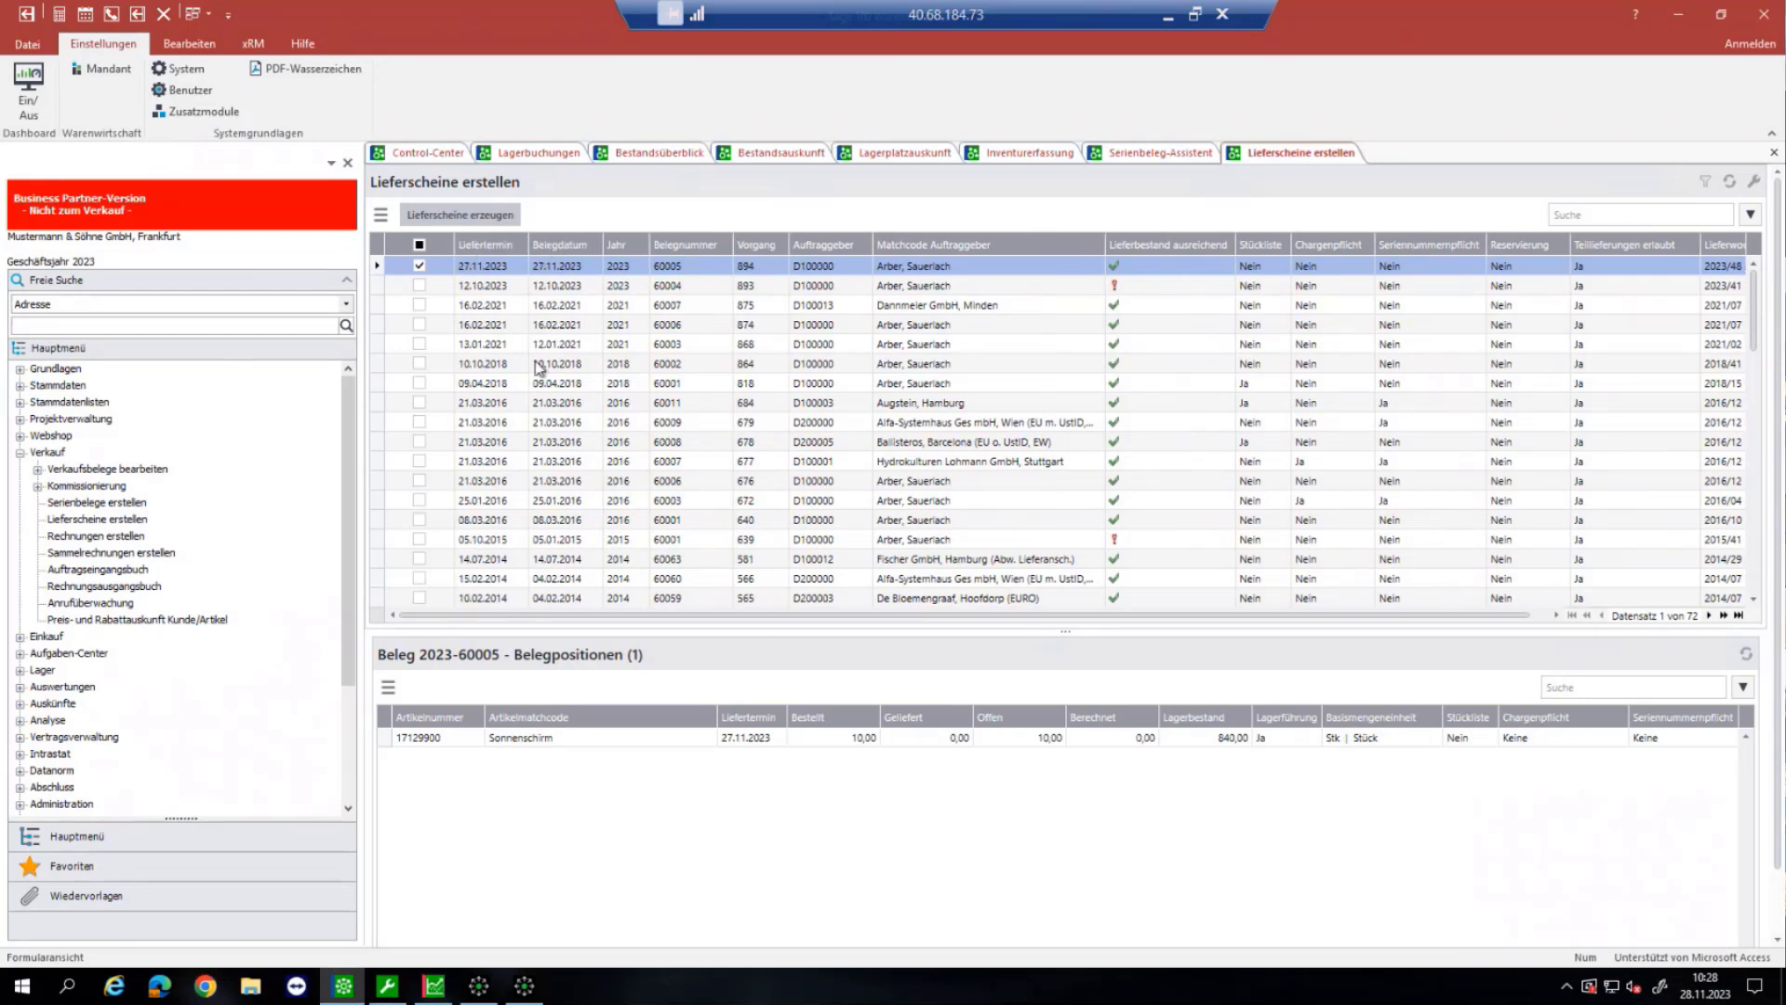
{"action": "left_click", "coordinate": [513, 248]}
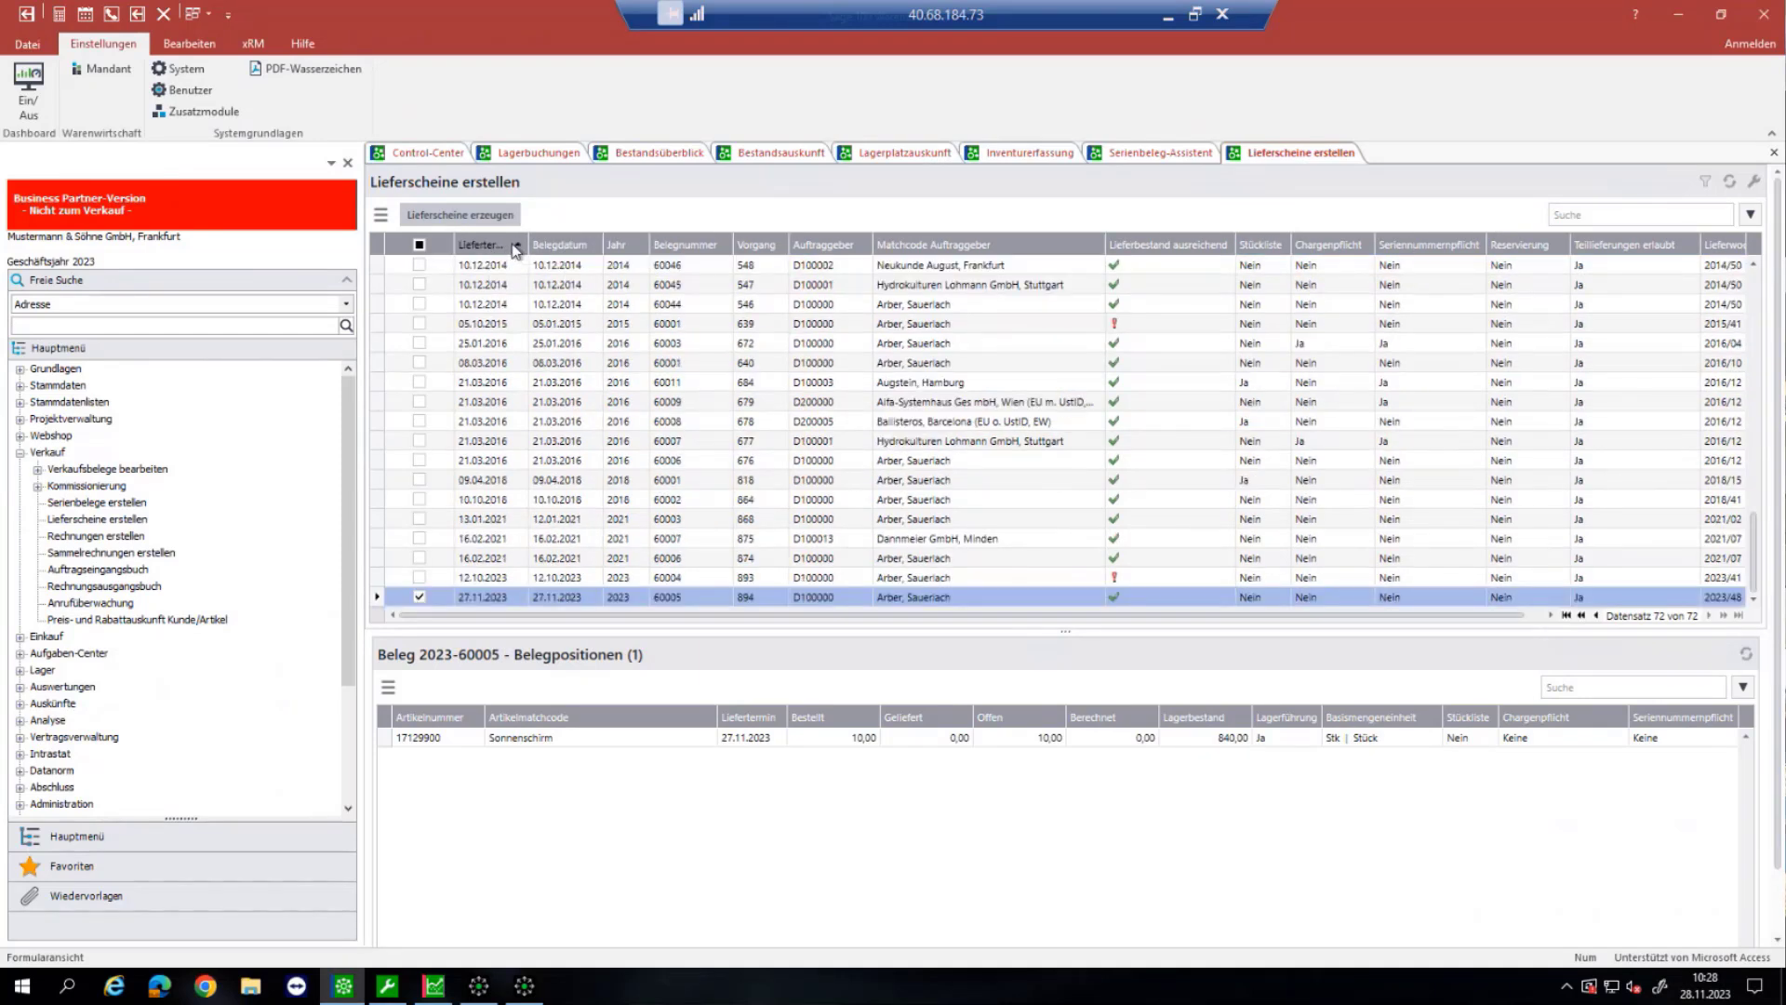
{"action": "left_click", "coordinate": [514, 247]}
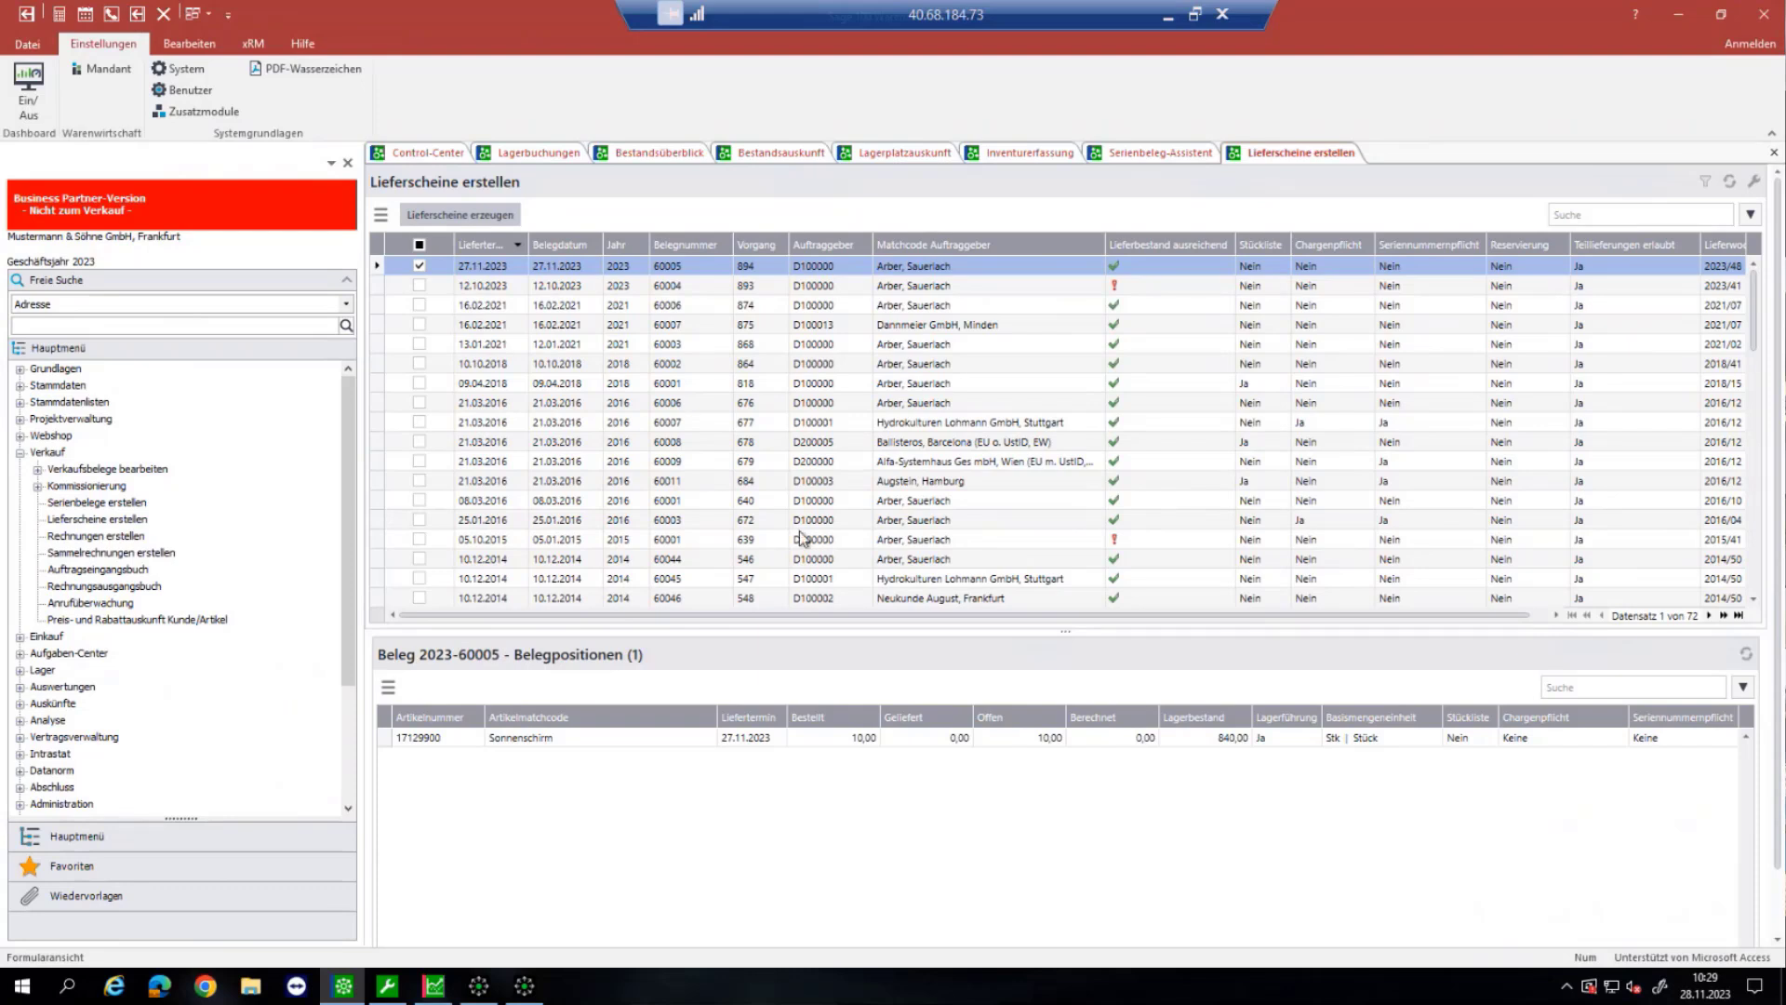
Step: Show the grouping field in the Lieferscheine erstellen list and group the records by Lieferwoche
{"action": "left_click", "coordinate": [610, 346]}
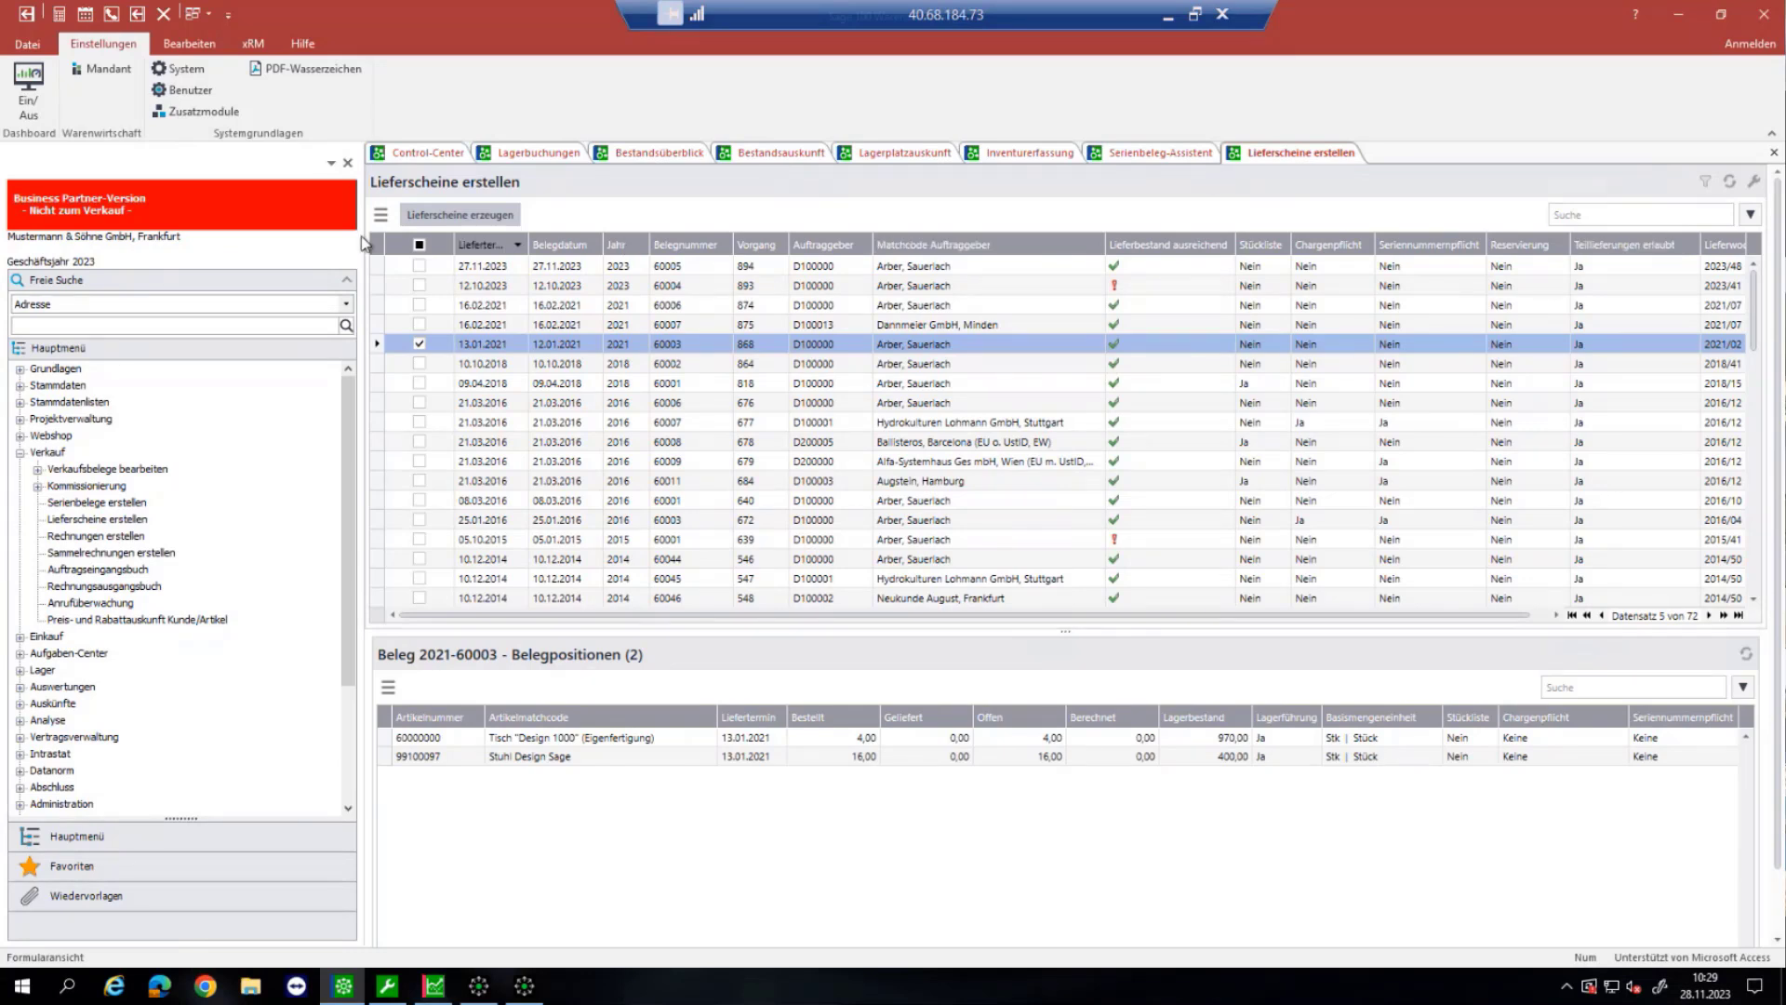
{"action": "left_click", "coordinate": [381, 214]}
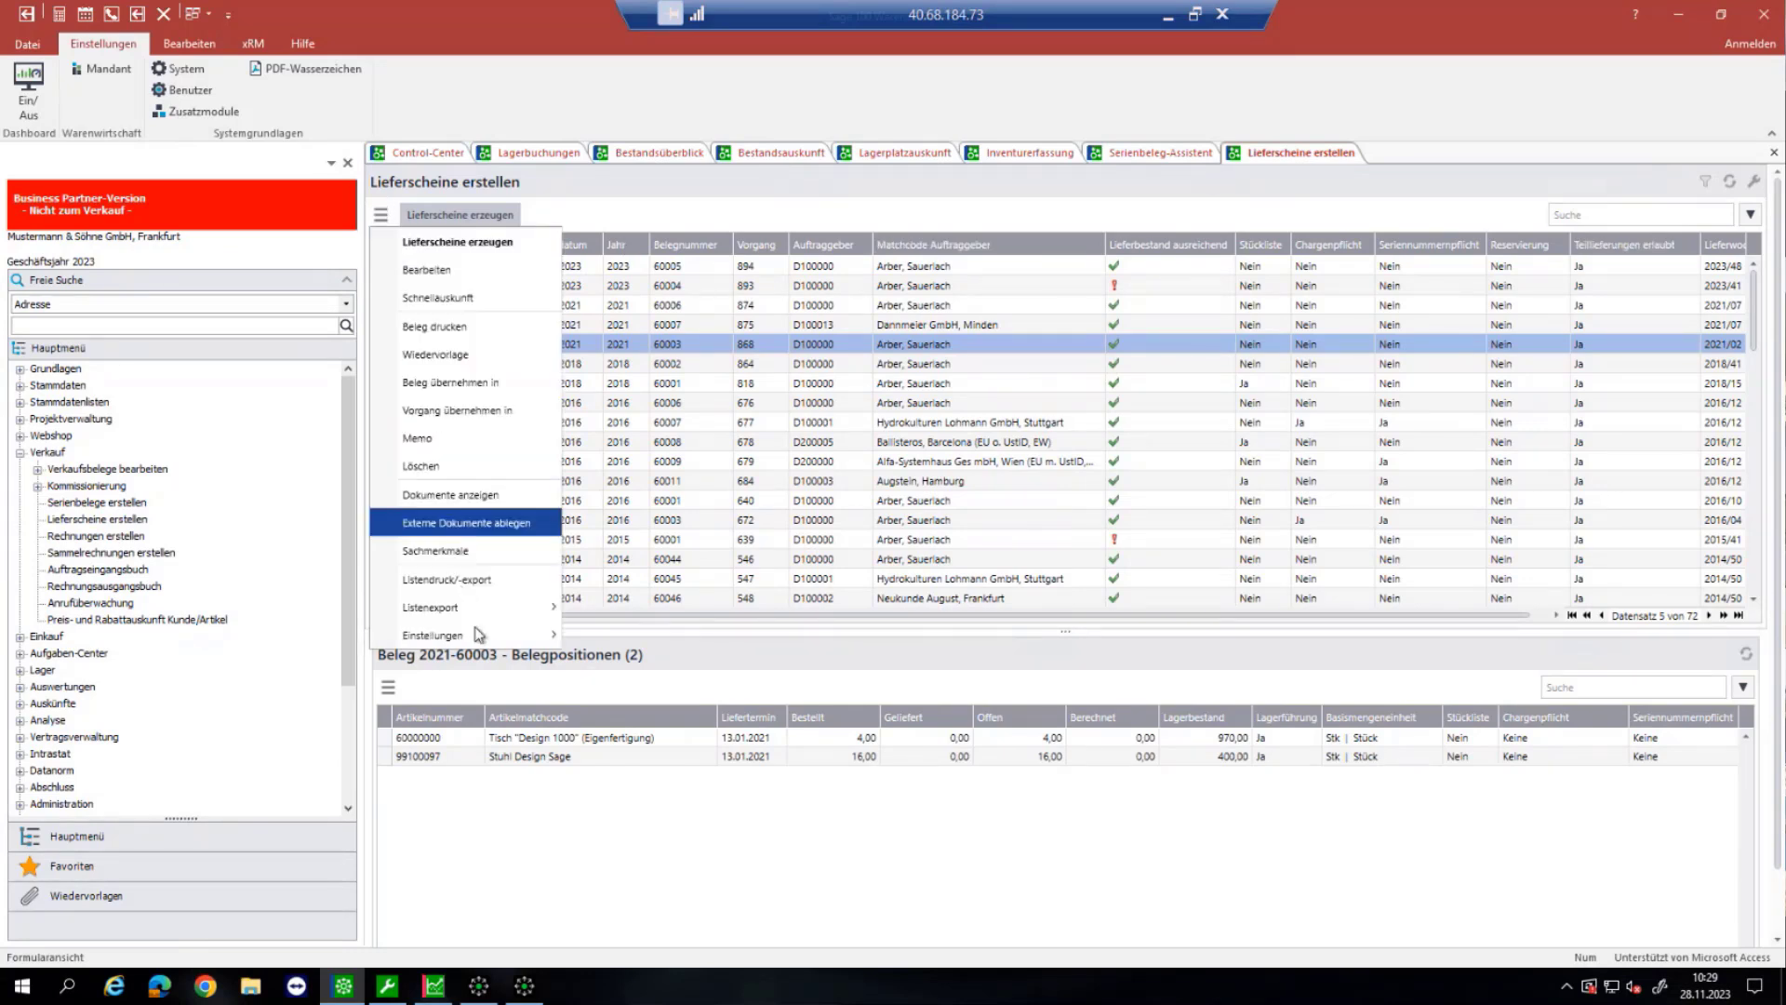
{"action": "mouse_move", "coordinate": [480, 635]}
{"action": "left_click", "coordinate": [658, 694]}
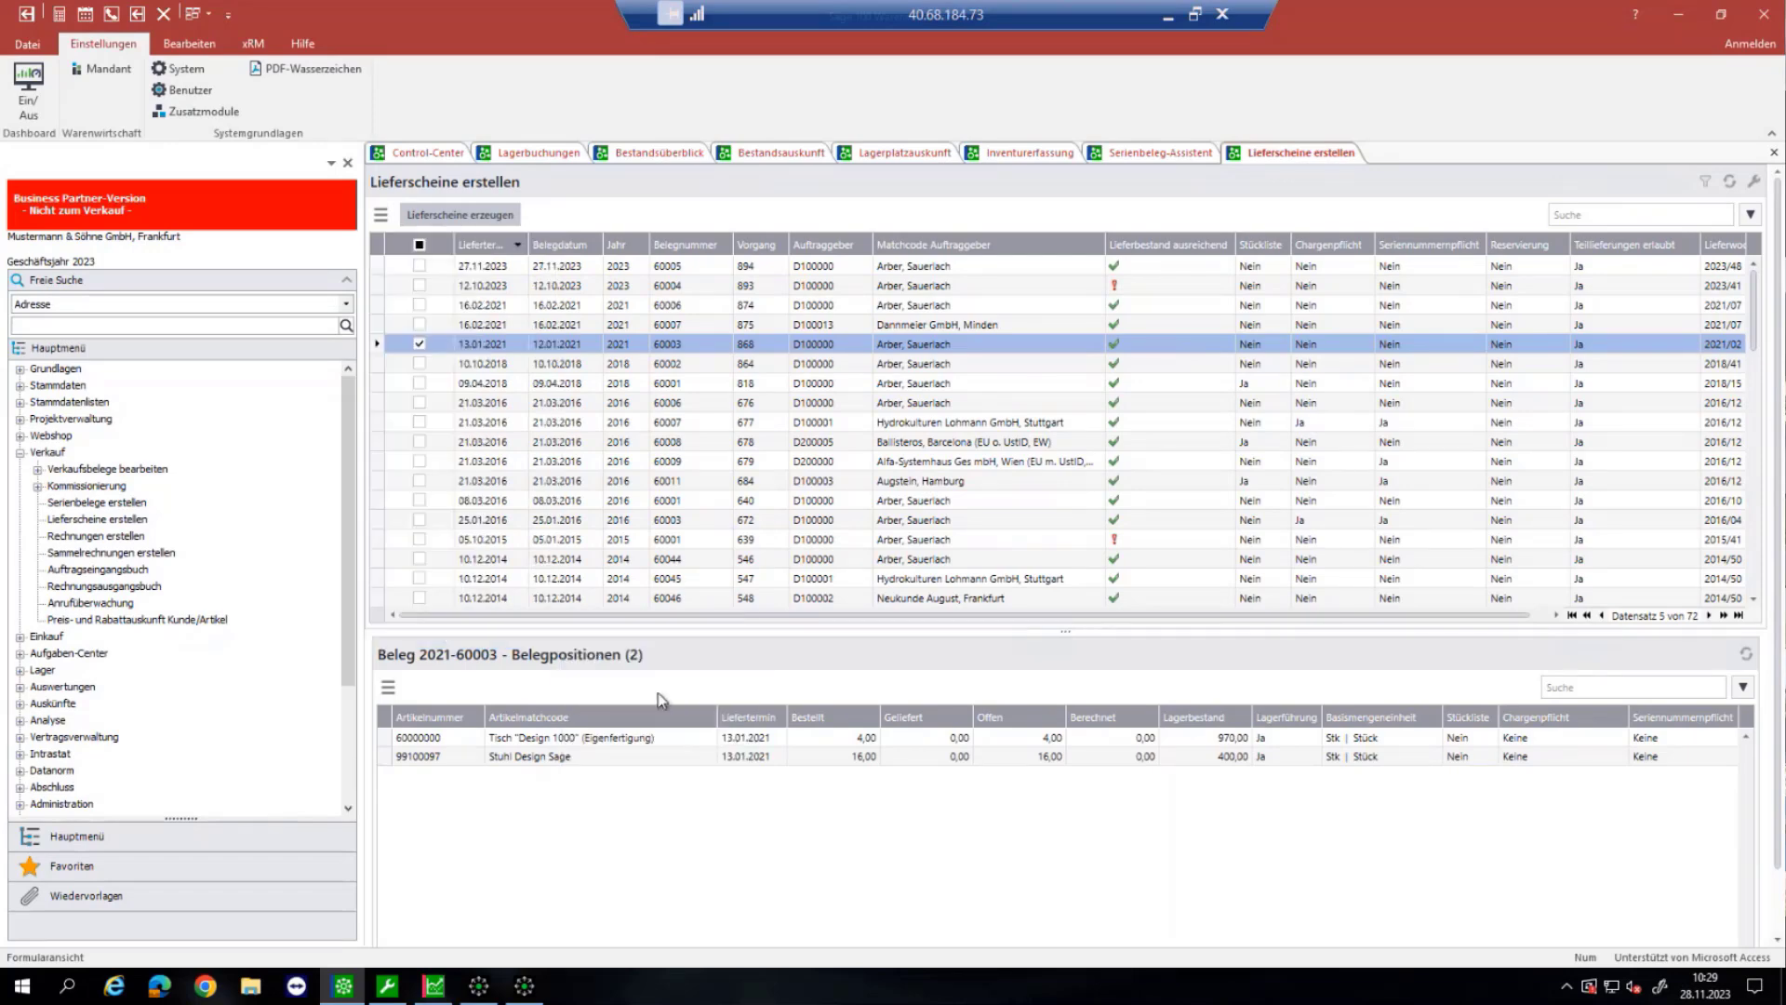
{"action": "left_click_drag", "start_coordinate": [1726, 279], "coordinate": [444, 254]}
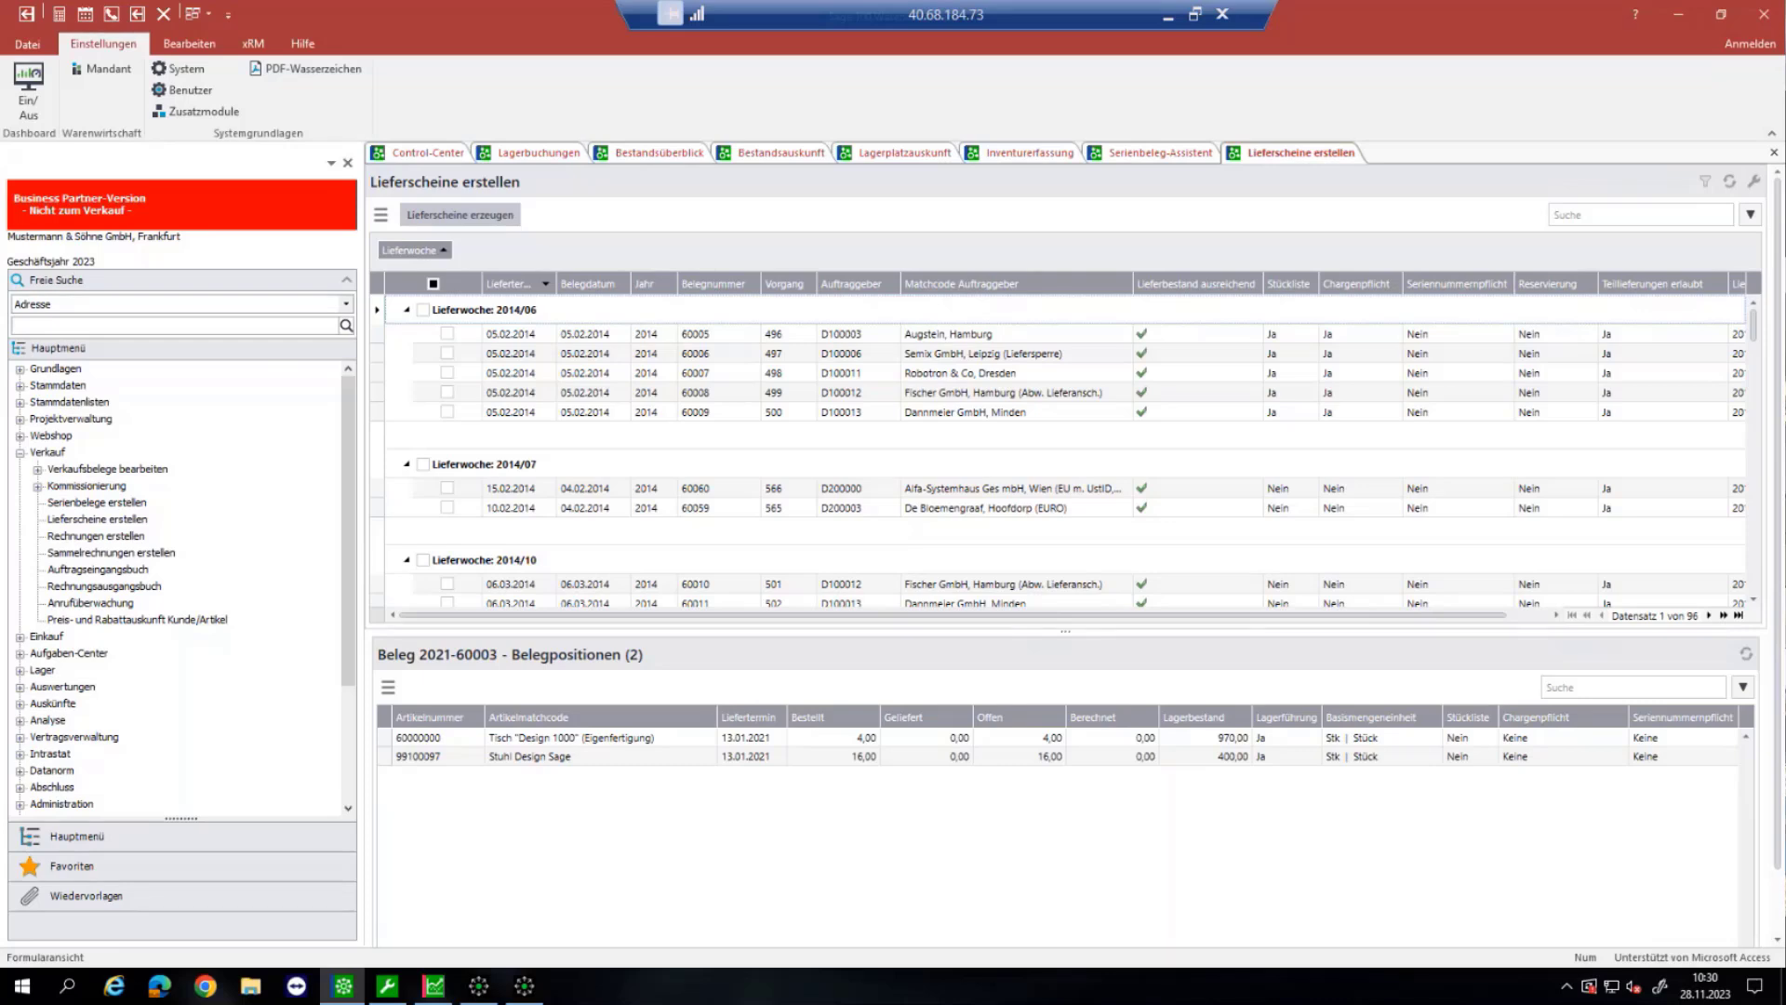
Step: Show the filter row in the grouped Lieferscheine erstellen list
{"action": "left_click", "coordinate": [384, 216]}
{"action": "mouse_move", "coordinate": [507, 644]}
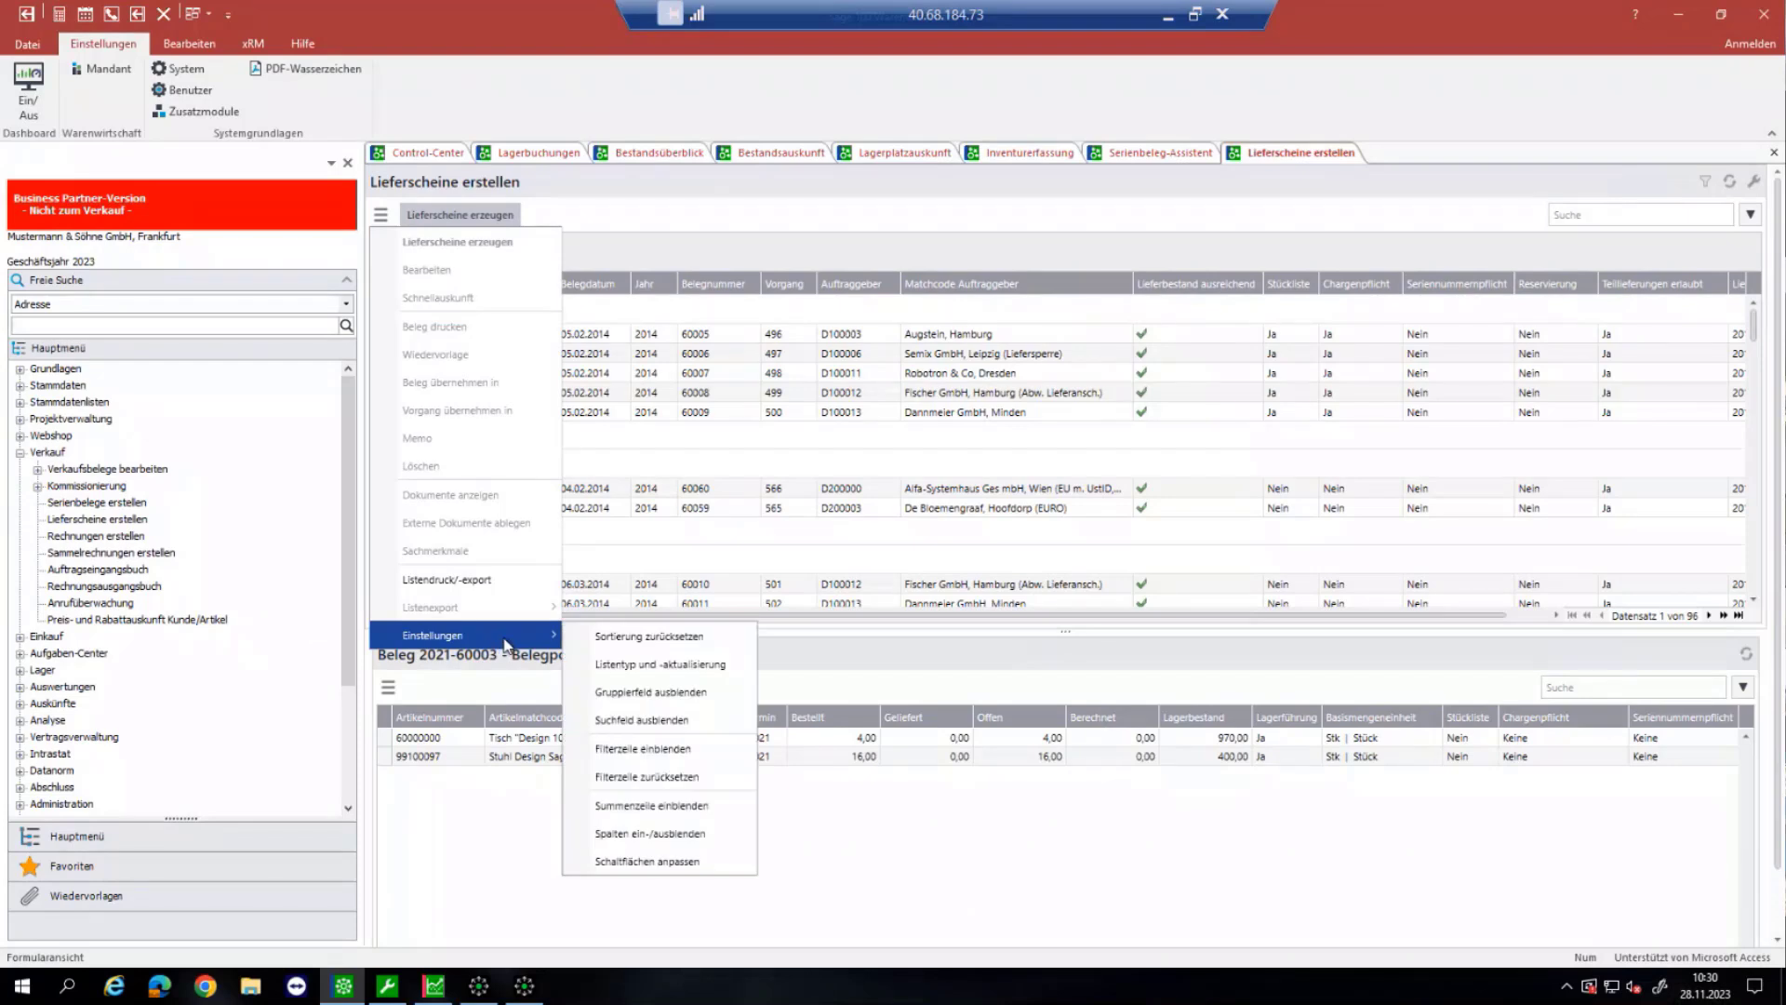
{"action": "left_click", "coordinate": [634, 746]}
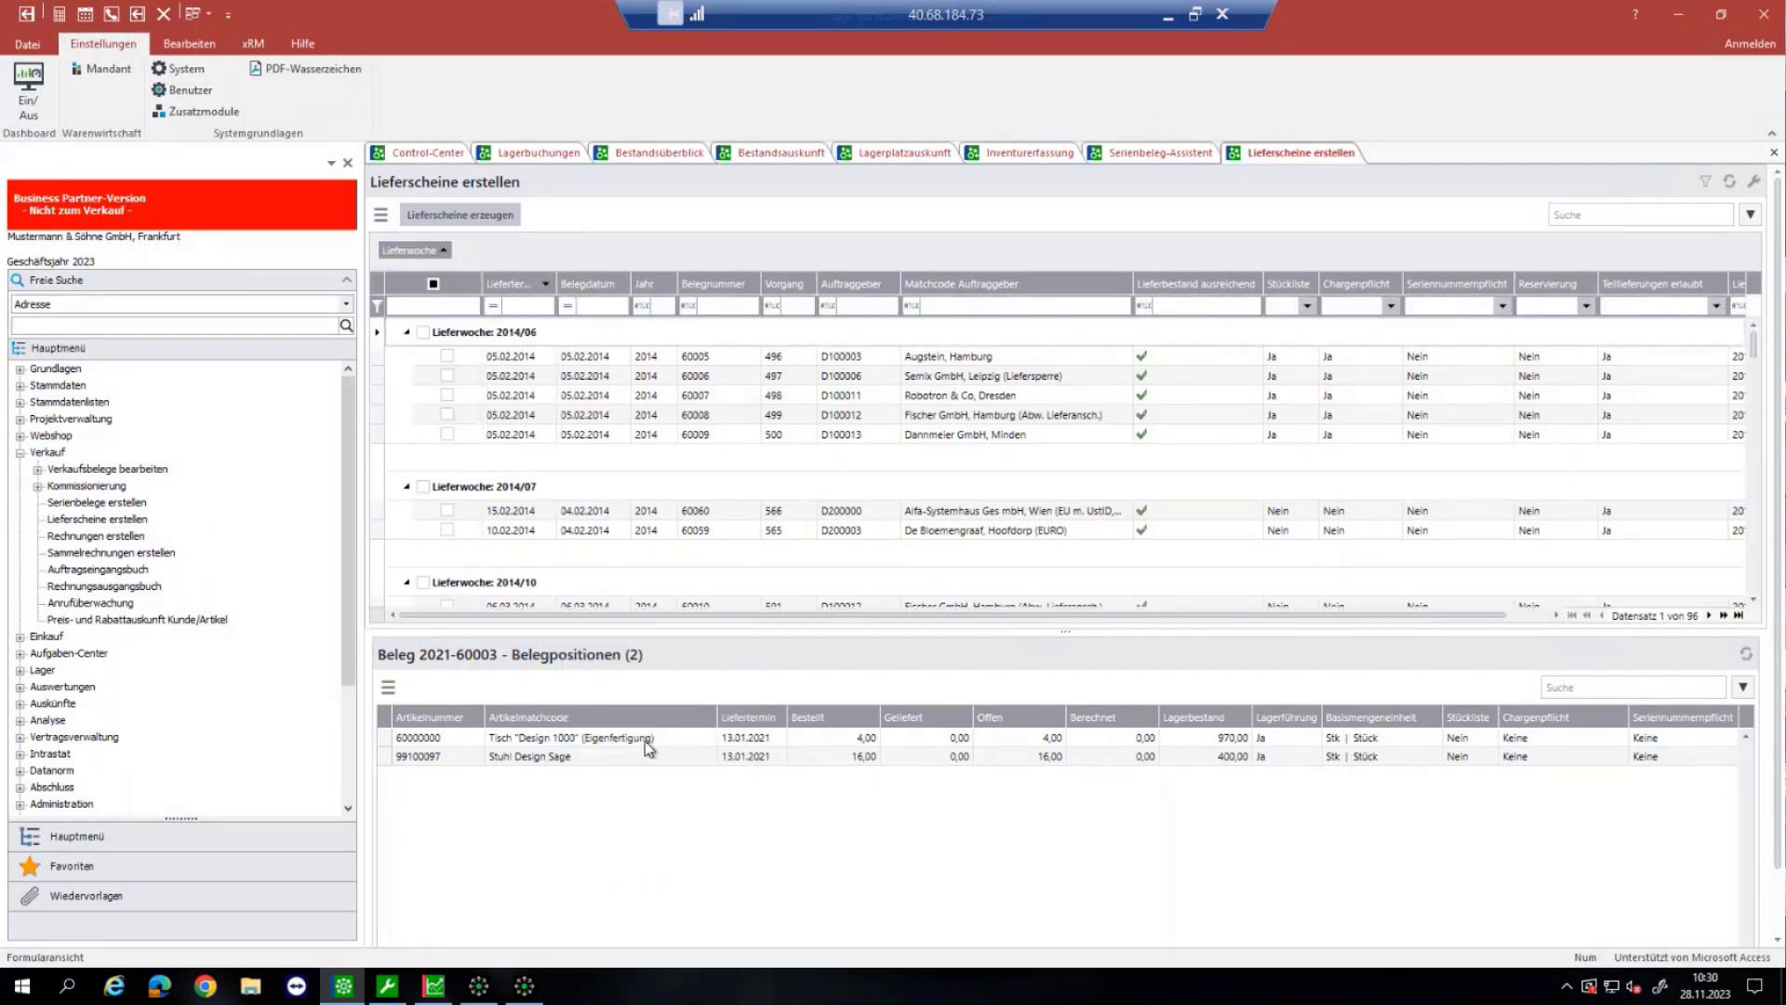
Step: Try filtering the Lieferbestand ausreichend column by "ja", and clear the filter value again
{"action": "left_click", "coordinate": [1241, 301]}
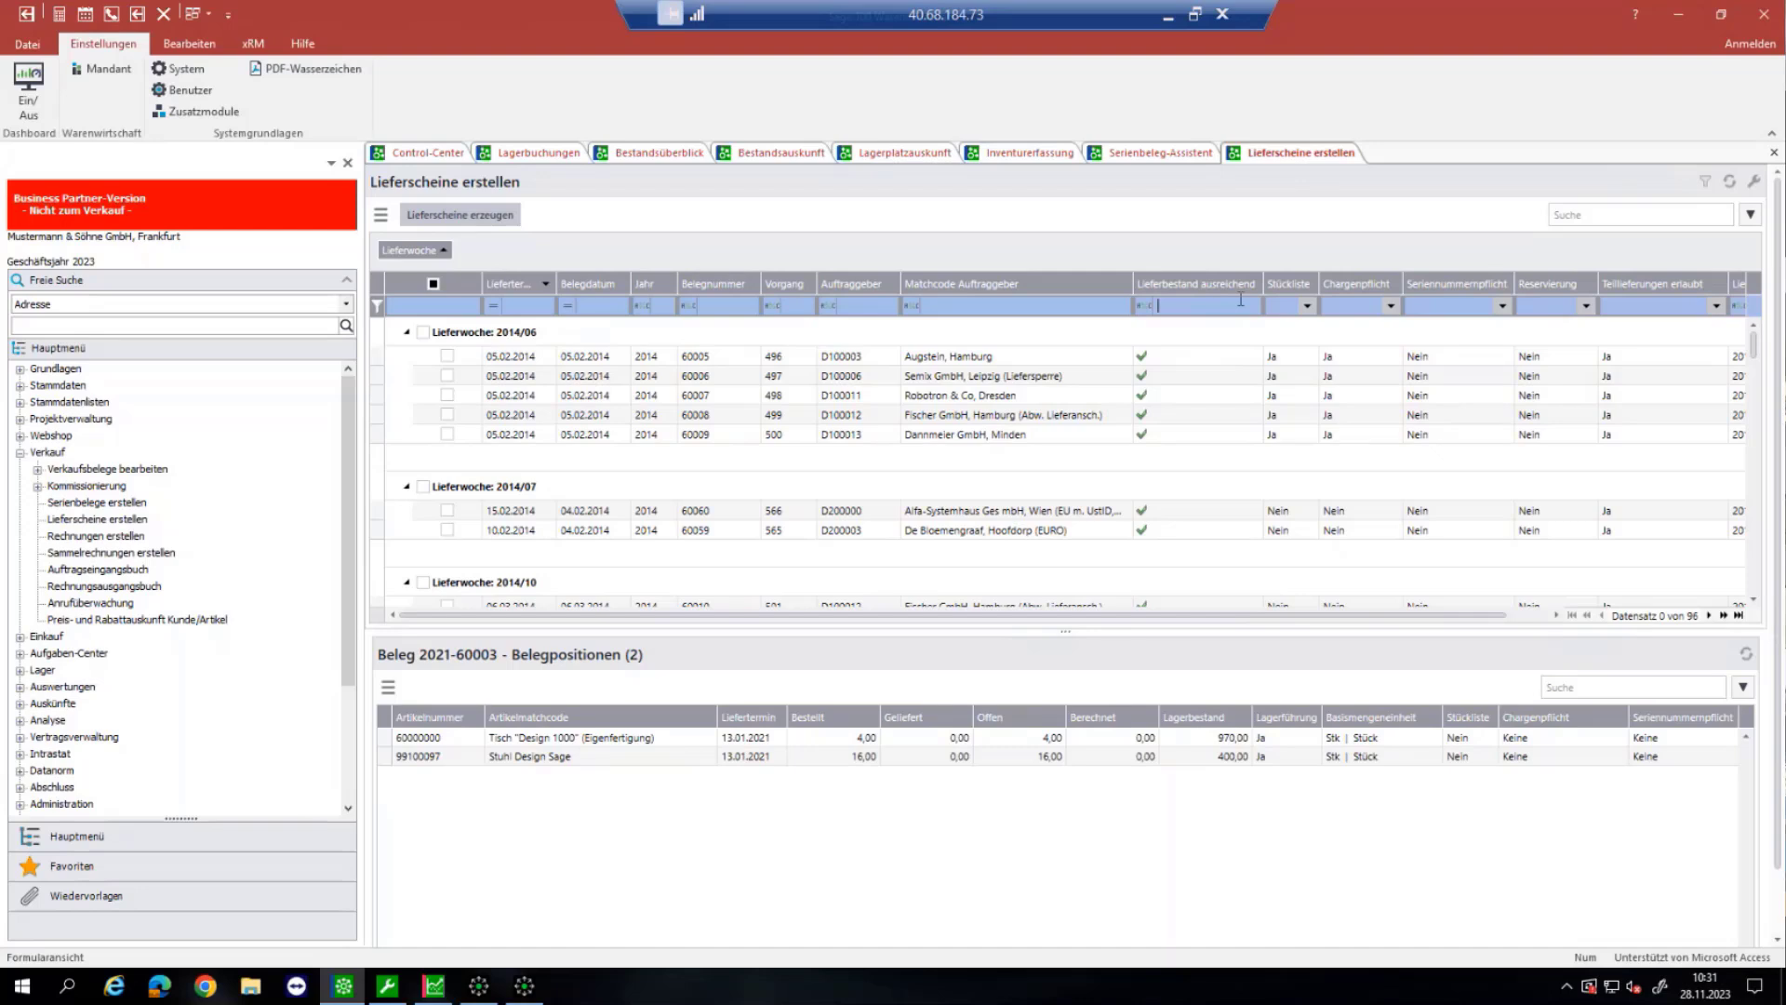
{"action": "type", "text": "ja"}
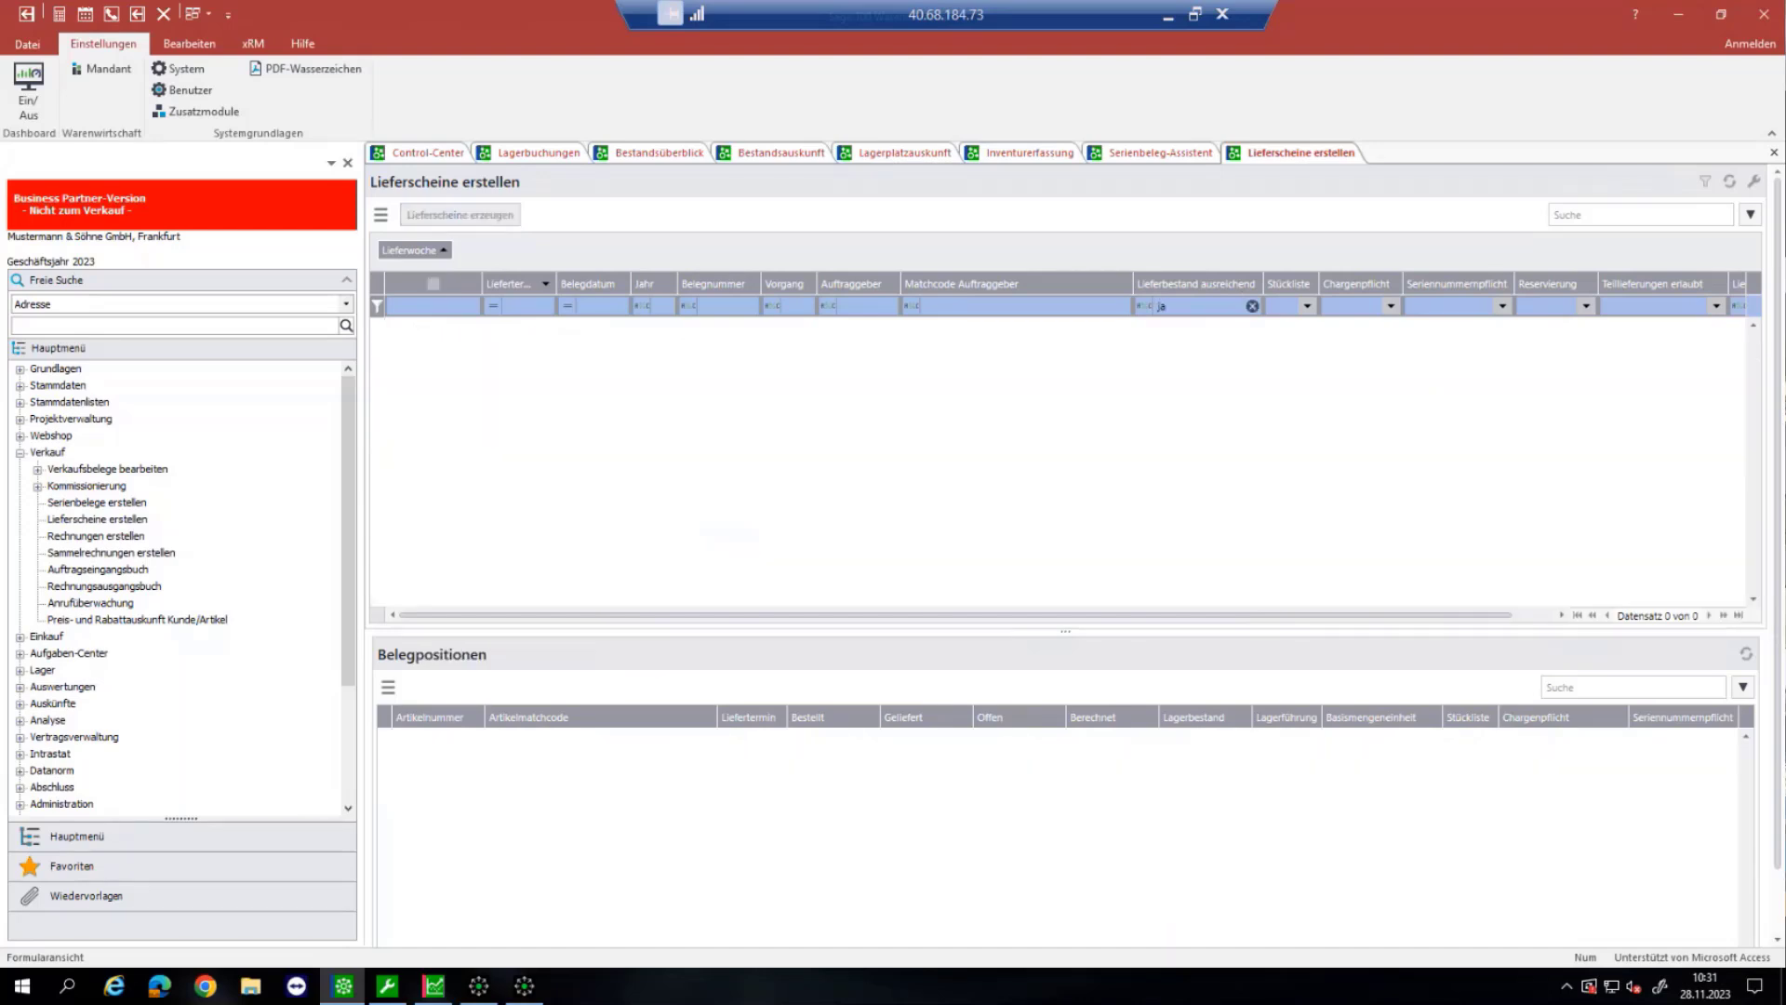
{"action": "key", "text": "BackSpace"}
{"action": "key", "text": "BackSpace"}
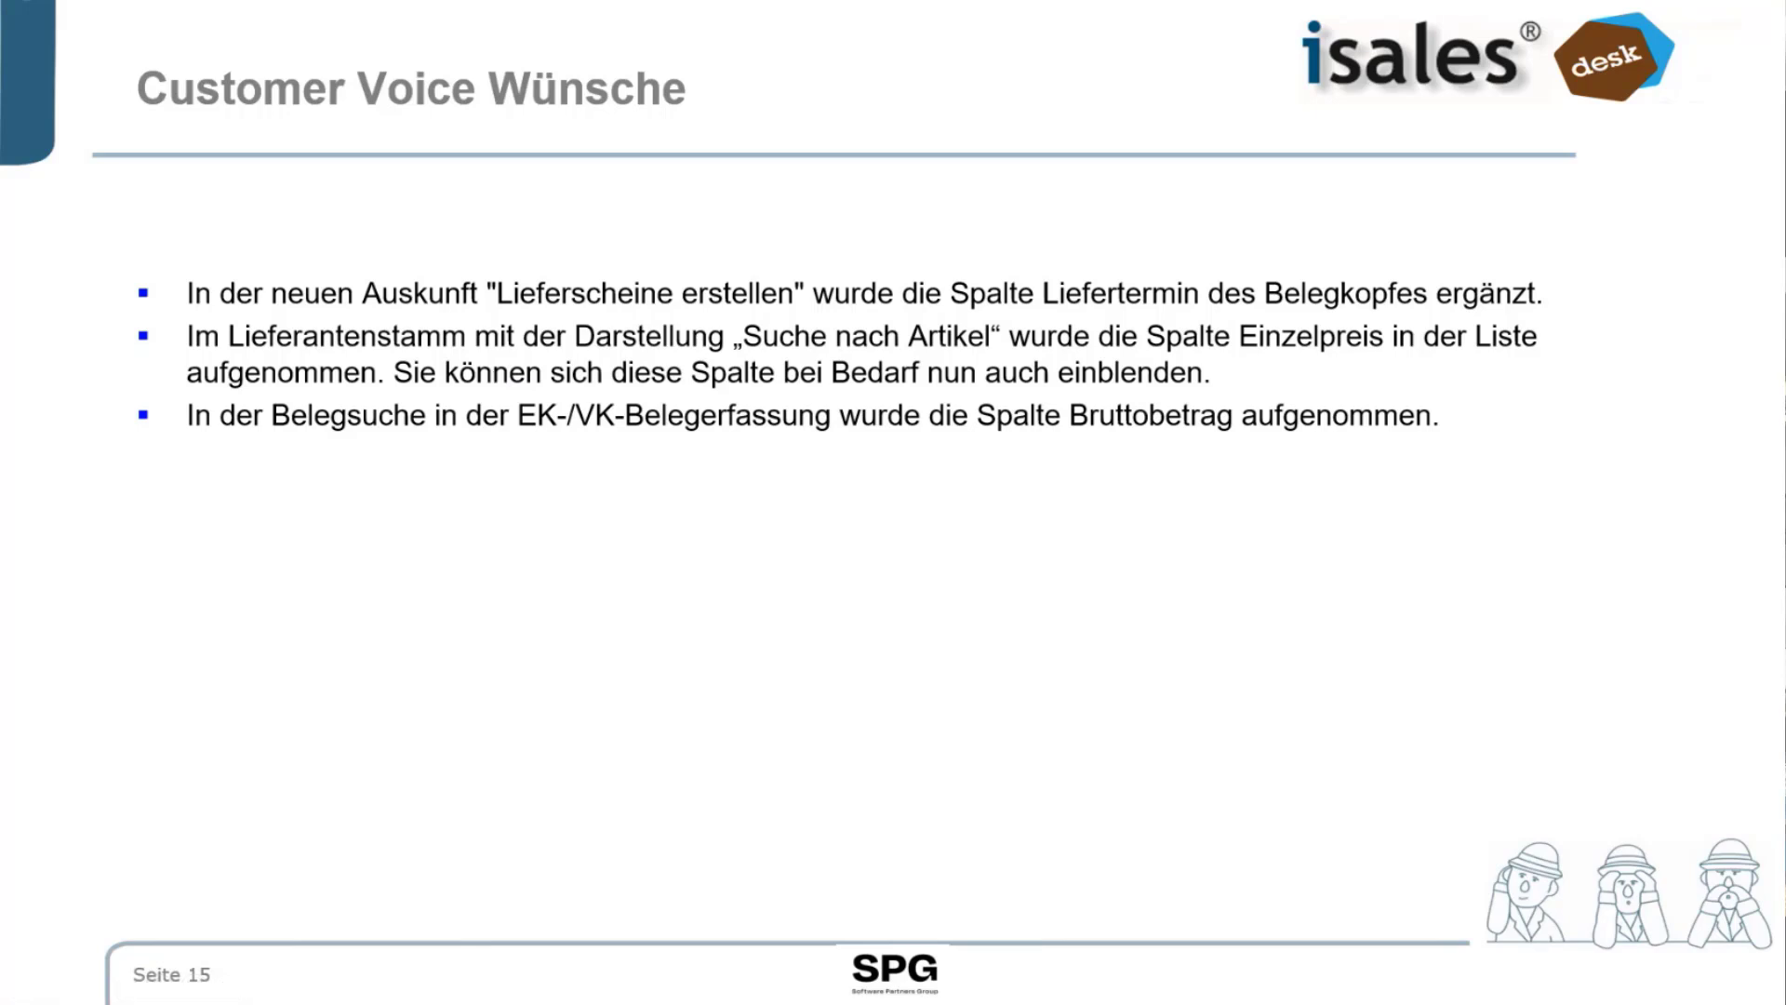
Step: Switch back to Sage 100, open Lieferanten from the Stammdaten, and check the available Darstellung options without changing the view
{"action": "key", "text": "alt+Tab"}
{"action": "left_click", "coordinate": [20, 385]}
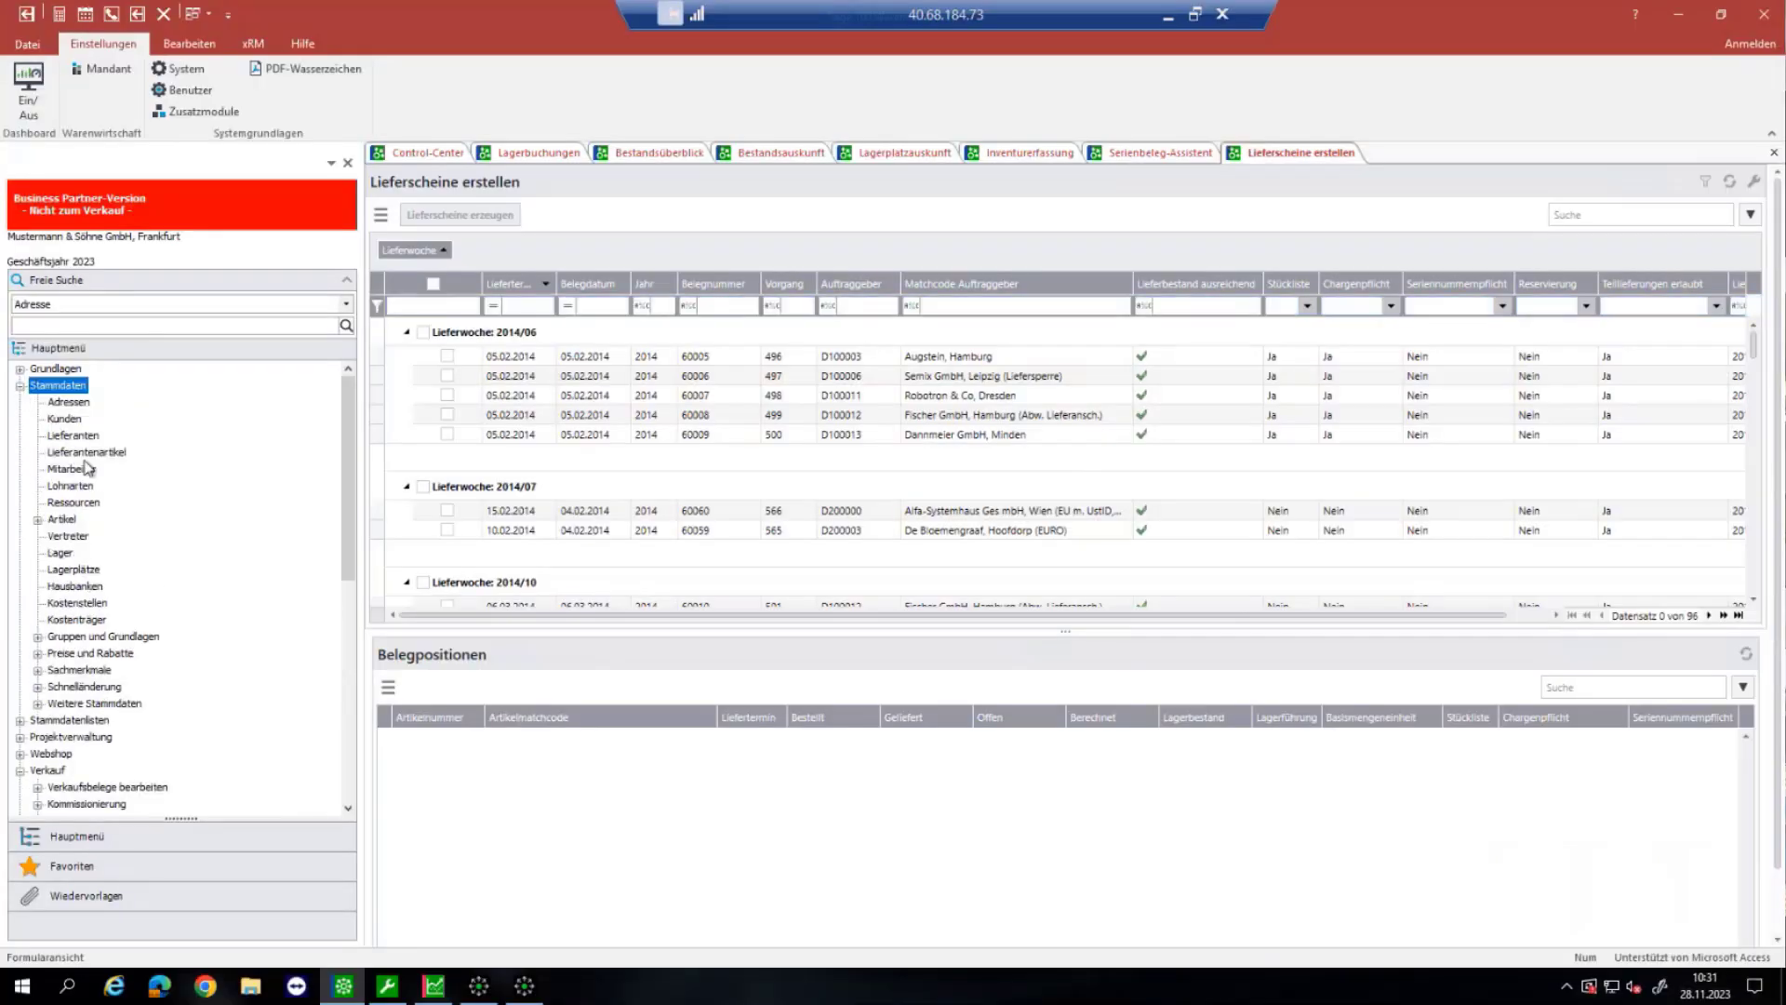
{"action": "double_click", "coordinate": [72, 436]}
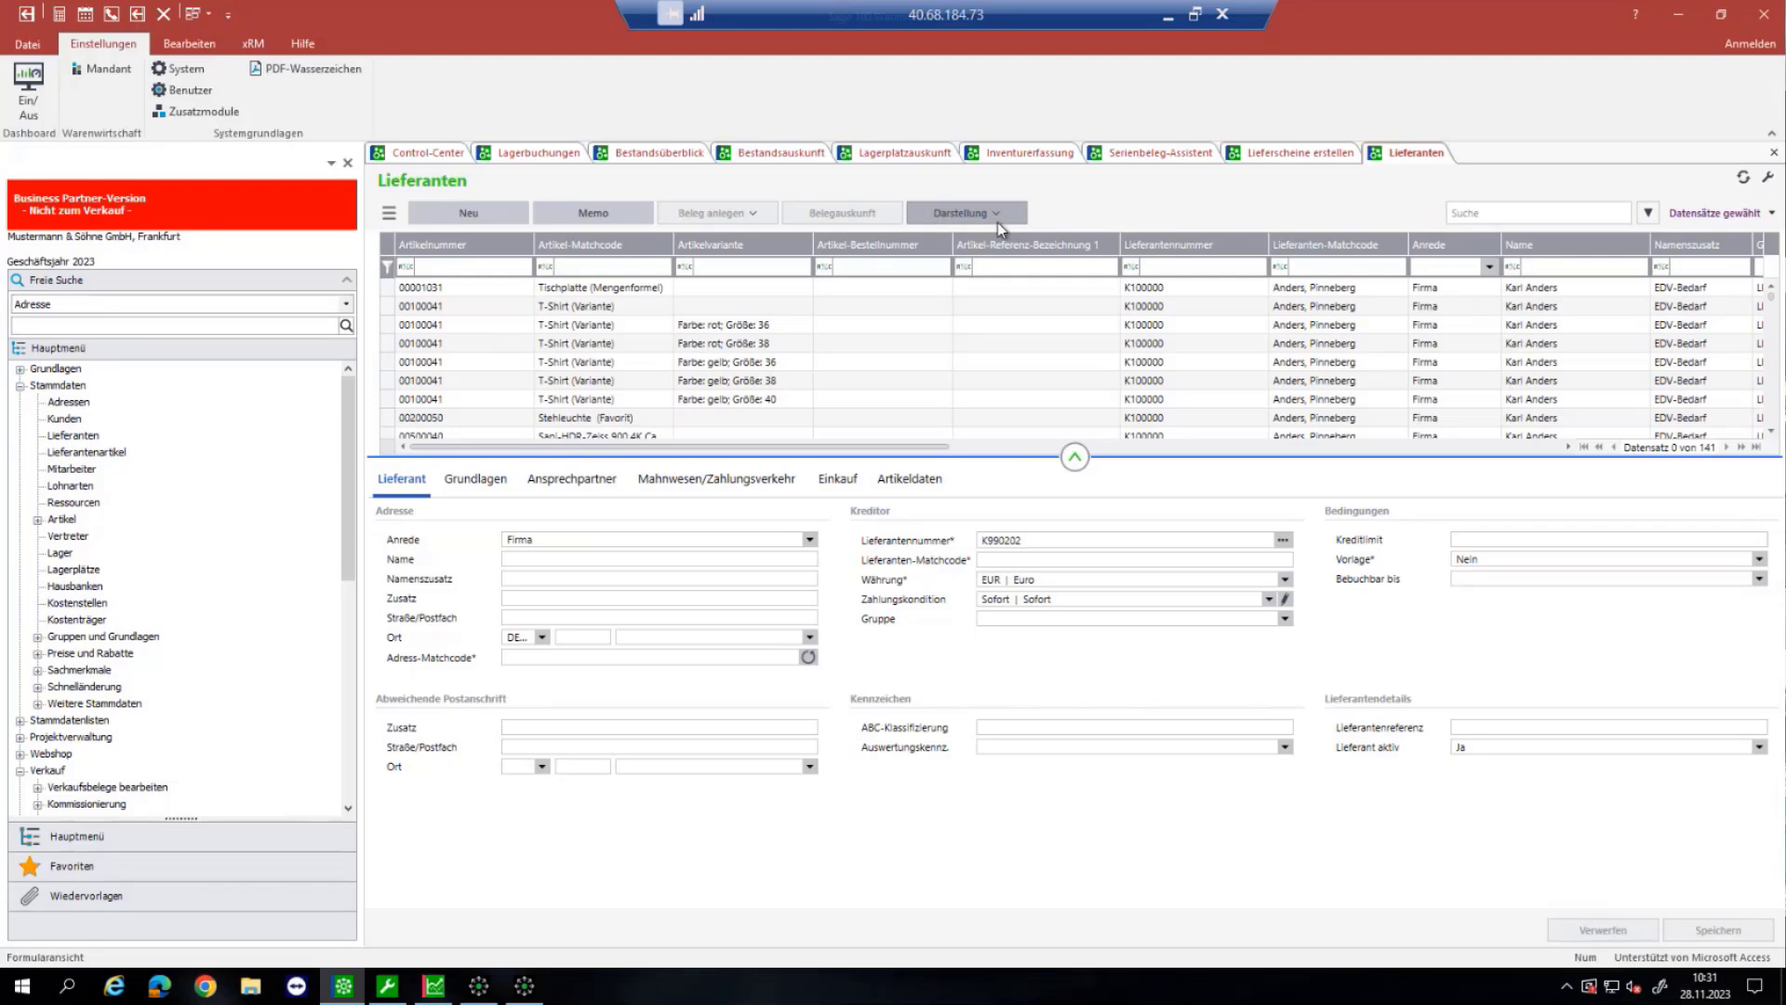
{"action": "left_click", "coordinate": [998, 221]}
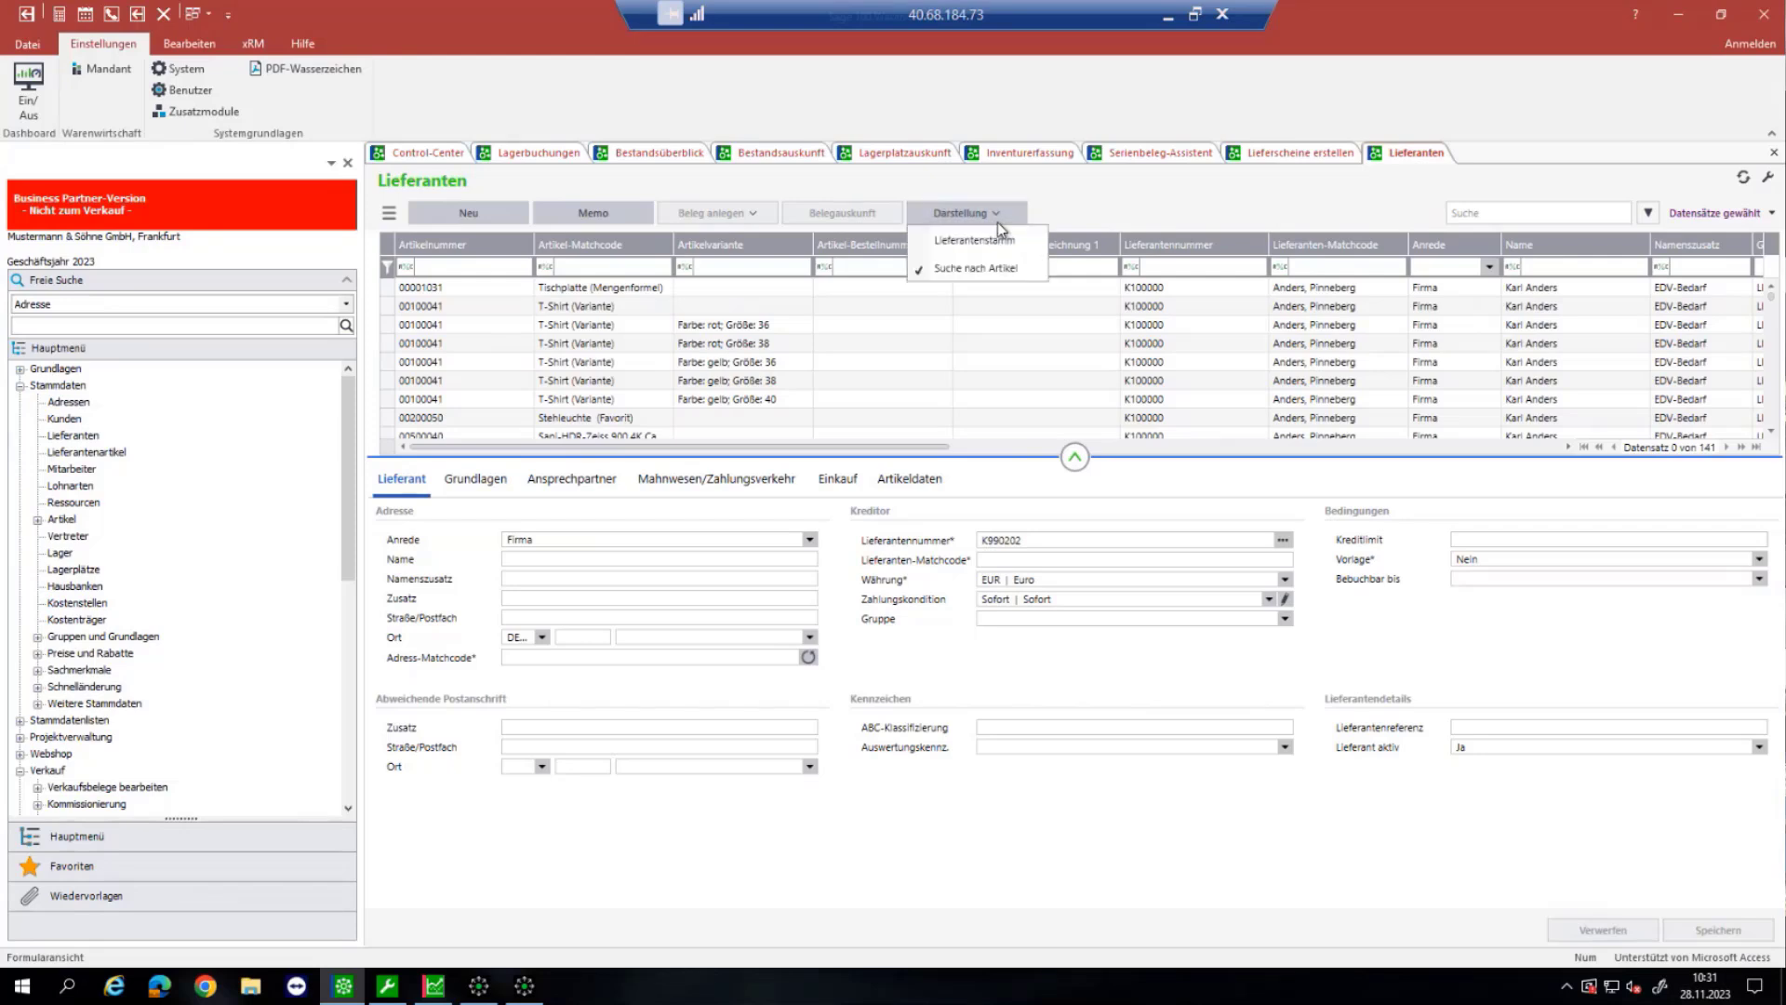
{"action": "left_click", "coordinate": [1166, 346]}
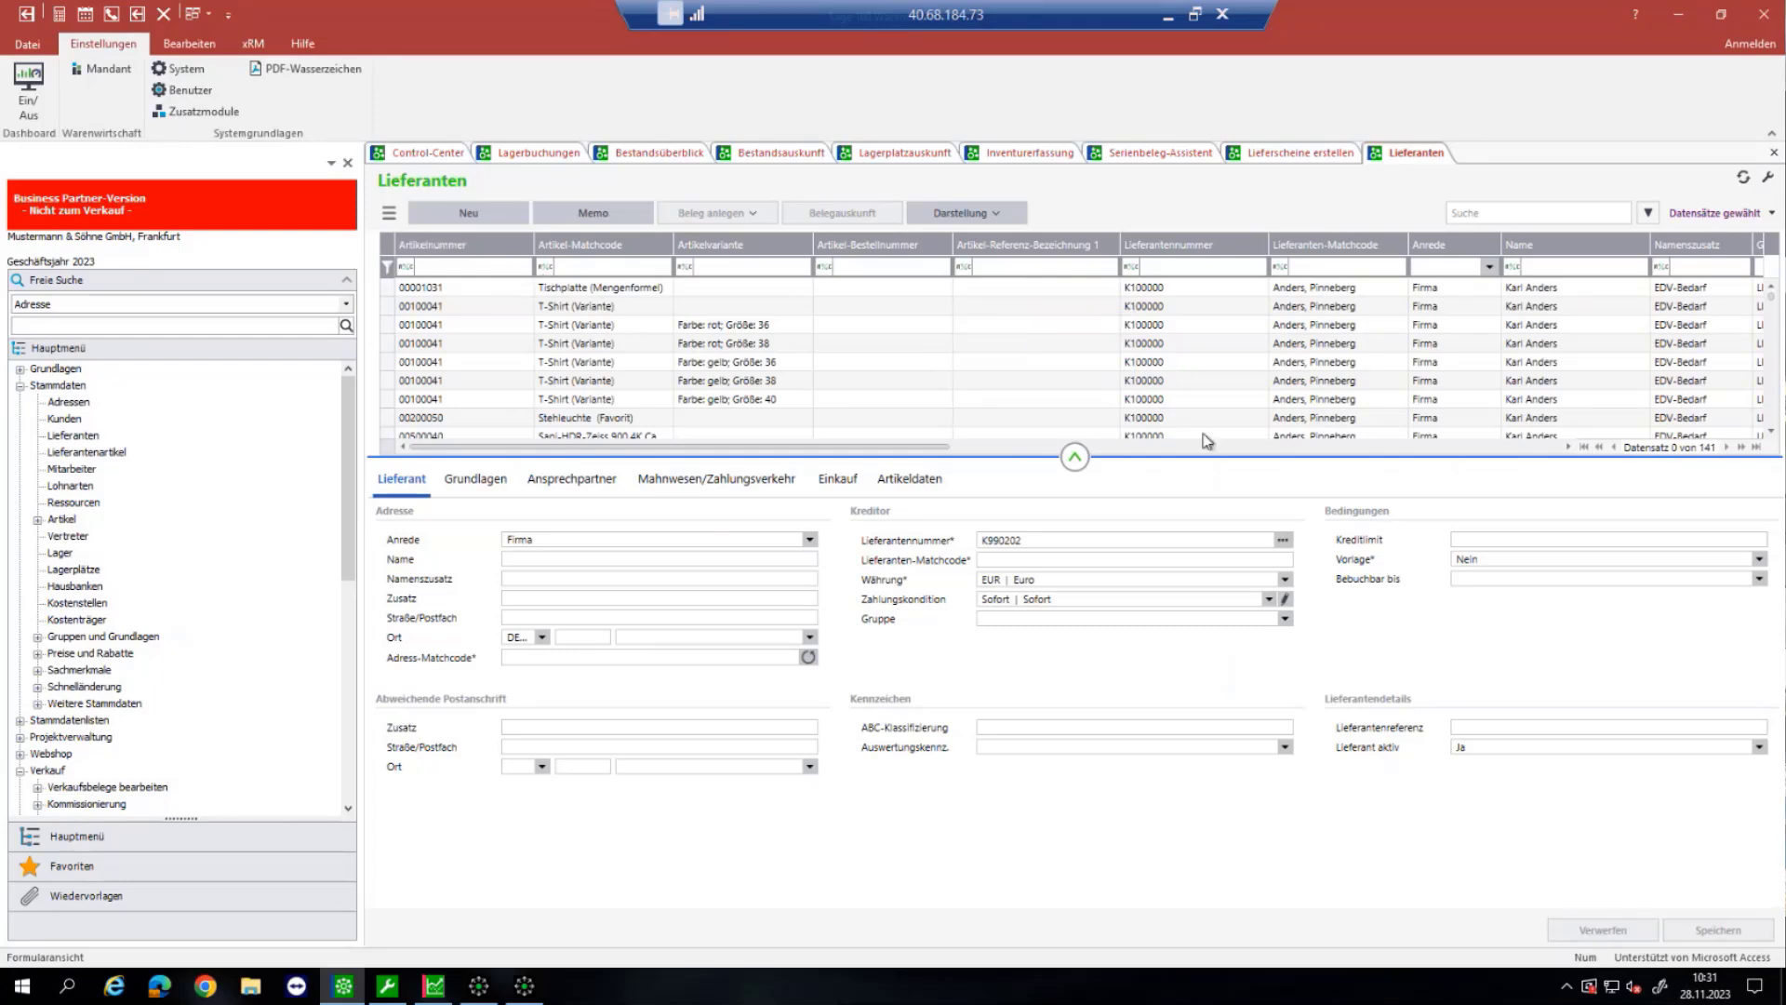
Step: Move the Einzelpreis column in the Lieferanten list forward so it directly follows Artikel-Matchcode
{"action": "left_click_drag", "start_coordinate": [871, 444], "coordinate": [1256, 433]}
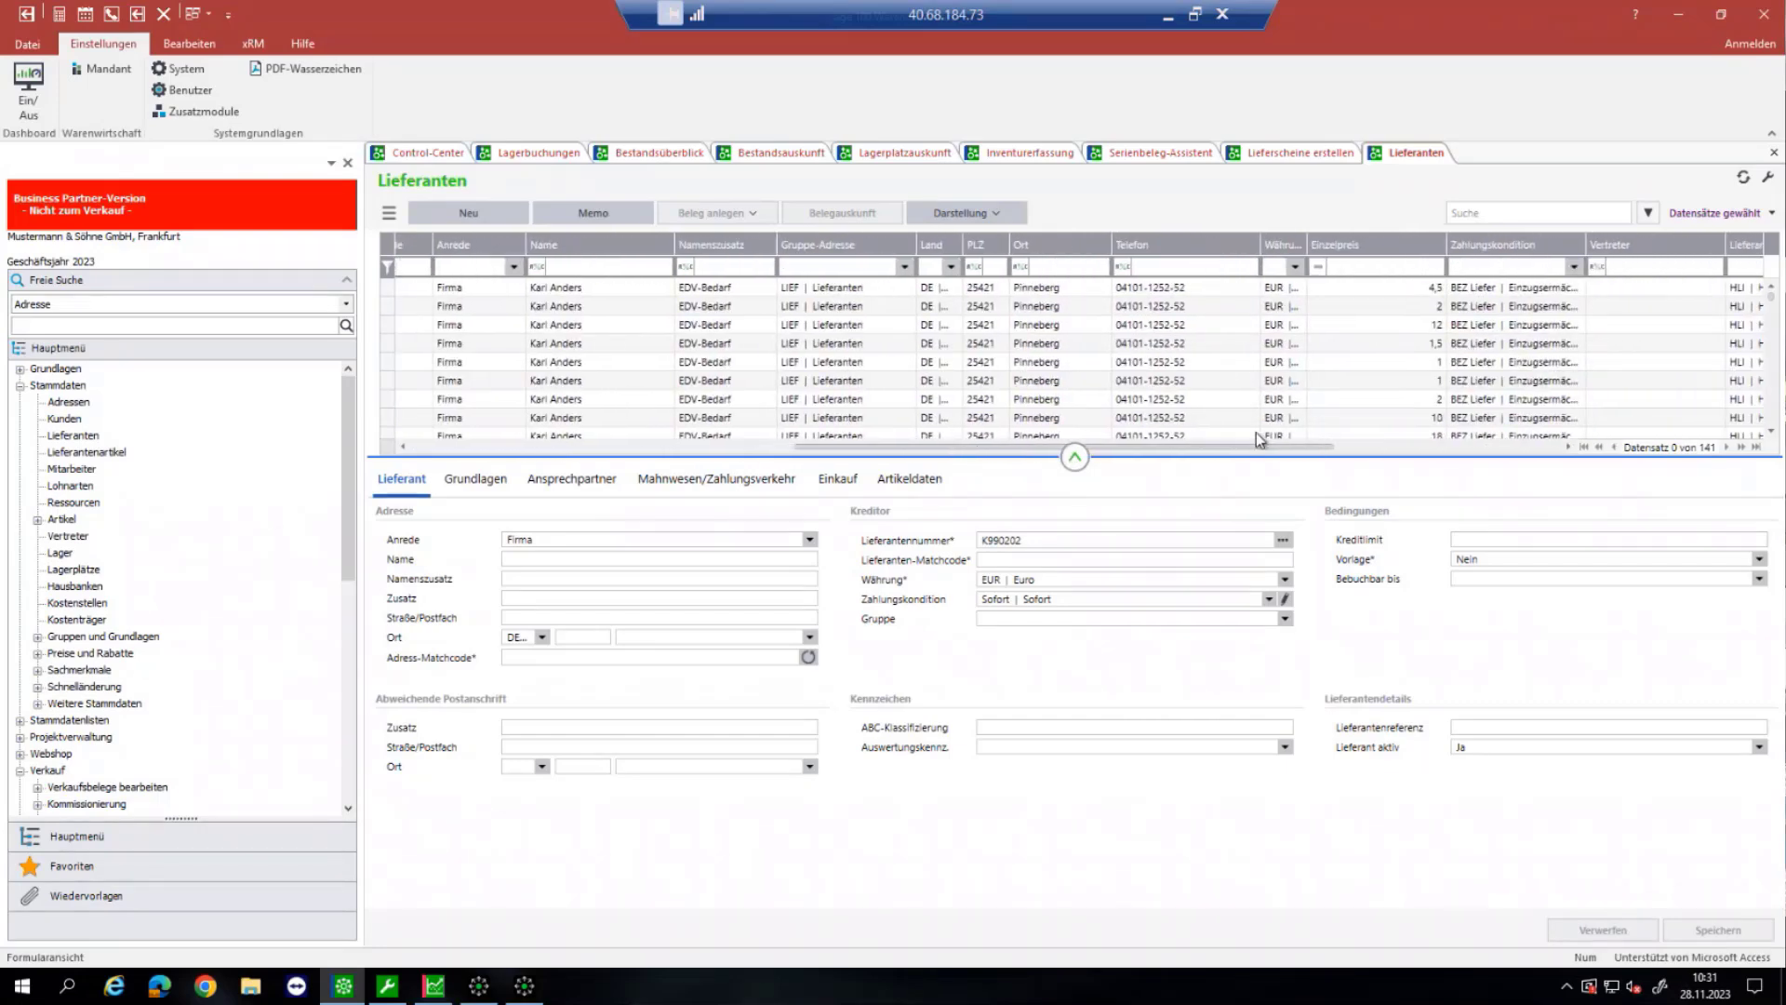
{"action": "left_click_drag", "start_coordinate": [1389, 251], "coordinate": [399, 250]}
{"action": "left_click_drag", "start_coordinate": [1004, 453], "coordinate": [632, 465]}
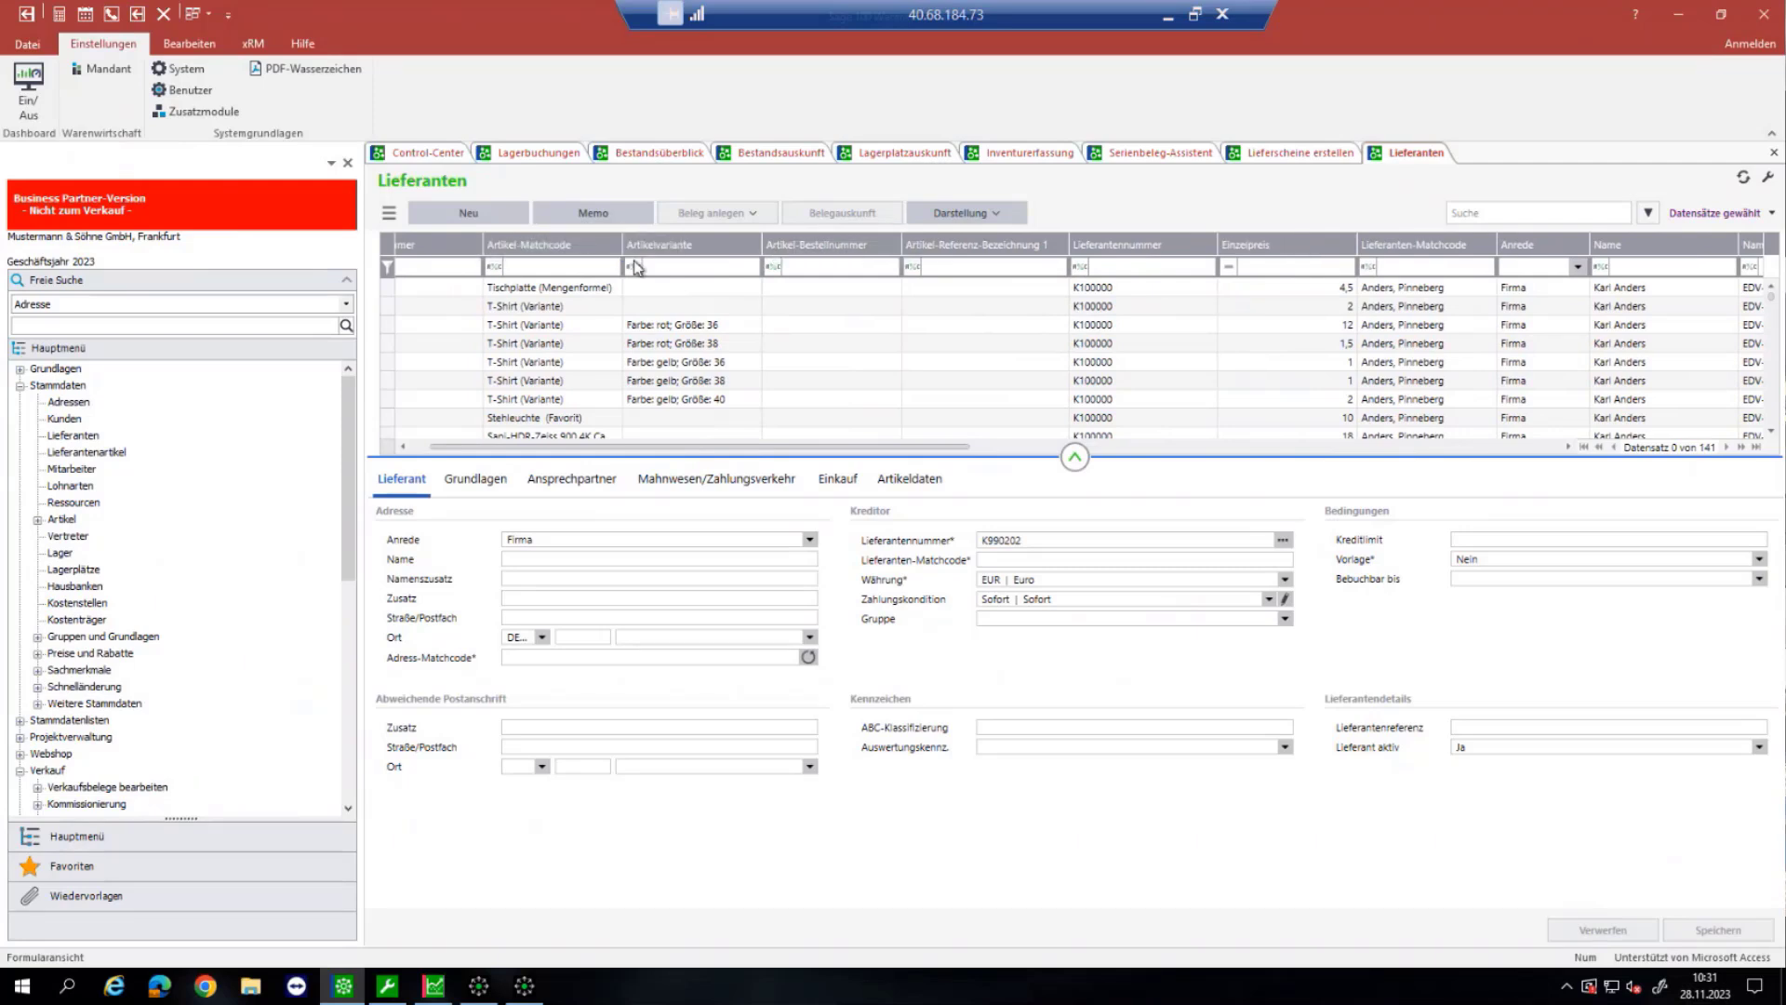
{"action": "left_click_drag", "start_coordinate": [696, 449], "coordinate": [592, 449]}
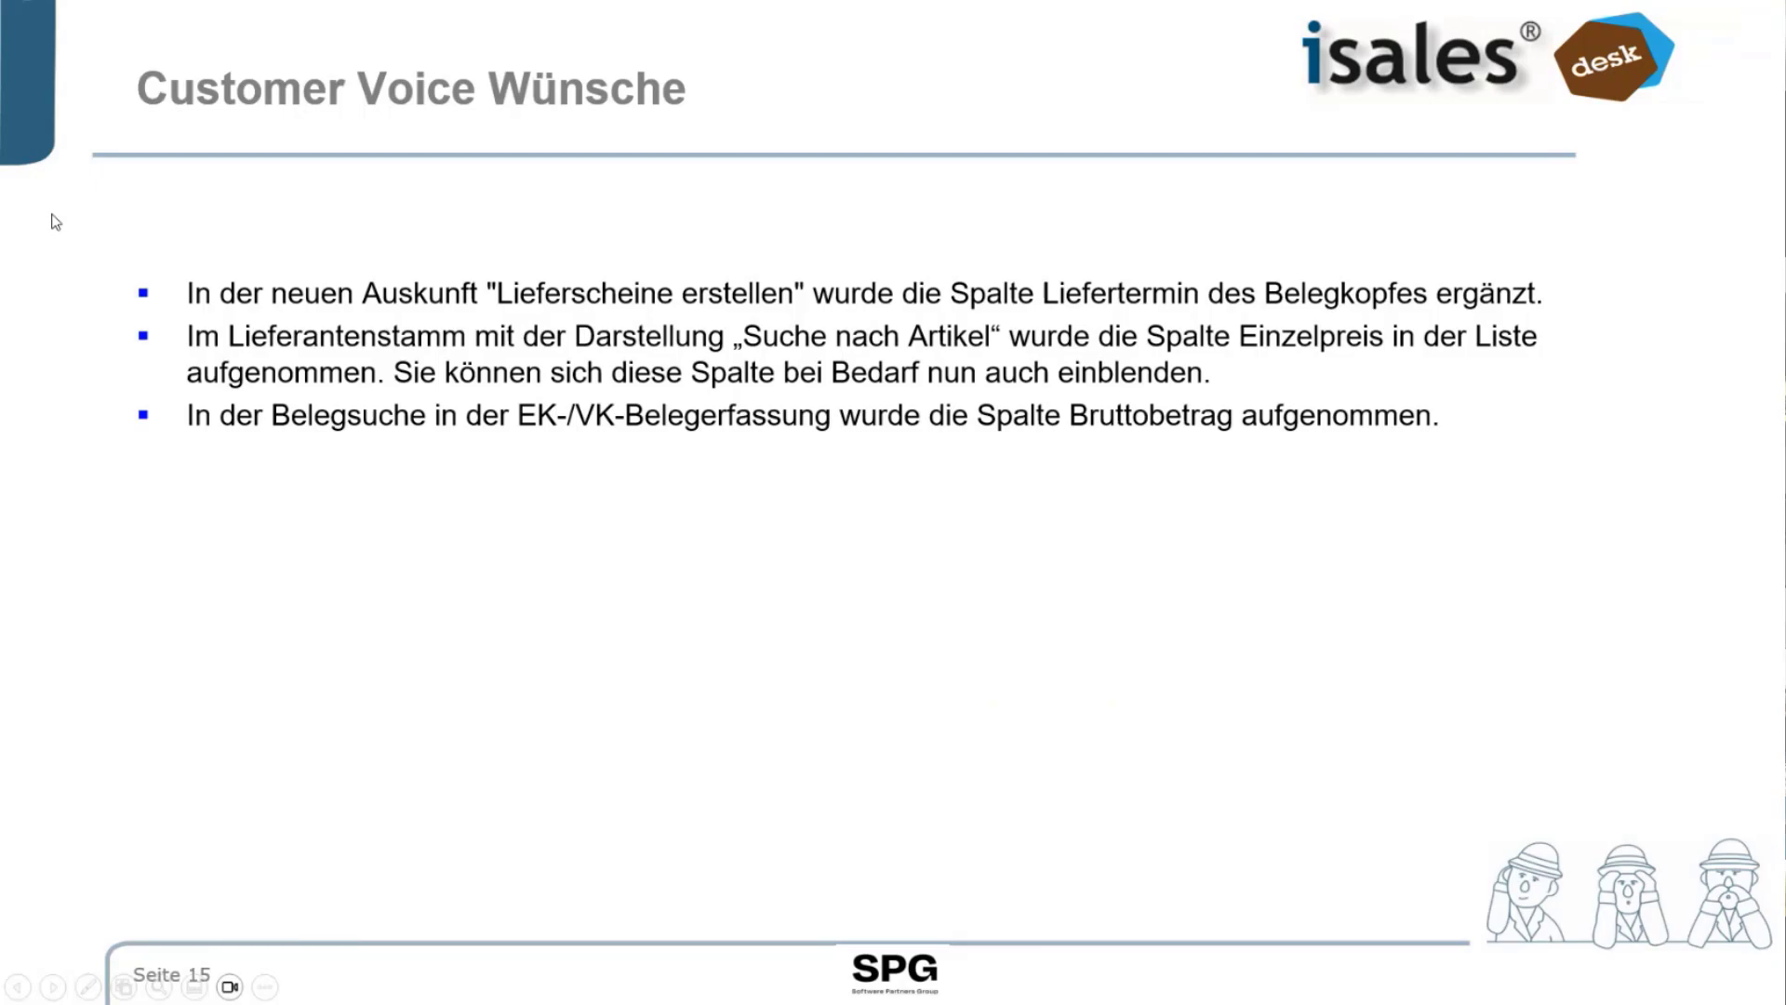
Step: Switch back to Sage 100 and open Verkaufsbelege bearbeiten with the standard configuration
{"action": "key", "text": "alt+Tab"}
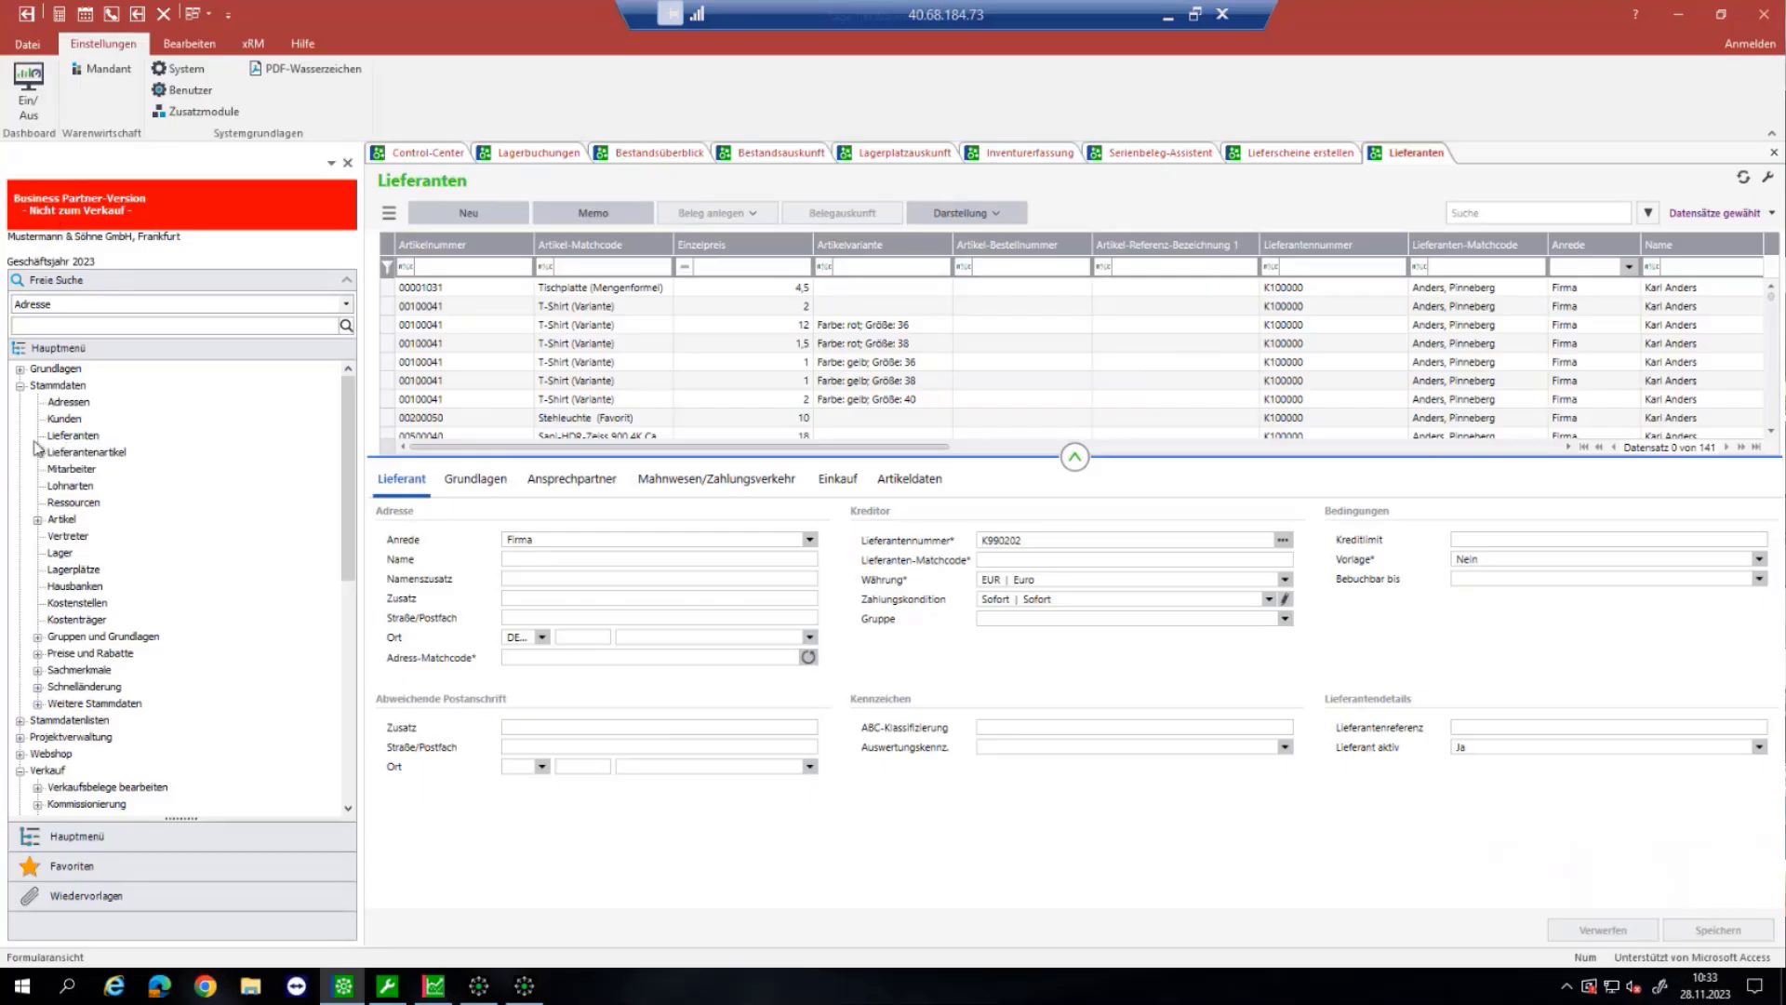
{"action": "left_click", "coordinate": [58, 790]}
{"action": "double_click", "coordinate": [59, 790]}
{"action": "double_click", "coordinate": [121, 786]}
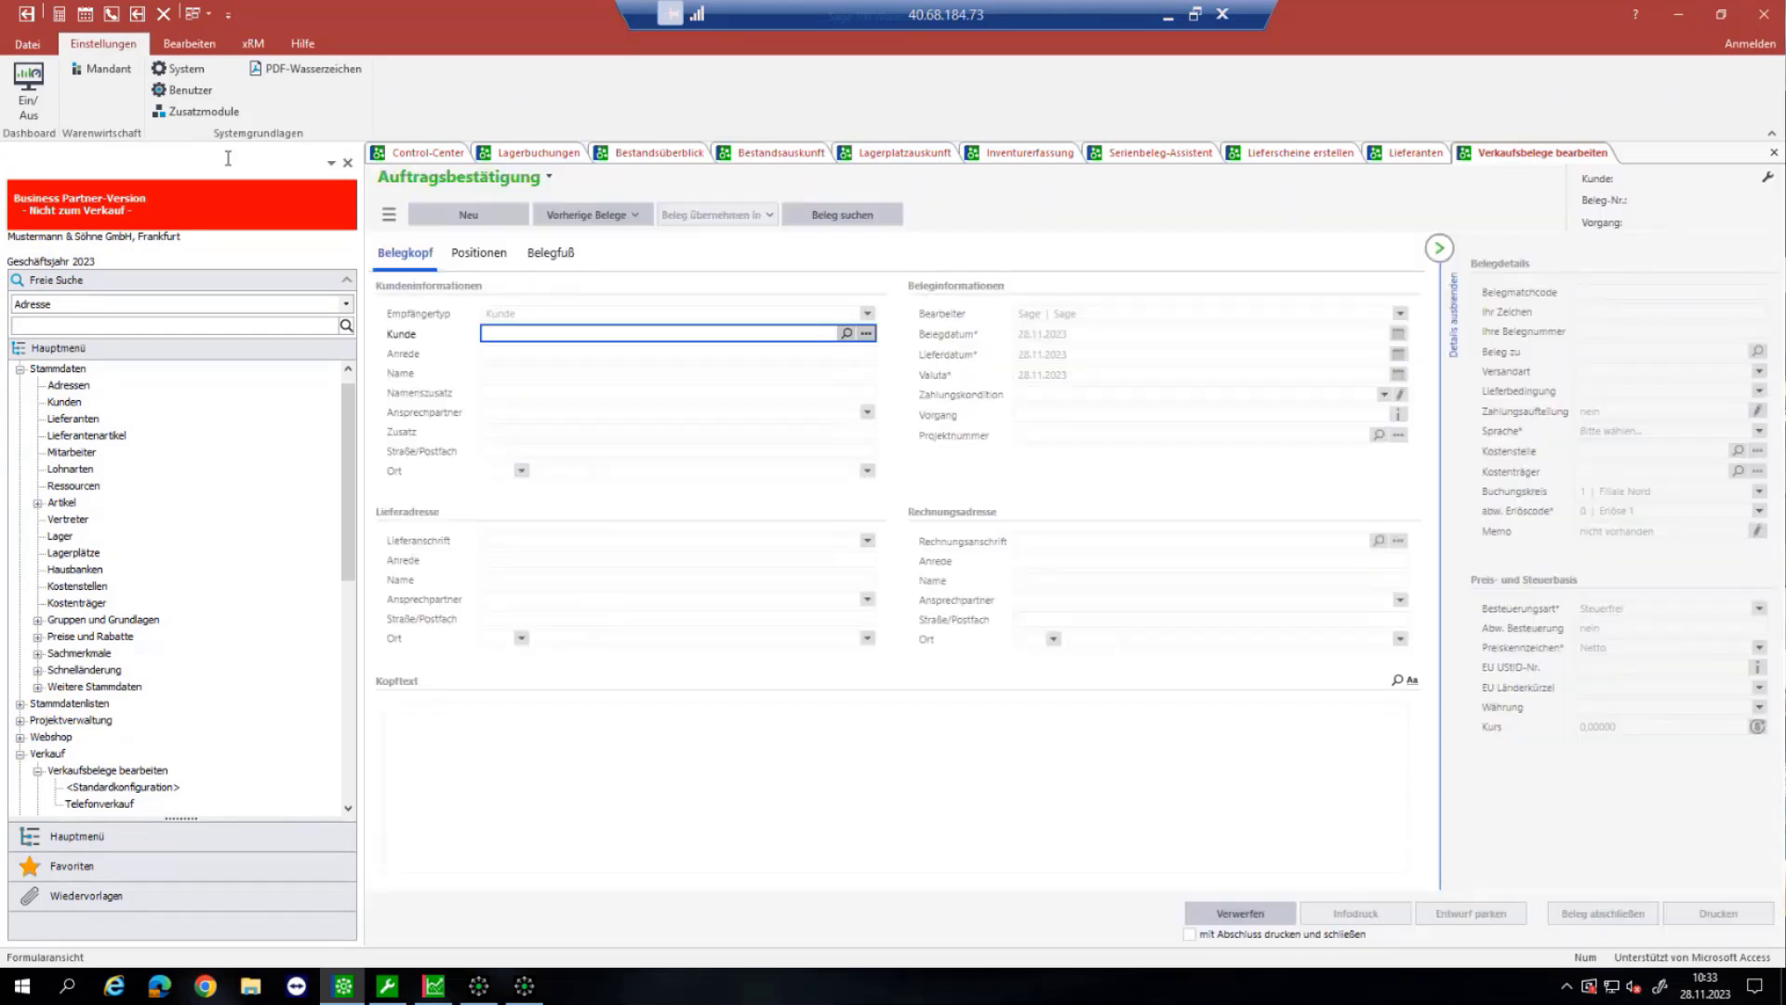
Step: Examine the Bruttobetrag column and the list settings in the VK Belegnummernsuche, and close the search without adopting a document
{"action": "left_click", "coordinate": [828, 223]}
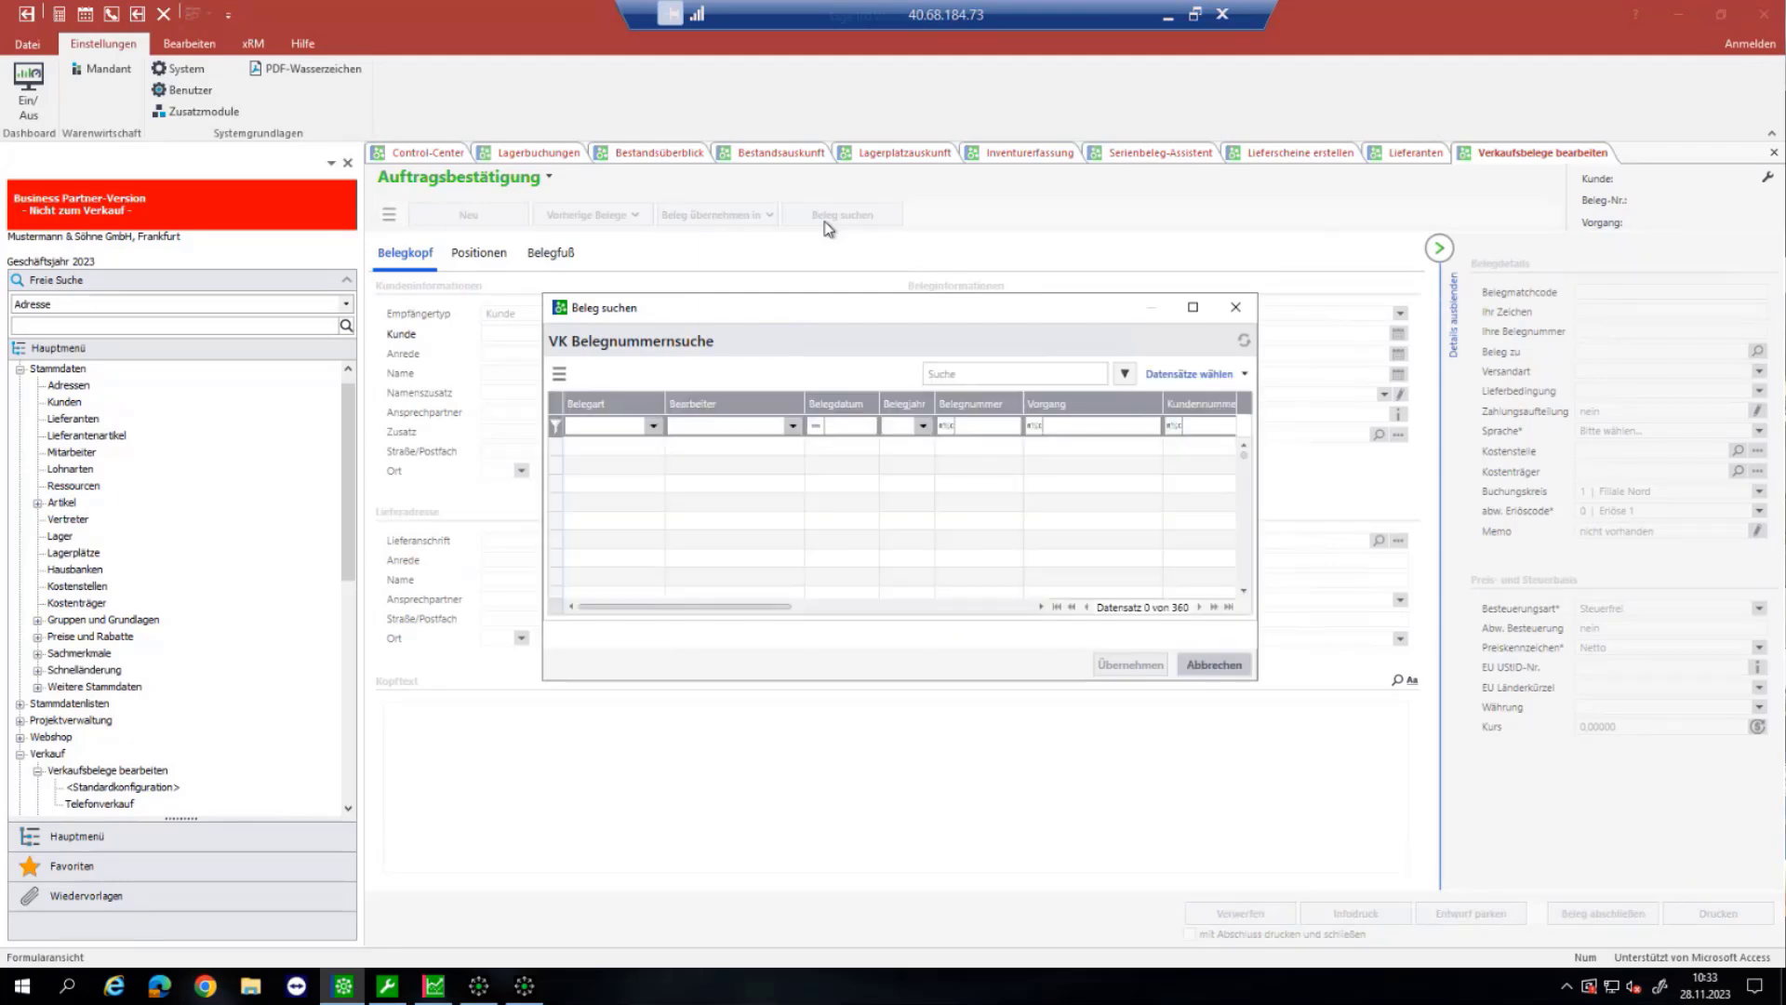
{"action": "left_click_drag", "start_coordinate": [685, 605], "coordinate": [1002, 616]}
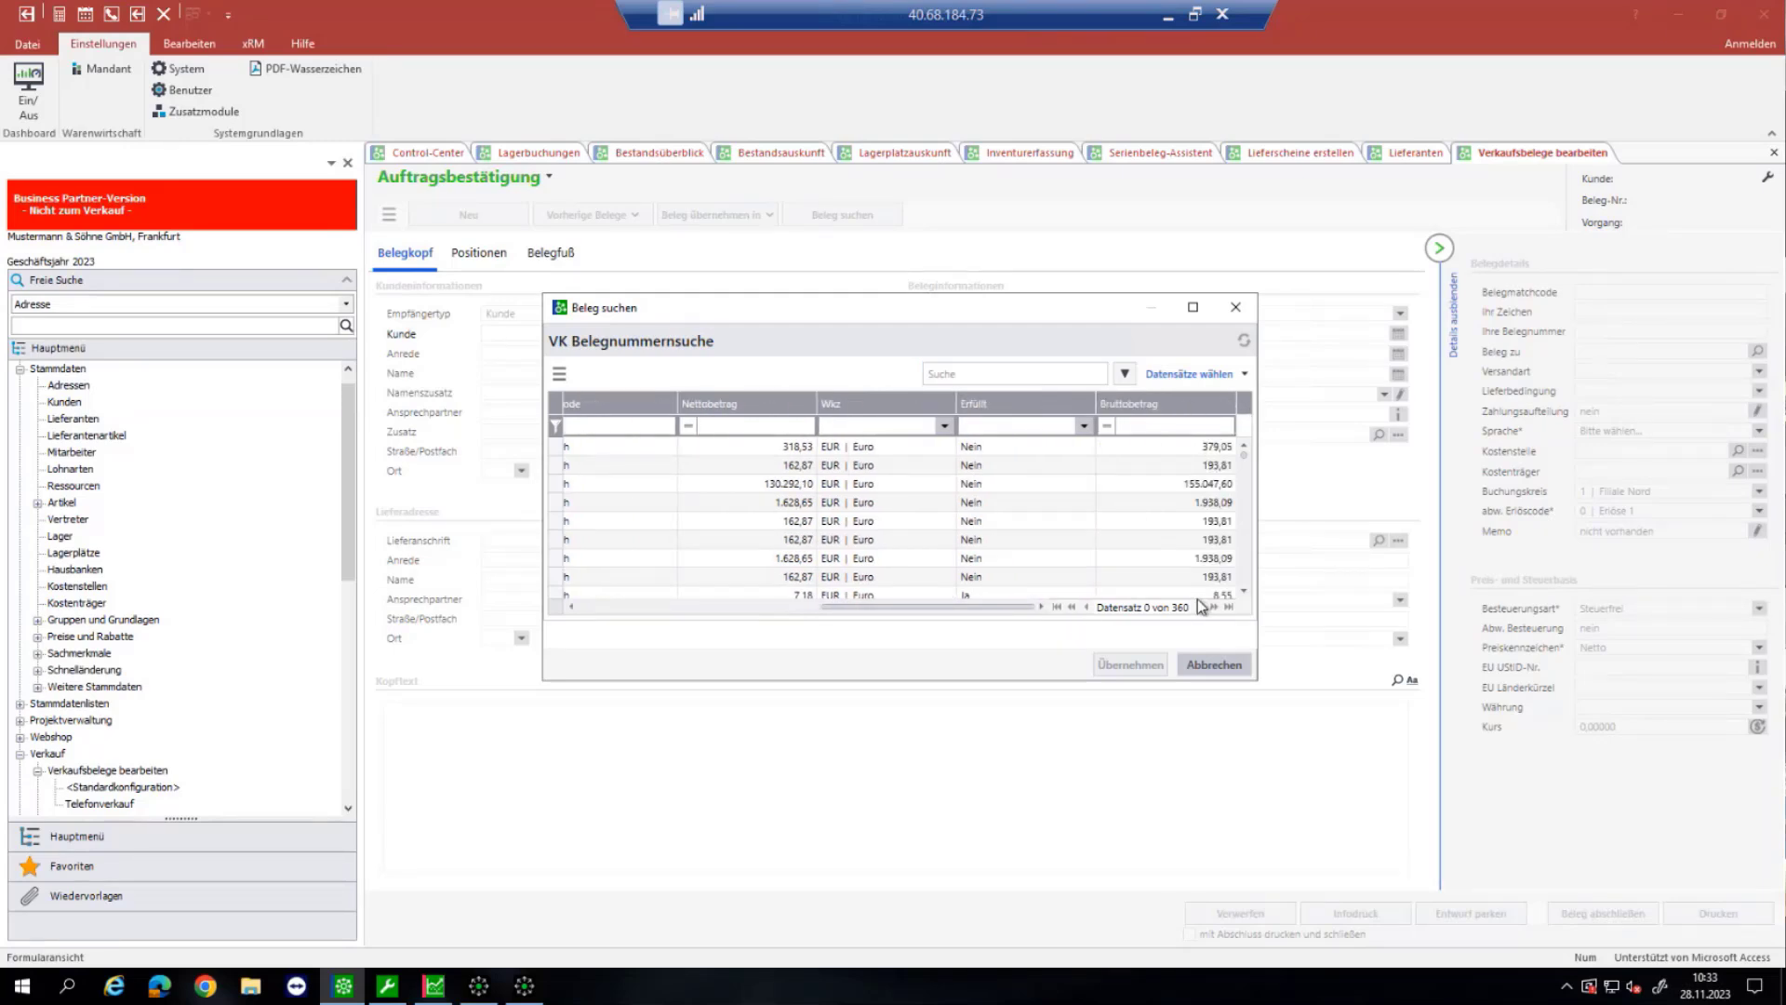
{"action": "left_click", "coordinate": [561, 376]}
{"action": "mouse_move", "coordinate": [615, 461]}
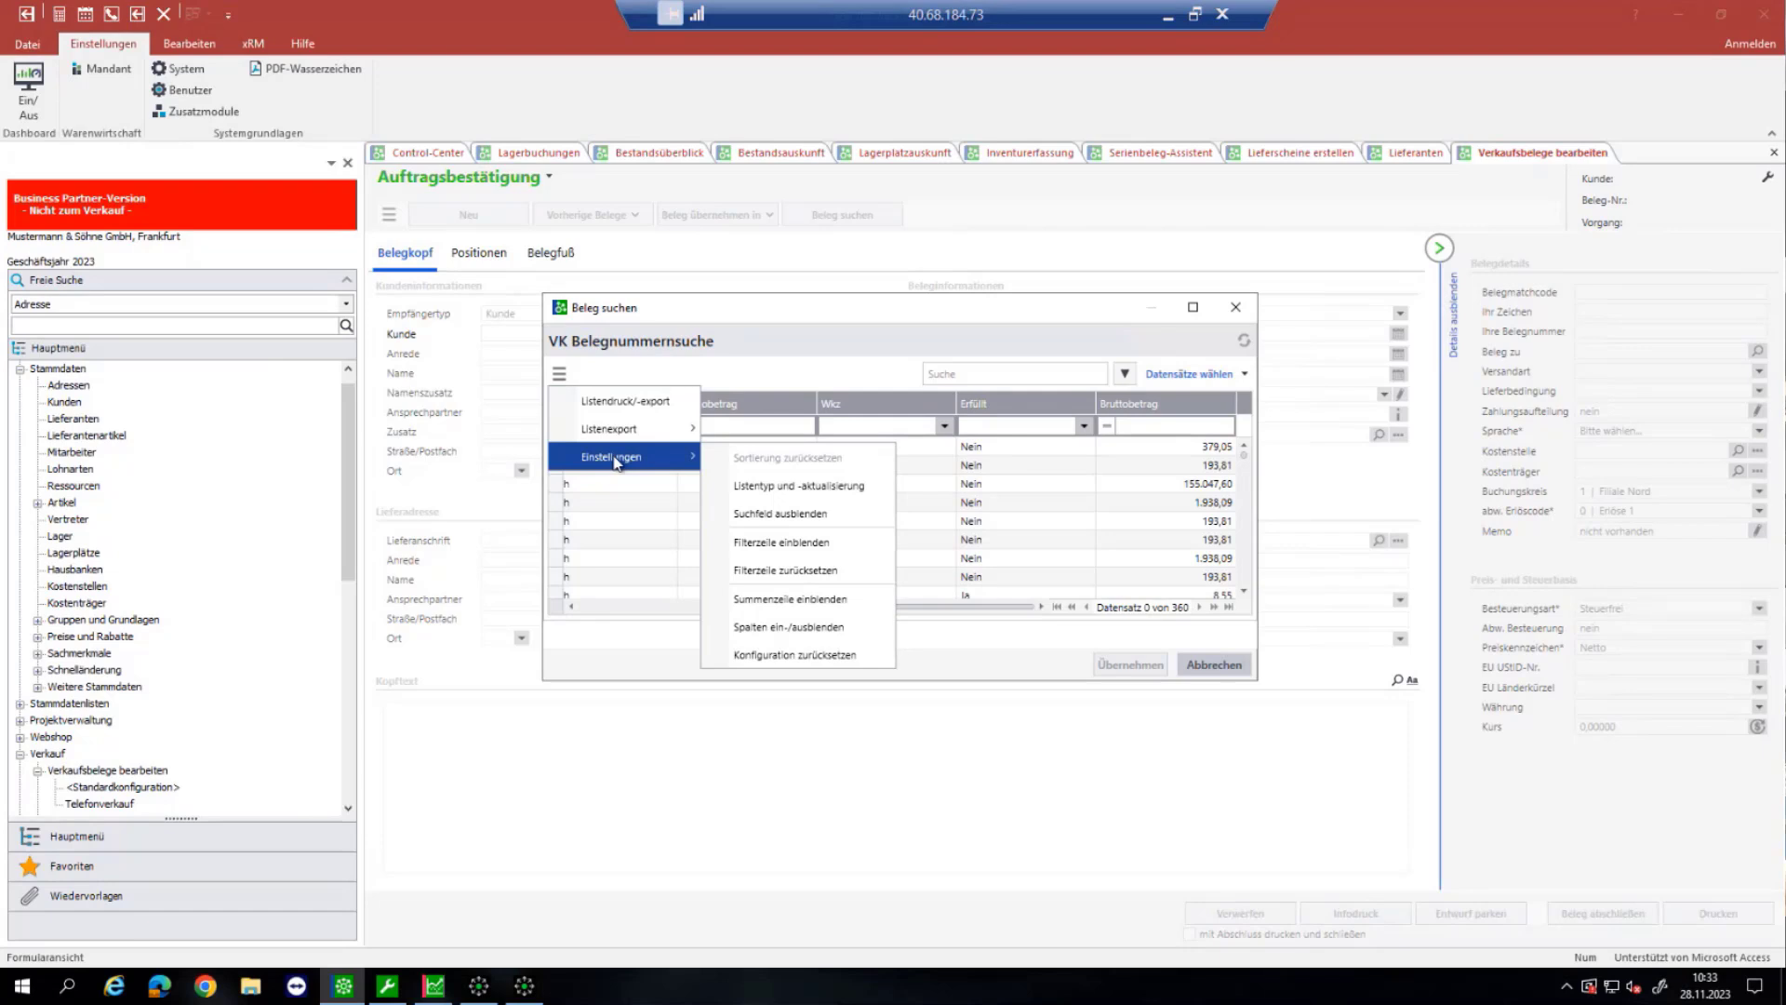
{"action": "left_click", "coordinate": [1075, 311]}
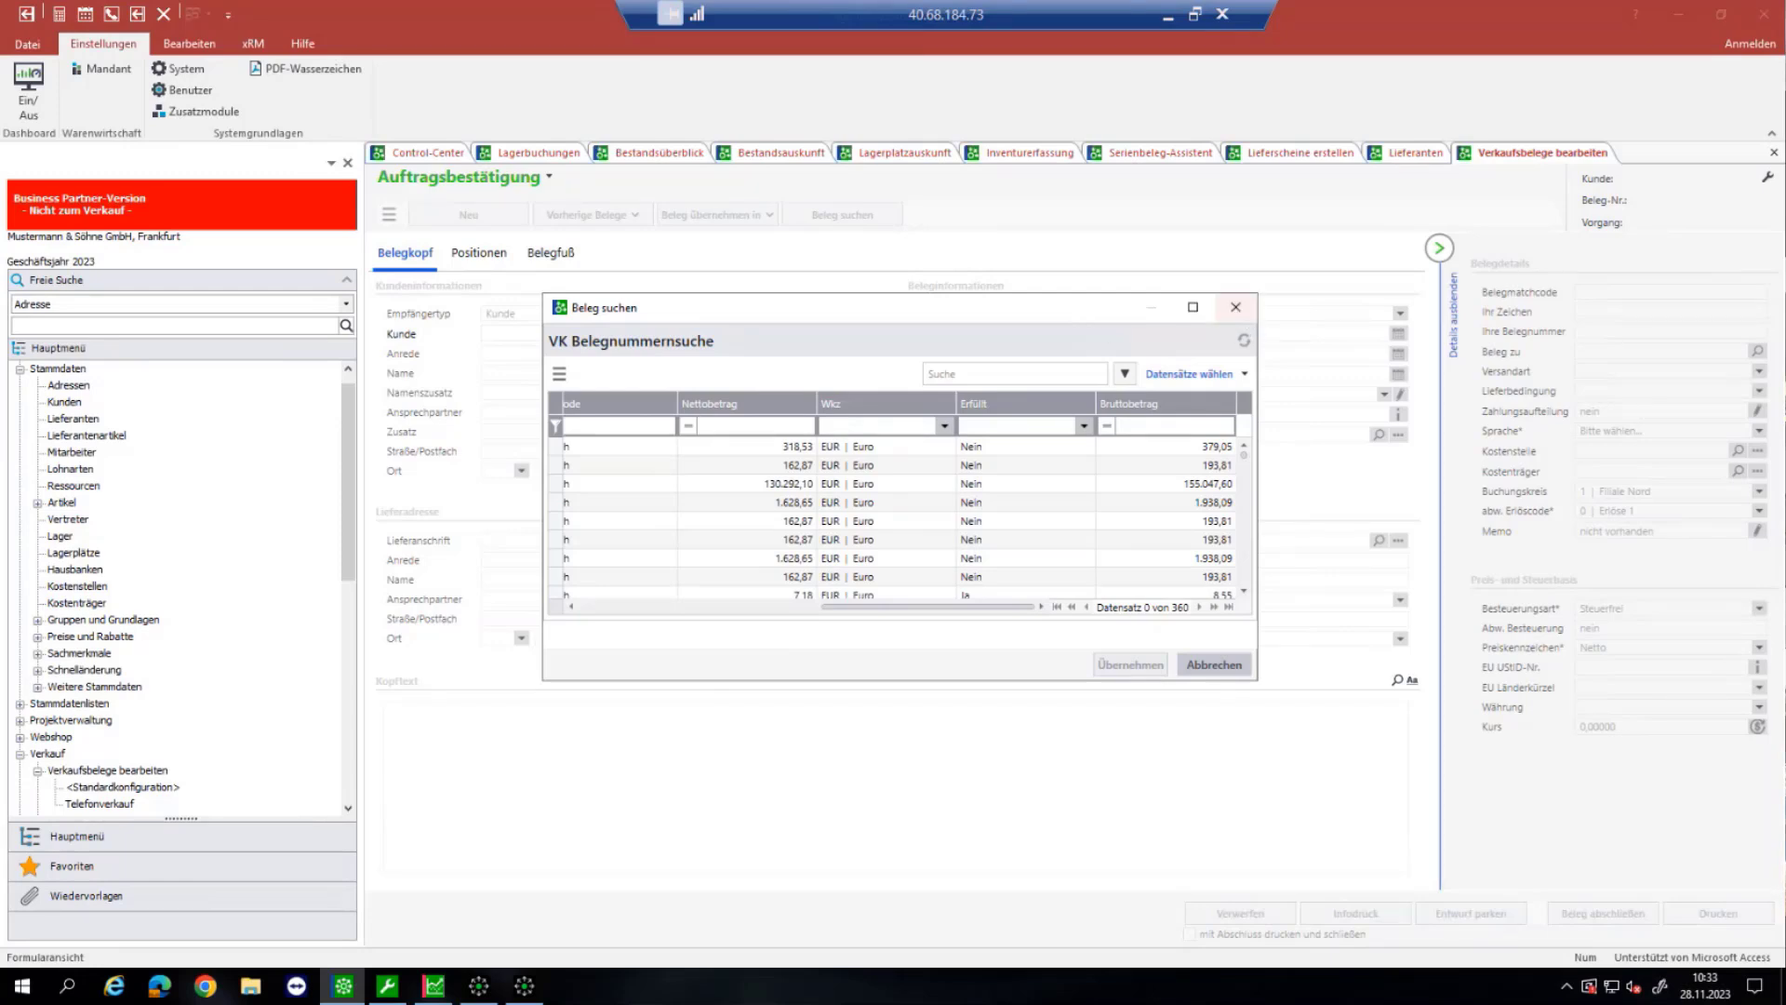
{"action": "left_click", "coordinate": [1236, 307]}
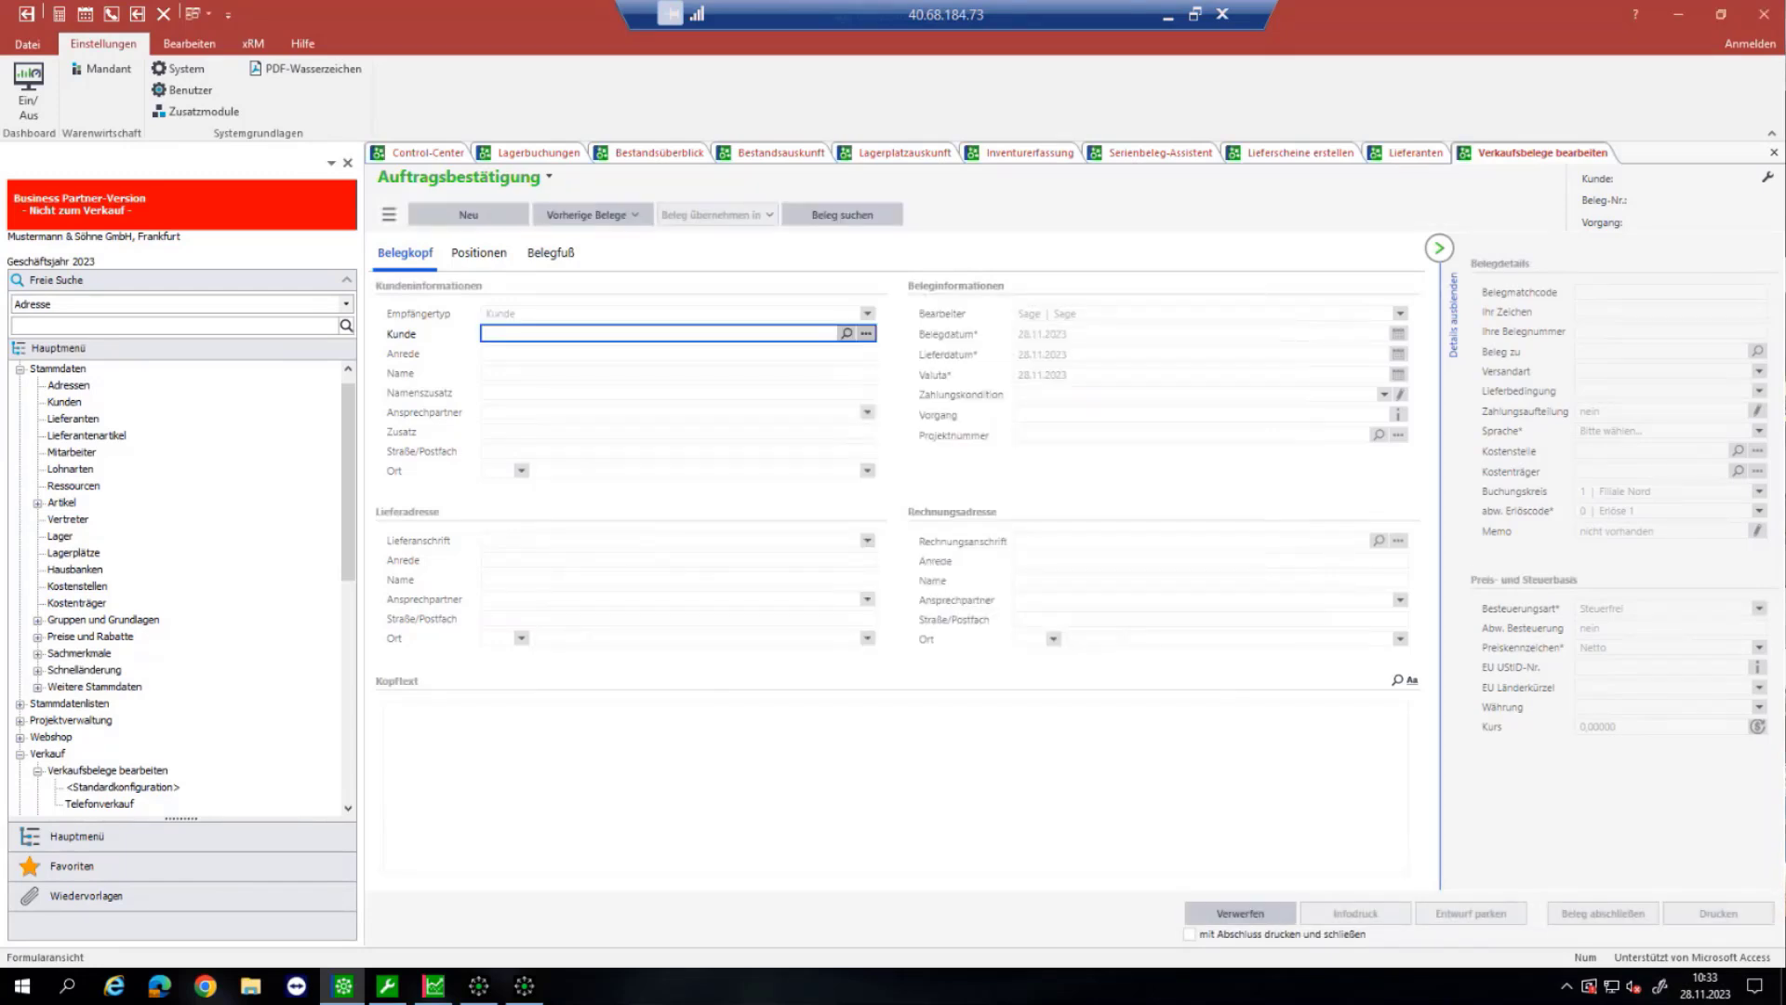
Step: Switch to the presentation and advance to the "Customer Voice Wünsche (2)" slide
{"action": "key", "text": "alt+Tab"}
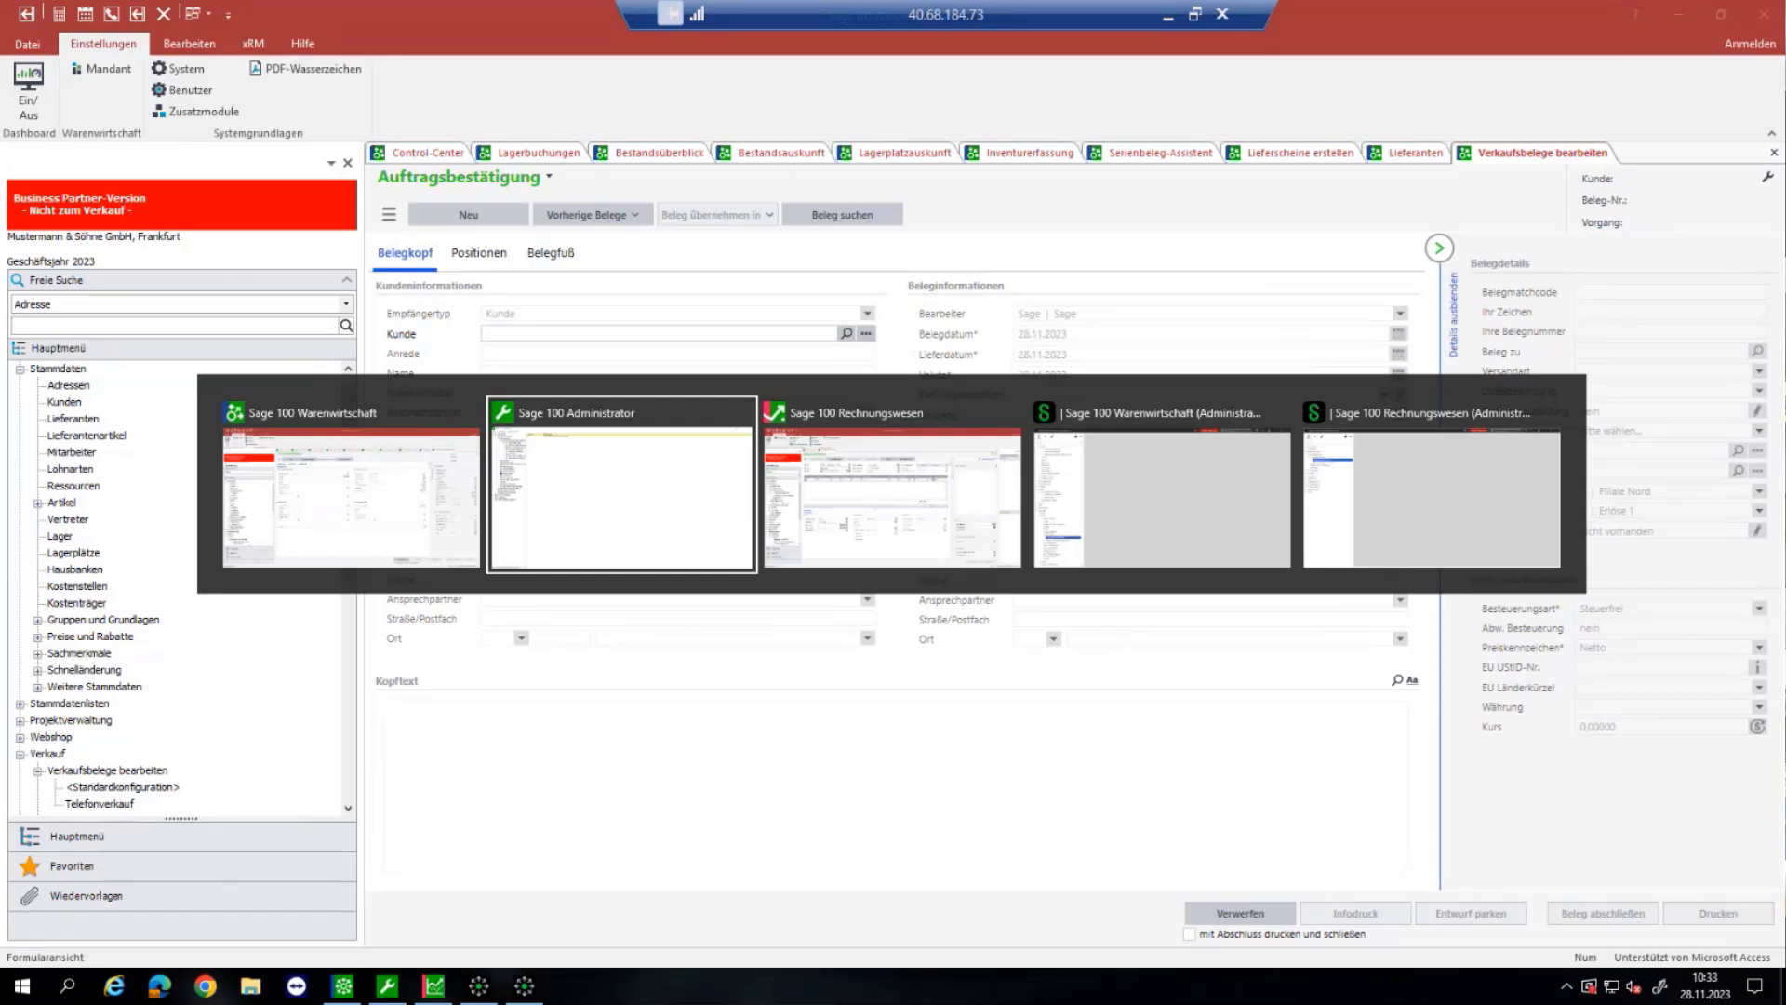
{"action": "key", "text": "alt+Tab"}
{"action": "key", "text": "alt+Tab"}
{"action": "key", "text": "alt+Tab"}
{"action": "key", "text": "alt+Tab"}
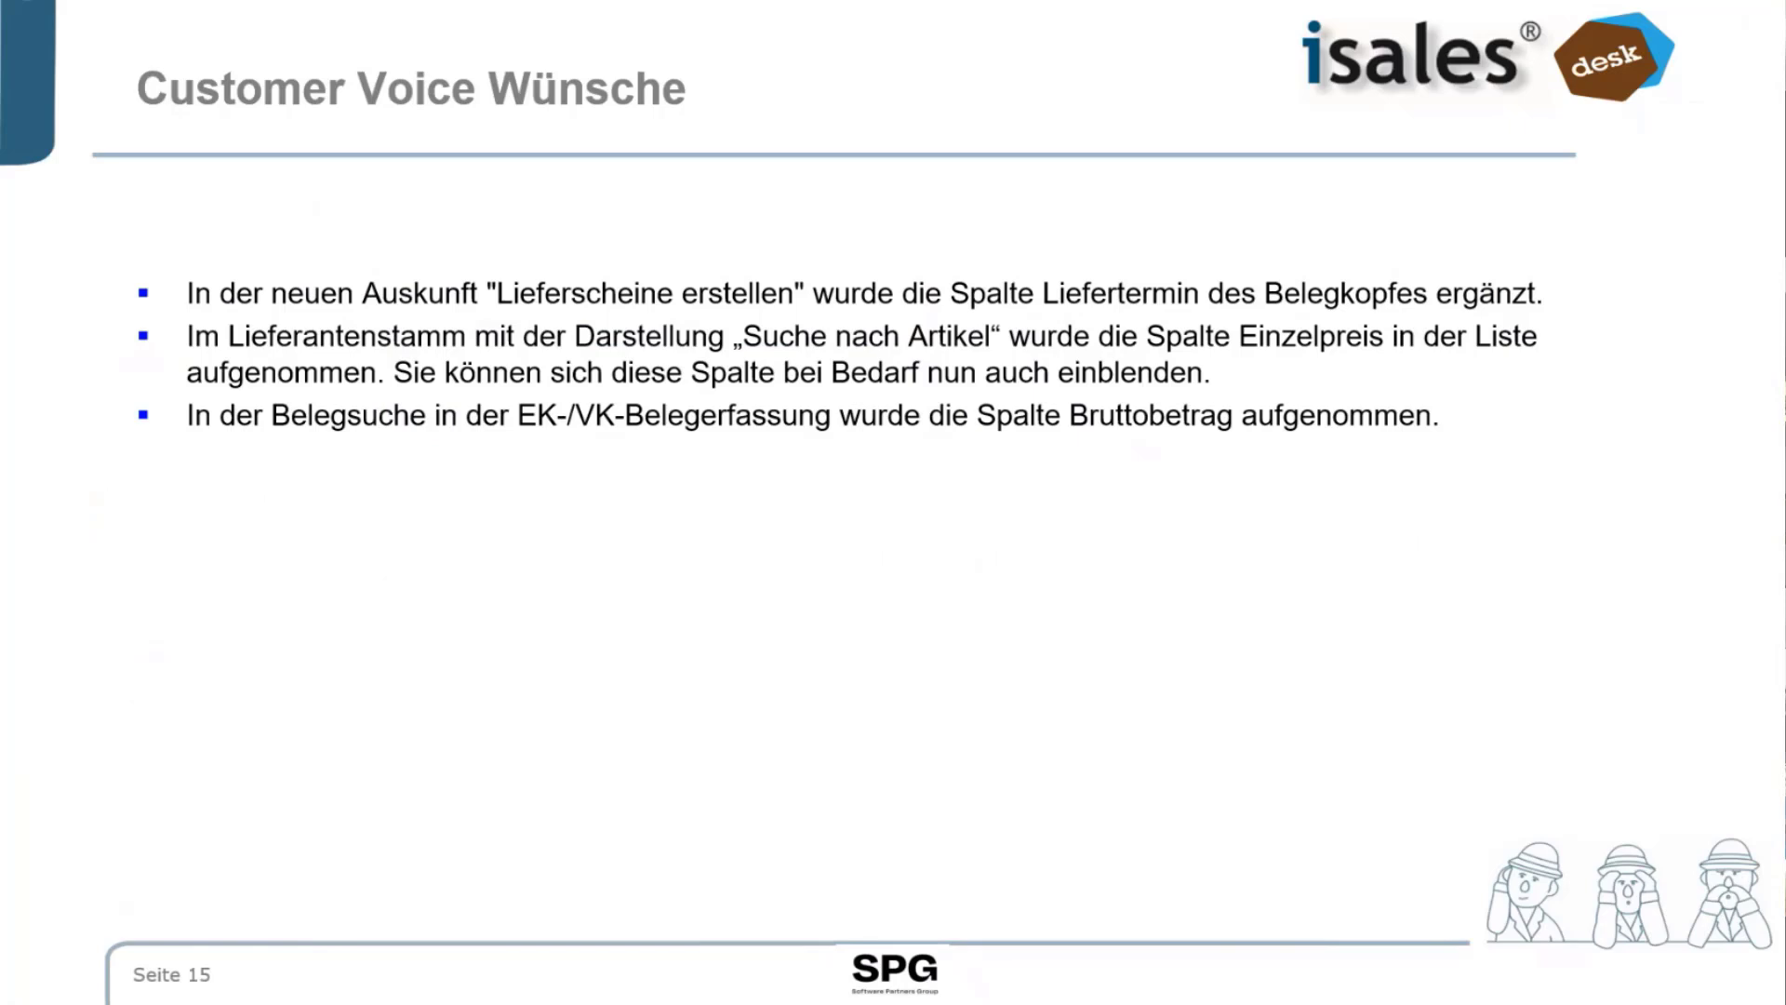
{"action": "left_click", "coordinate": [354, 395]}
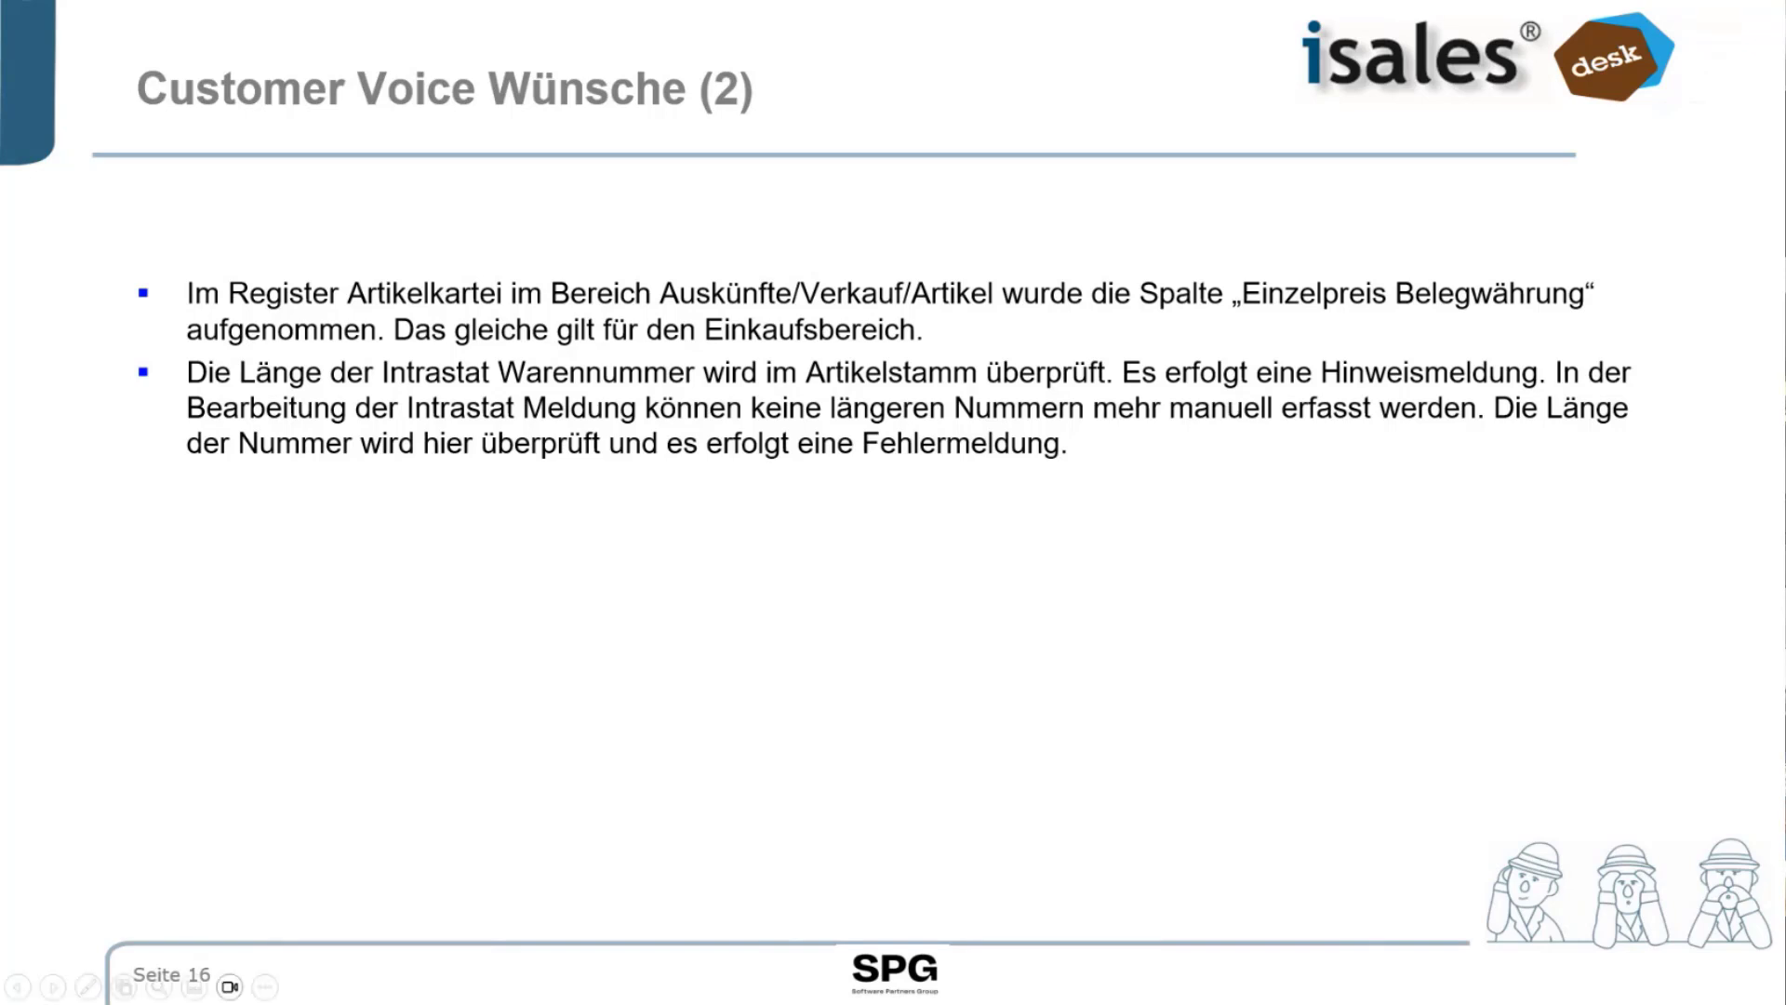
Step: Switch back to Sage 100 and open the Verkauf Artikelauskunft from Auskünfte for the article 00200050 Stehleuchte (Favorit)
{"action": "key", "text": "alt+Tab"}
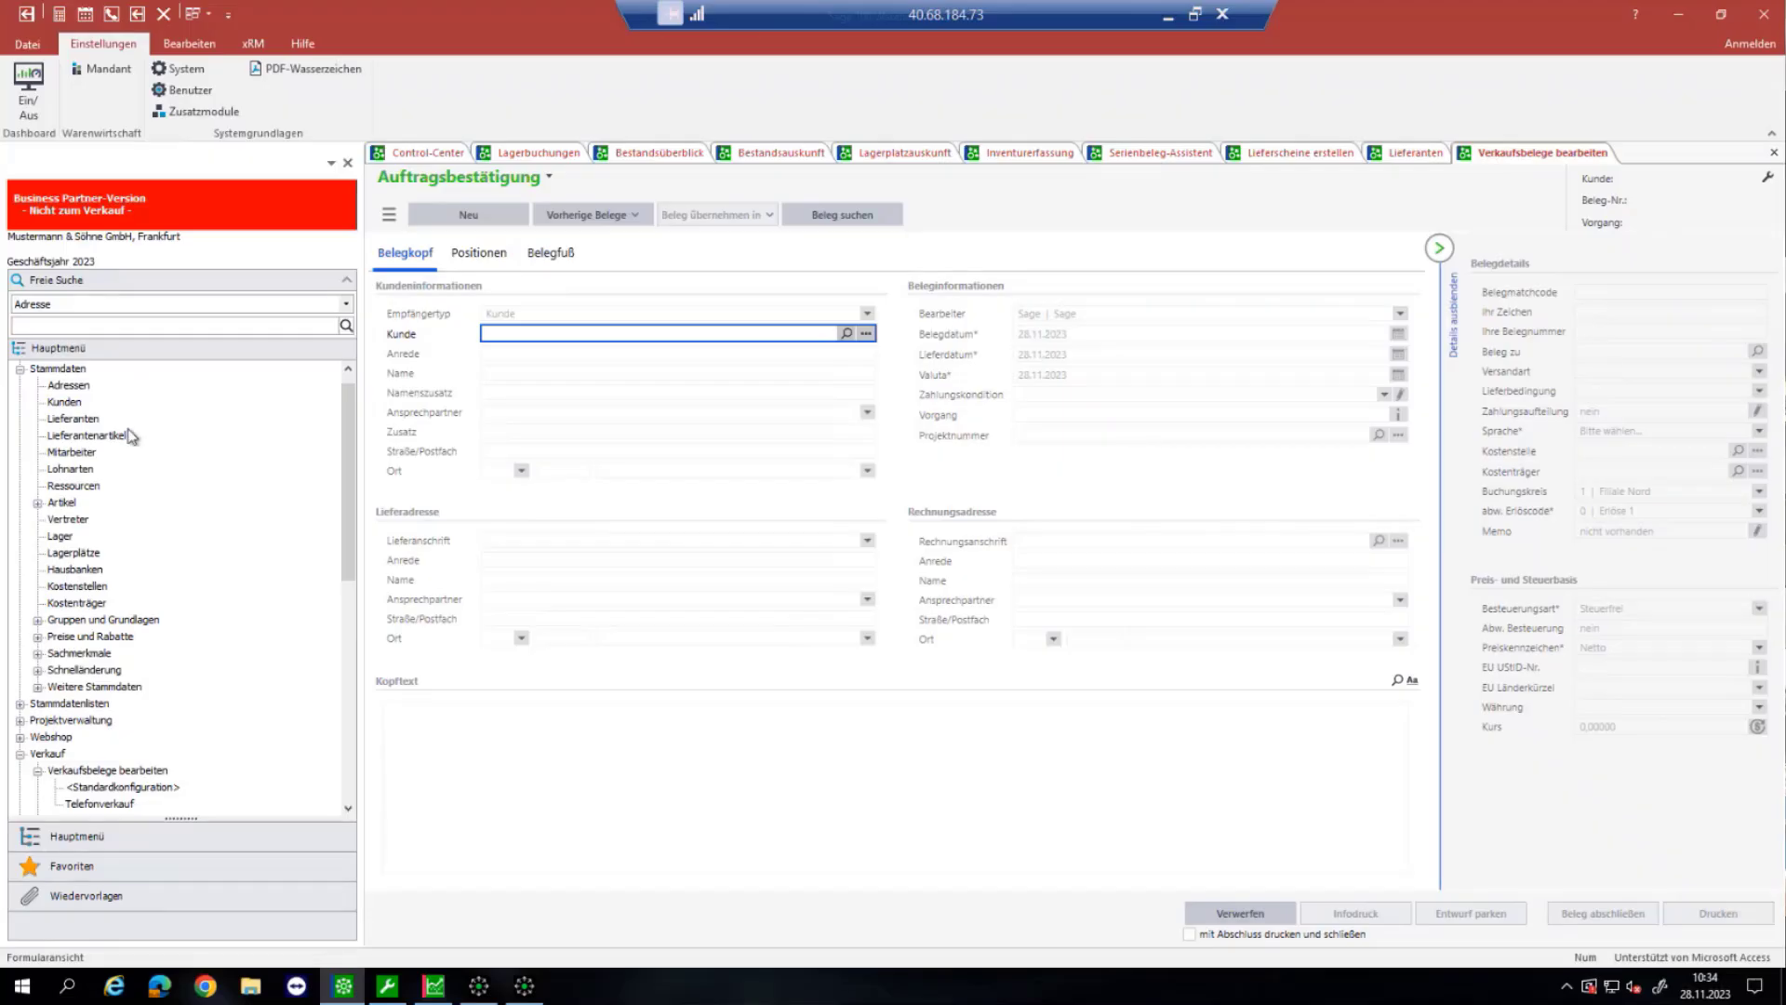
{"action": "scroll", "coordinate": [60, 524], "scroll_direction": "down", "scroll_amount": 7}
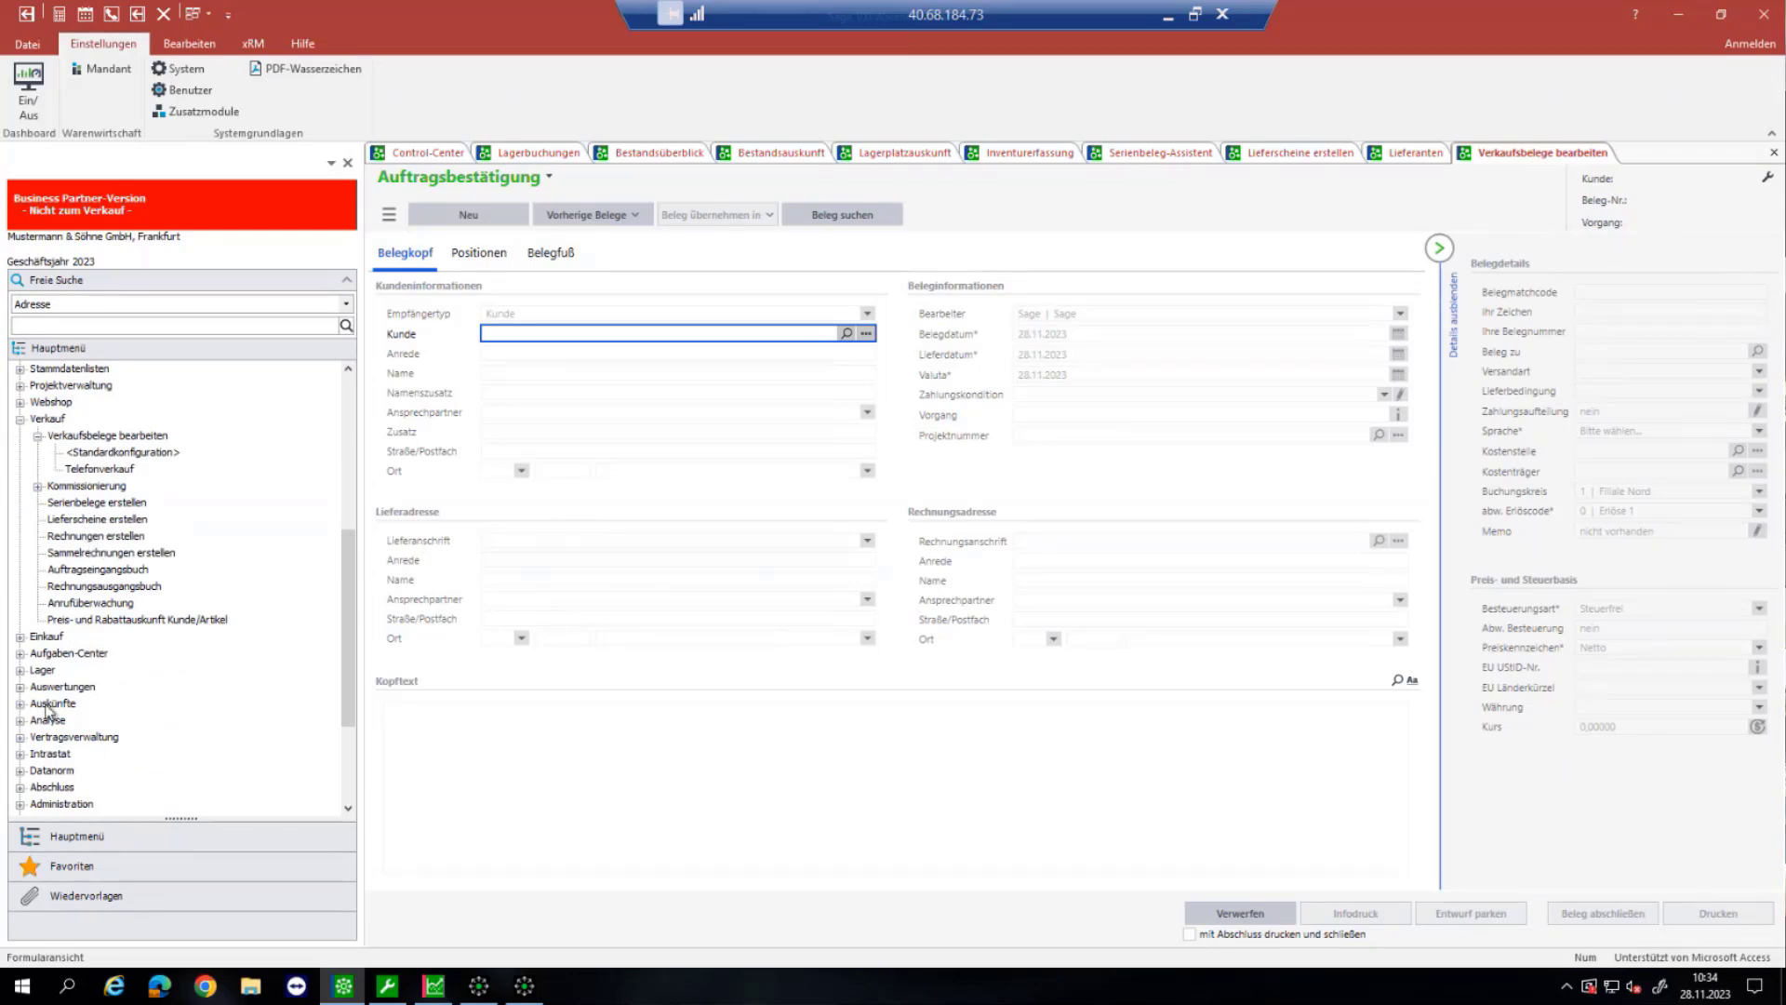
{"action": "double_click", "coordinate": [49, 705]}
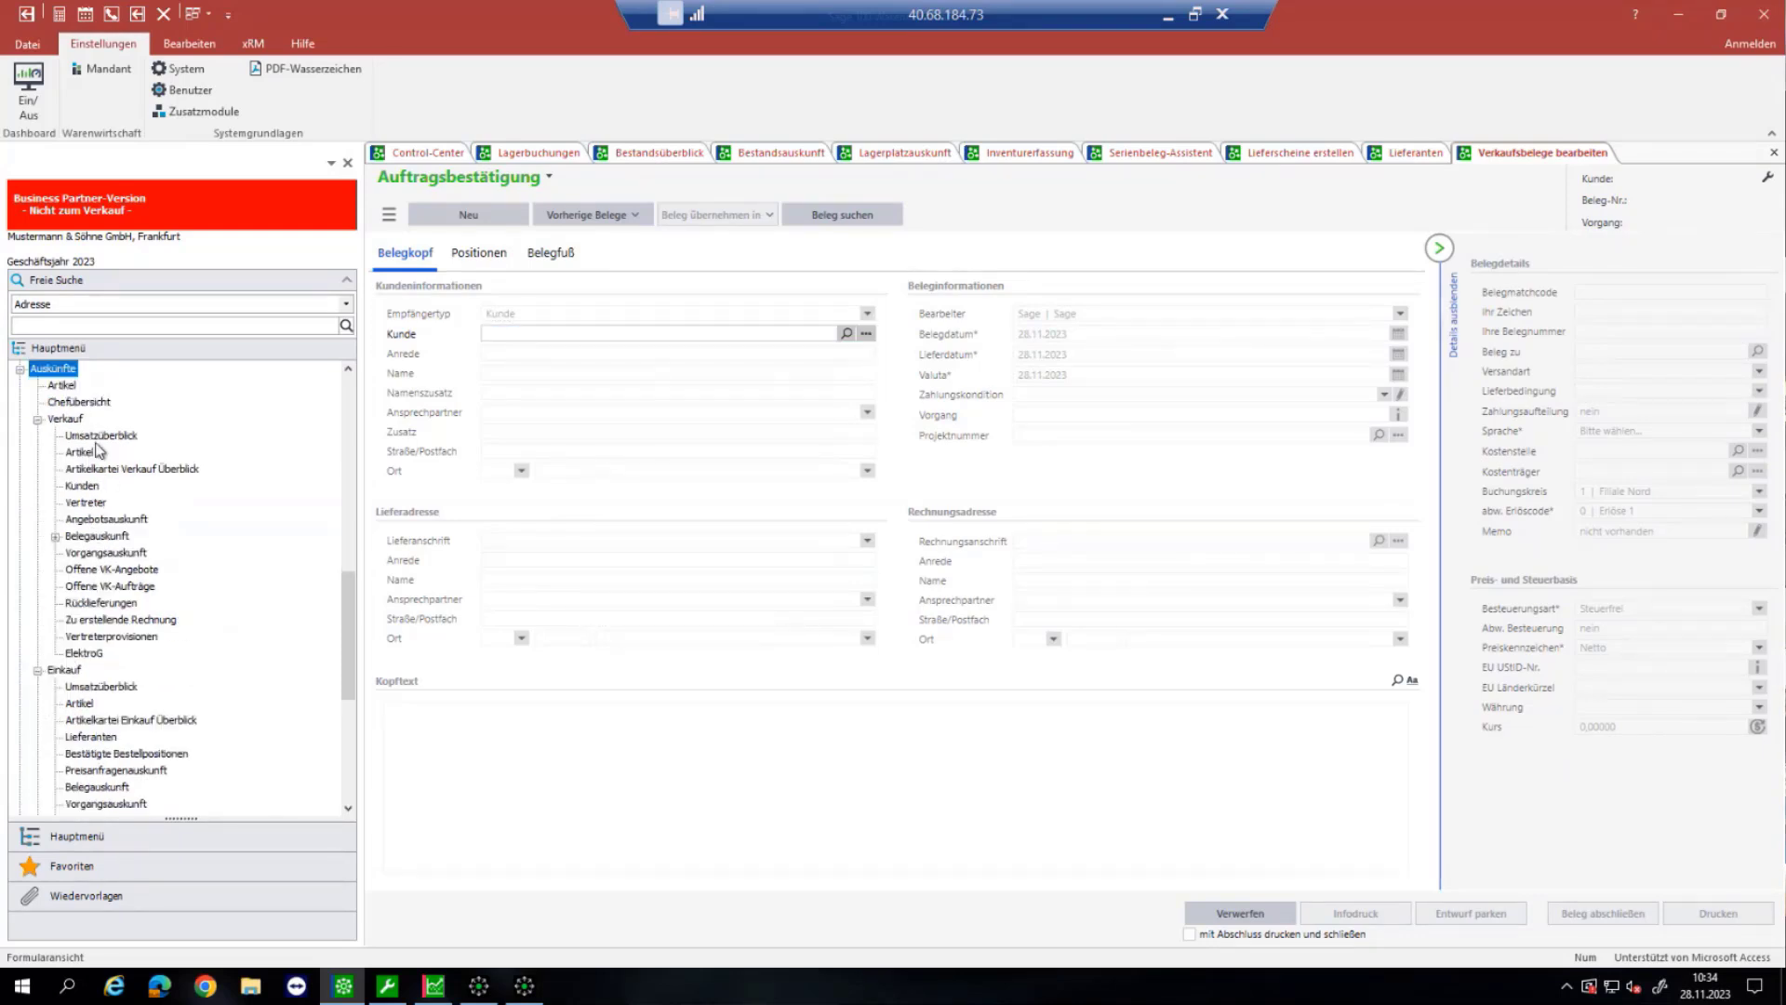
{"action": "left_click", "coordinate": [93, 454]}
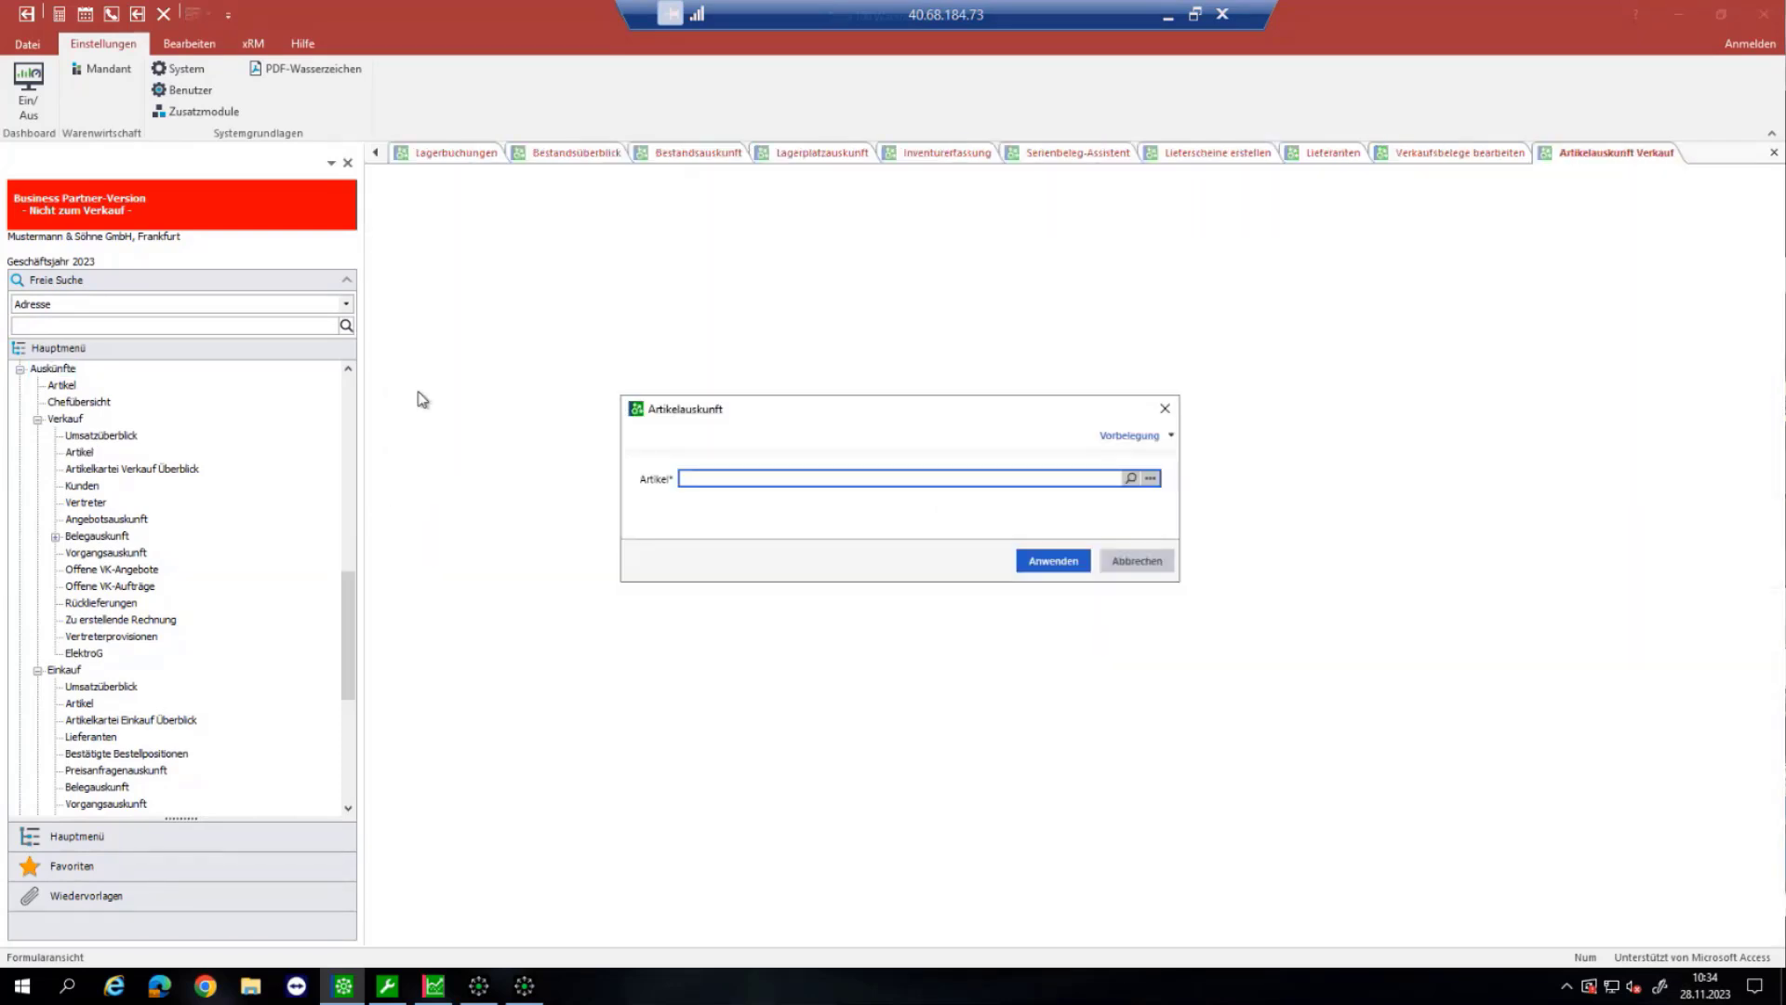
{"action": "type", "text": "steh"}
{"action": "key", "text": "Tab"}
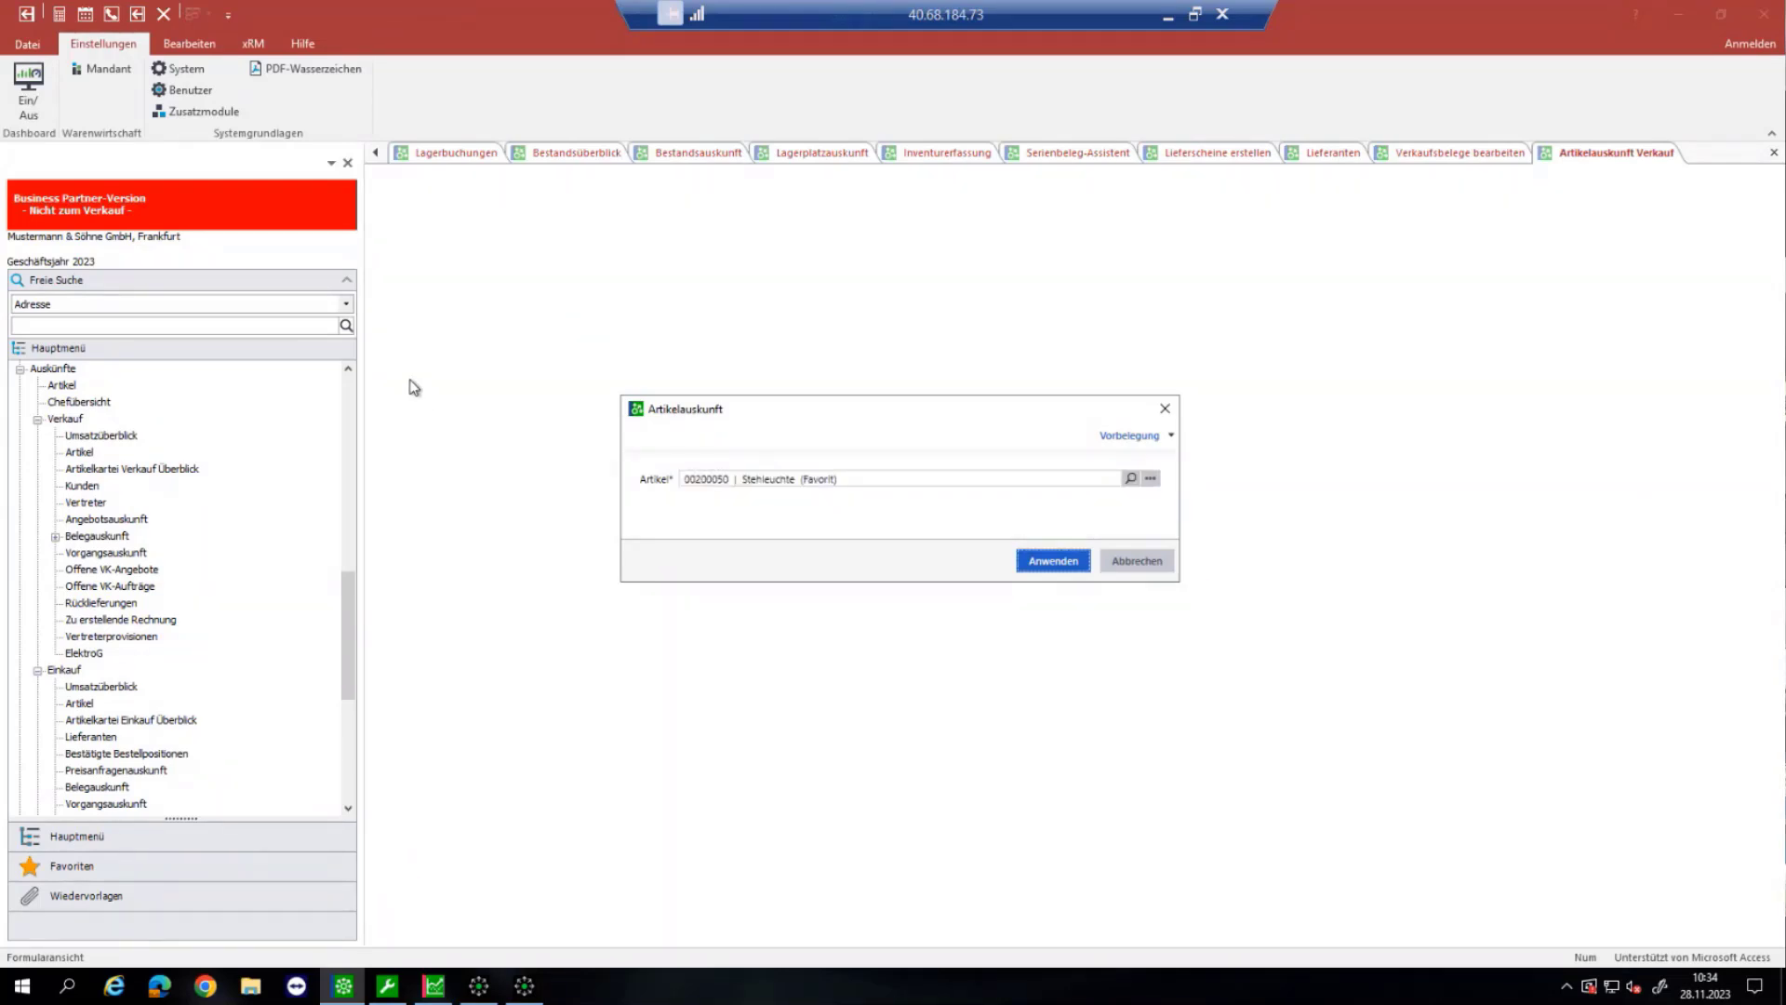
{"action": "key", "text": "Return"}
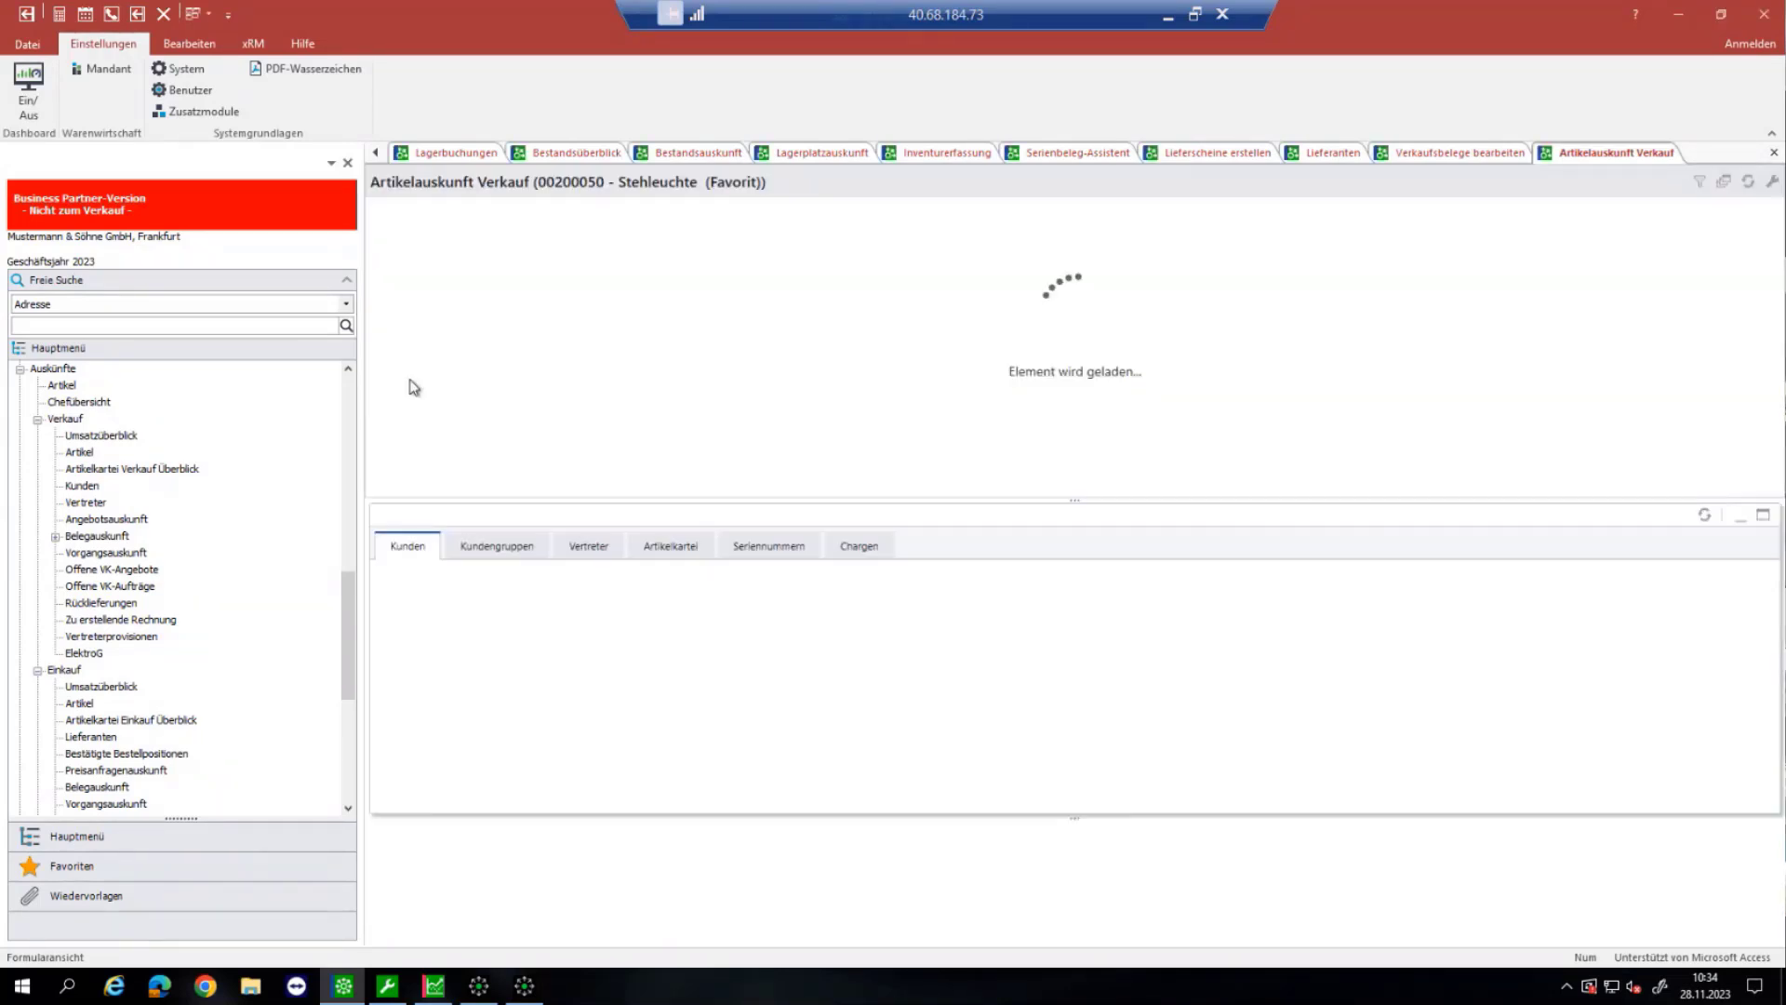
Step: Show the Artikelkartei for period 2023010 (Oktober) and add the Einzelpreis Belegwährung column to its list
{"action": "left_click", "coordinate": [549, 428]}
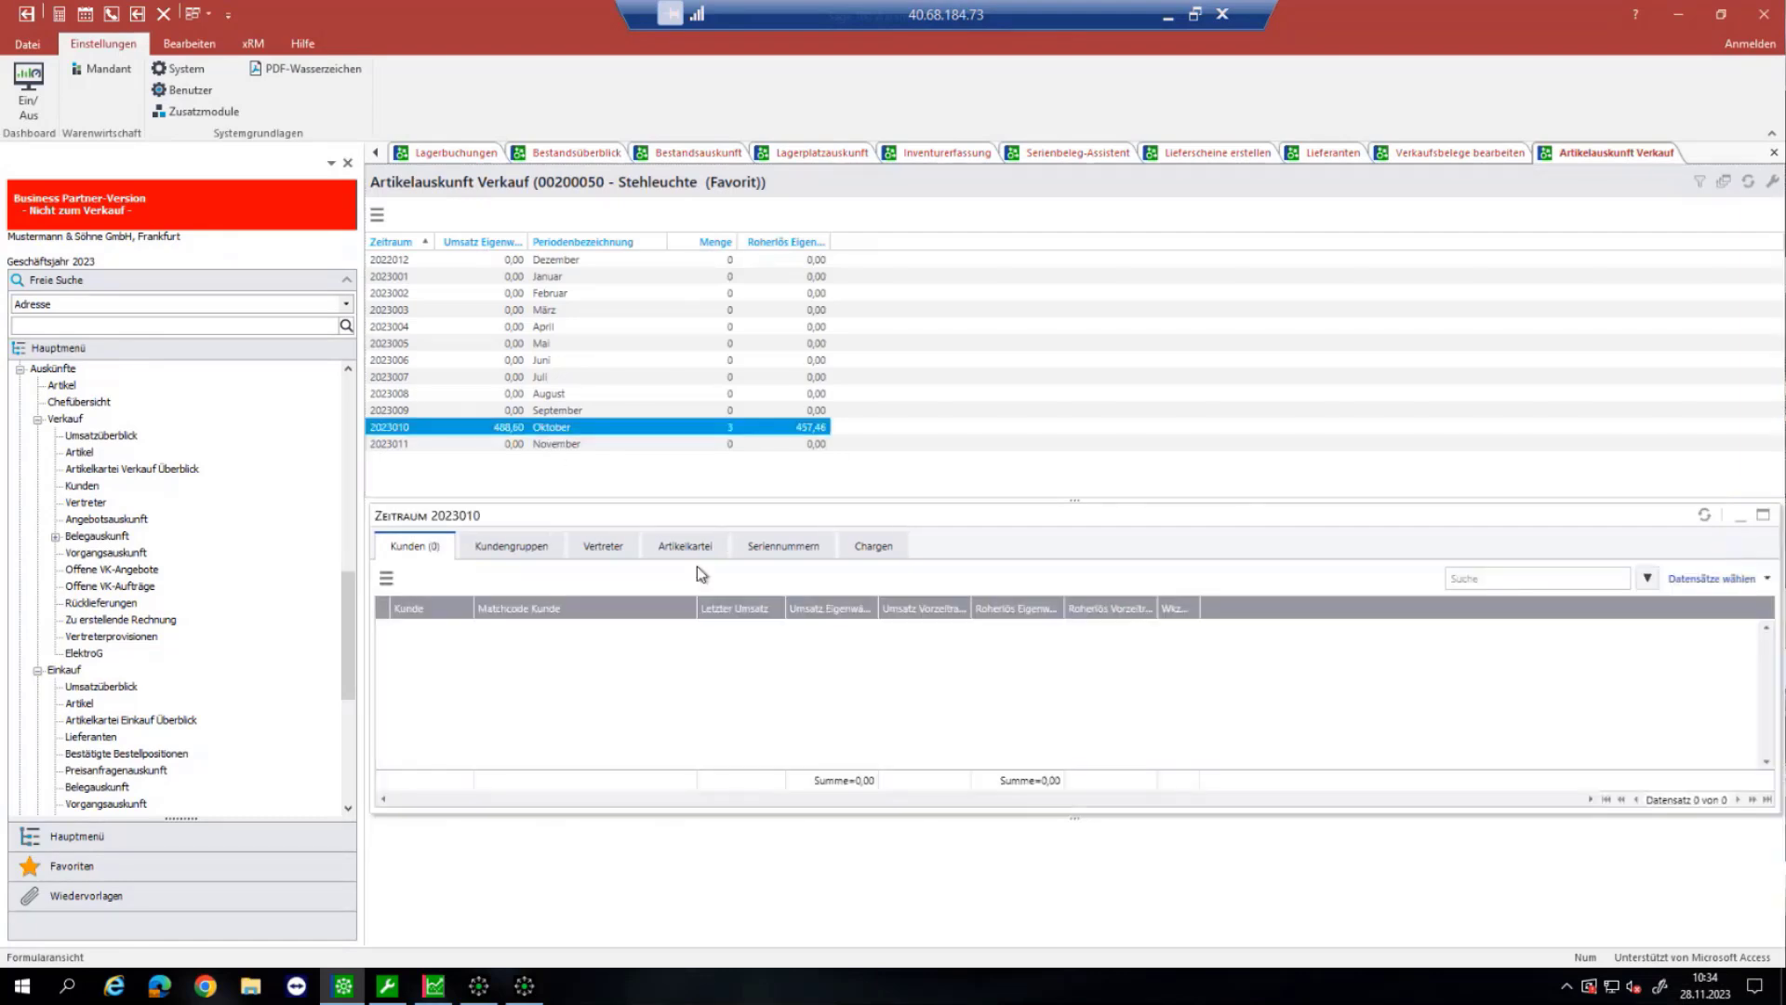
{"action": "left_click", "coordinate": [698, 555]}
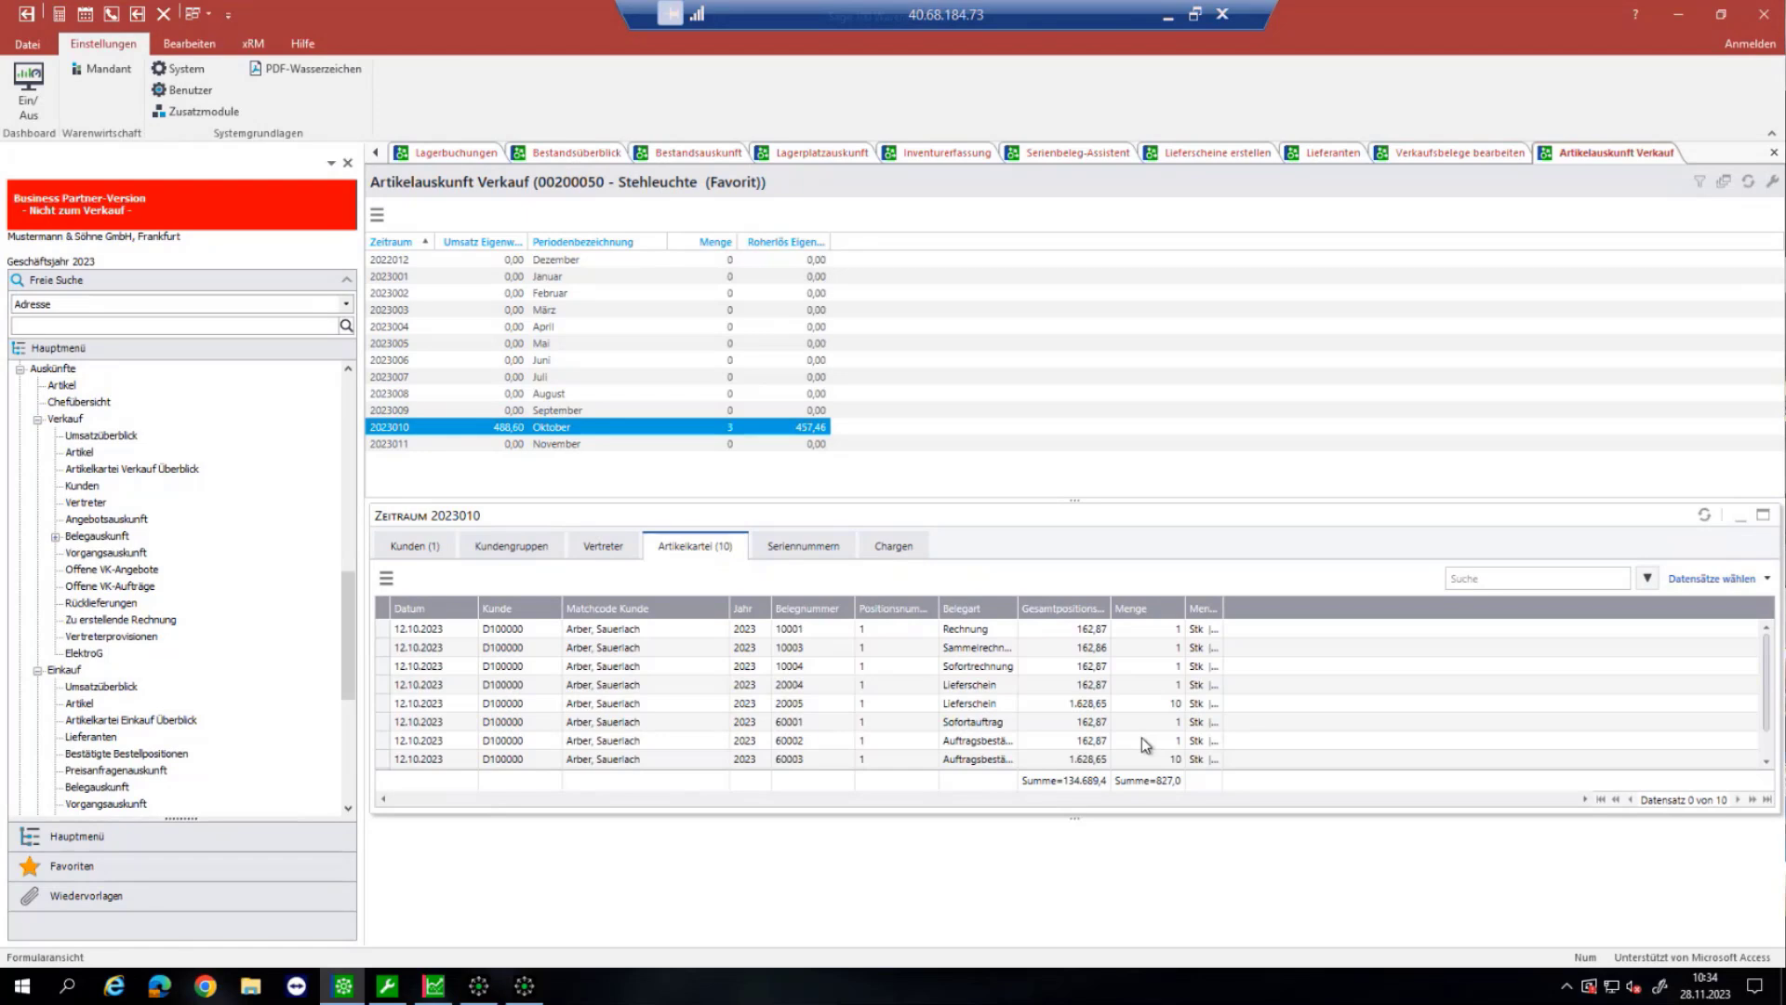
{"action": "left_click", "coordinate": [389, 582]}
{"action": "mouse_move", "coordinate": [514, 874]}
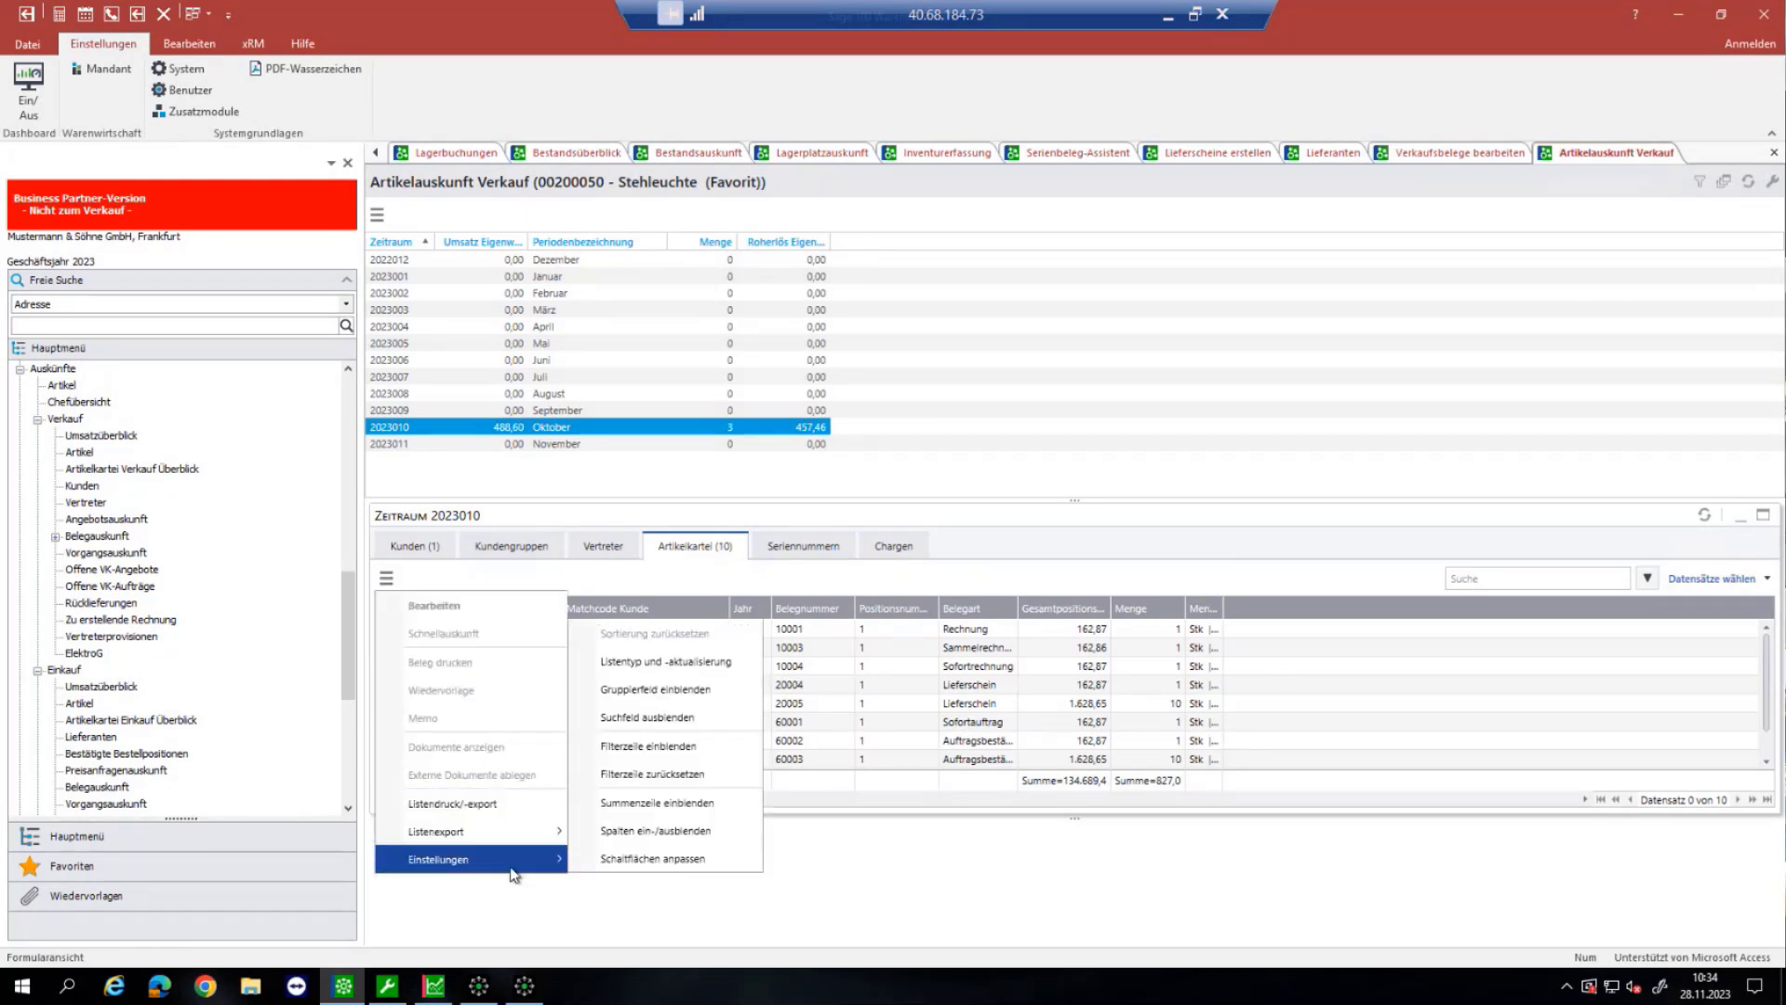
{"action": "left_click", "coordinate": [658, 832]}
{"action": "left_click", "coordinate": [1649, 617]}
{"action": "type", "text": "pre"}
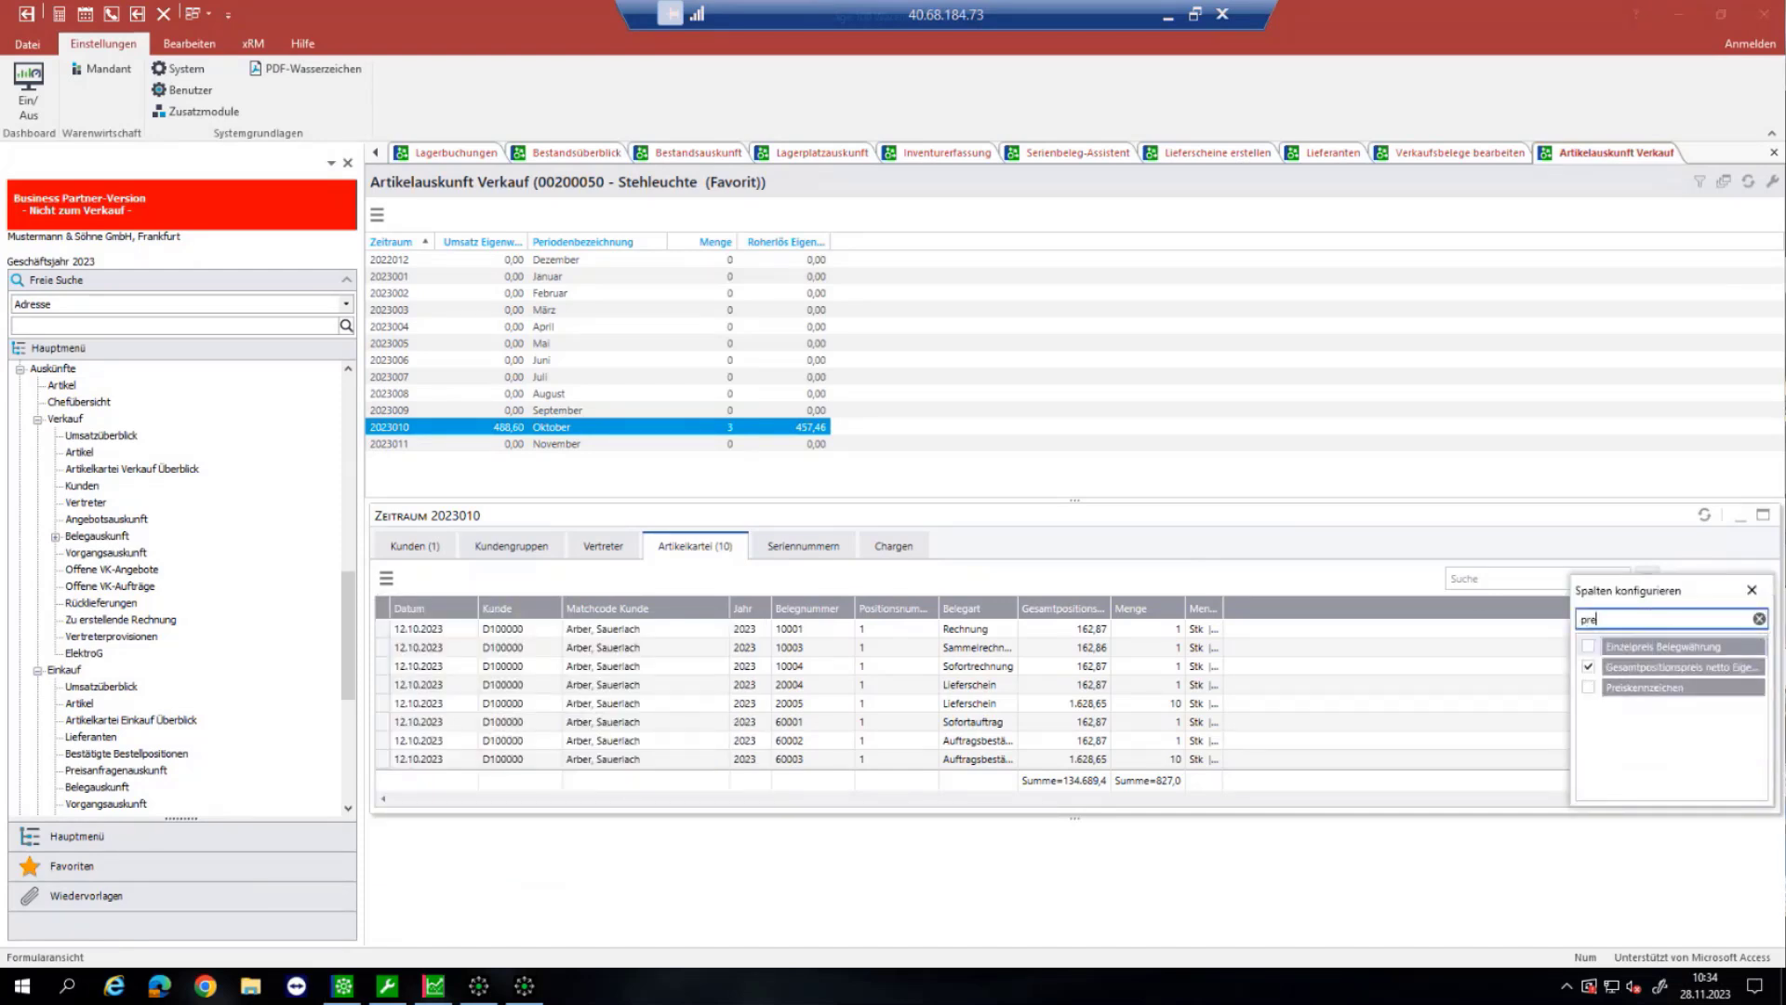
{"action": "type", "text": "i"}
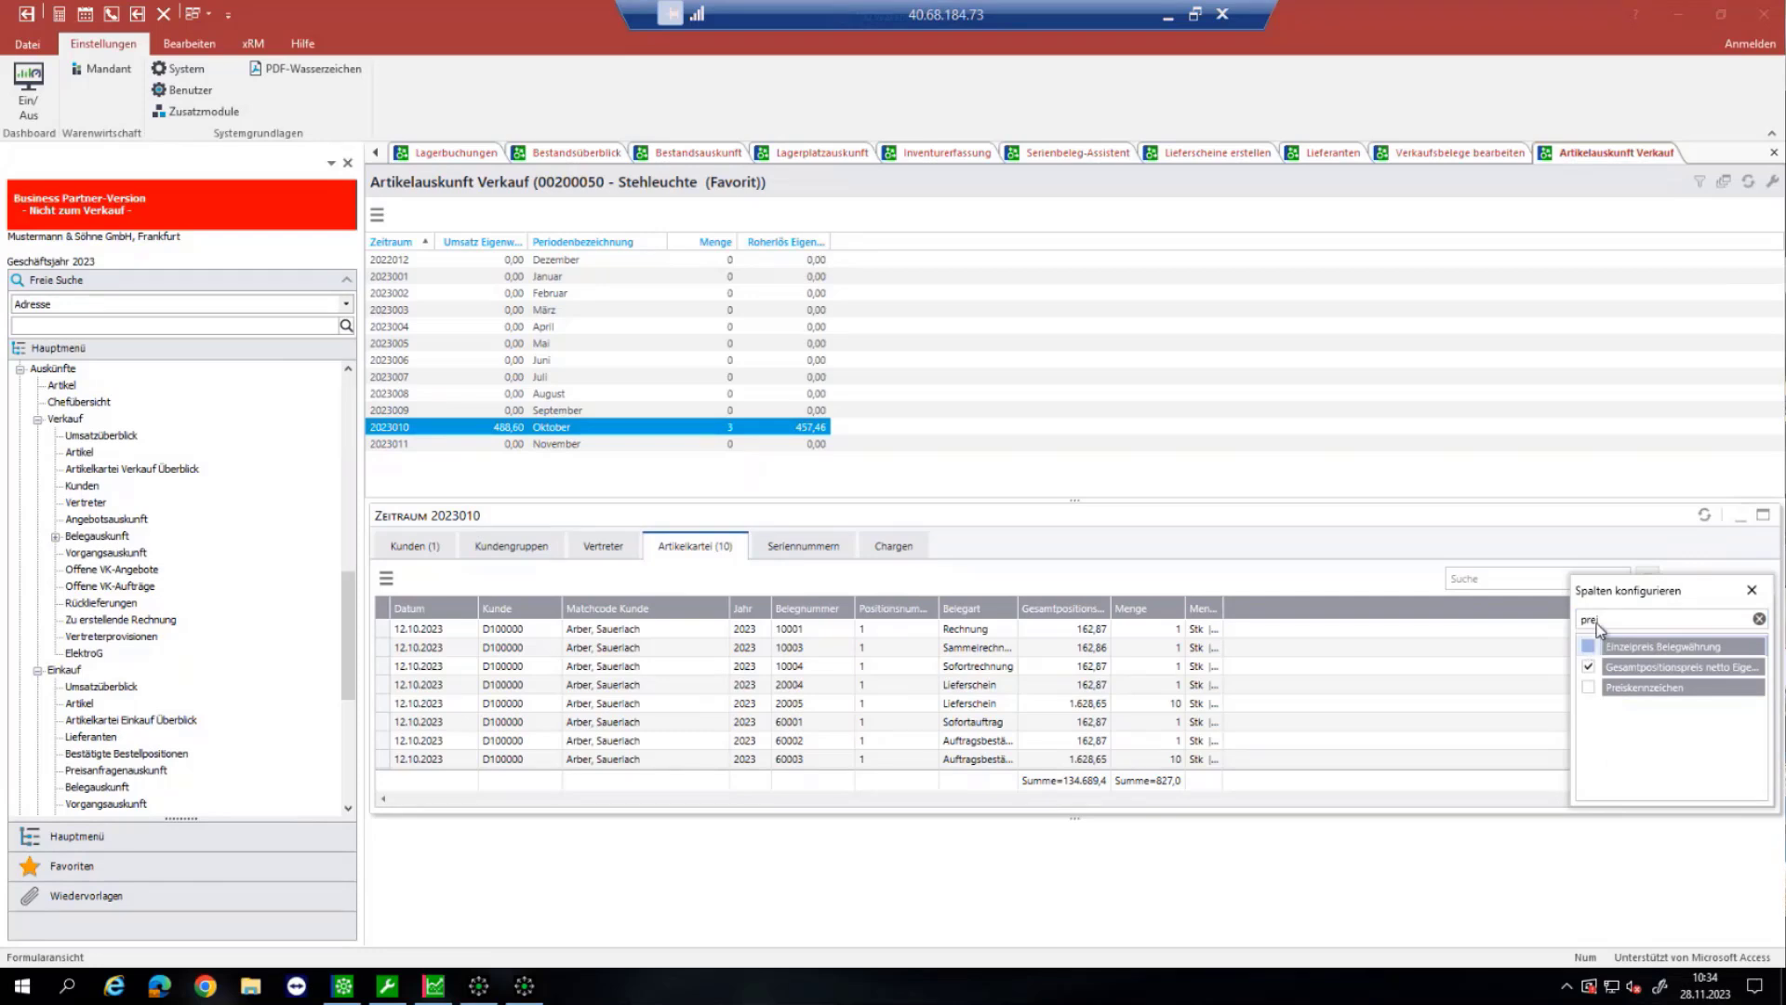
{"action": "left_click", "coordinate": [1590, 646]}
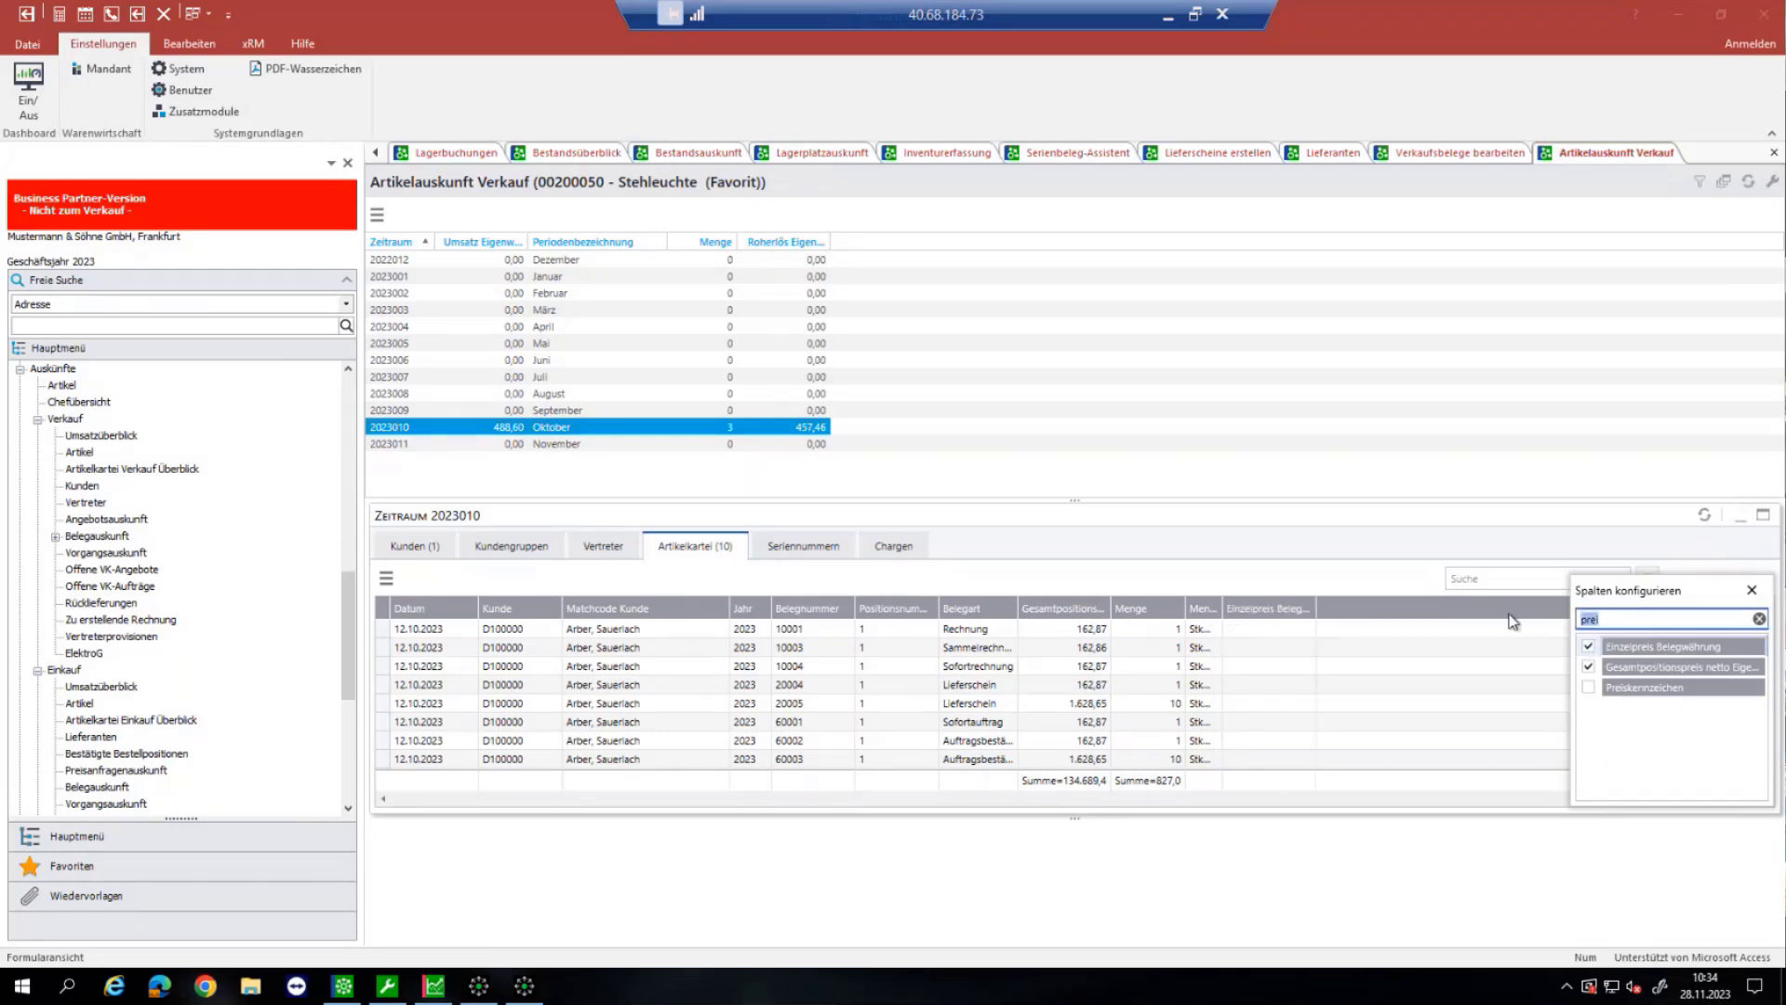
Step: Add the Wkz Belegwährung column to the Artikelkartei list and close the column configuration
{"action": "type", "text": "wk"}
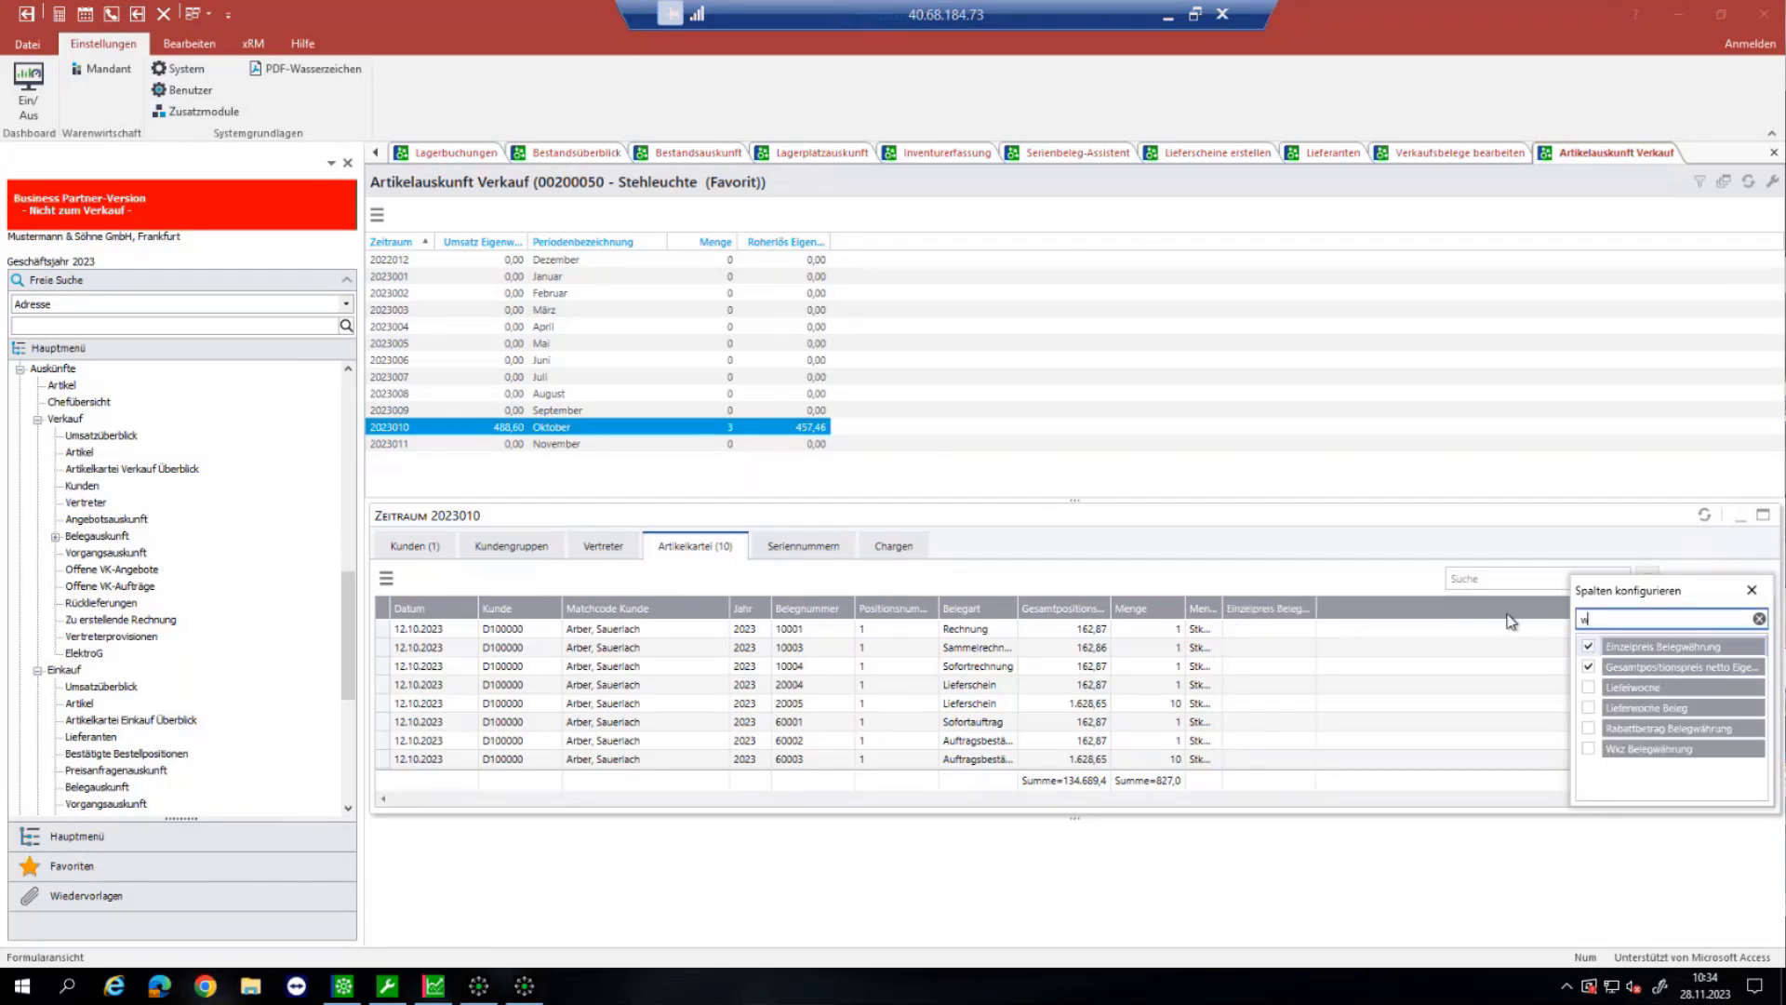
{"action": "left_click", "coordinate": [1589, 646]}
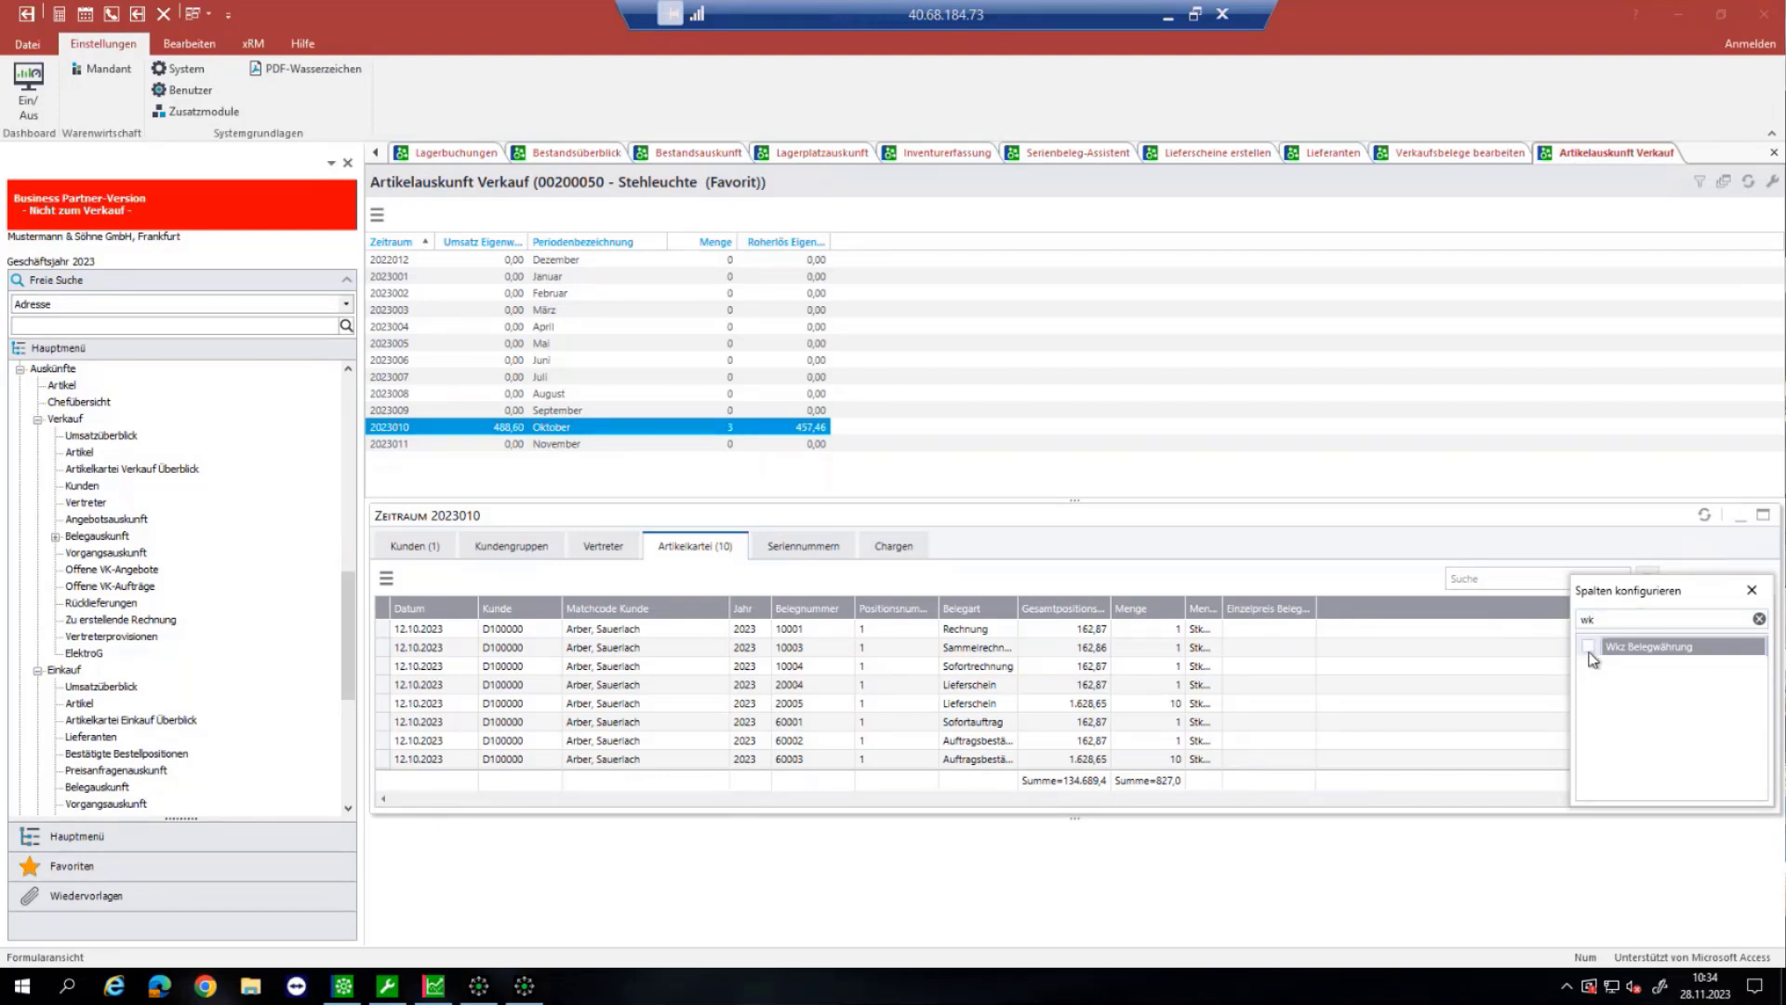
{"action": "left_click", "coordinate": [1752, 590]}
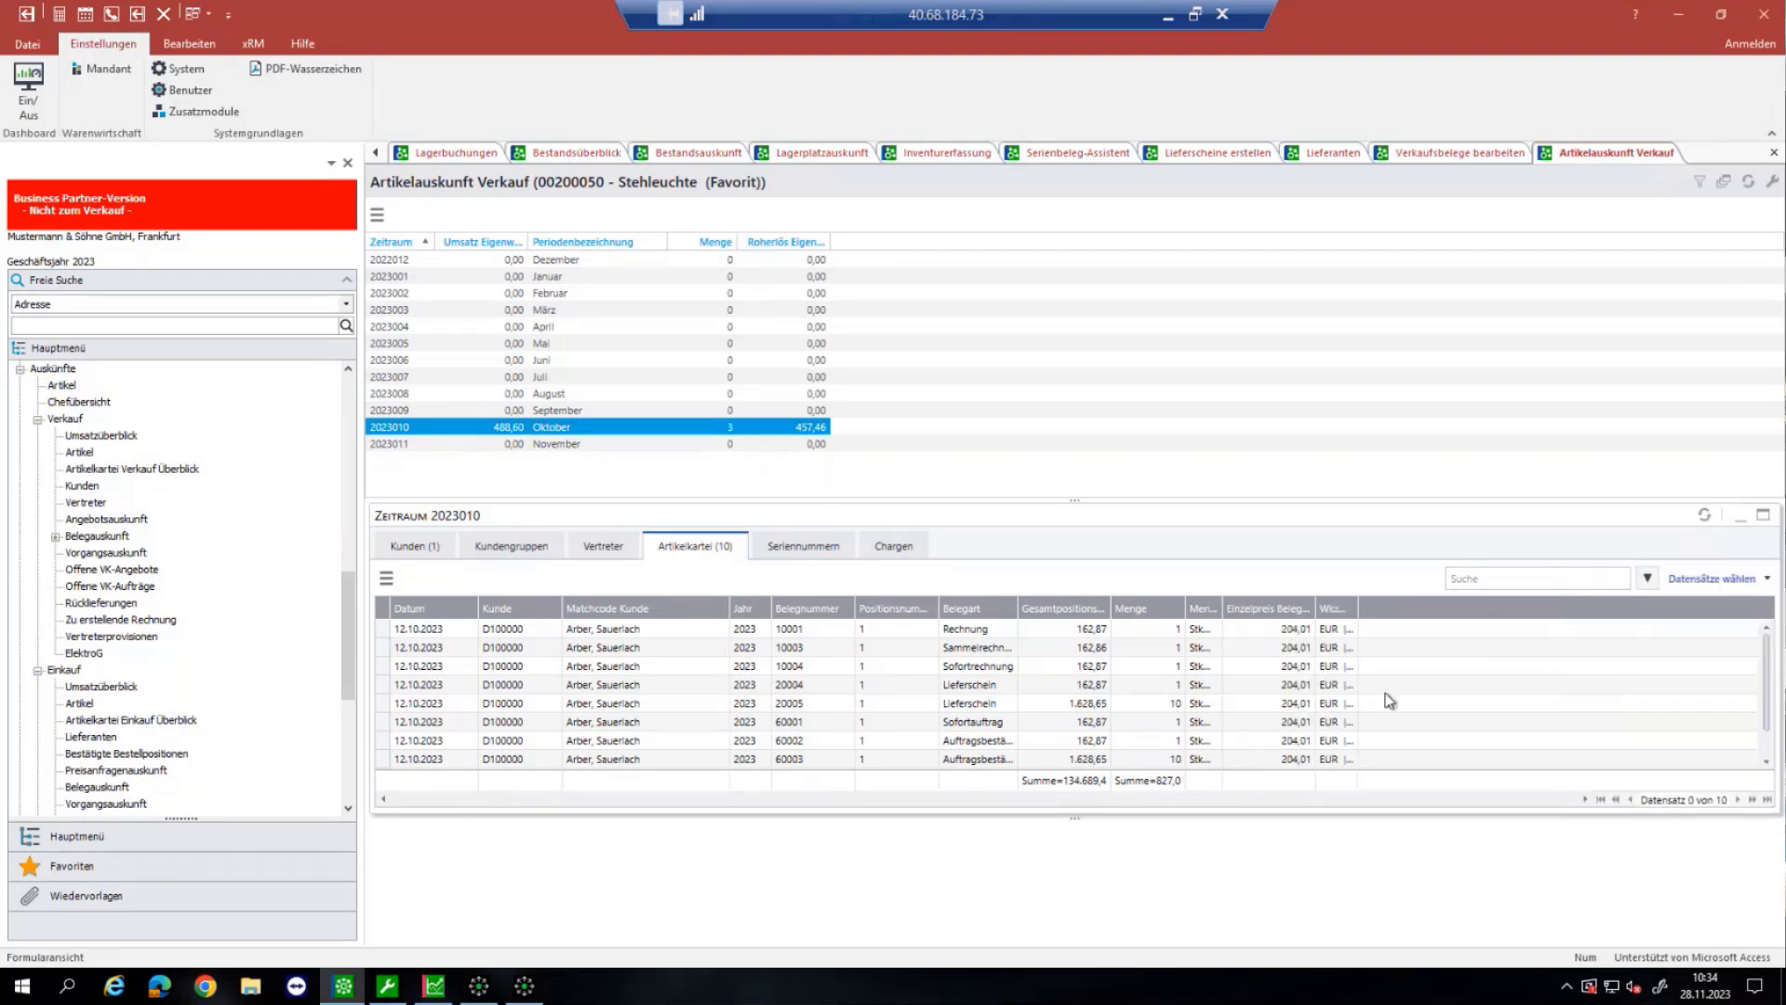
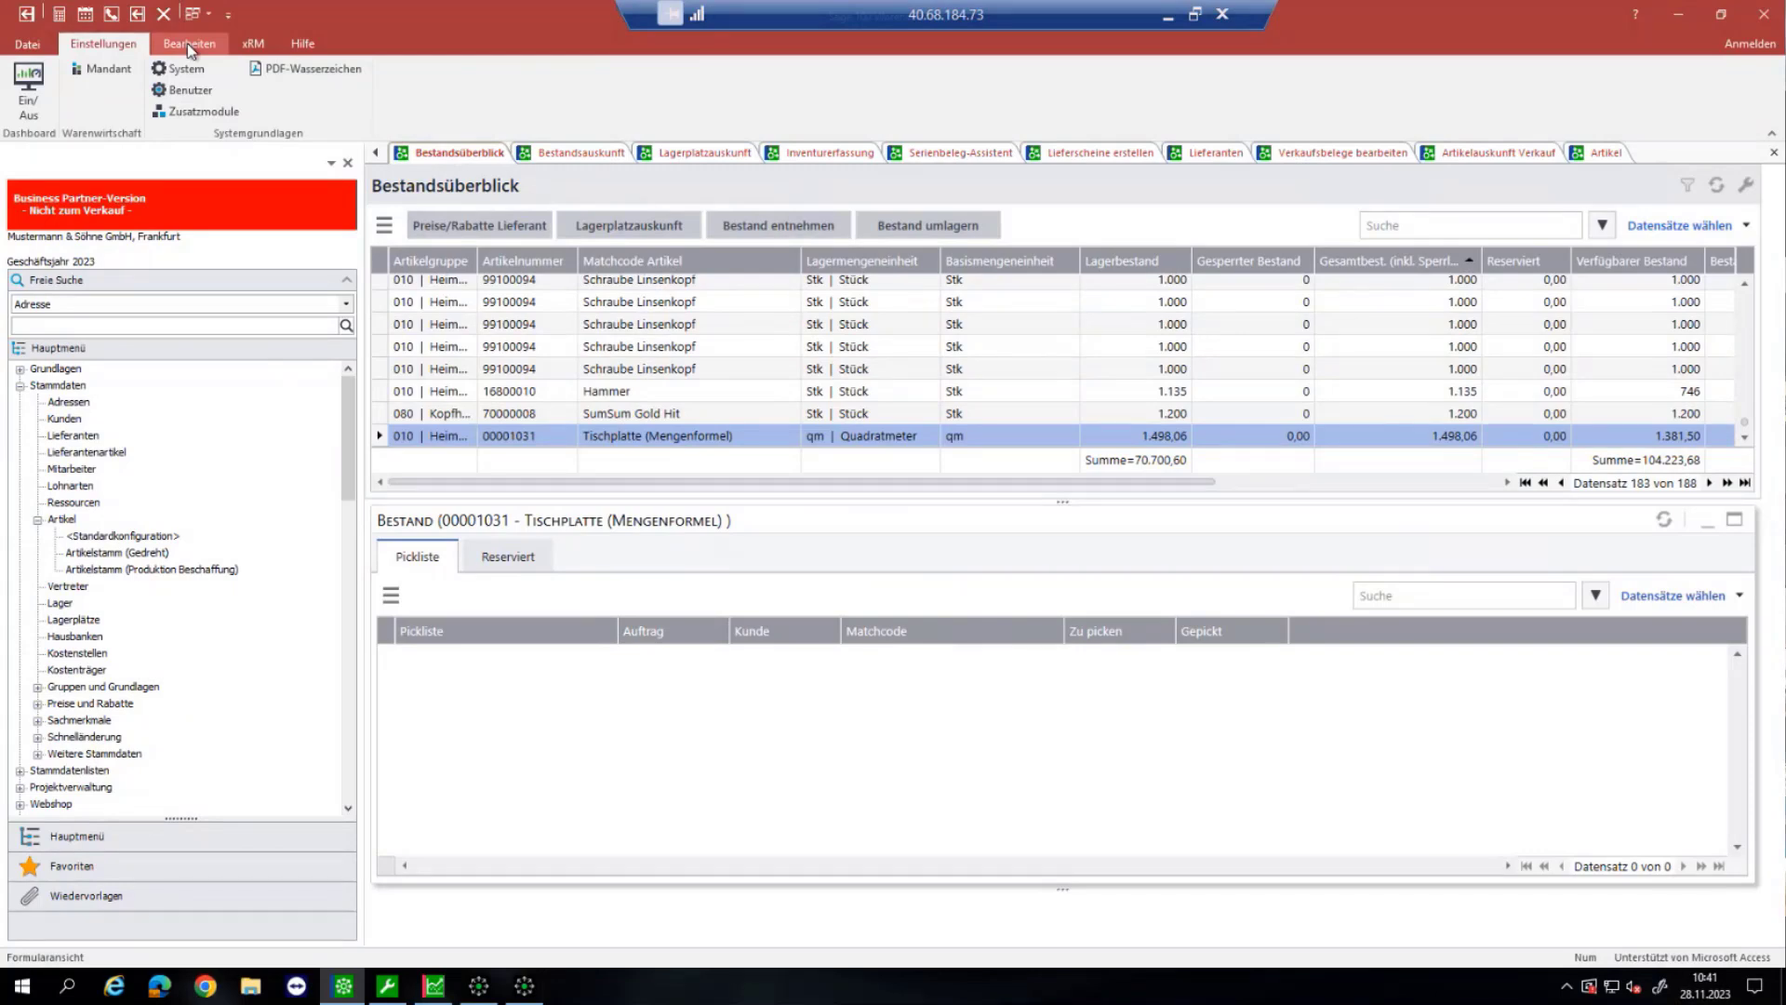
Step: Look at the Ansicht section of the system settings, and check the installed version in the product information
{"action": "left_click", "coordinate": [188, 77]}
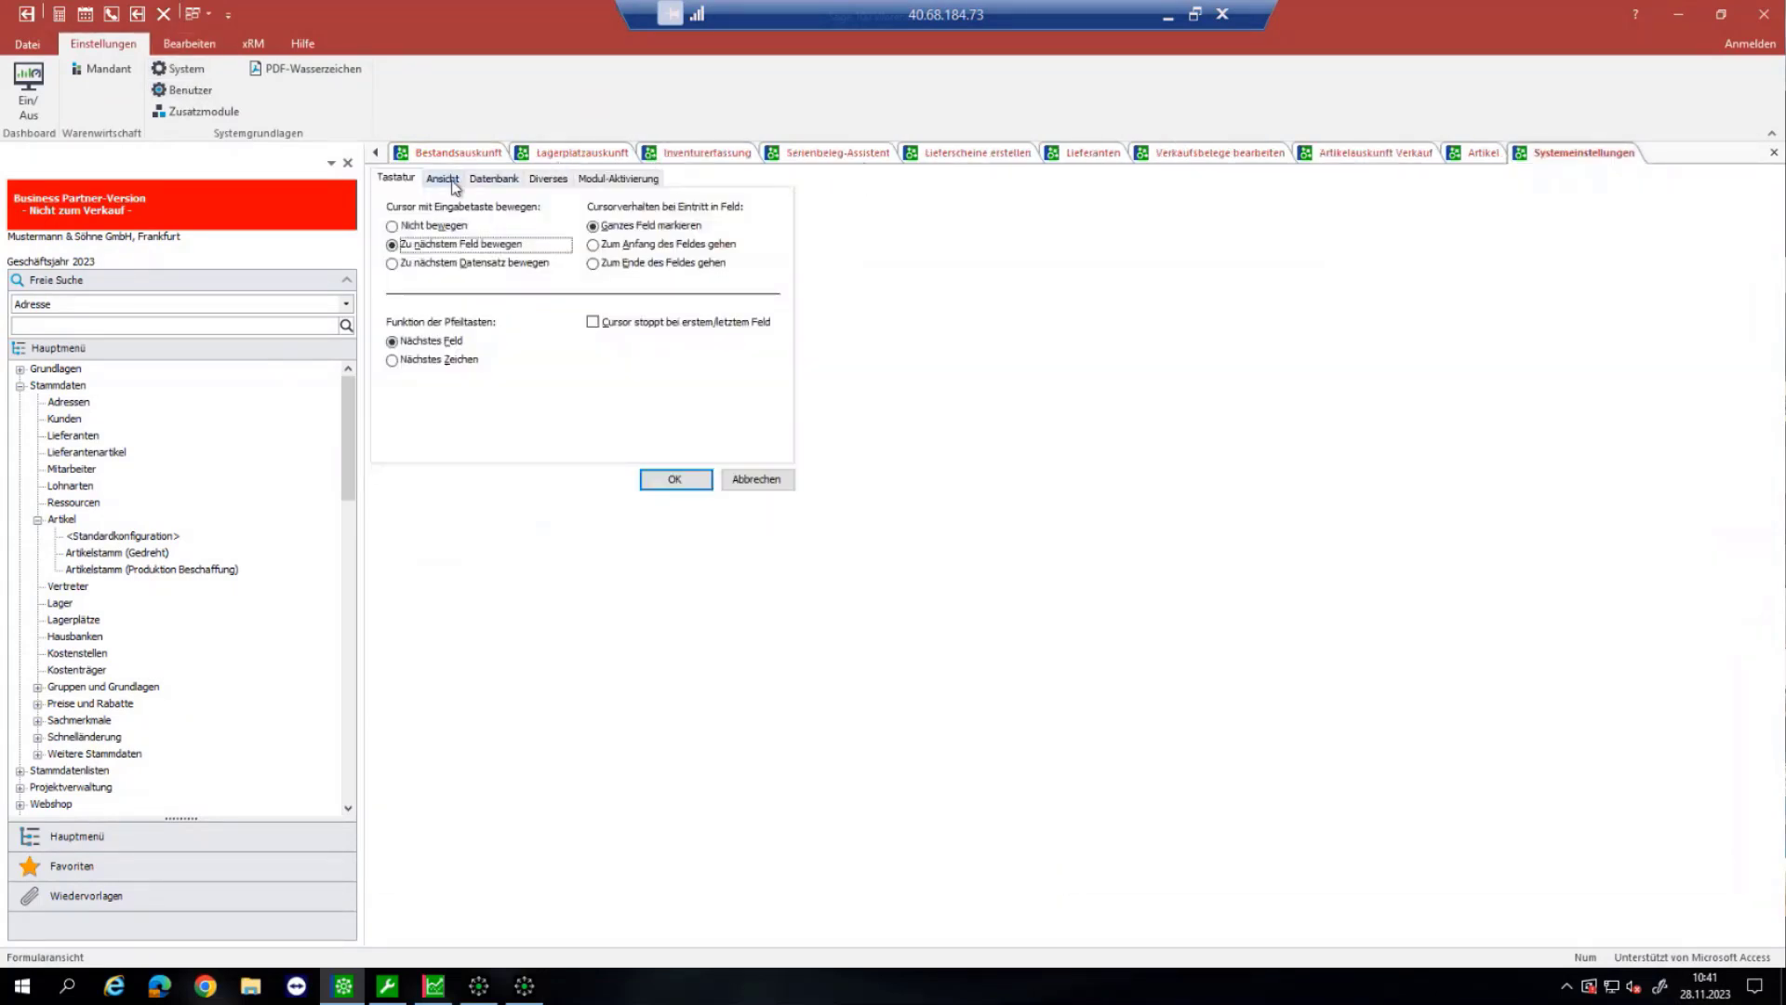
{"action": "left_click", "coordinate": [450, 179]}
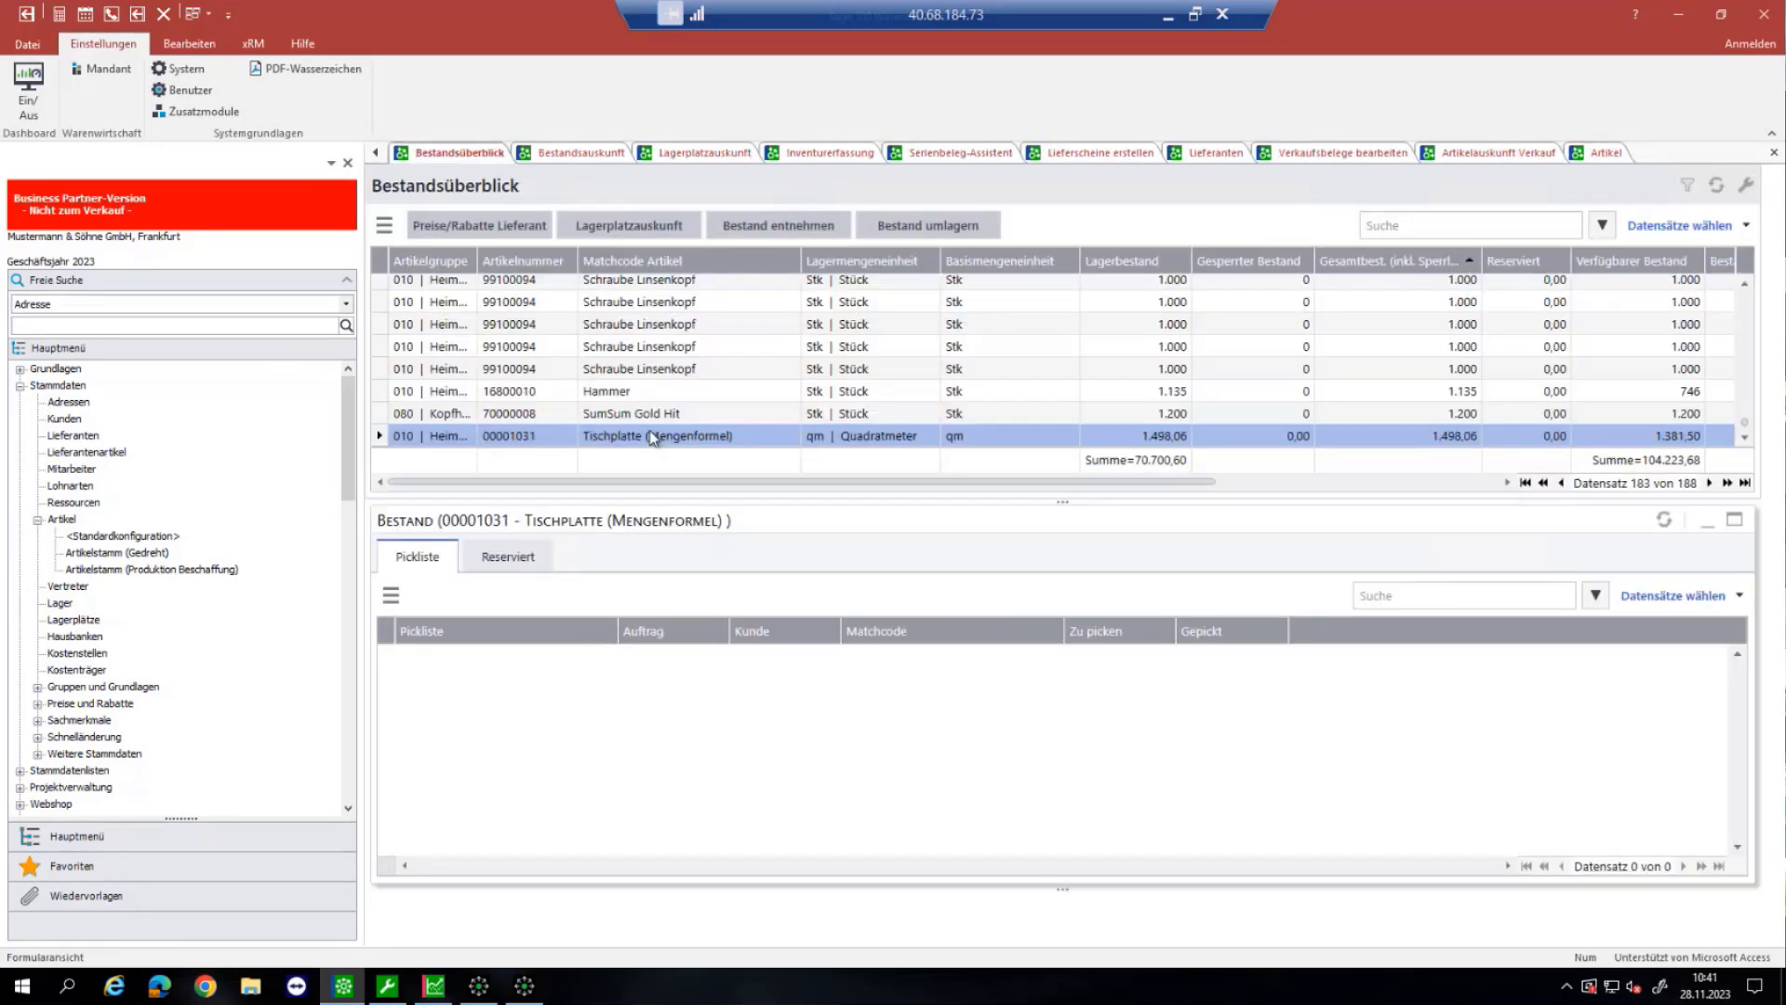
{"action": "left_click", "coordinate": [300, 45]}
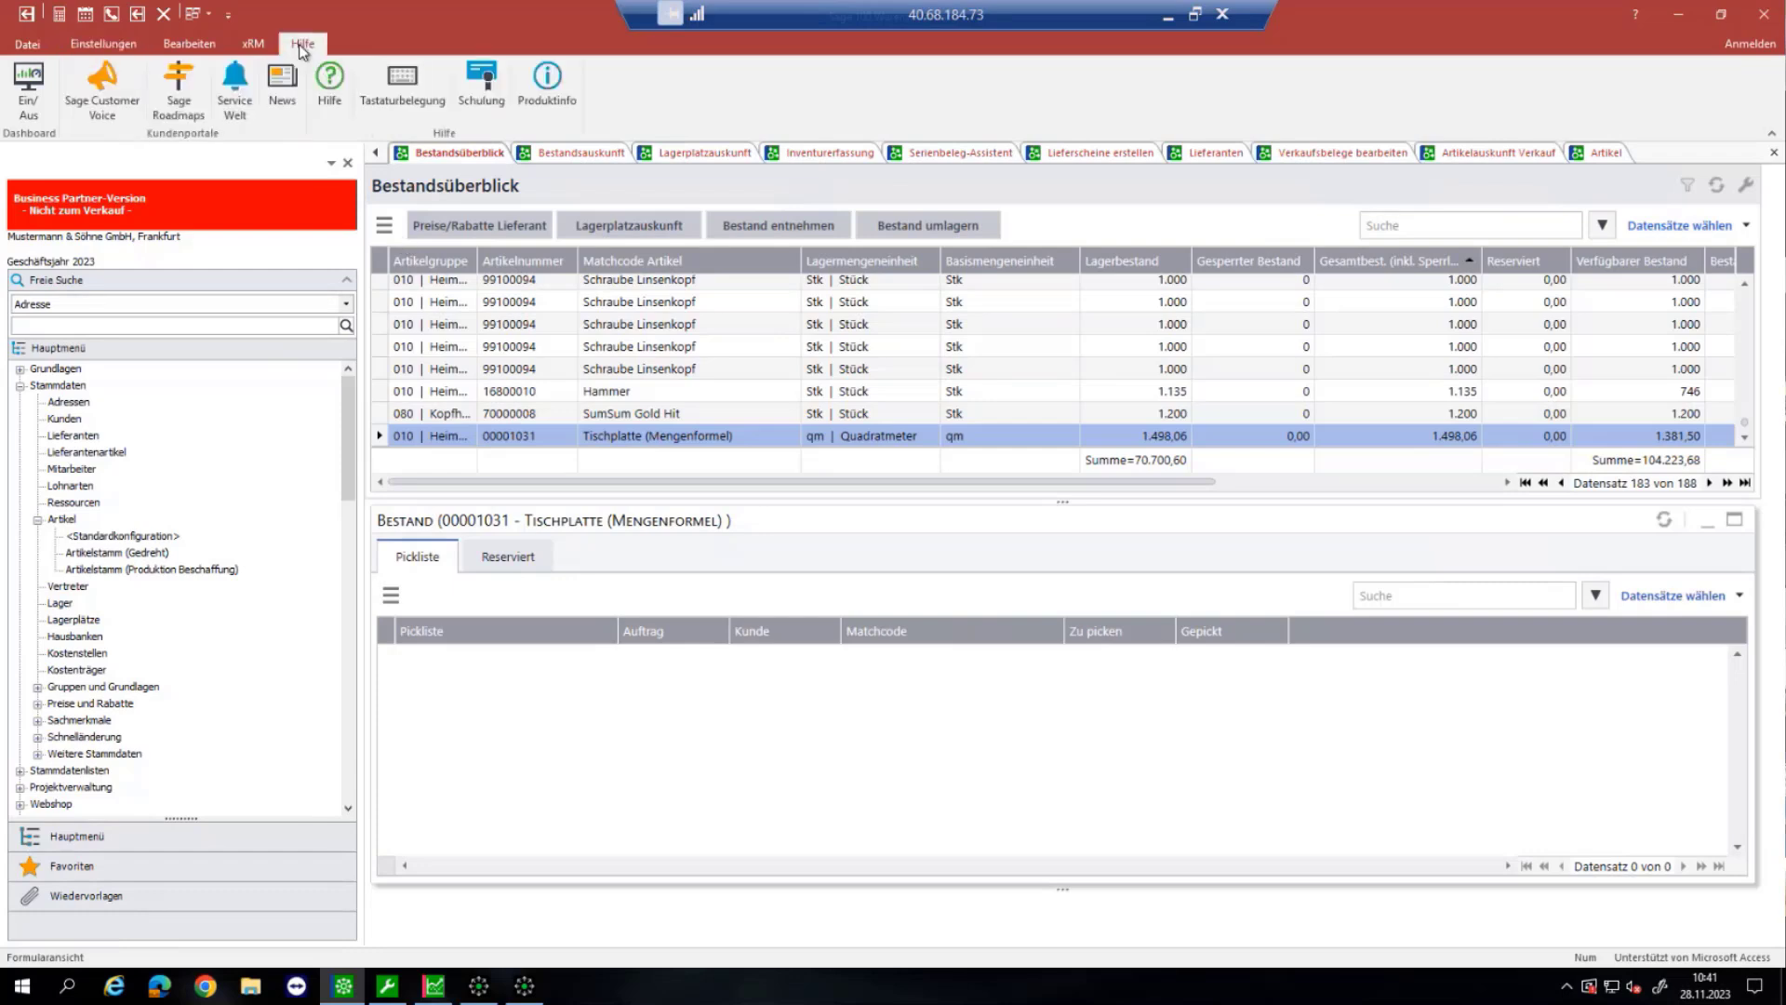
{"action": "left_click", "coordinate": [567, 87]}
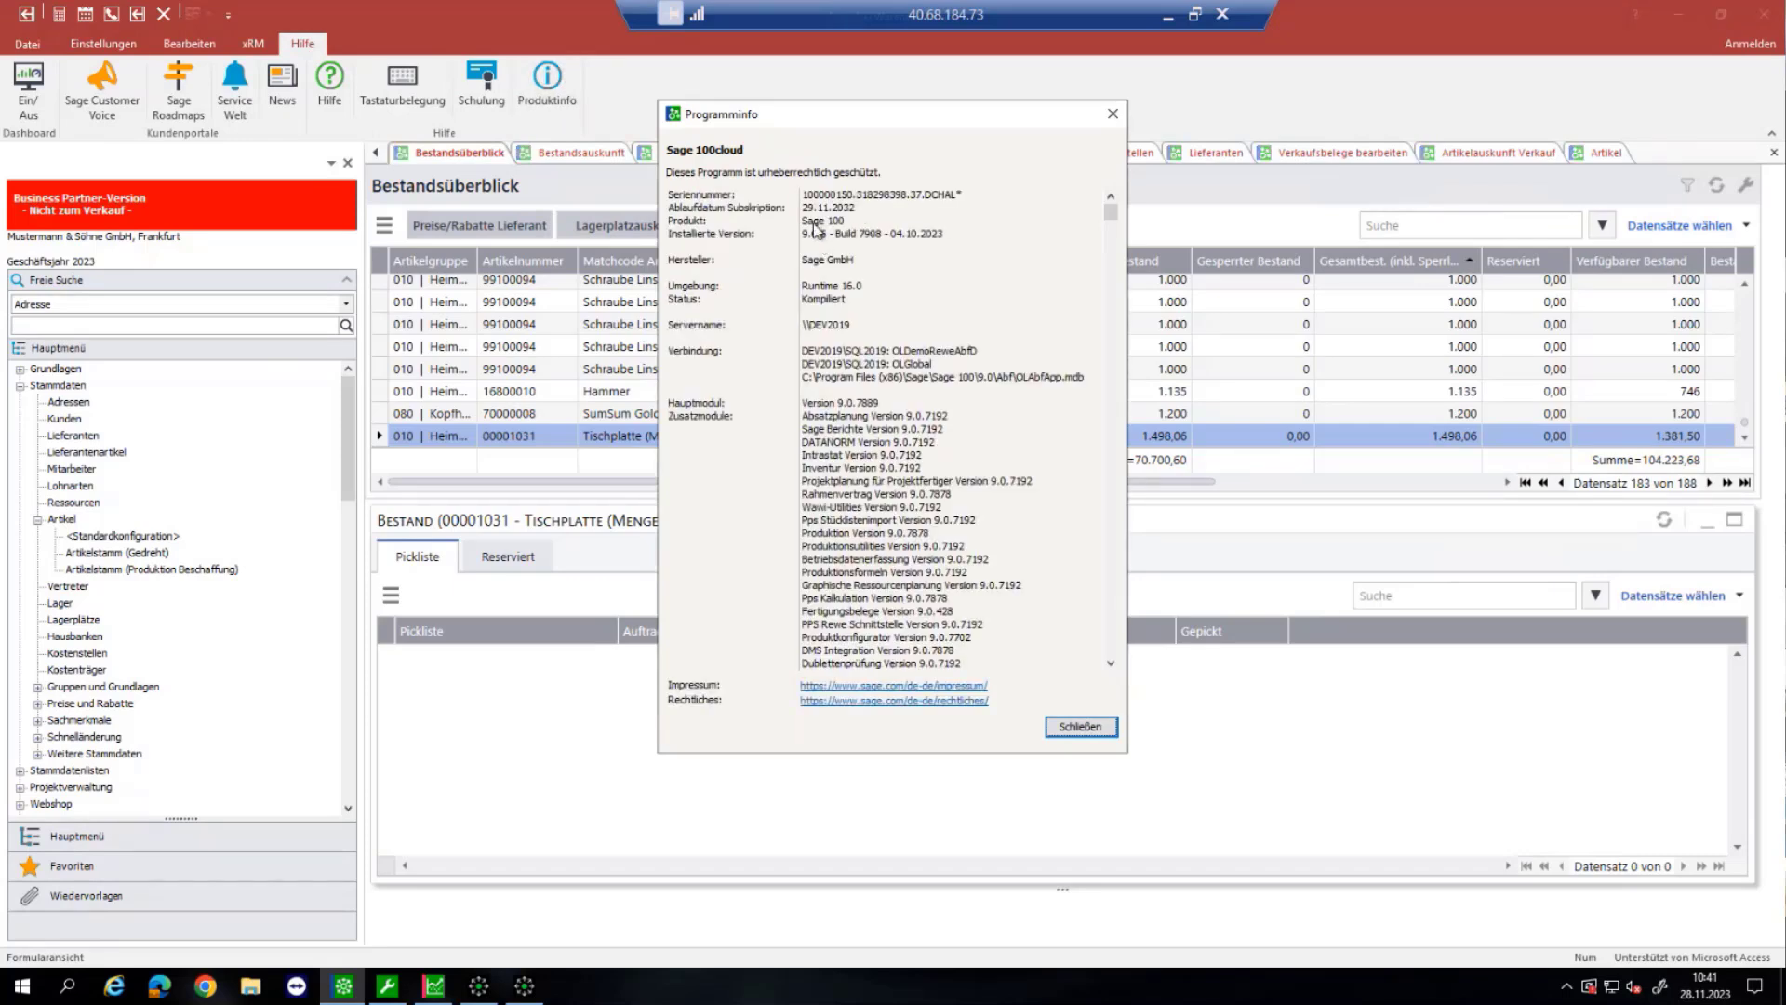
{"action": "left_click", "coordinate": [1113, 118]}
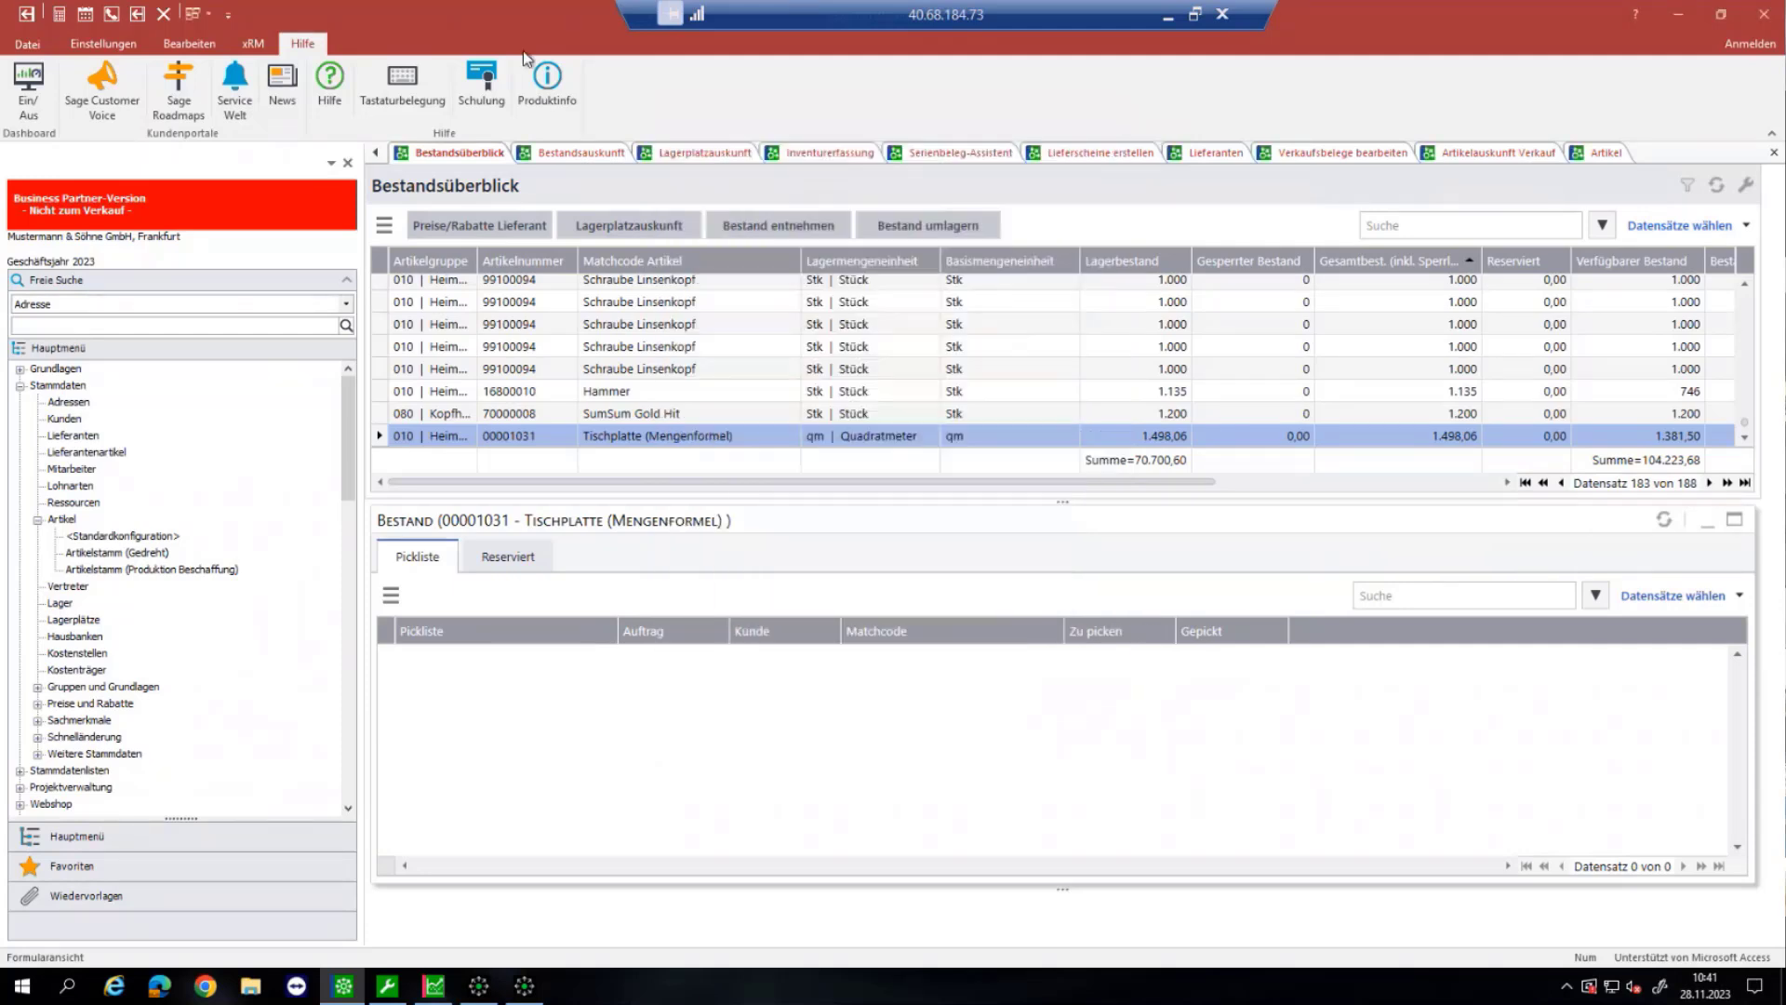
Step: View the list of open windows, and bring up Artikelauskunft Verkauf followed by Bestandsauskunft
{"action": "left_click", "coordinate": [110, 50]}
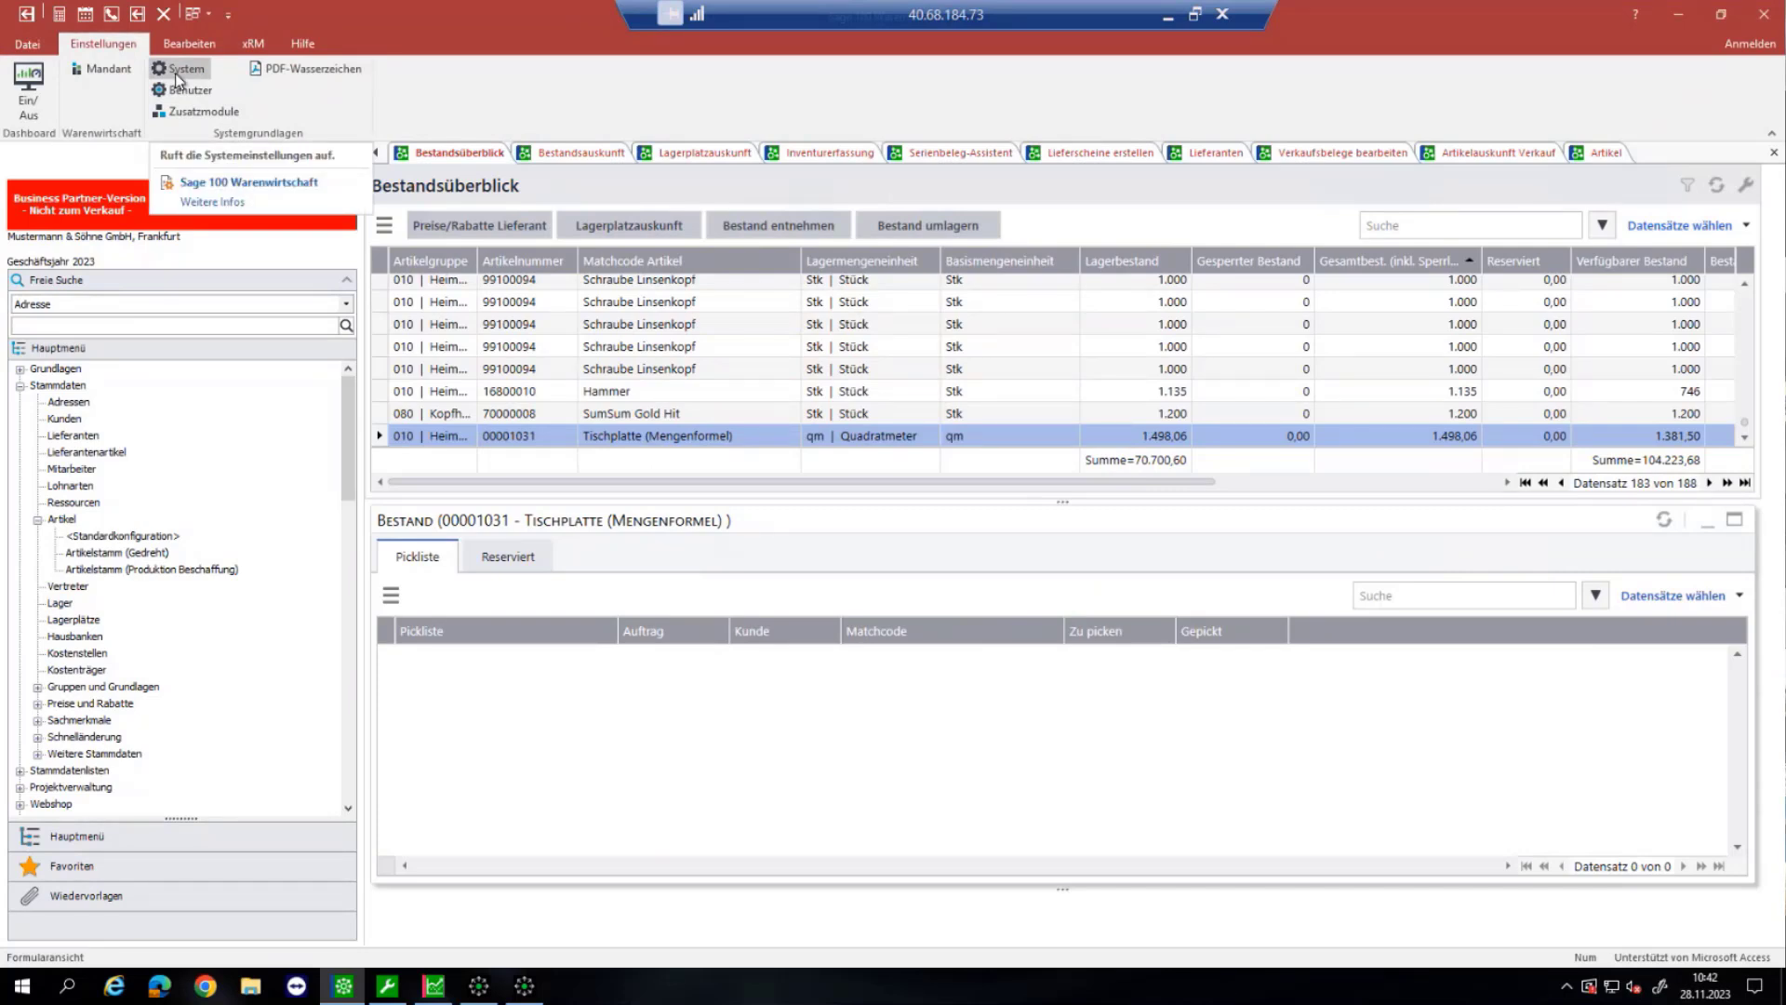
{"action": "left_click", "coordinate": [199, 15]}
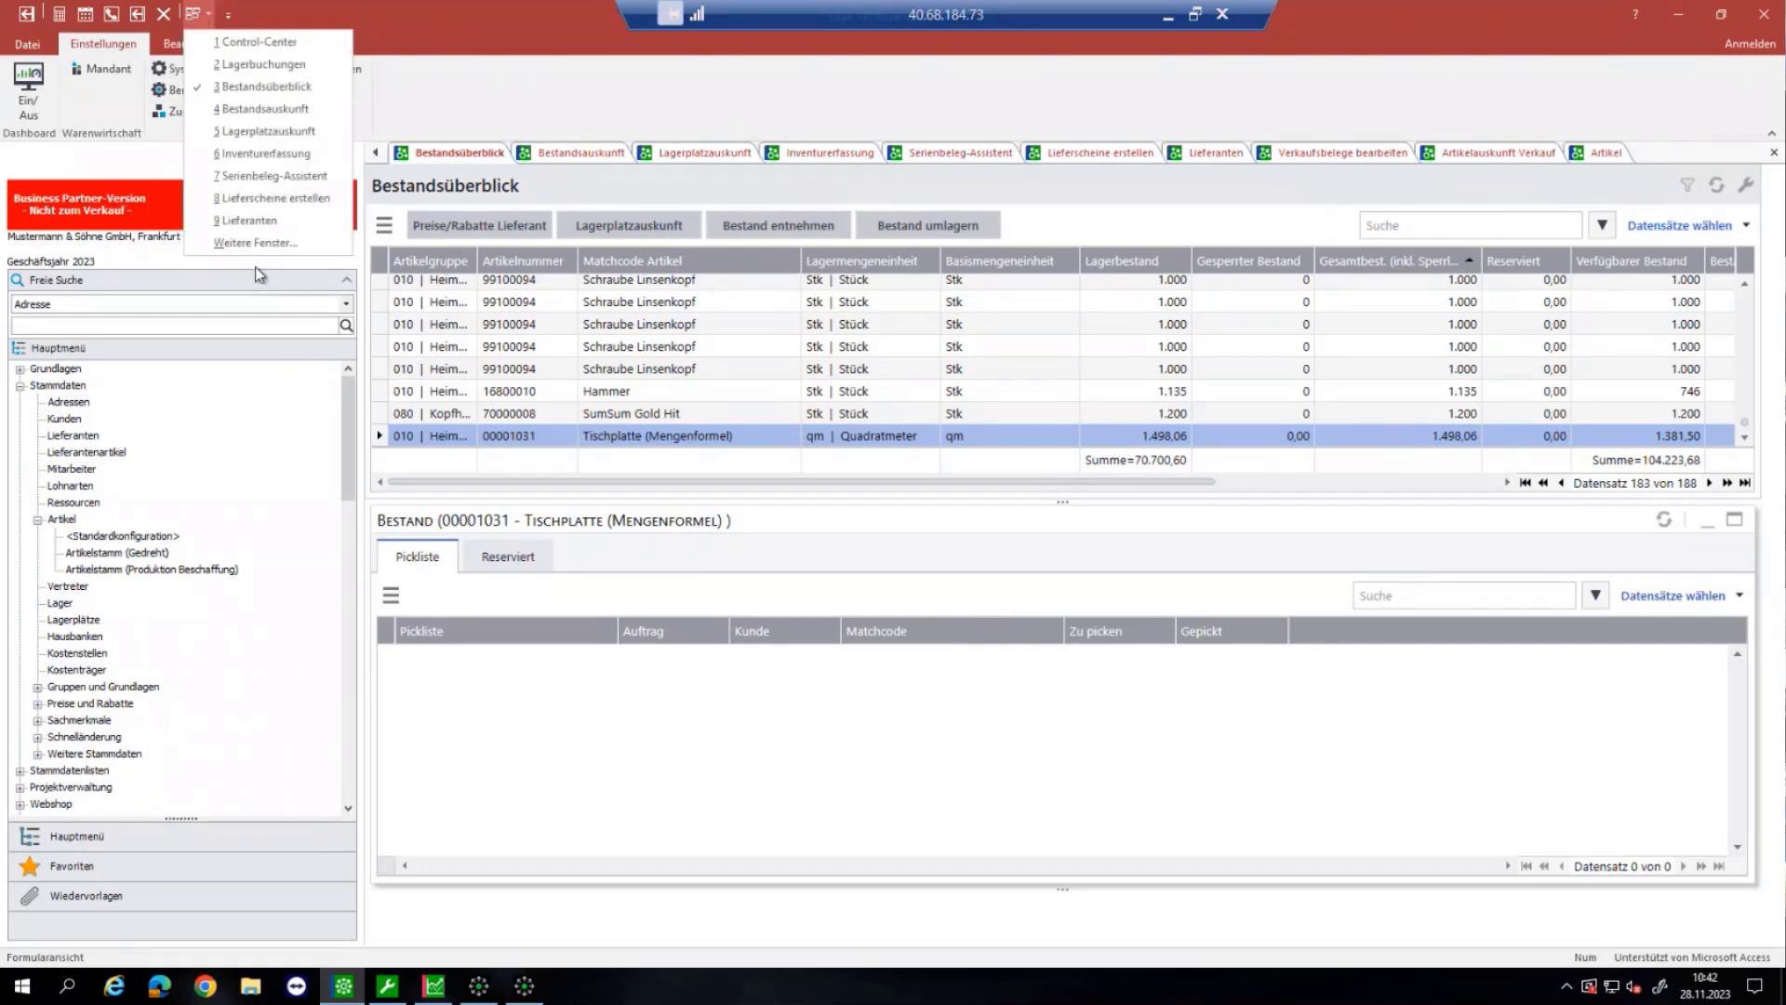
{"action": "left_click", "coordinate": [1493, 151]}
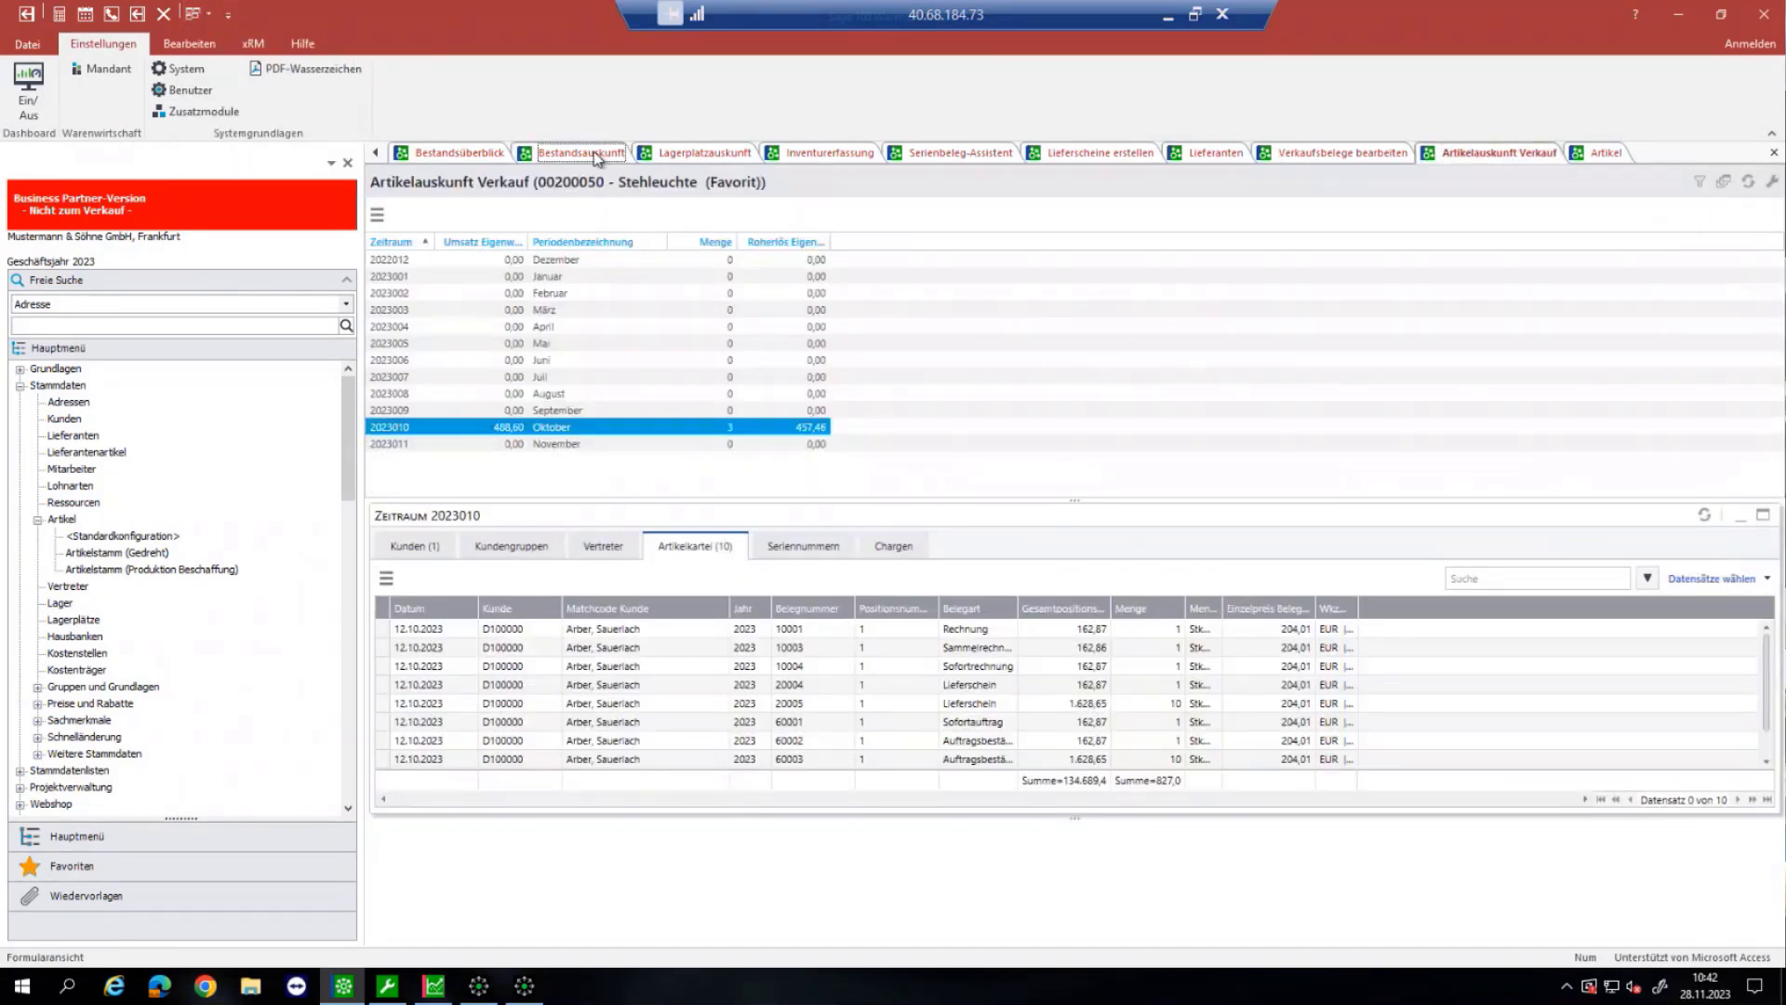
{"action": "left_click", "coordinate": [582, 153]}
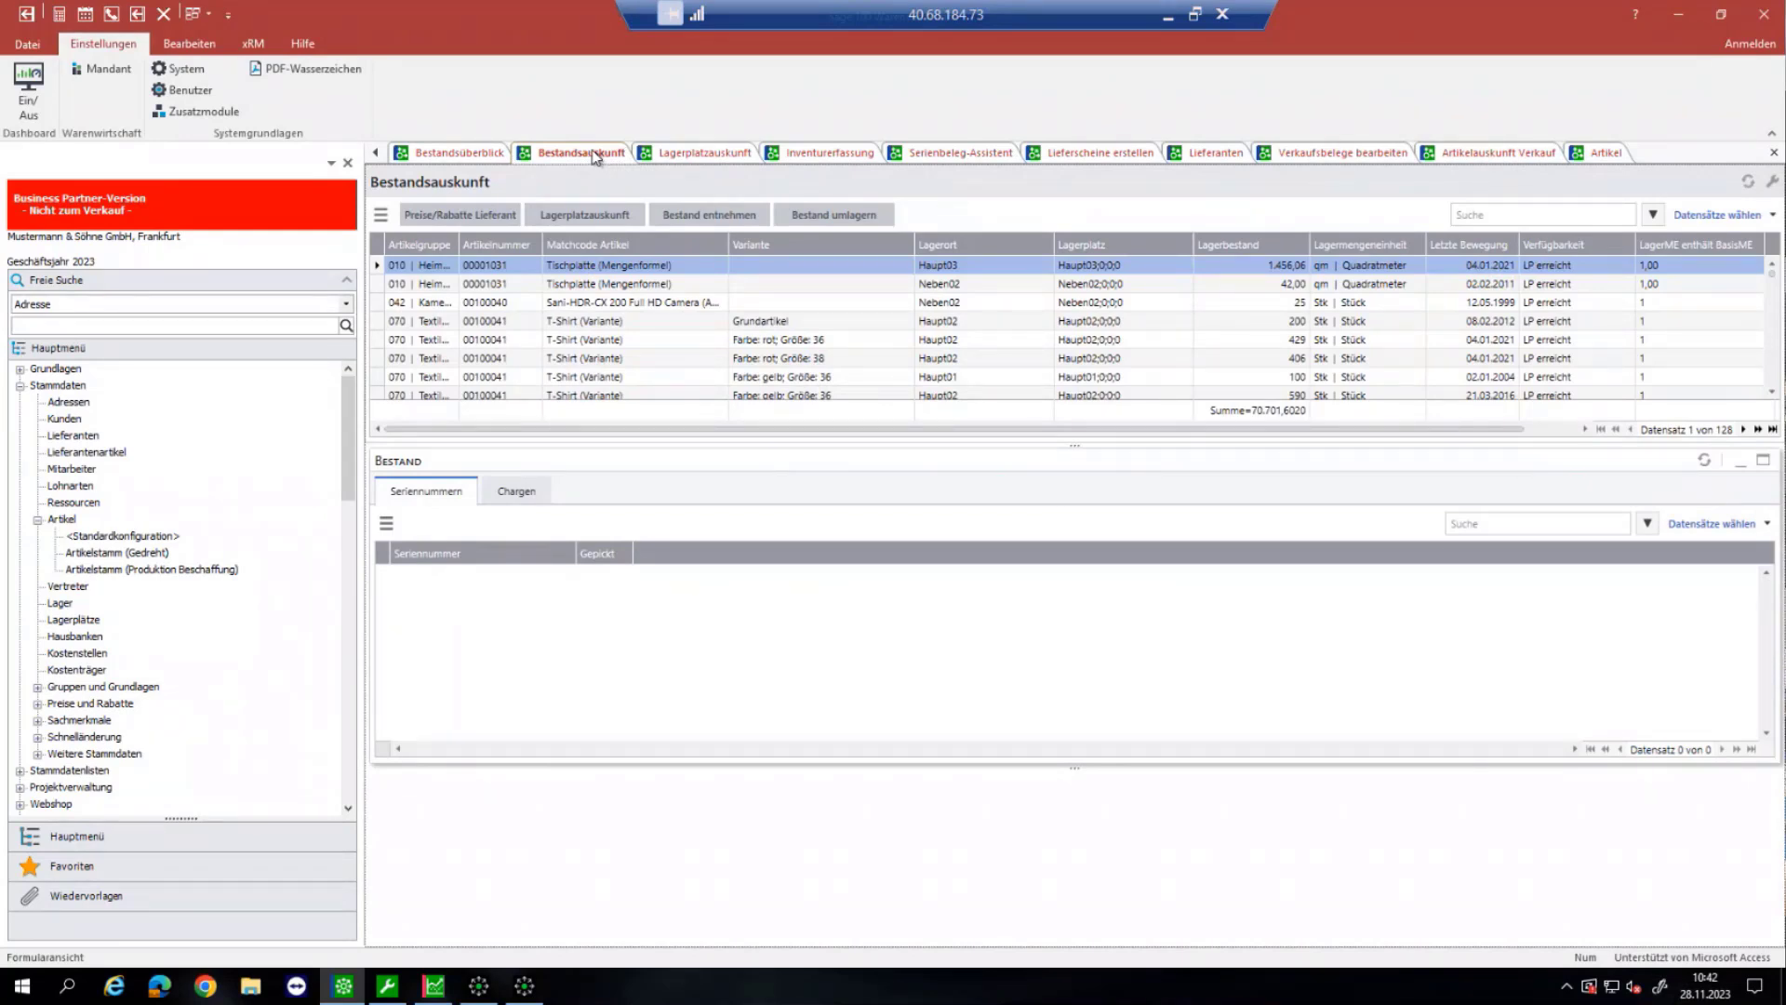
Step: Cycle through the running application windows and return to Bestandsauskunft in Sage 100 Warenwirtschaft
{"action": "key", "text": "alt+Tab"}
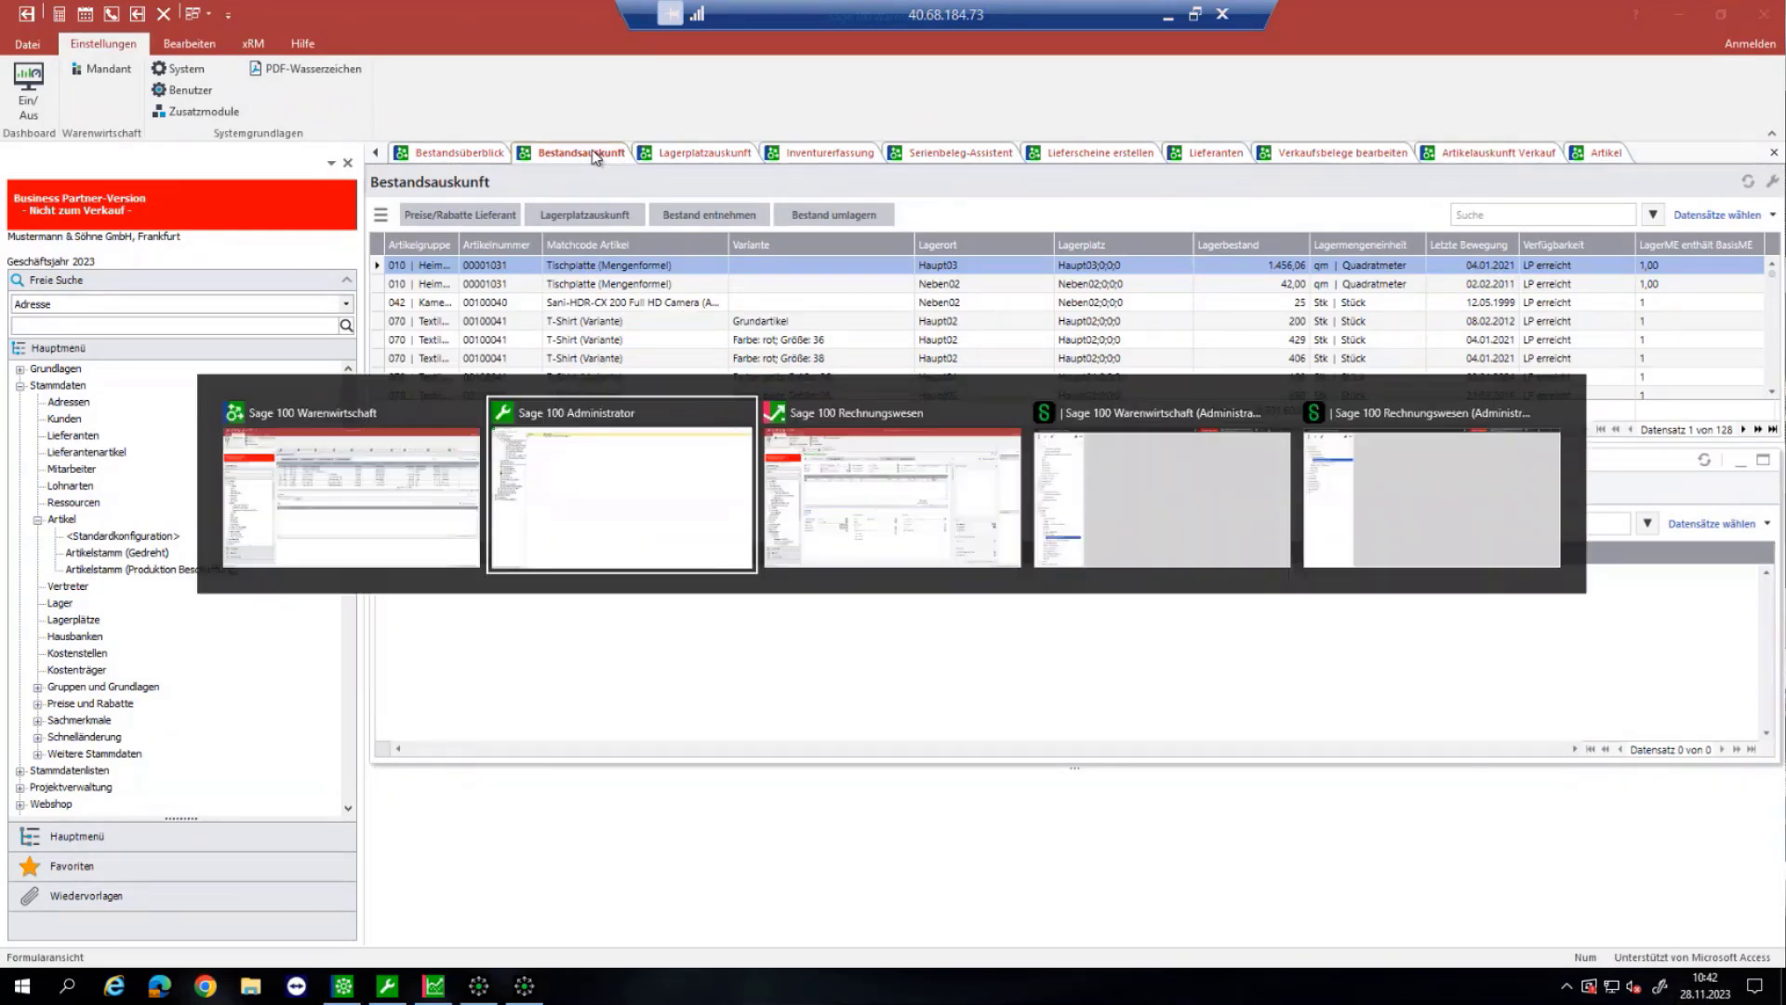
{"action": "key", "text": "alt+Tab"}
{"action": "key", "text": "alt+Tab"}
{"action": "key", "text": "alt+Tab"}
{"action": "key", "text": "alt+Tab"}
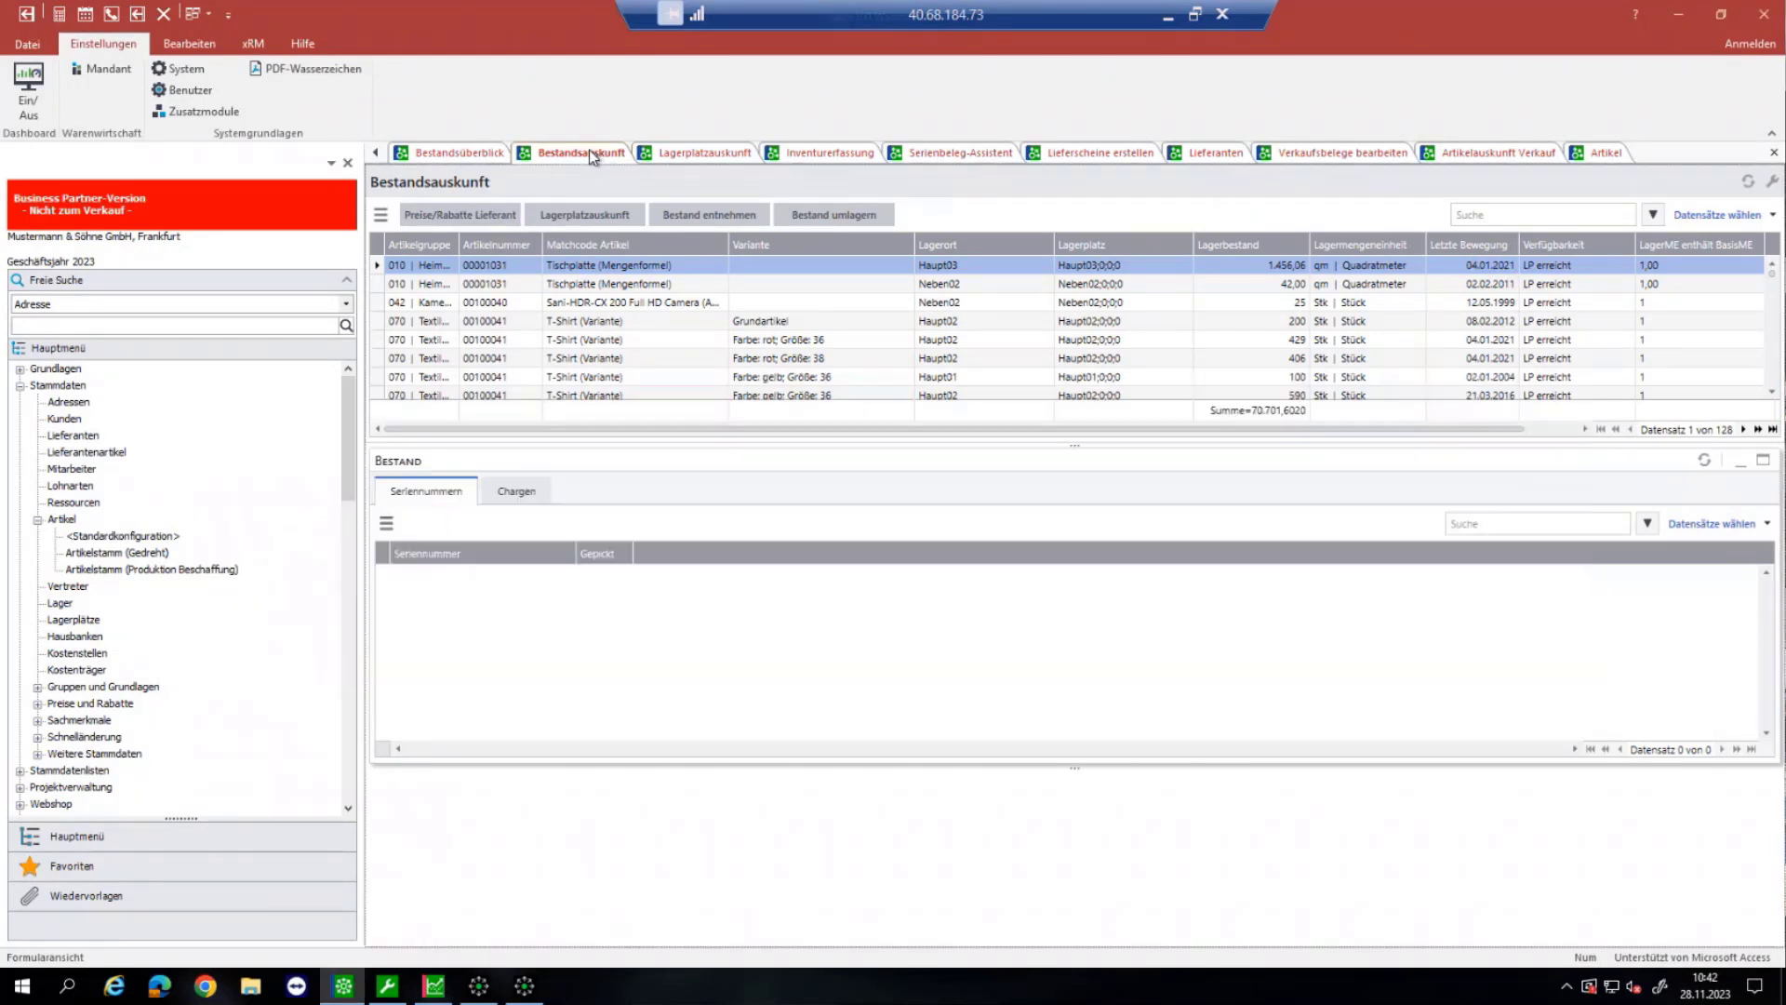
Step: Cycle through the open Sage 100 windows in order, from Lagerplatzauskunft past Lieferscheine erstellen, Verkaufsbelege bearbeiten and Artikelauskunft Verkauf
{"action": "key", "text": "ctrl+Tab"}
{"action": "key", "text": "ctrl+Tab"}
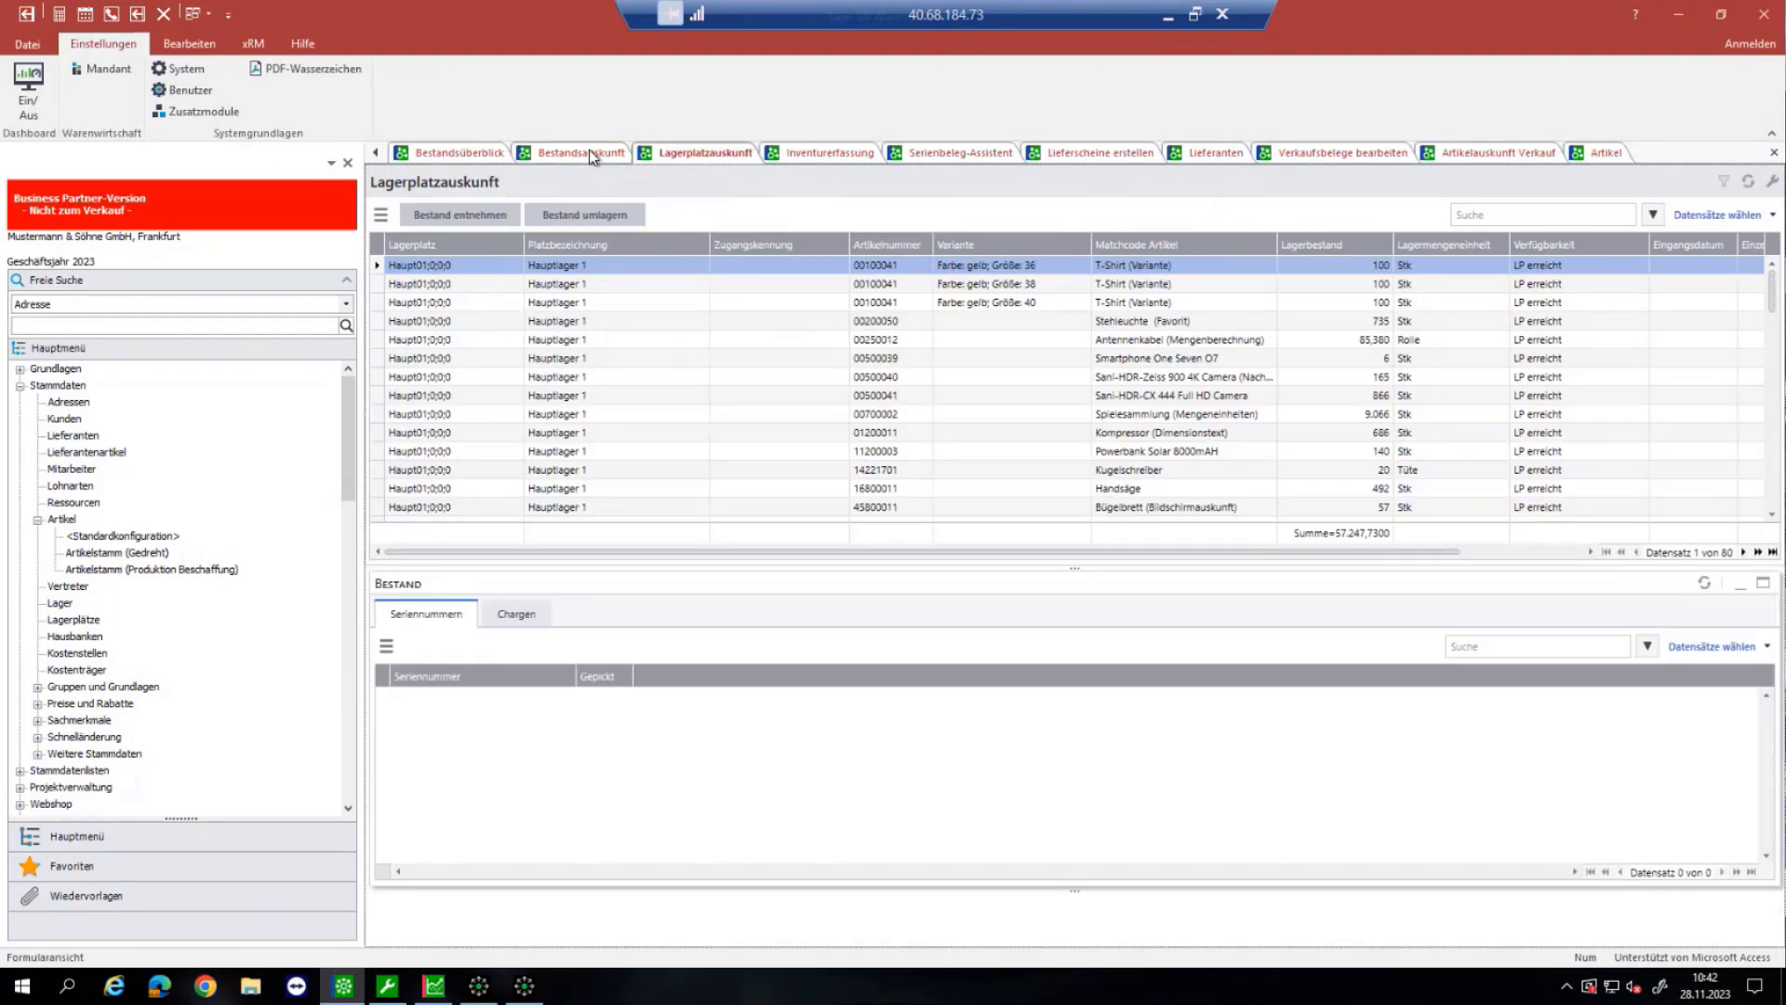
{"action": "key", "text": "ctrl+Tab"}
{"action": "key", "text": "ctrl+Tab"}
{"action": "key", "text": "ctrl+Tab"}
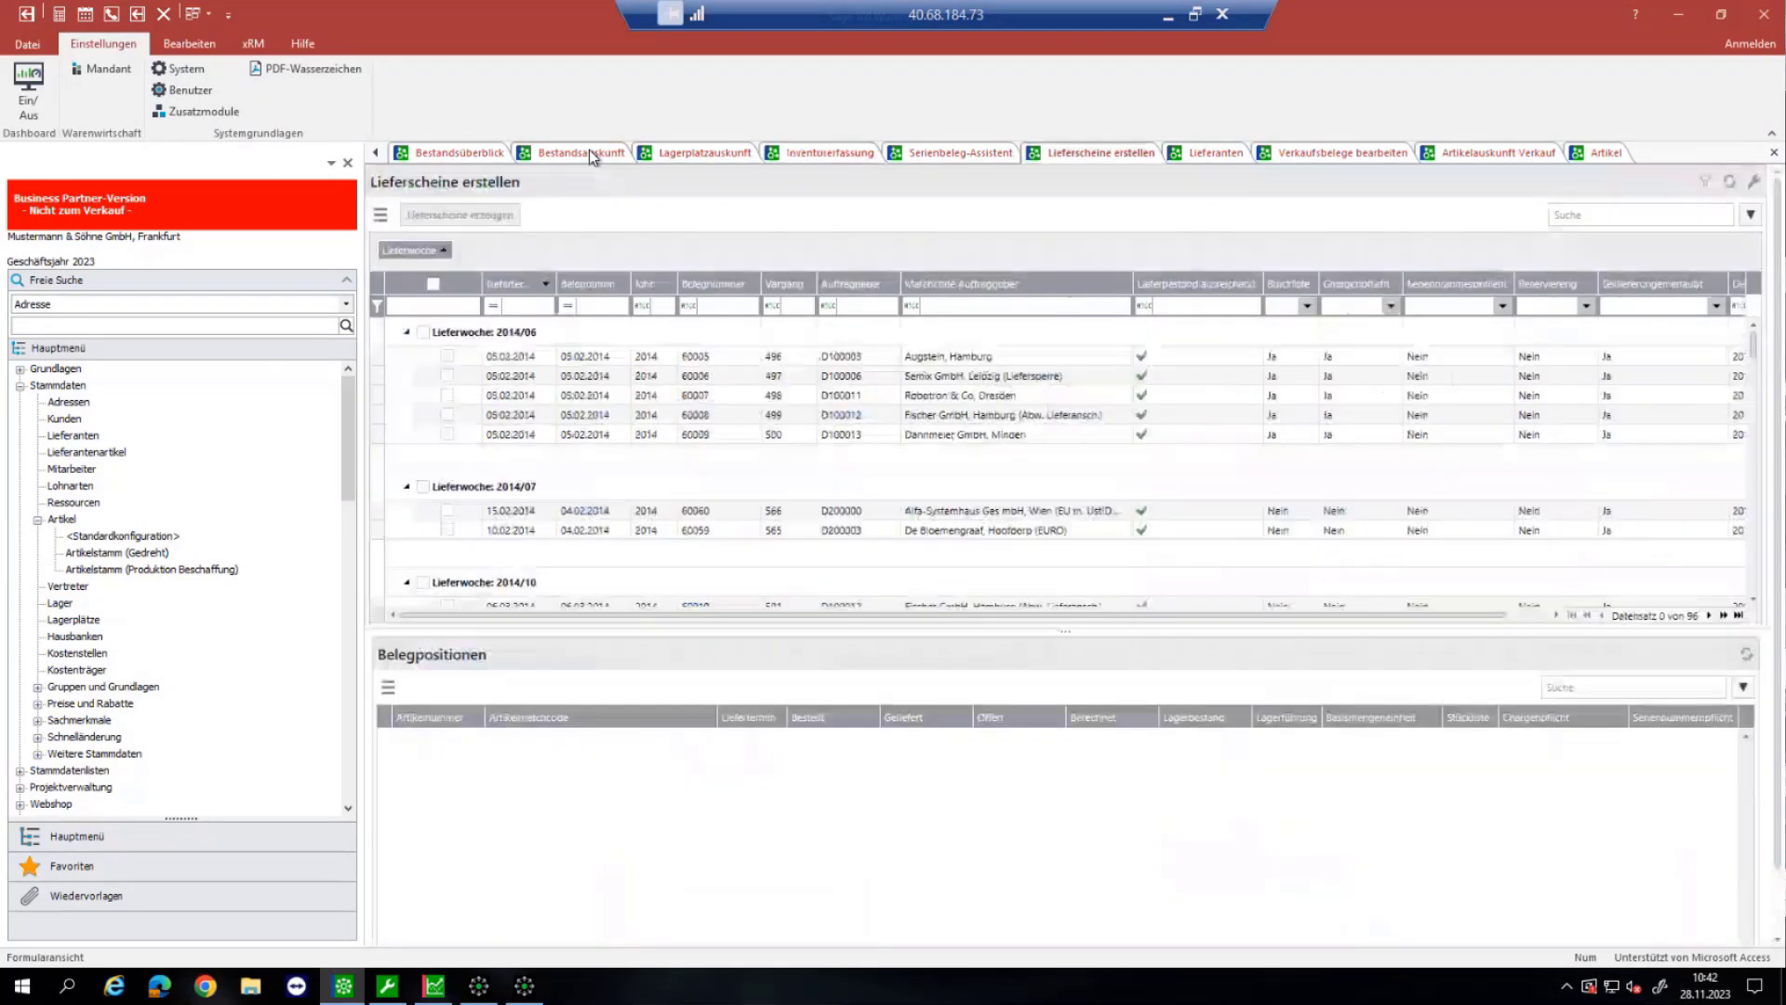
{"action": "key", "text": "ctrl+Tab"}
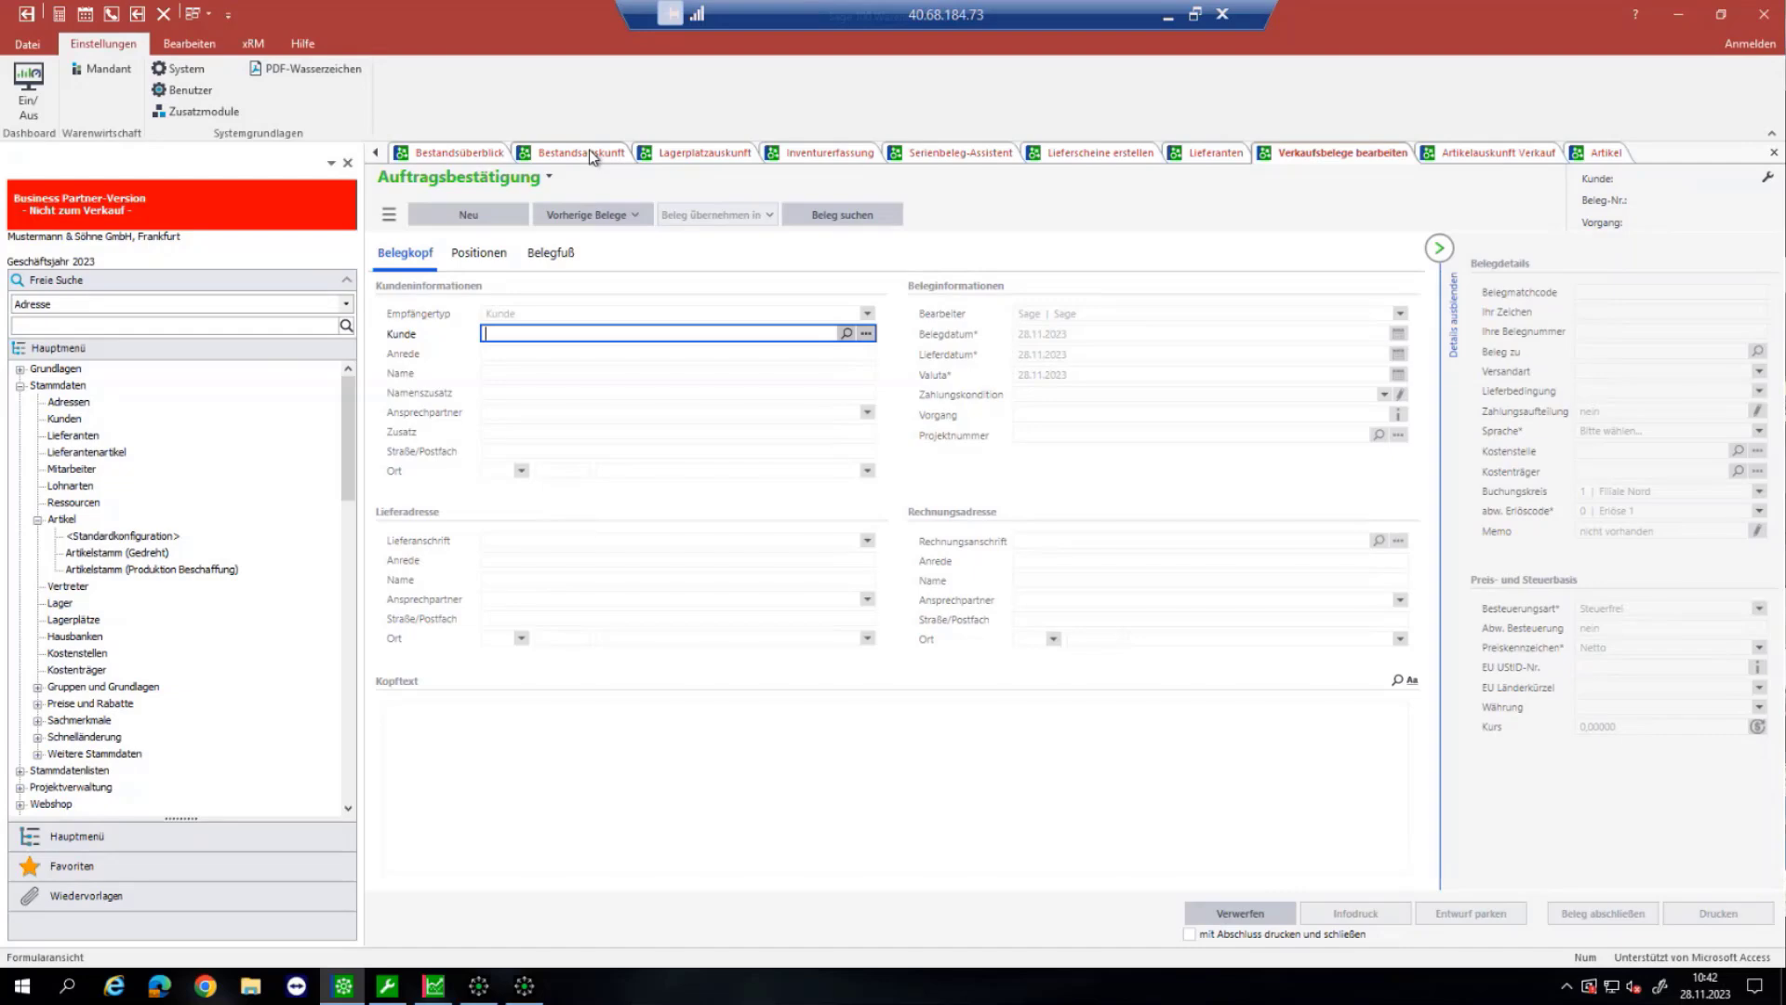
{"action": "key", "text": "ctrl+Tab"}
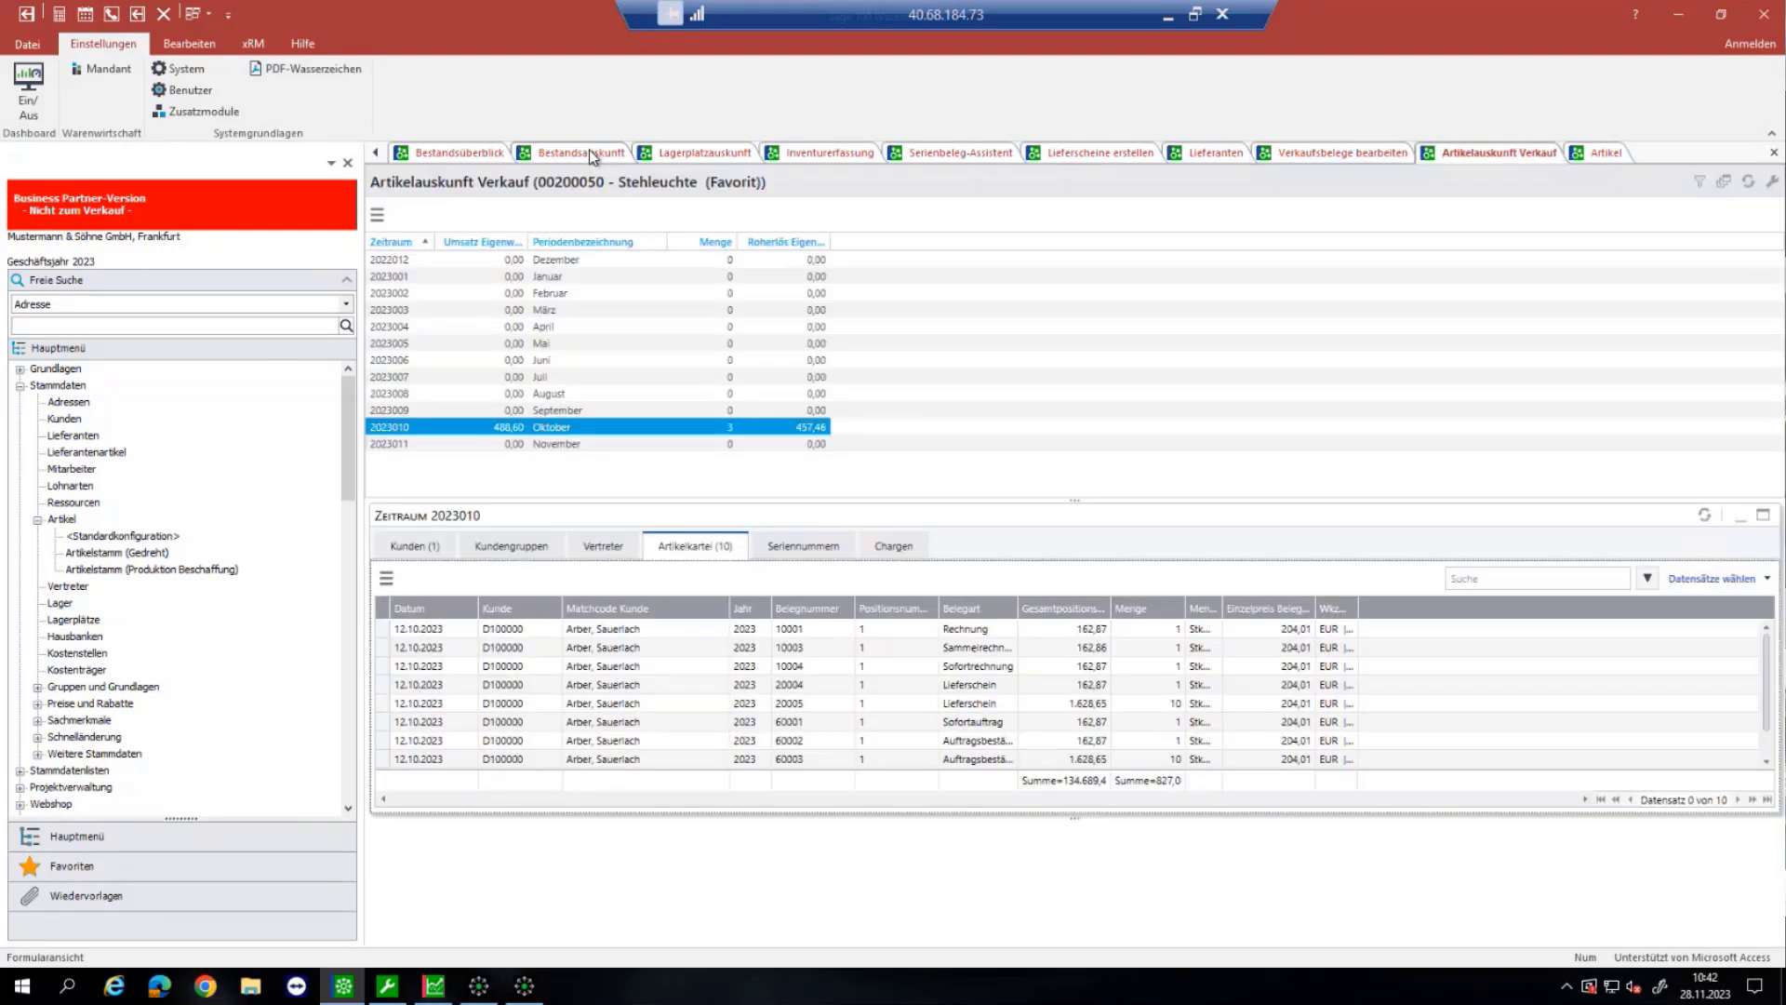
{"action": "key", "text": "ctrl+Tab"}
{"action": "key", "text": "ctrl+Tab"}
{"action": "key", "text": "ctrl+Tab"}
{"action": "key", "text": "ctrl+Tab"}
{"action": "key", "text": "ctrl+Tab"}
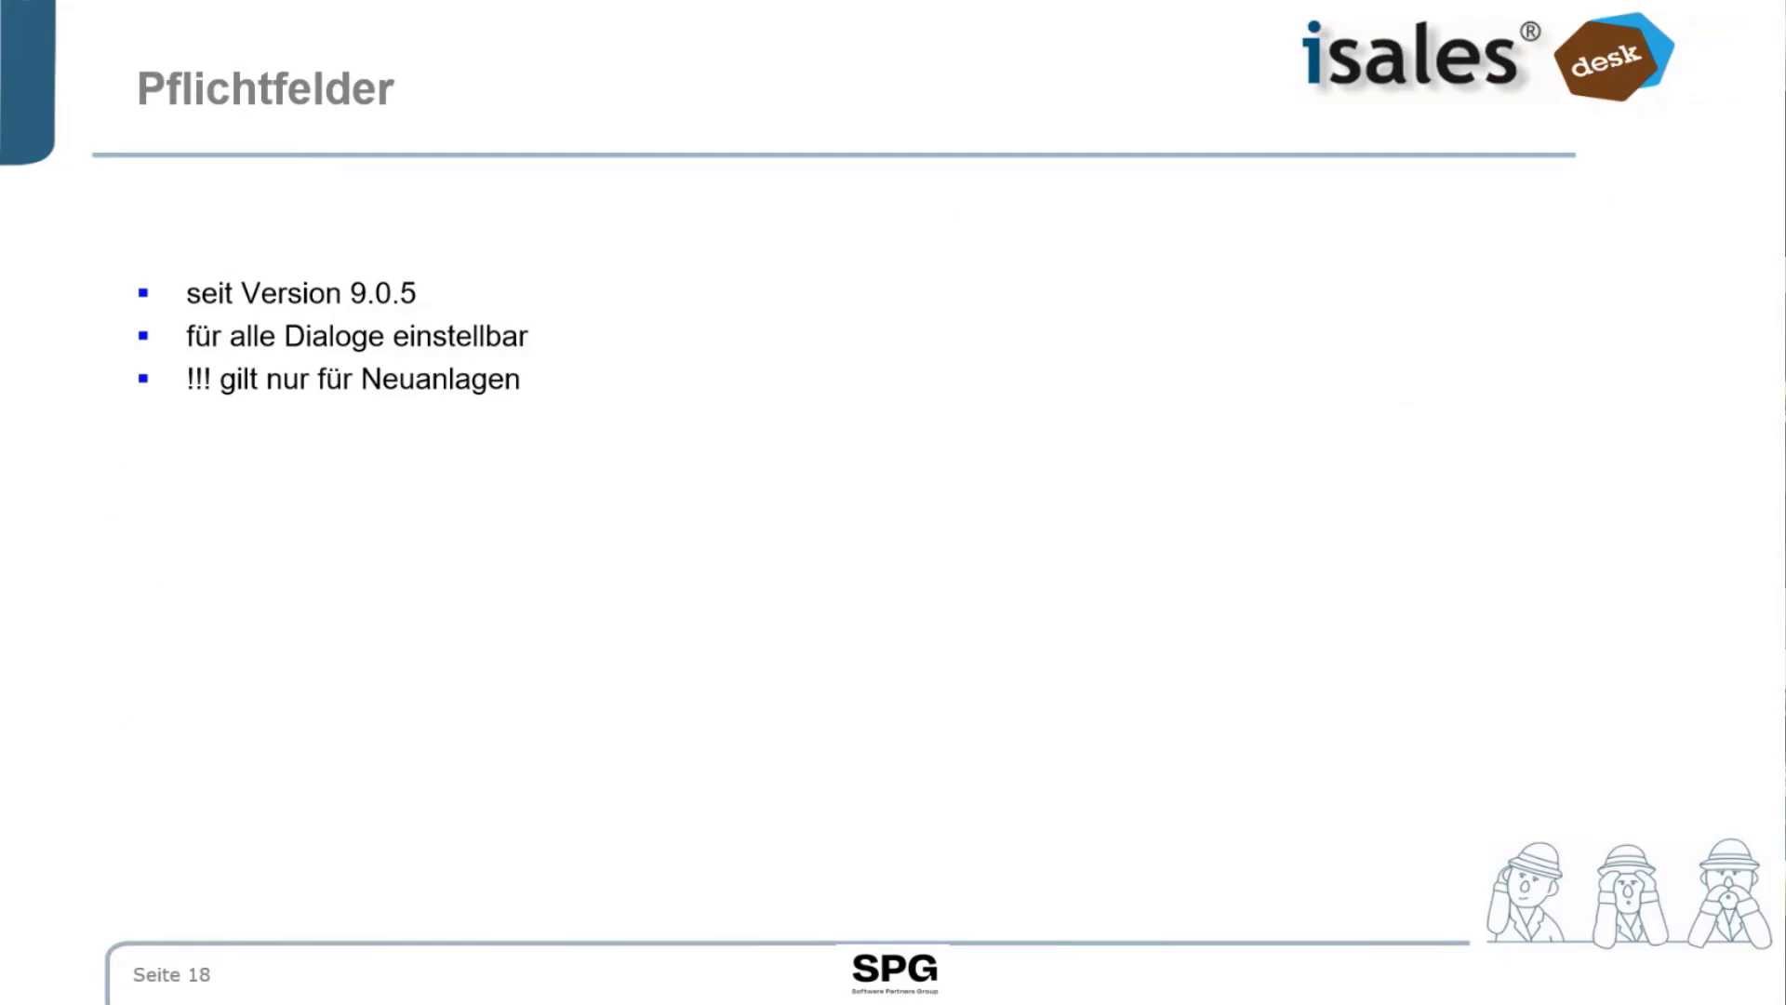
{"action": "key", "text": "Right"}
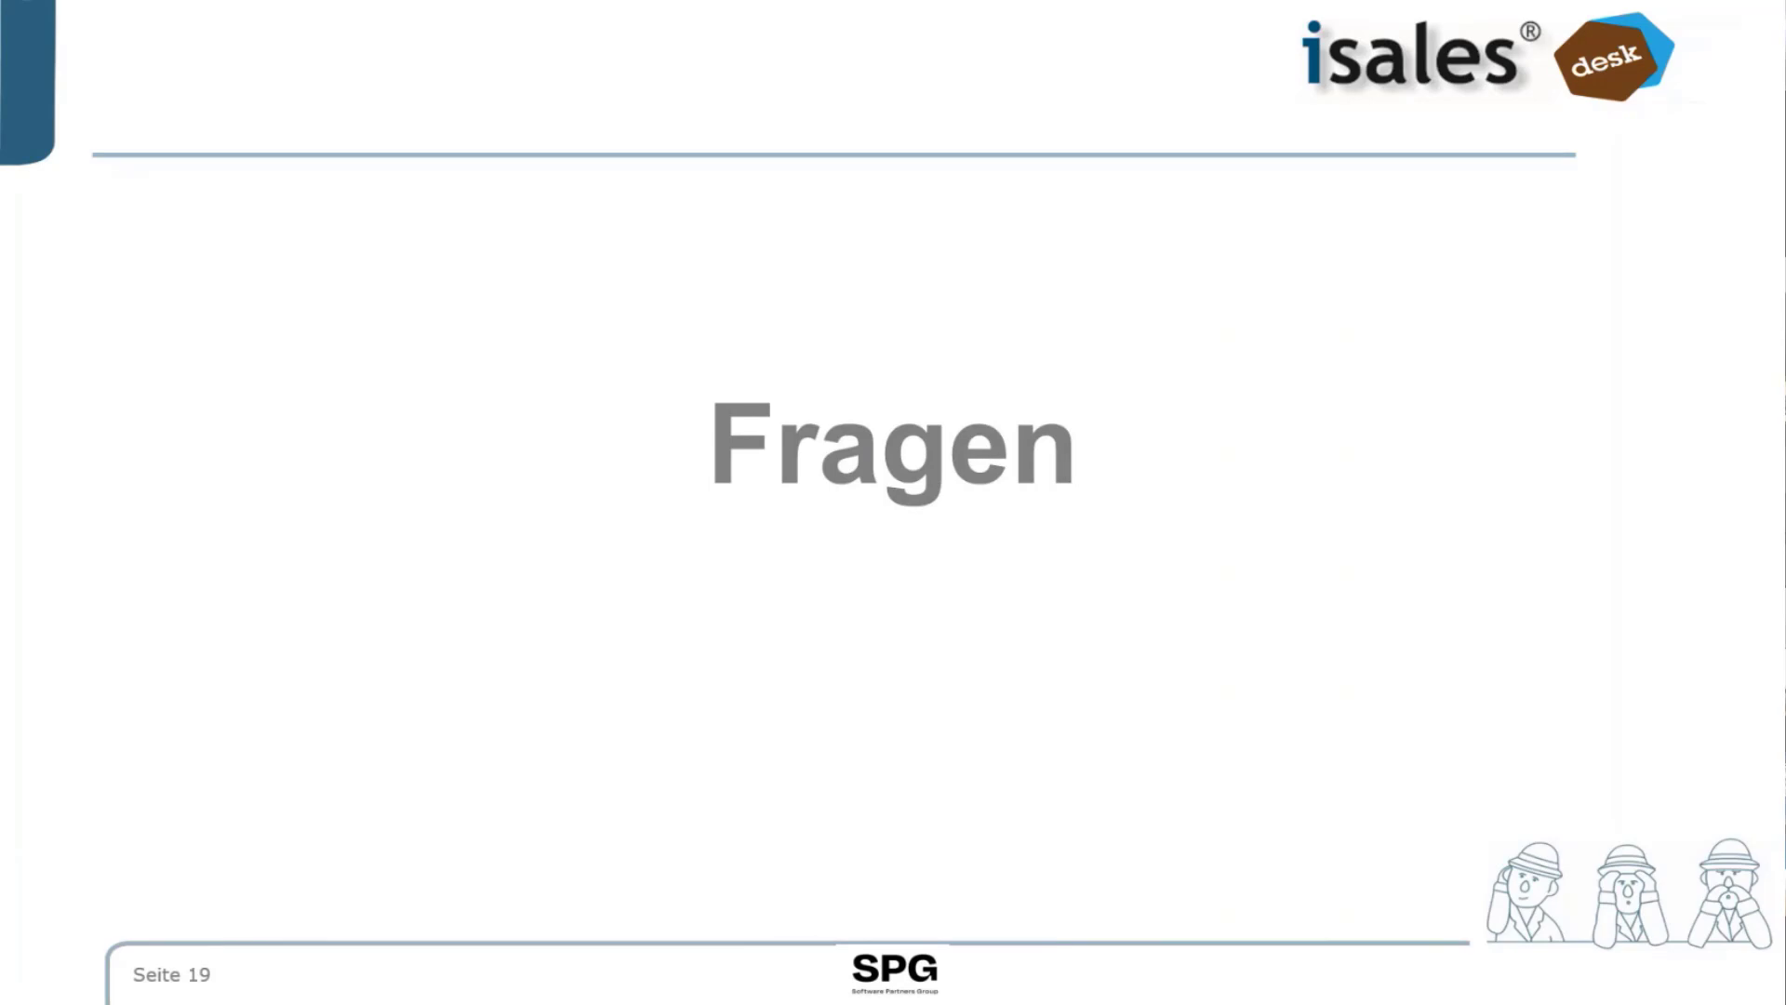
{"action": "key", "text": "Right"}
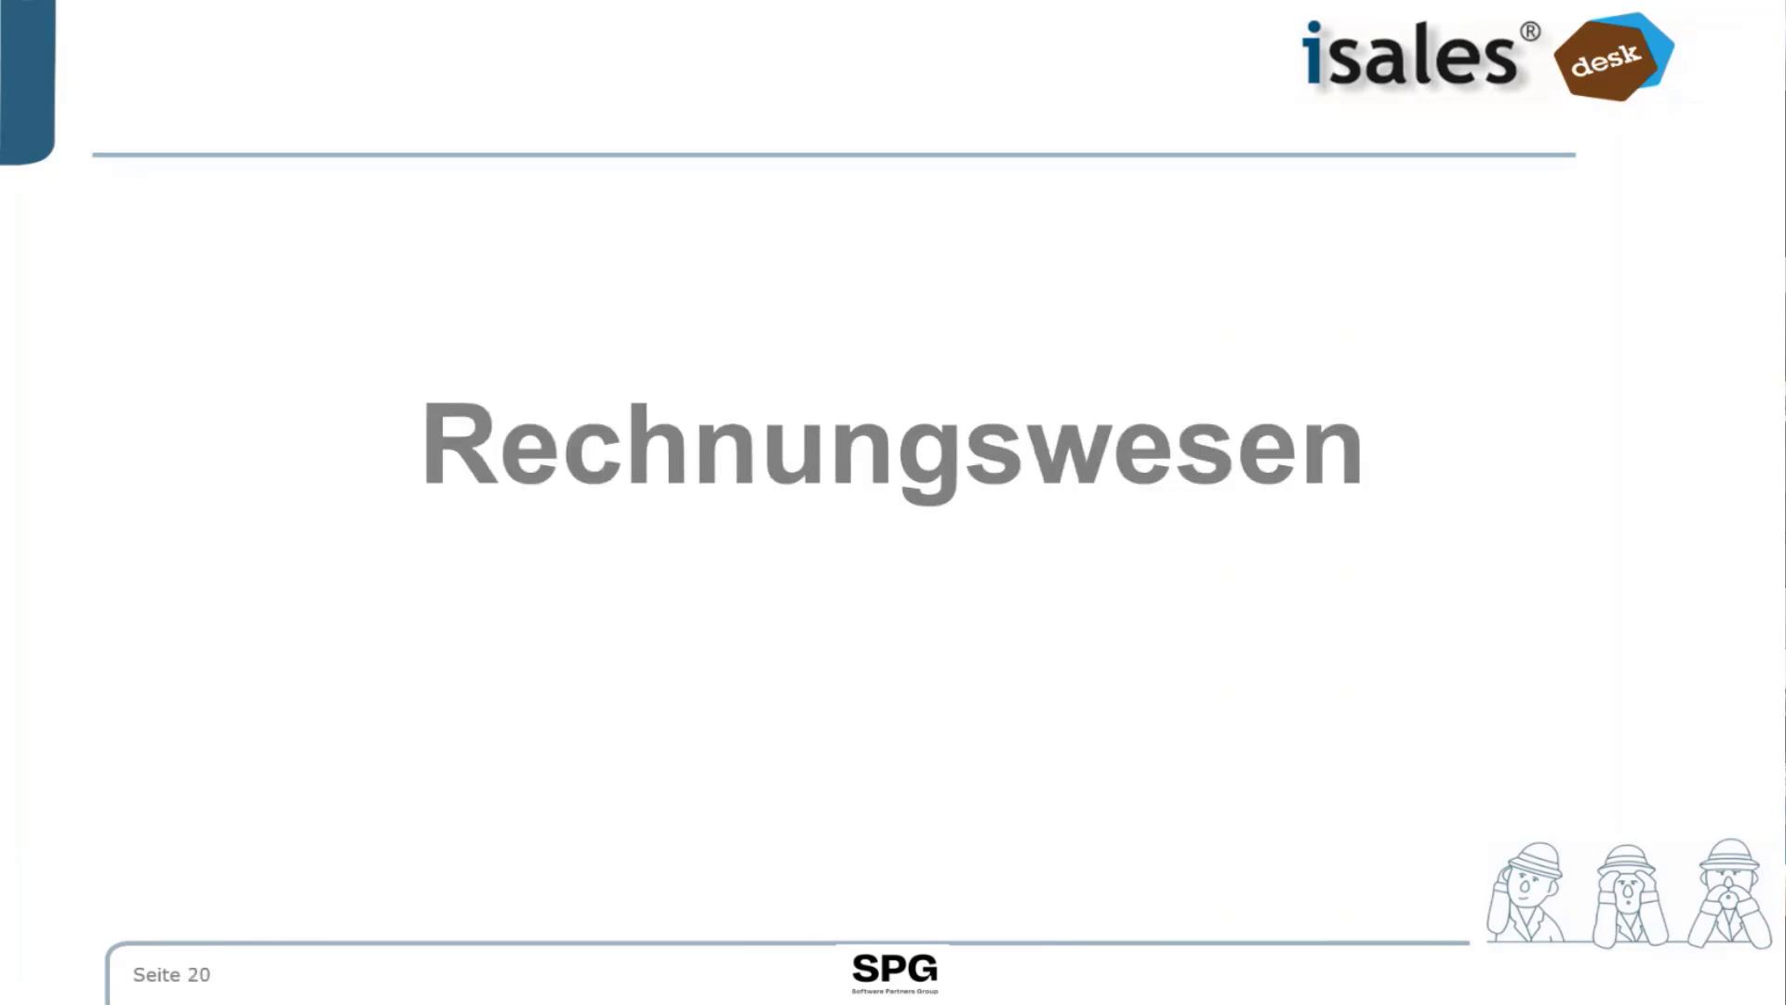
{"action": "key", "text": "Right"}
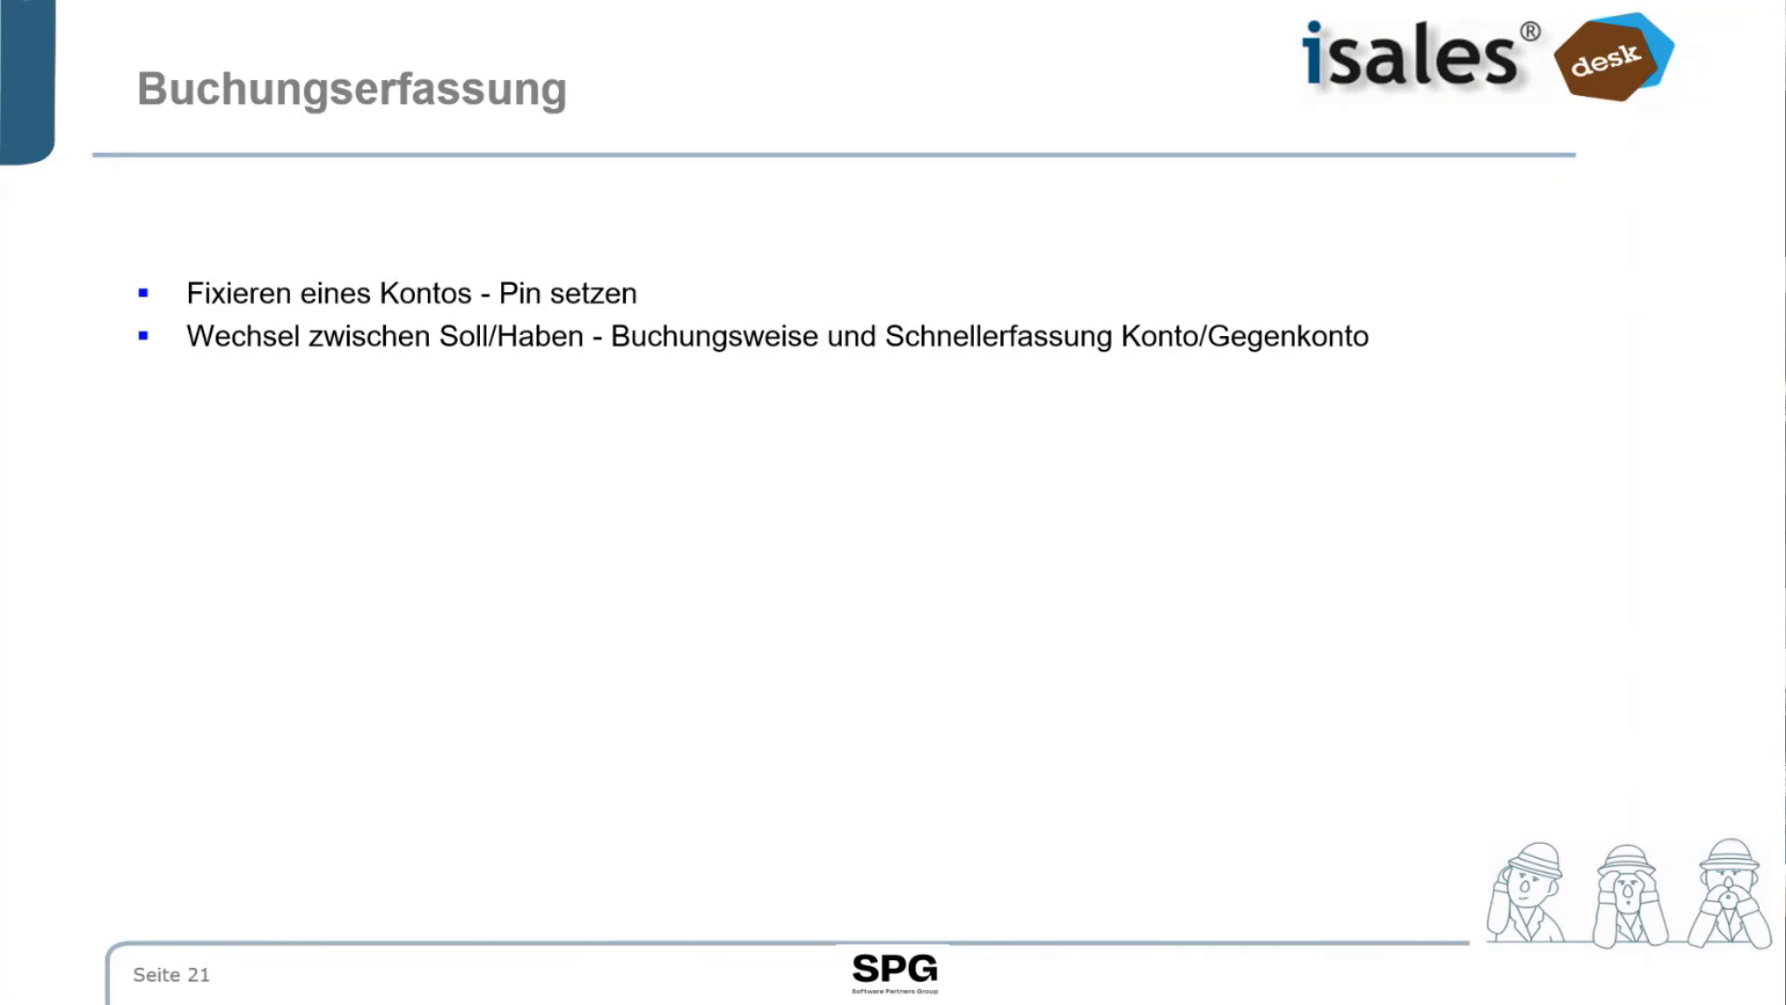
Step: Switch to Buchungserfassung in Sage 100 Rechnungswesen and enter Bank-Giro as Konto Soll and a Hamburg customer account as Konto Haben
{"action": "key", "text": "alt+Tab"}
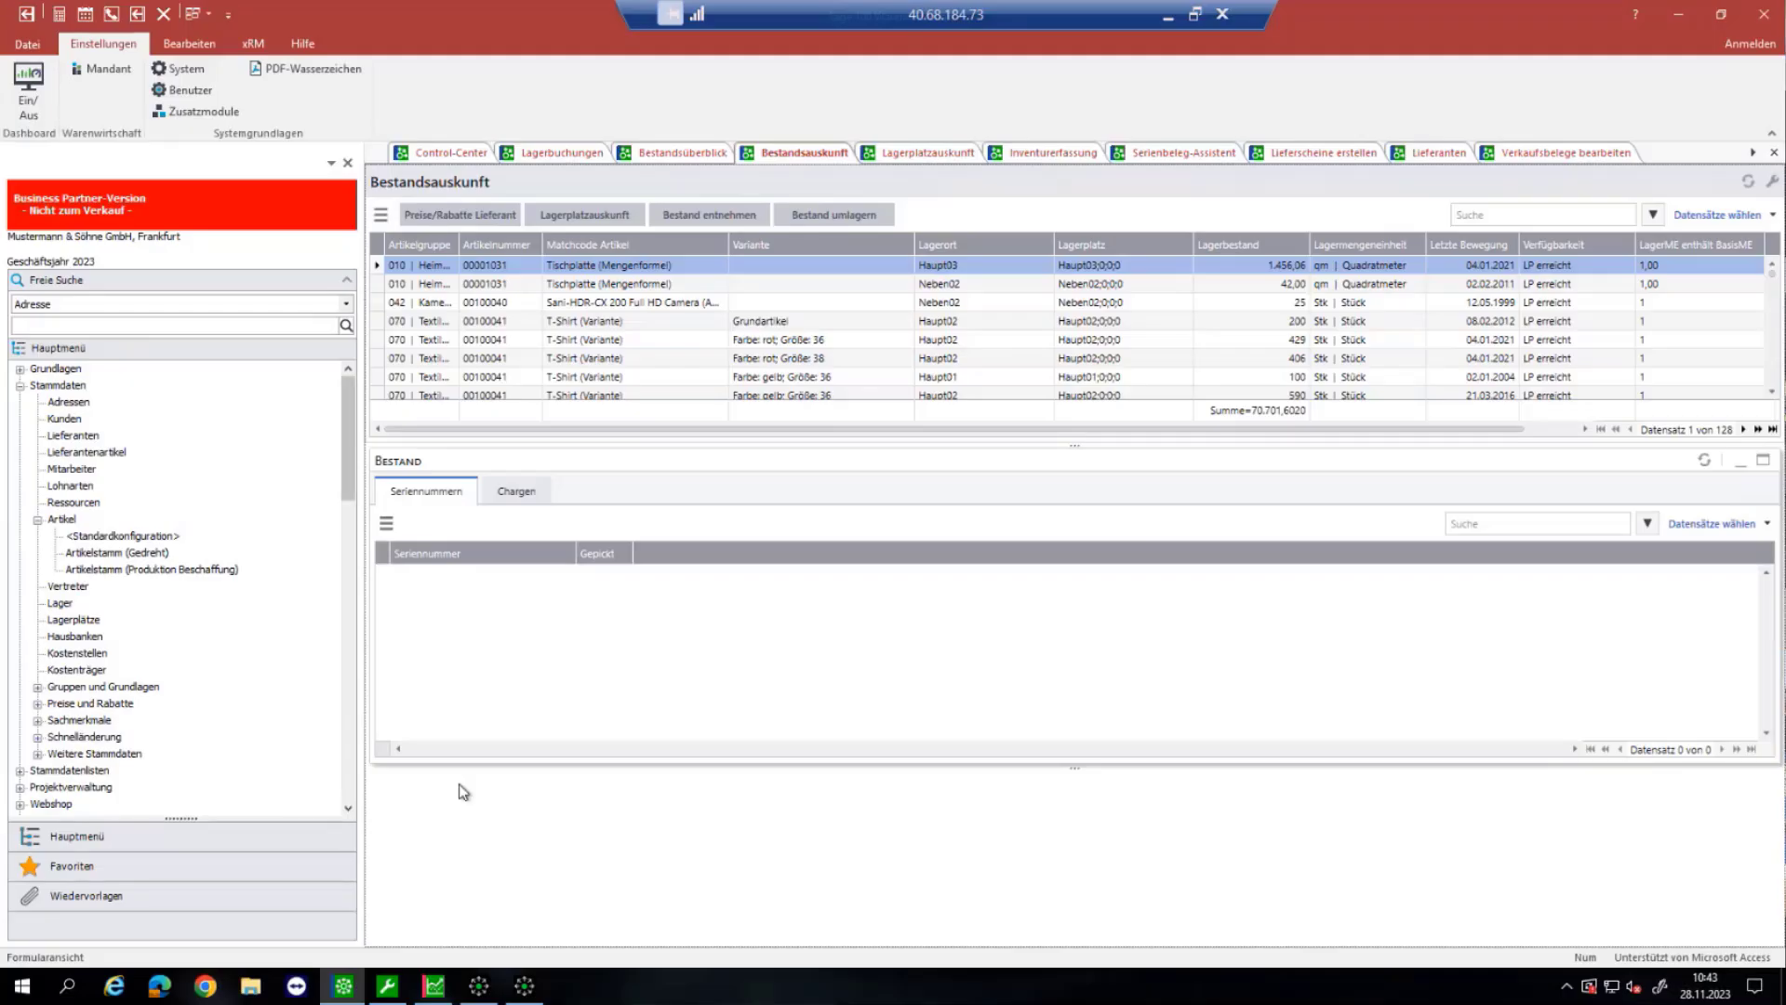
{"action": "left_click", "coordinate": [433, 986]}
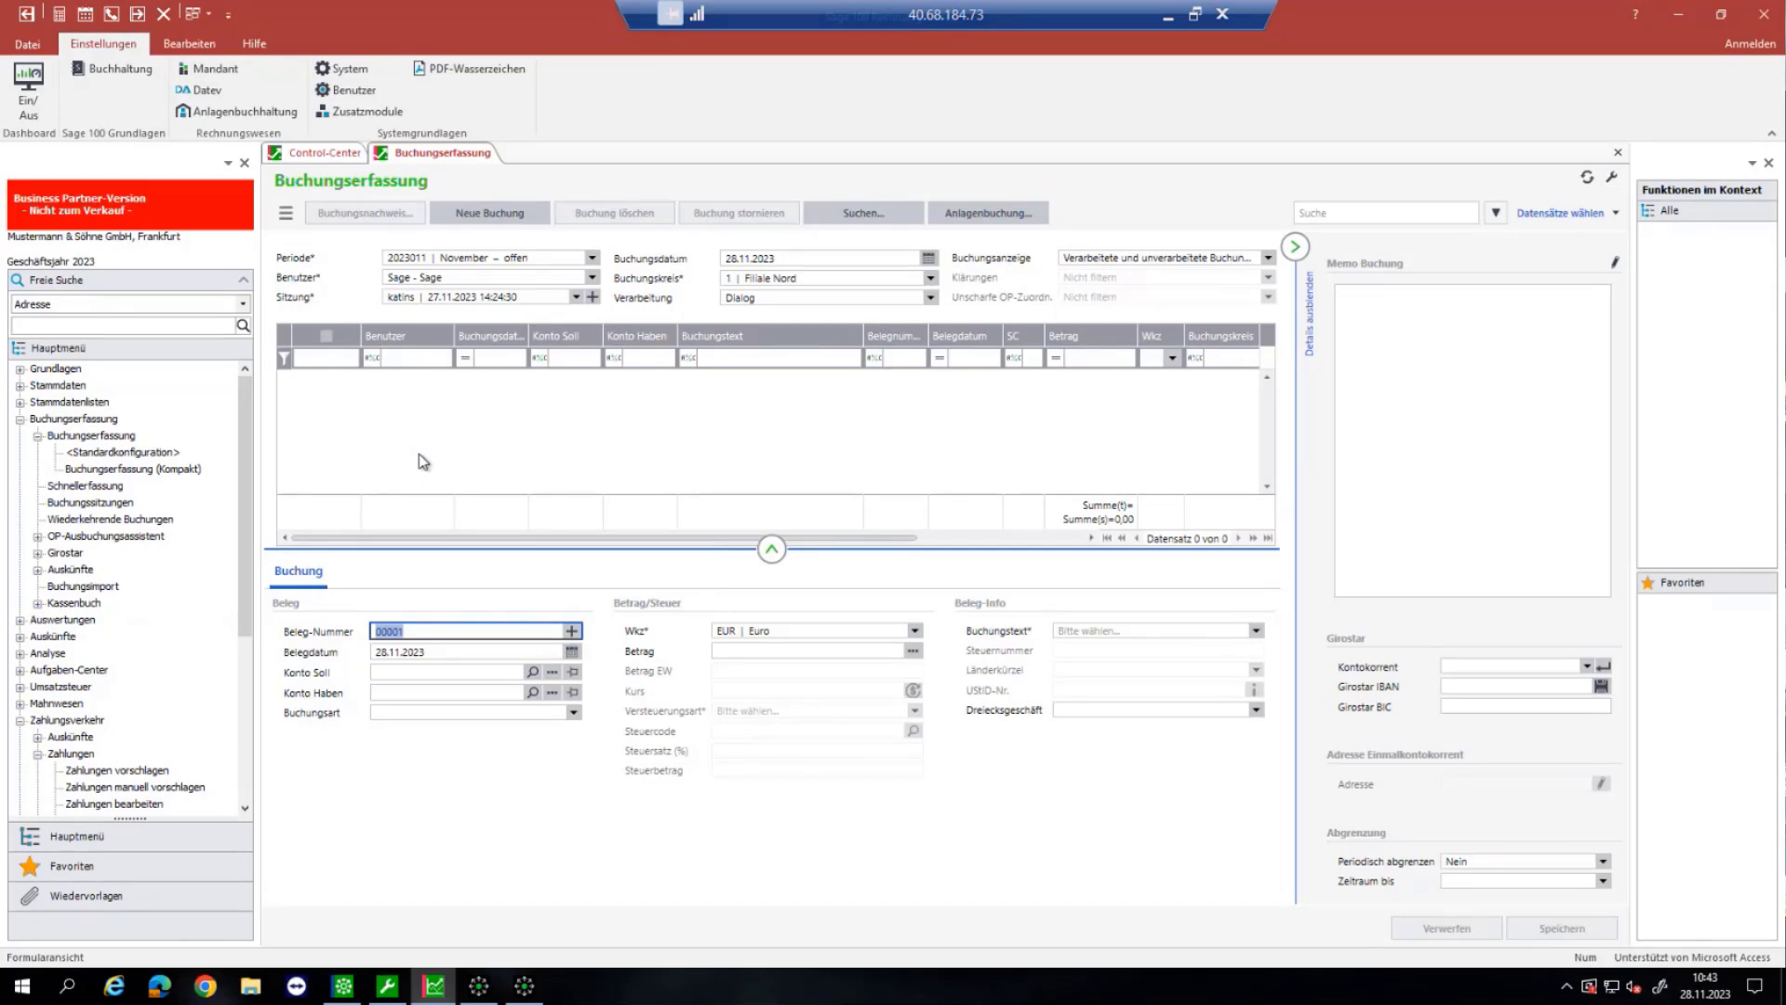
{"action": "key", "text": "Tab"}
{"action": "type", "text": "s12"}
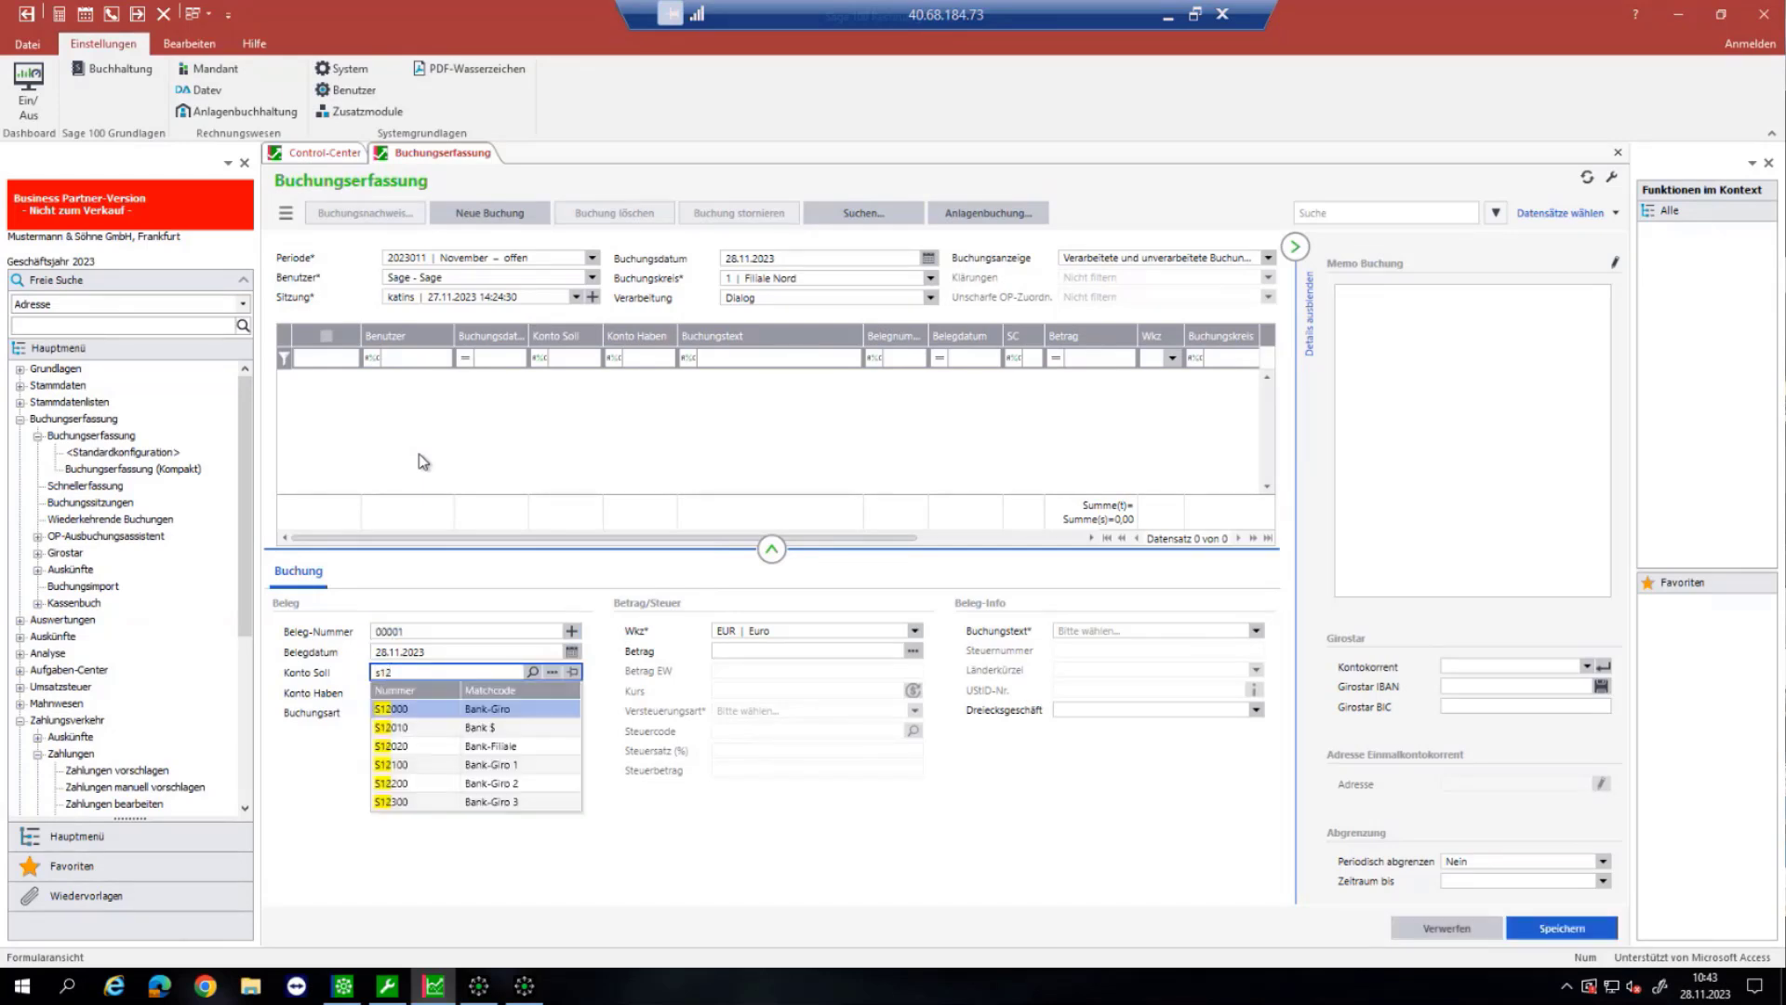
{"action": "key", "text": "Return"}
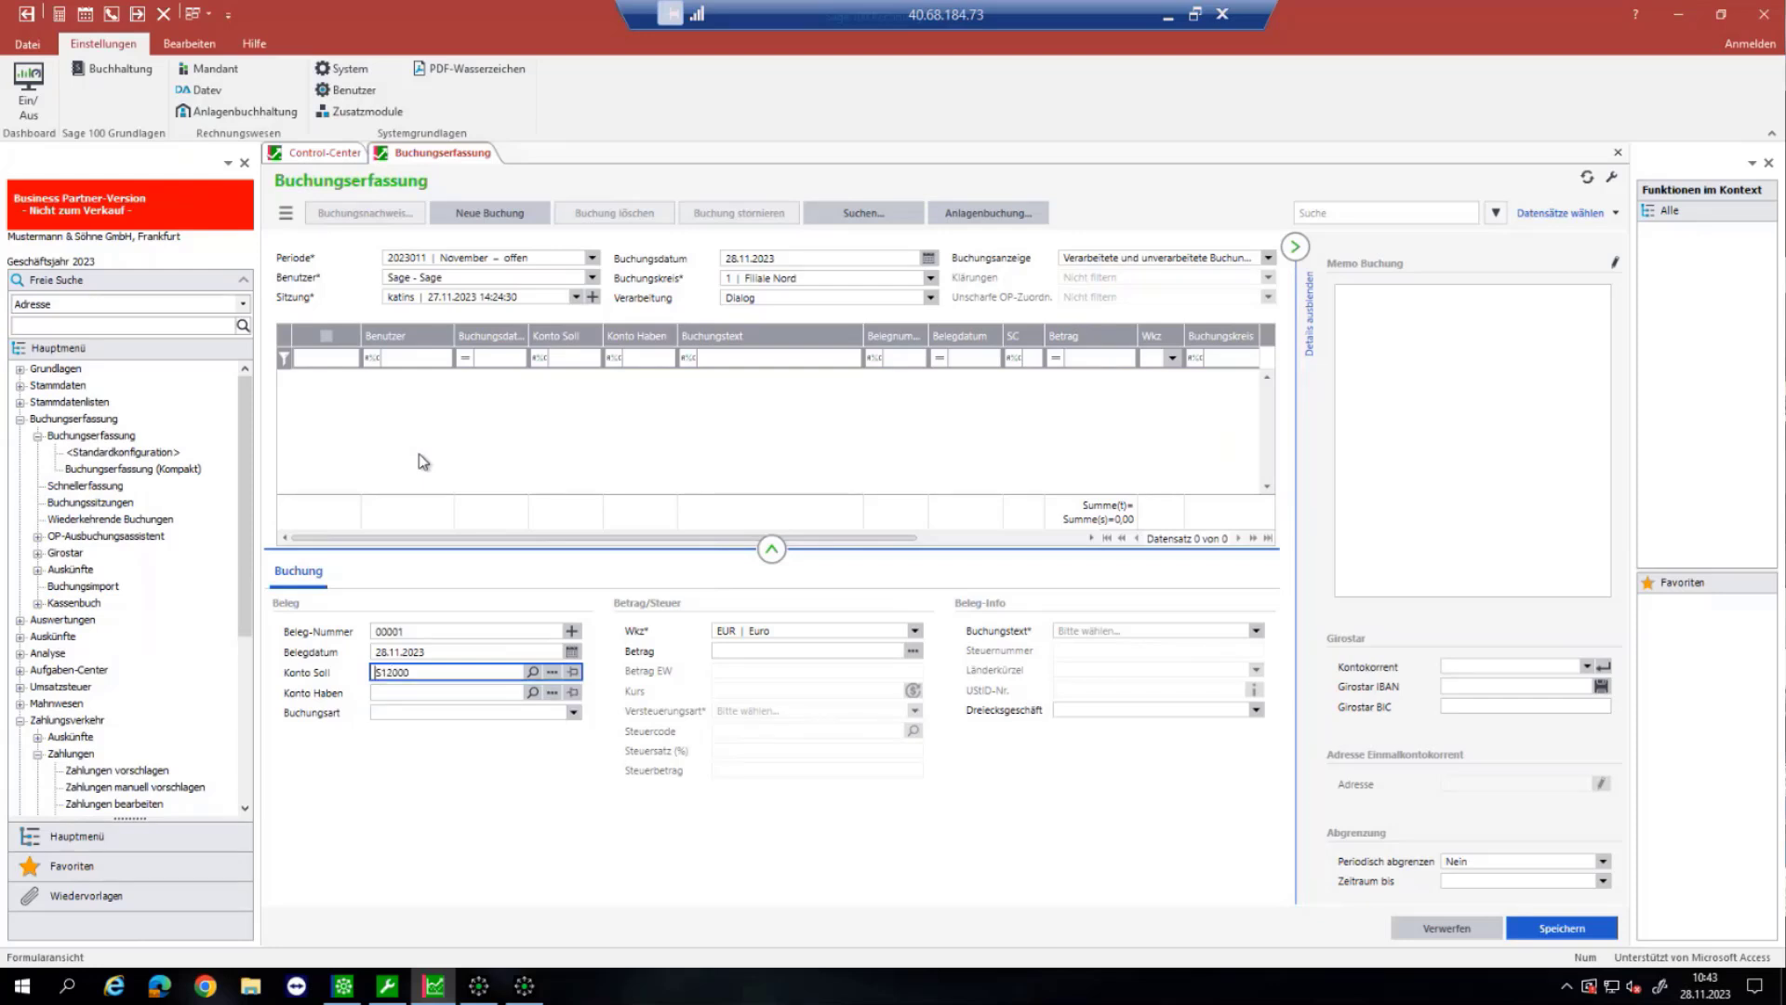
{"action": "key", "text": "Return"}
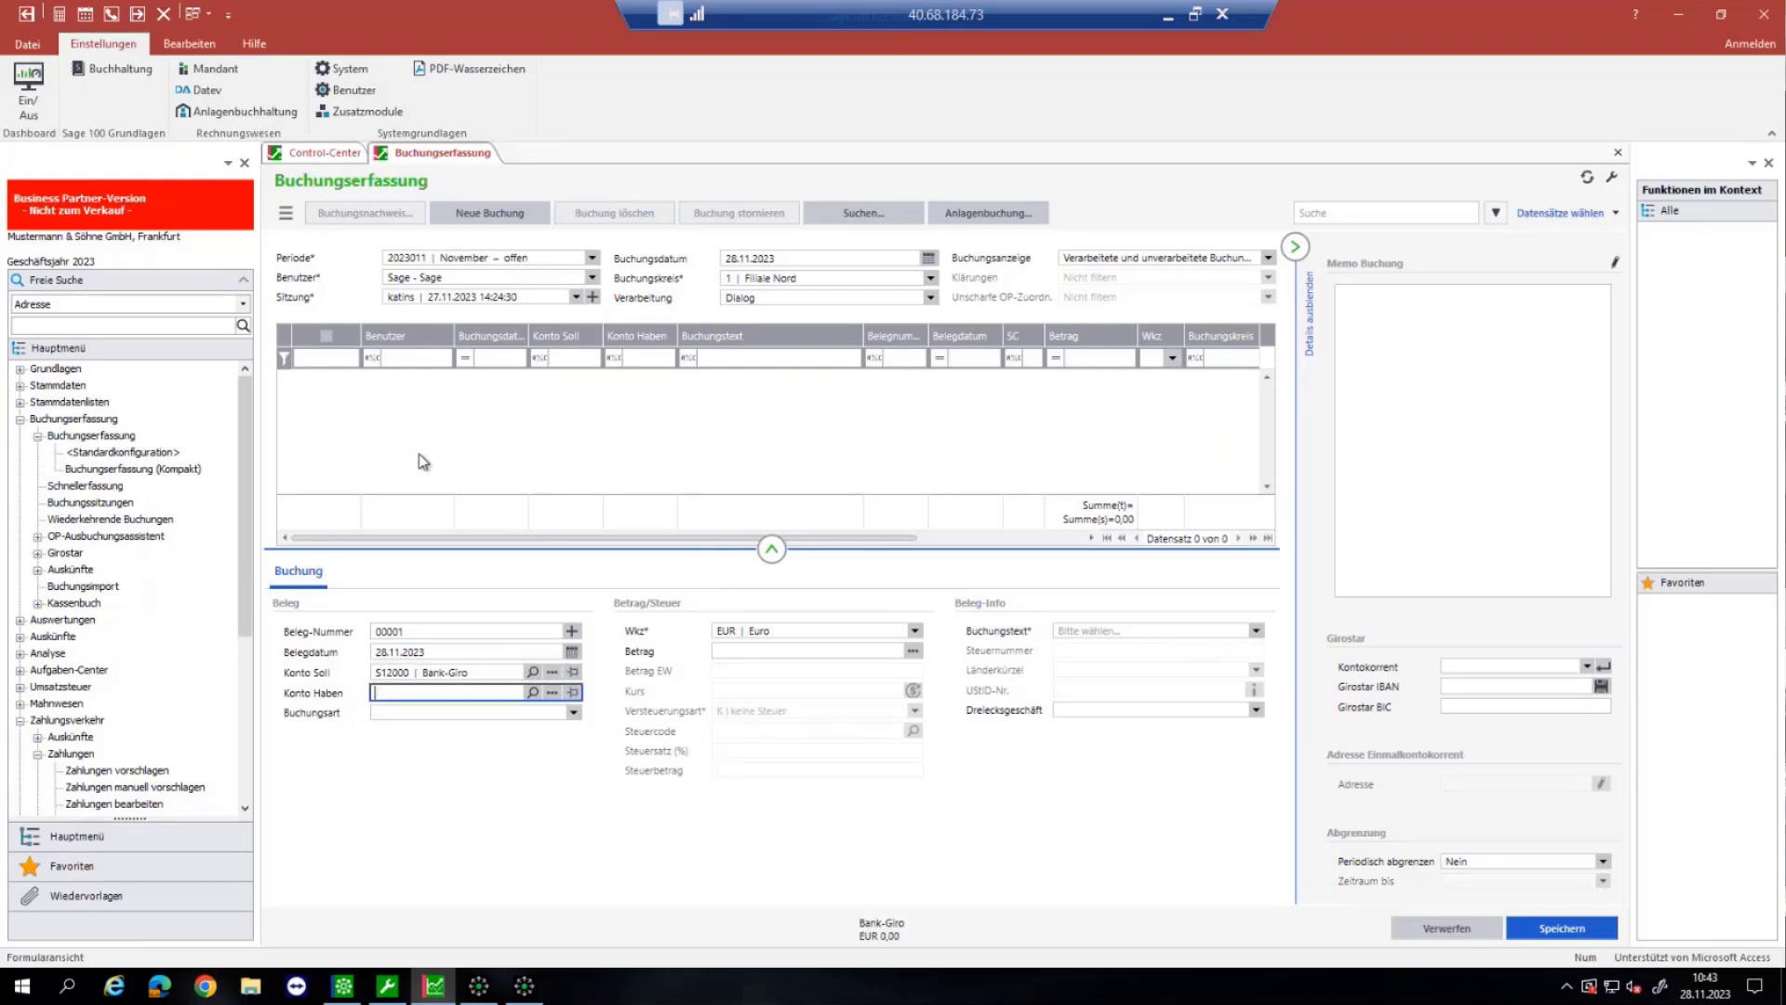
{"action": "type", "text": "d1"}
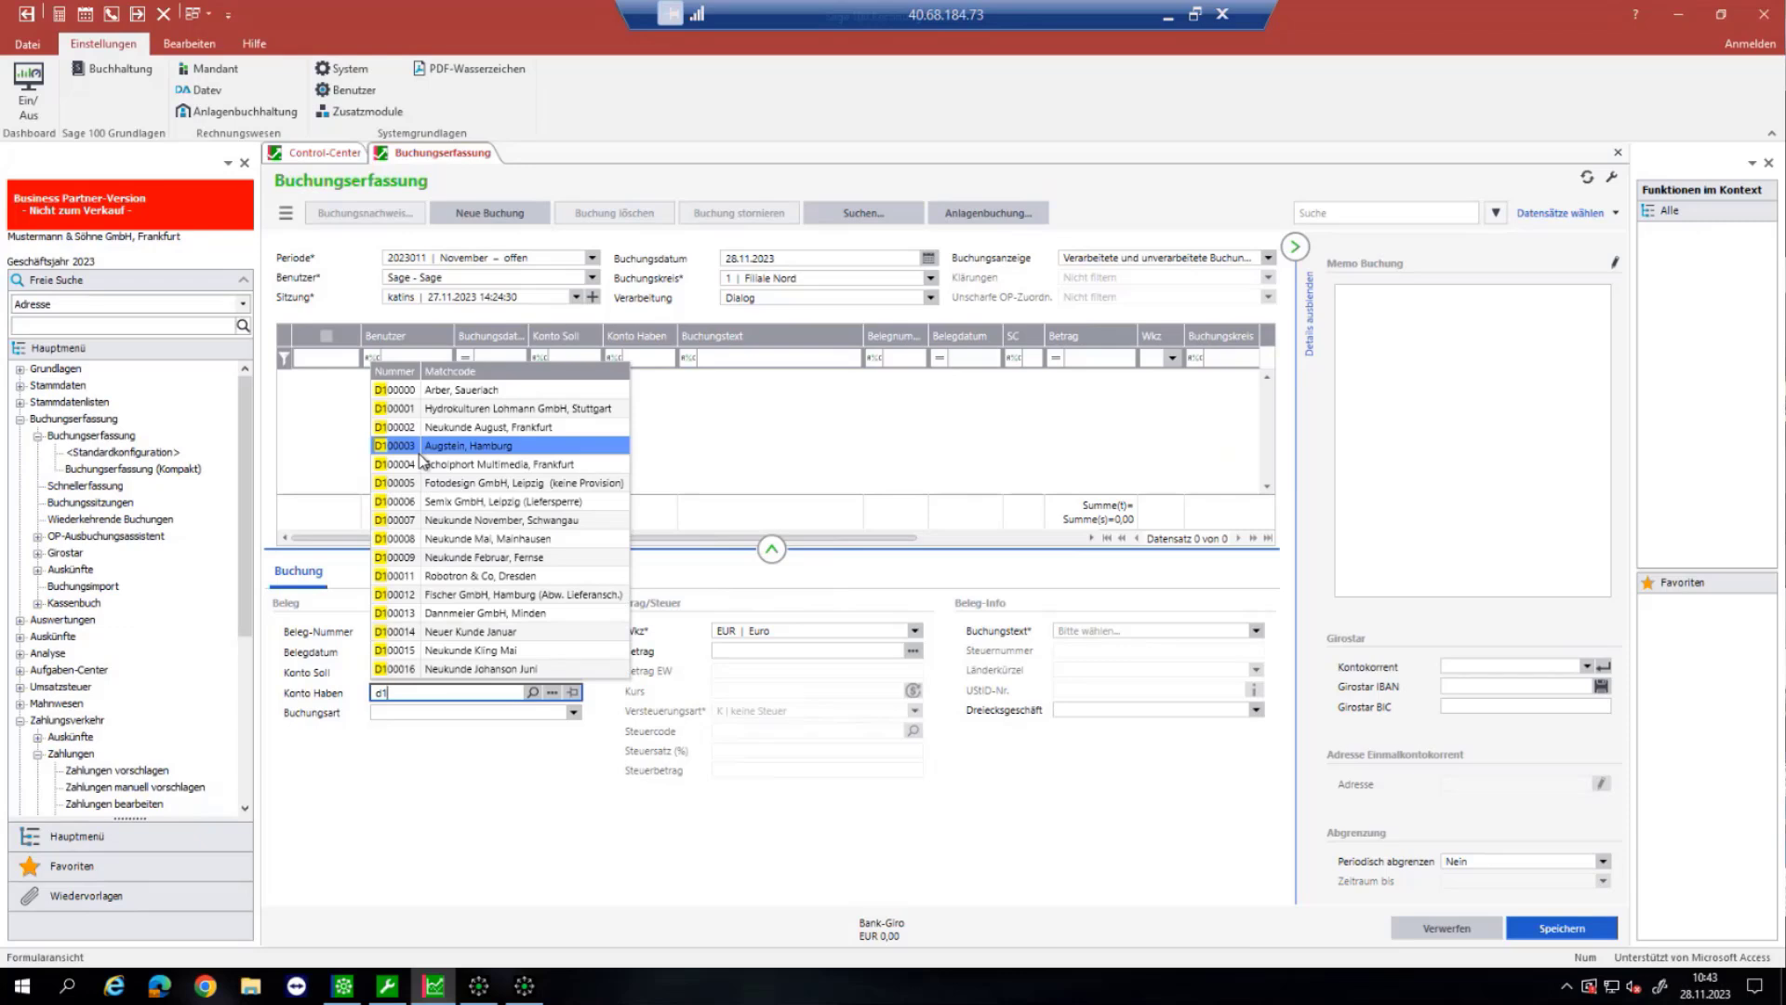
{"action": "left_click", "coordinate": [420, 449]}
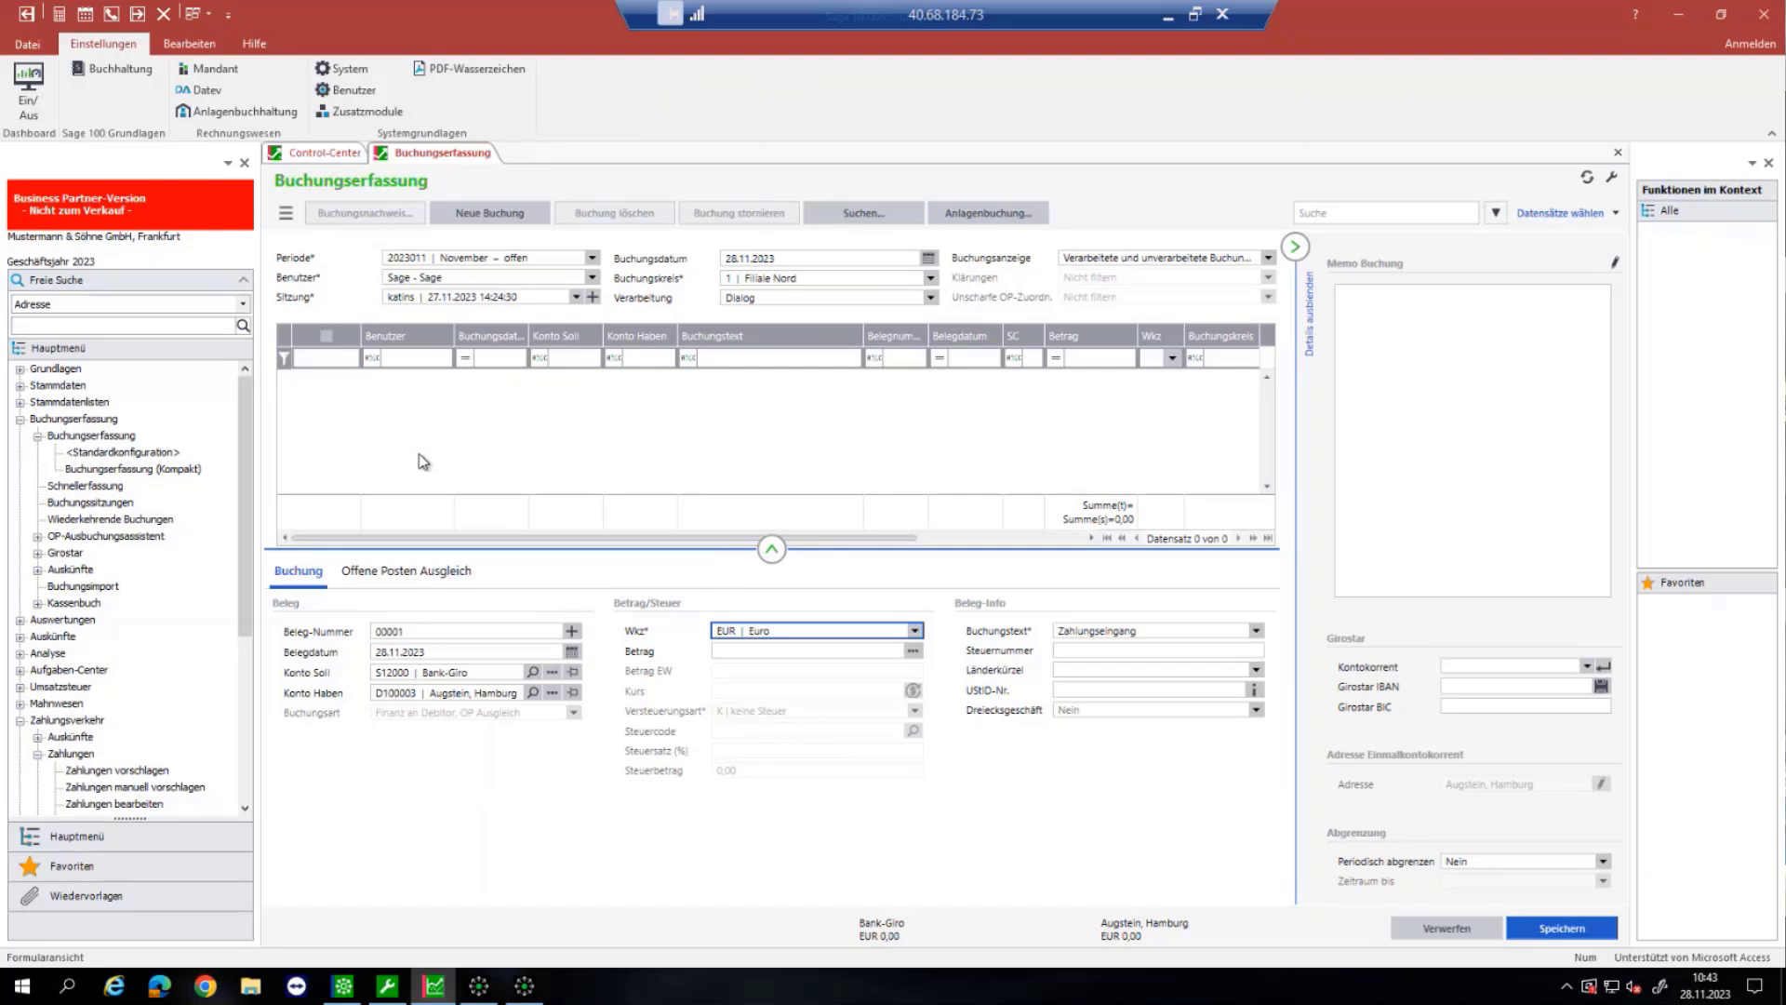
Step: Pin the Konto Soll account to enter Schnellerfassung, try to save the posting, cancel the save dialog, and unpin the account
{"action": "left_click", "coordinate": [572, 677]}
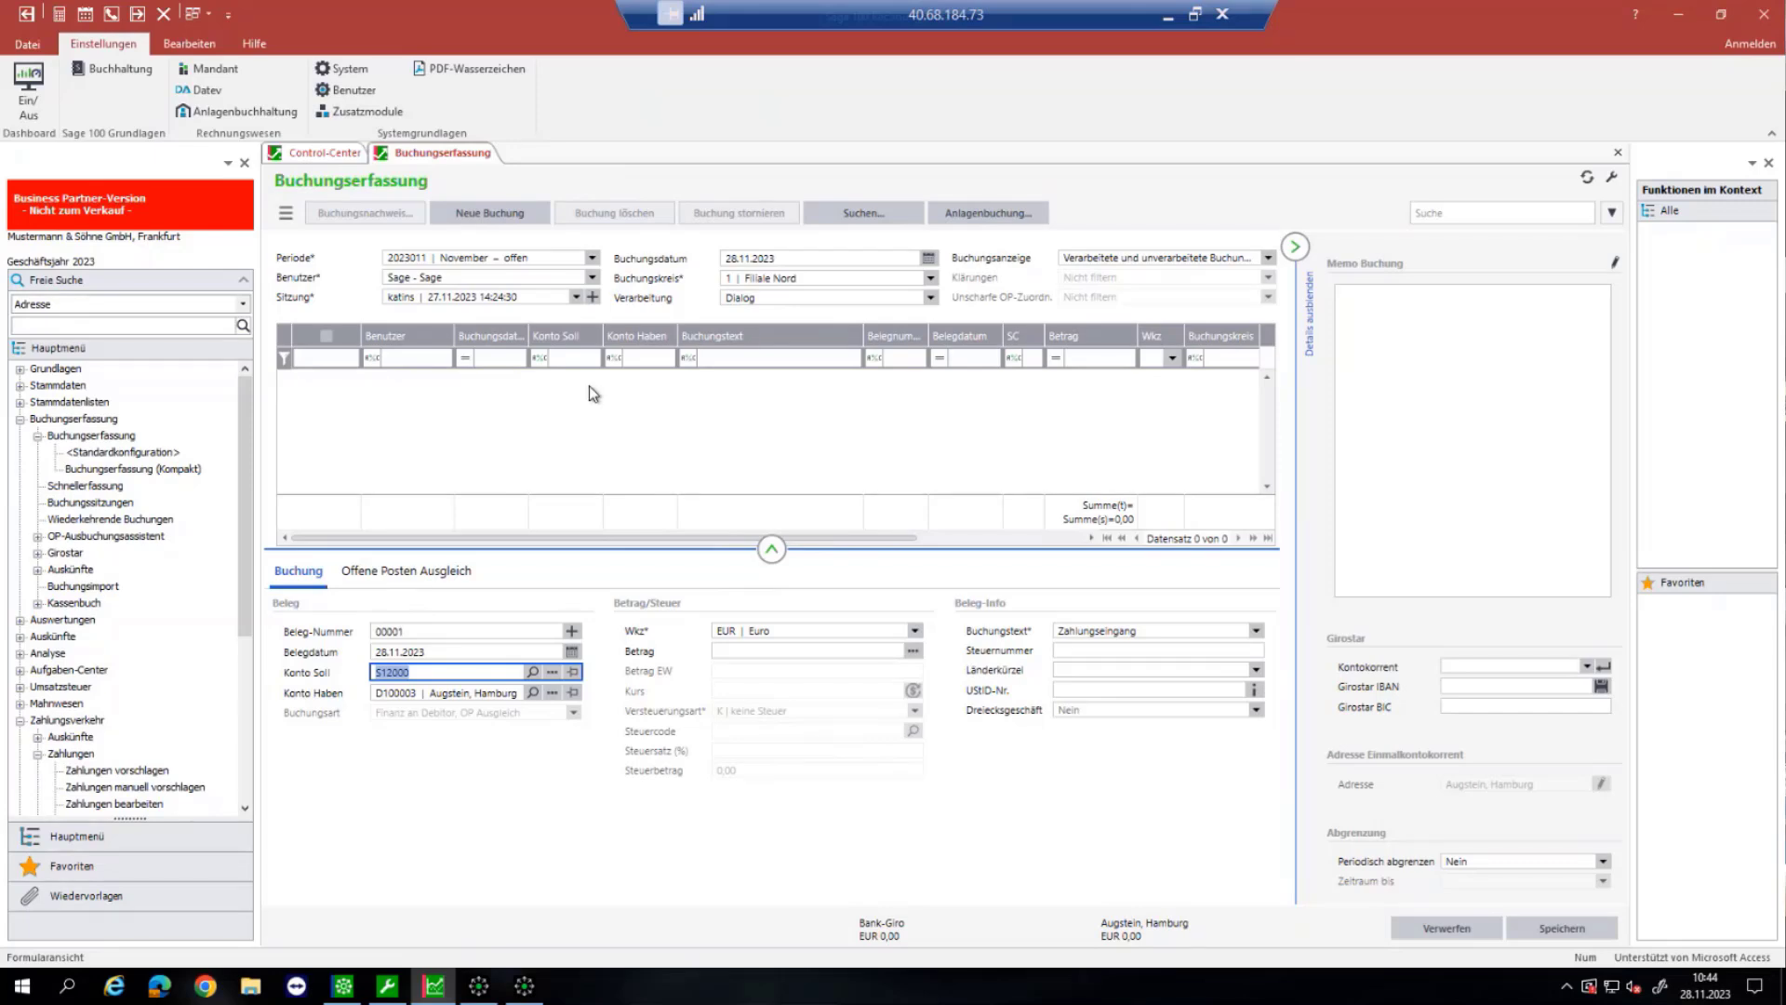
{"action": "left_click", "coordinate": [575, 673]}
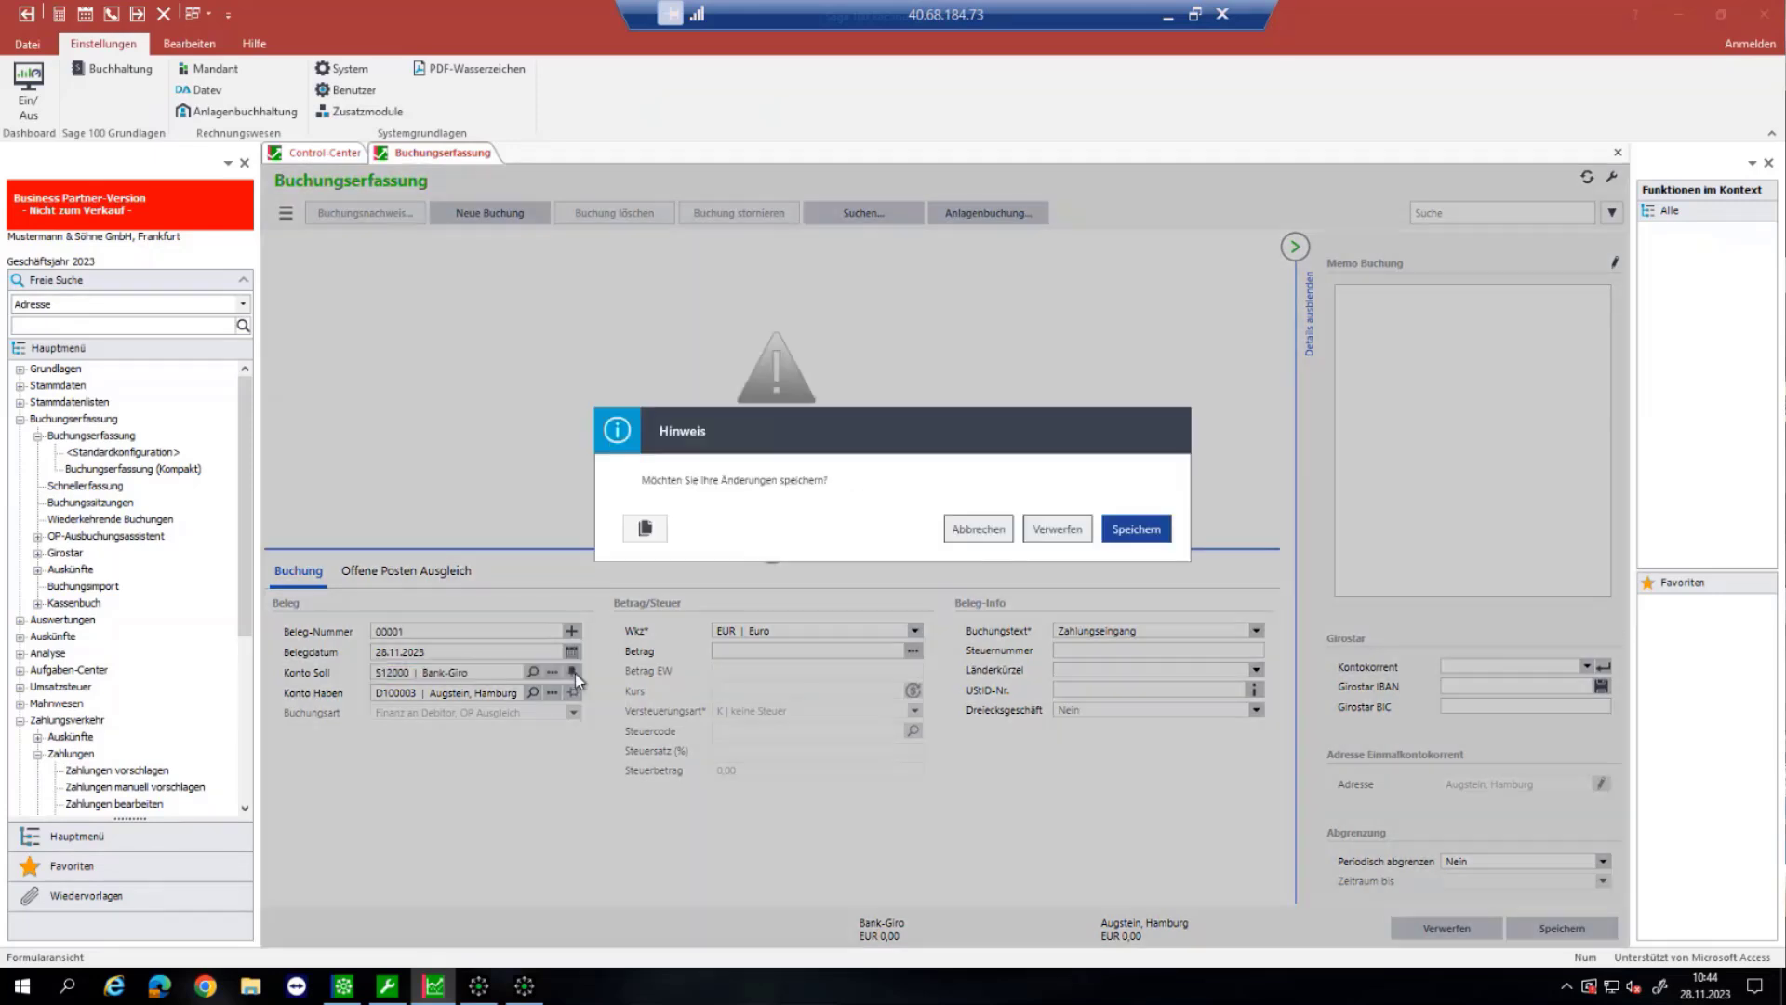
{"action": "left_click", "coordinate": [1116, 532]}
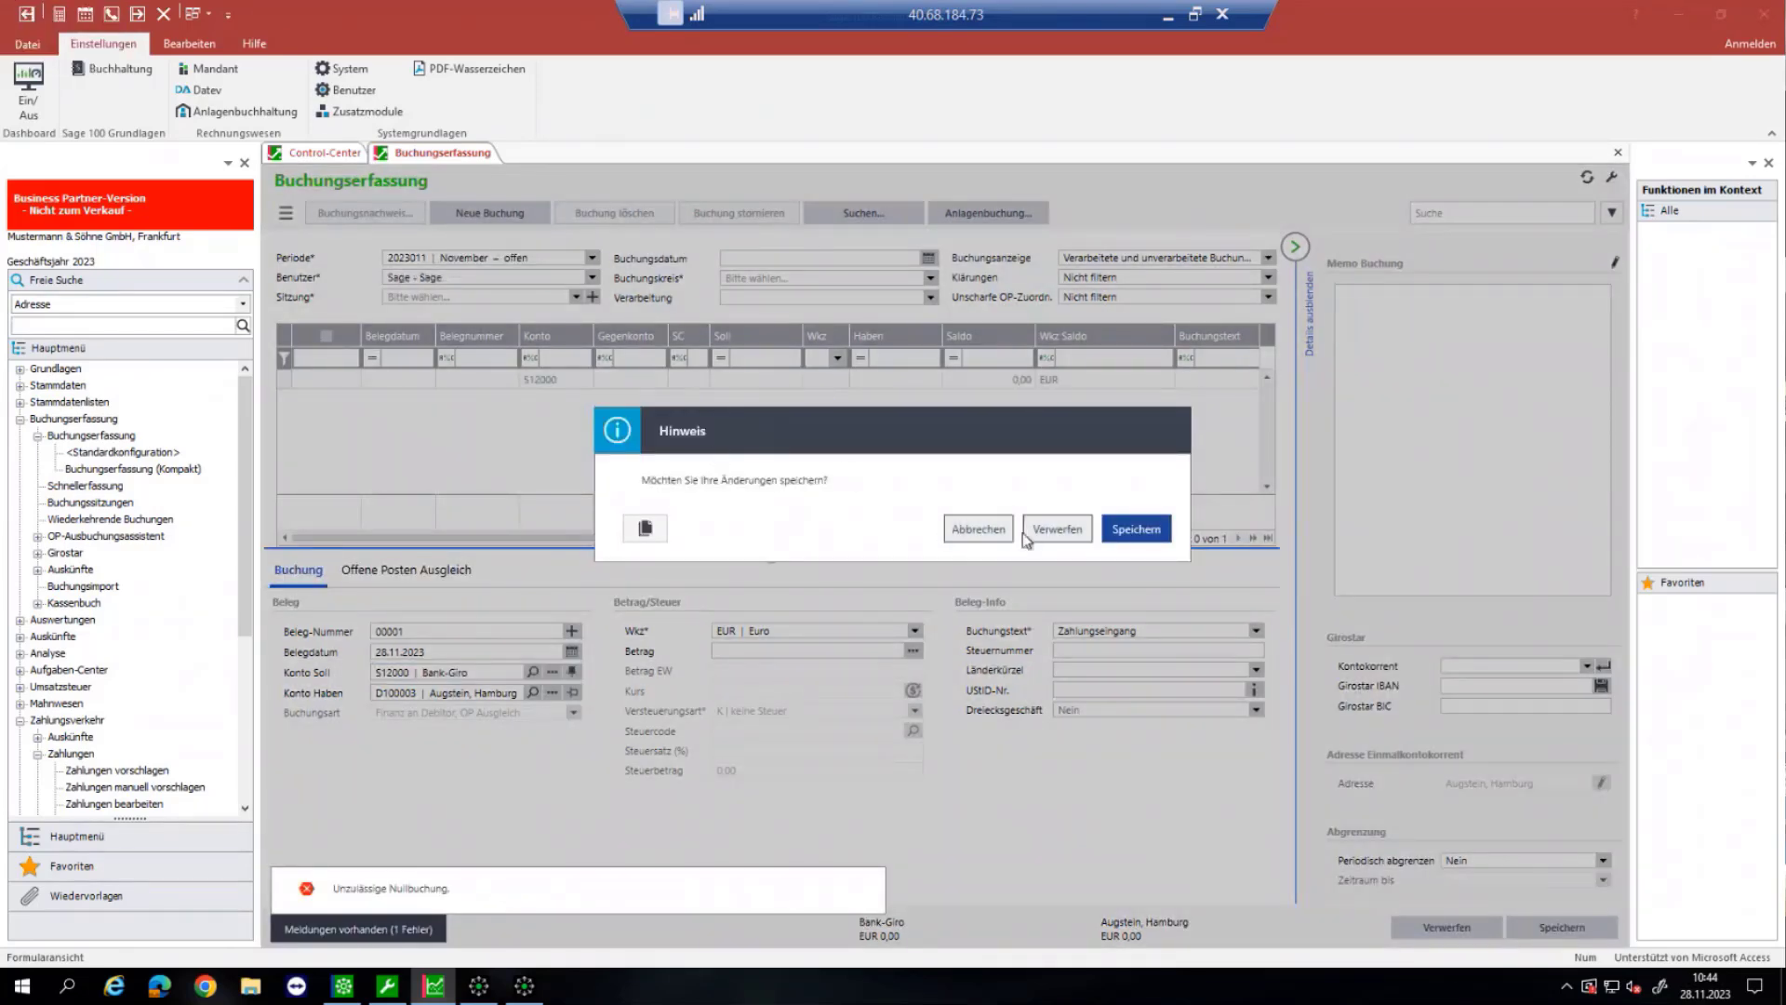
{"action": "left_click", "coordinate": [977, 529]}
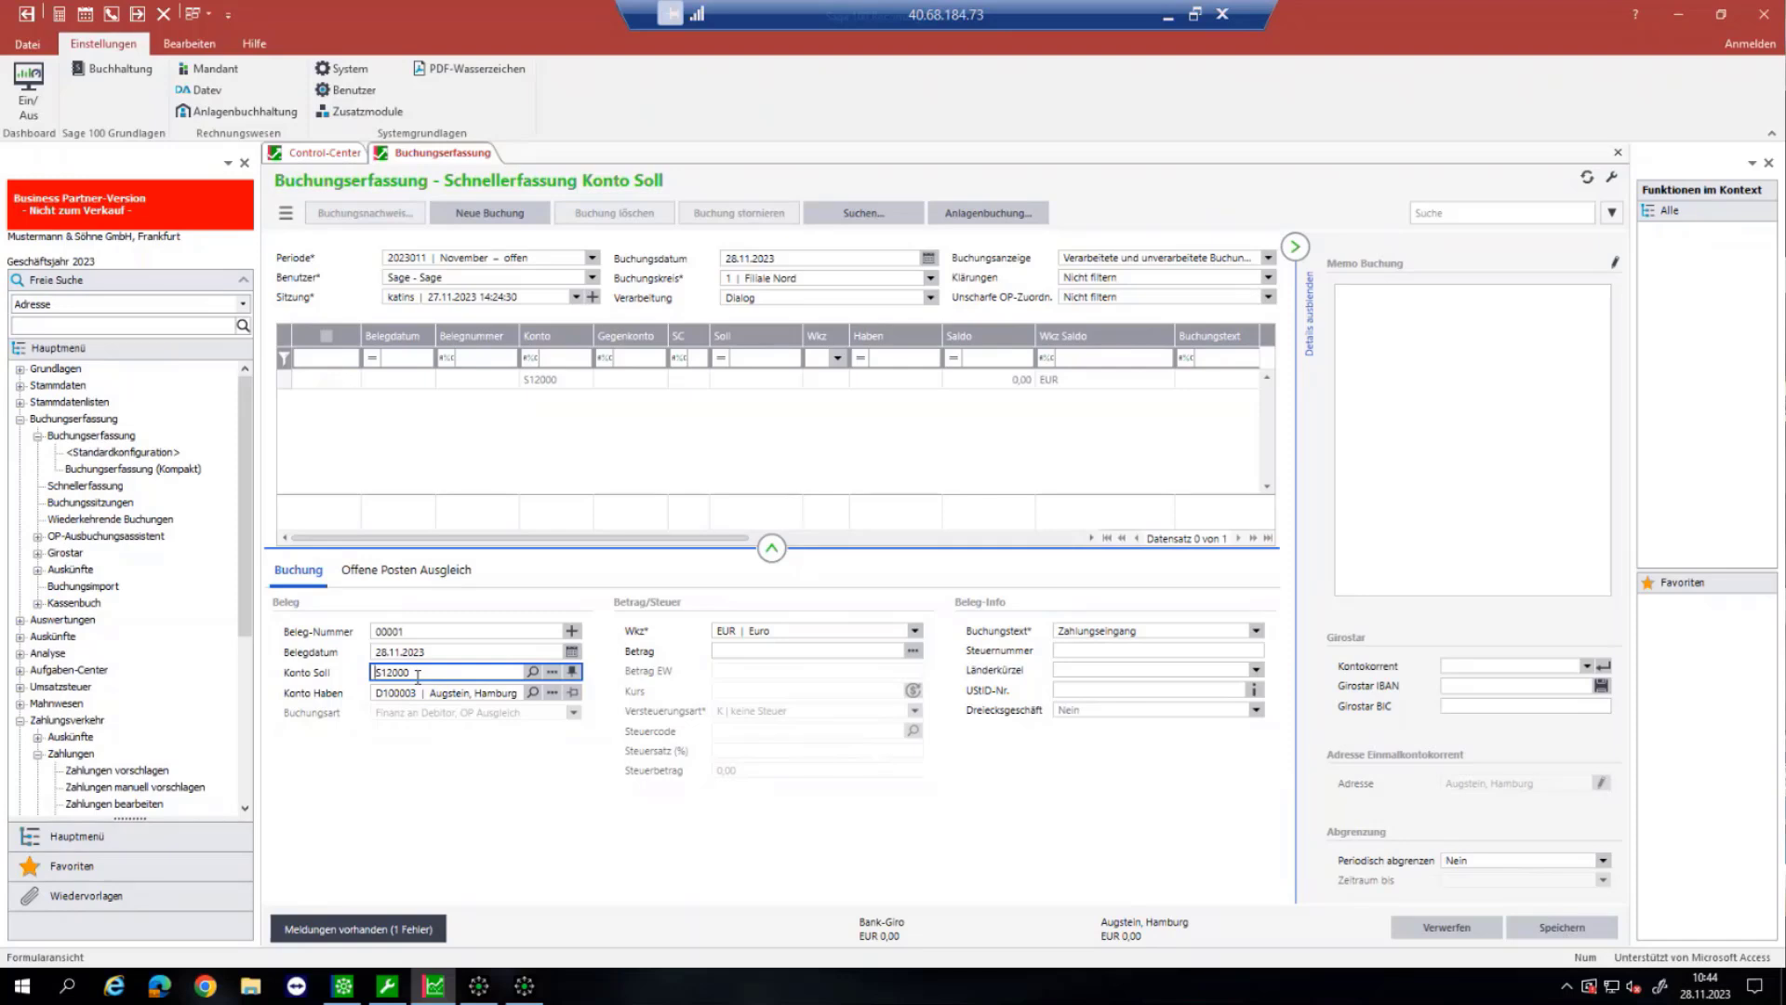
{"action": "left_click", "coordinate": [573, 672]}
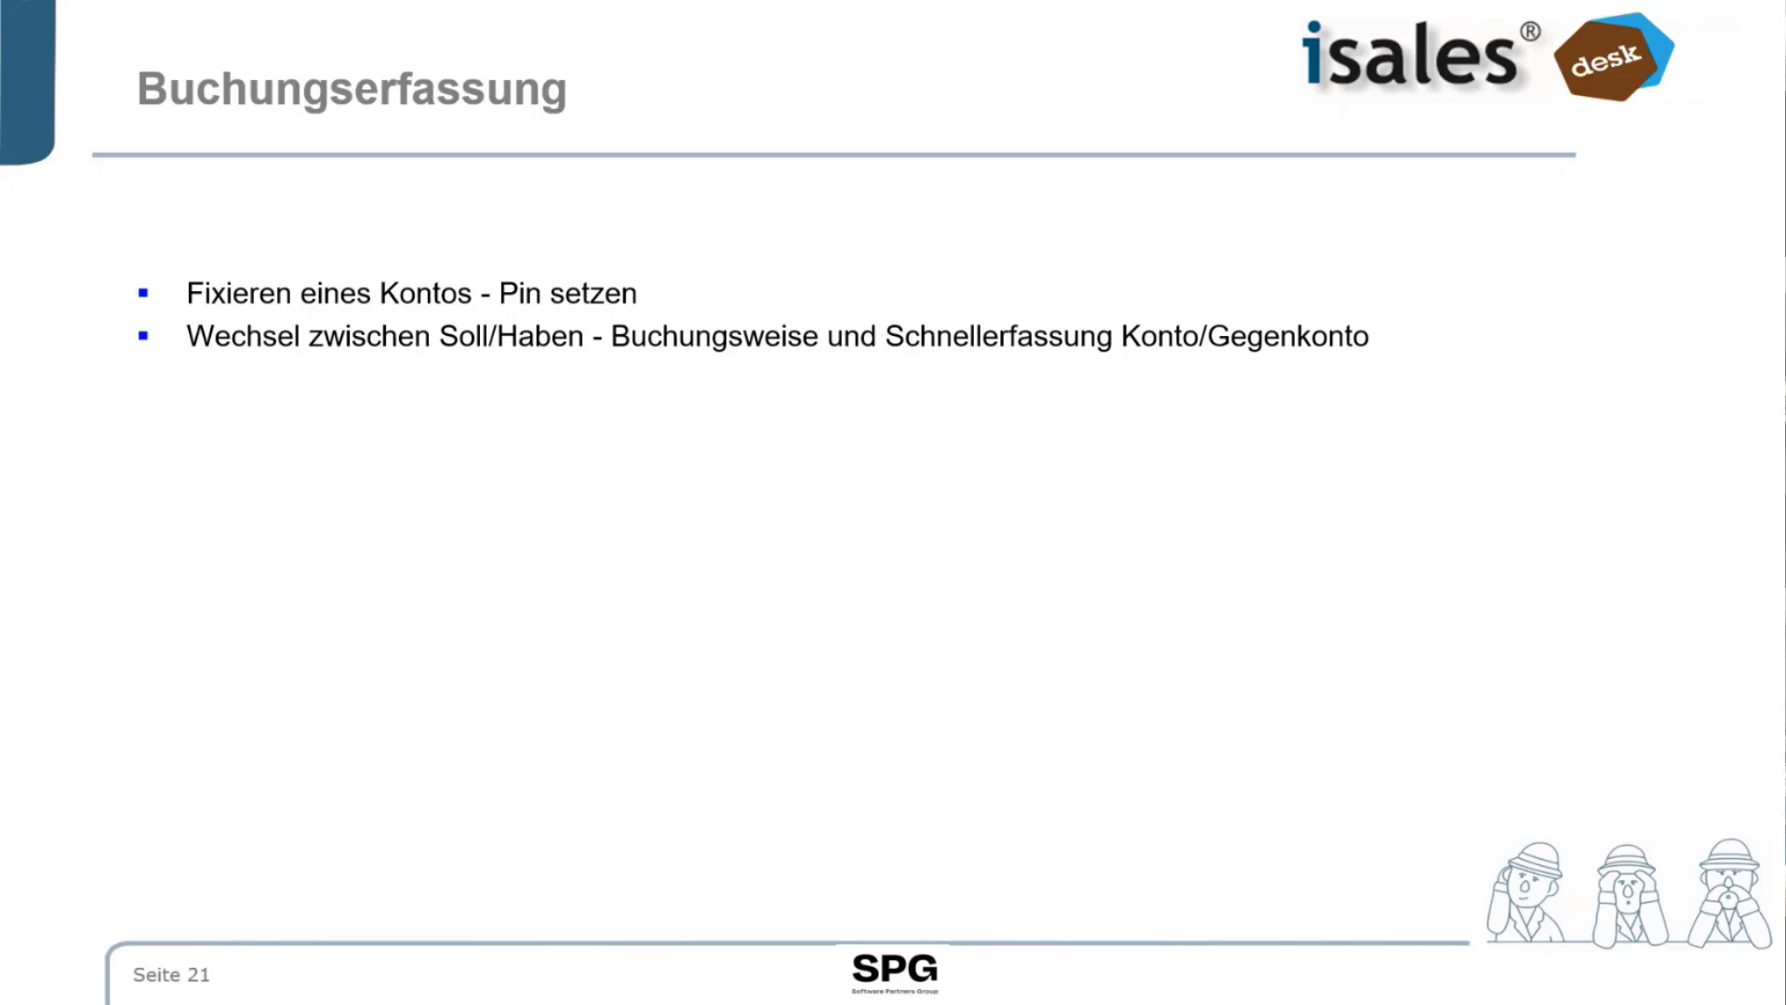
{"action": "key", "text": "Right"}
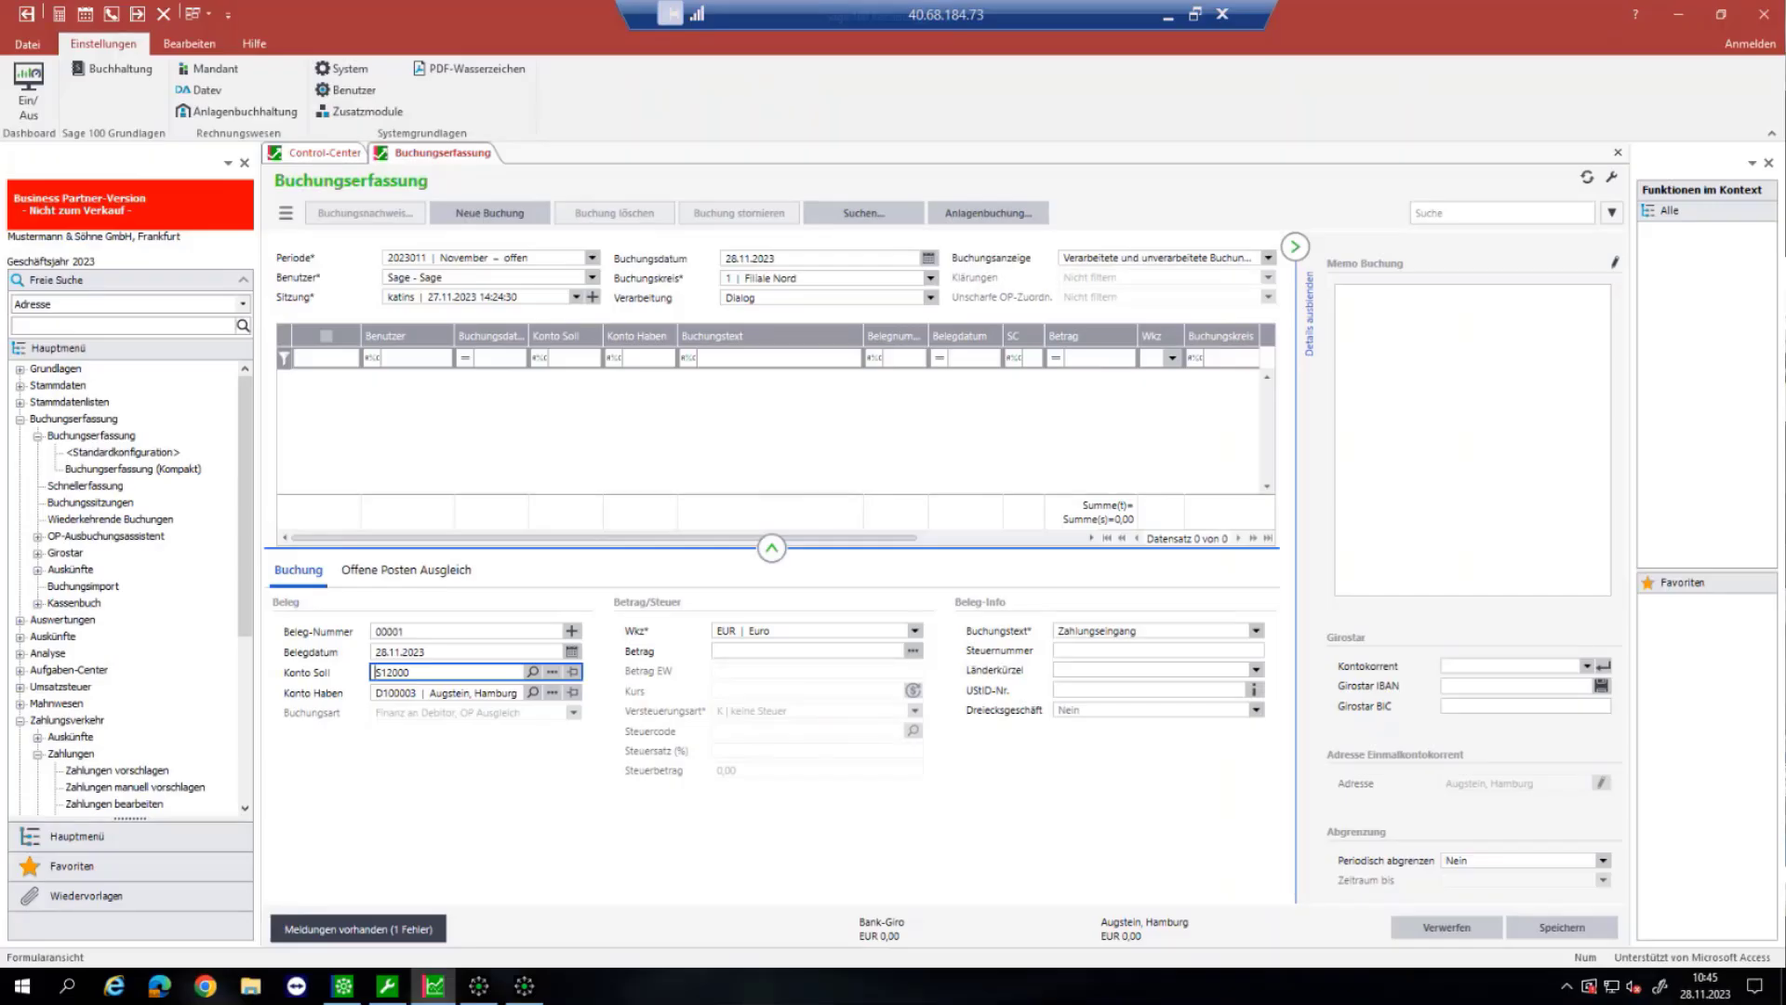
Step: Open Zahlungen vorschlagen, choose the Standard Vorschlagsstapel dated 07.05.2021, and set the Selektionsart to Filter-Auswahl
{"action": "scroll", "coordinate": [80, 645], "scroll_direction": "down", "scroll_amount": 1}
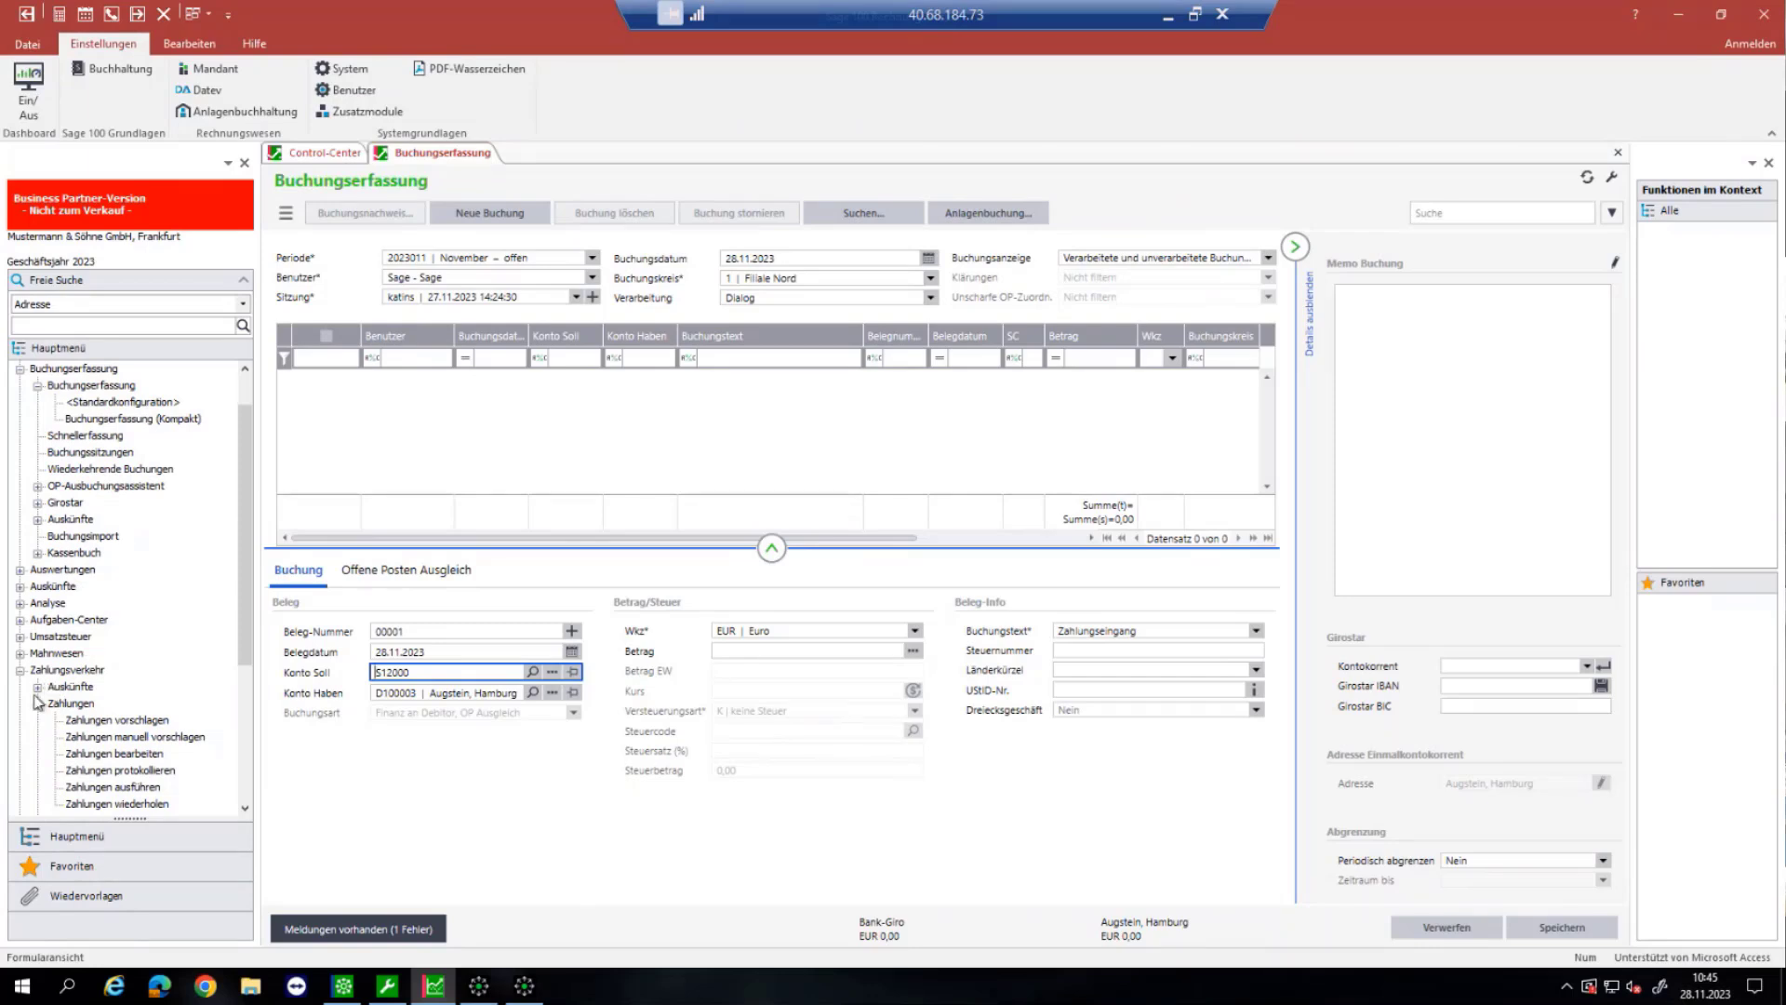
{"action": "left_click", "coordinate": [117, 721]}
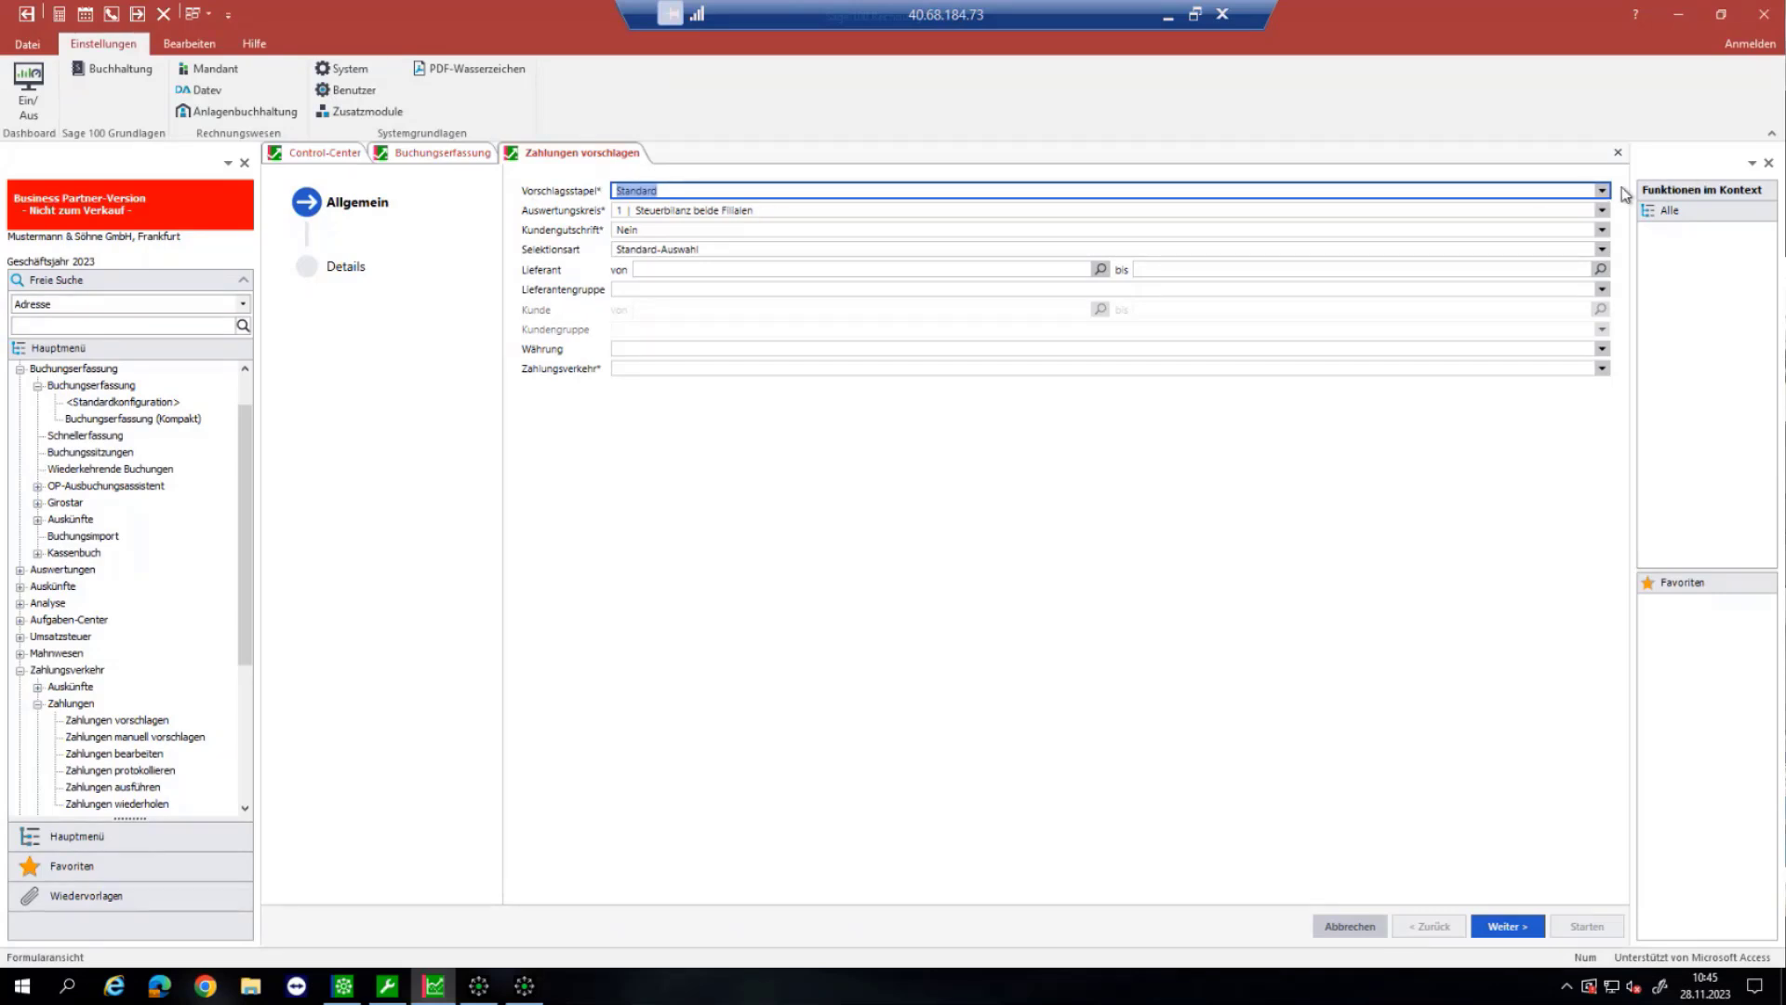
{"action": "left_click", "coordinate": [1602, 190]}
{"action": "left_click", "coordinate": [1247, 211]}
{"action": "left_click", "coordinate": [1600, 249]}
{"action": "left_click", "coordinate": [915, 295]}
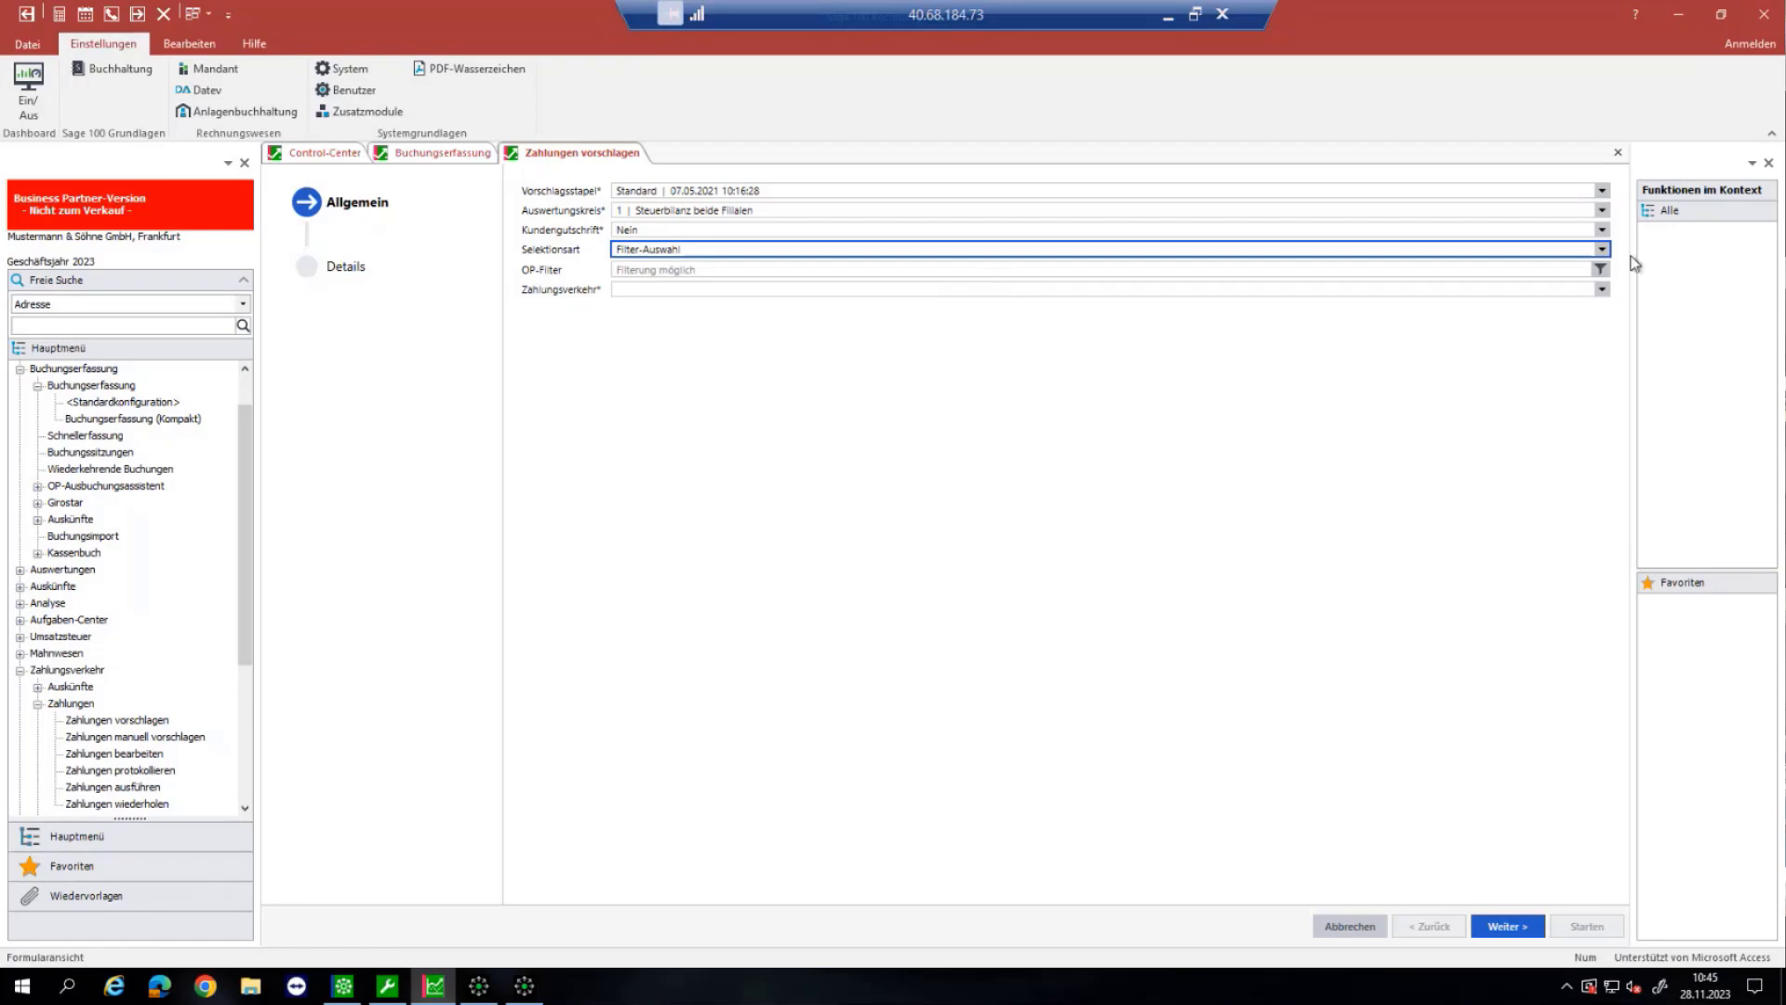
Step: Filter the open items for the payment proposal by 2021 and apply the result as the OP-Filter
{"action": "left_click", "coordinate": [1604, 271]}
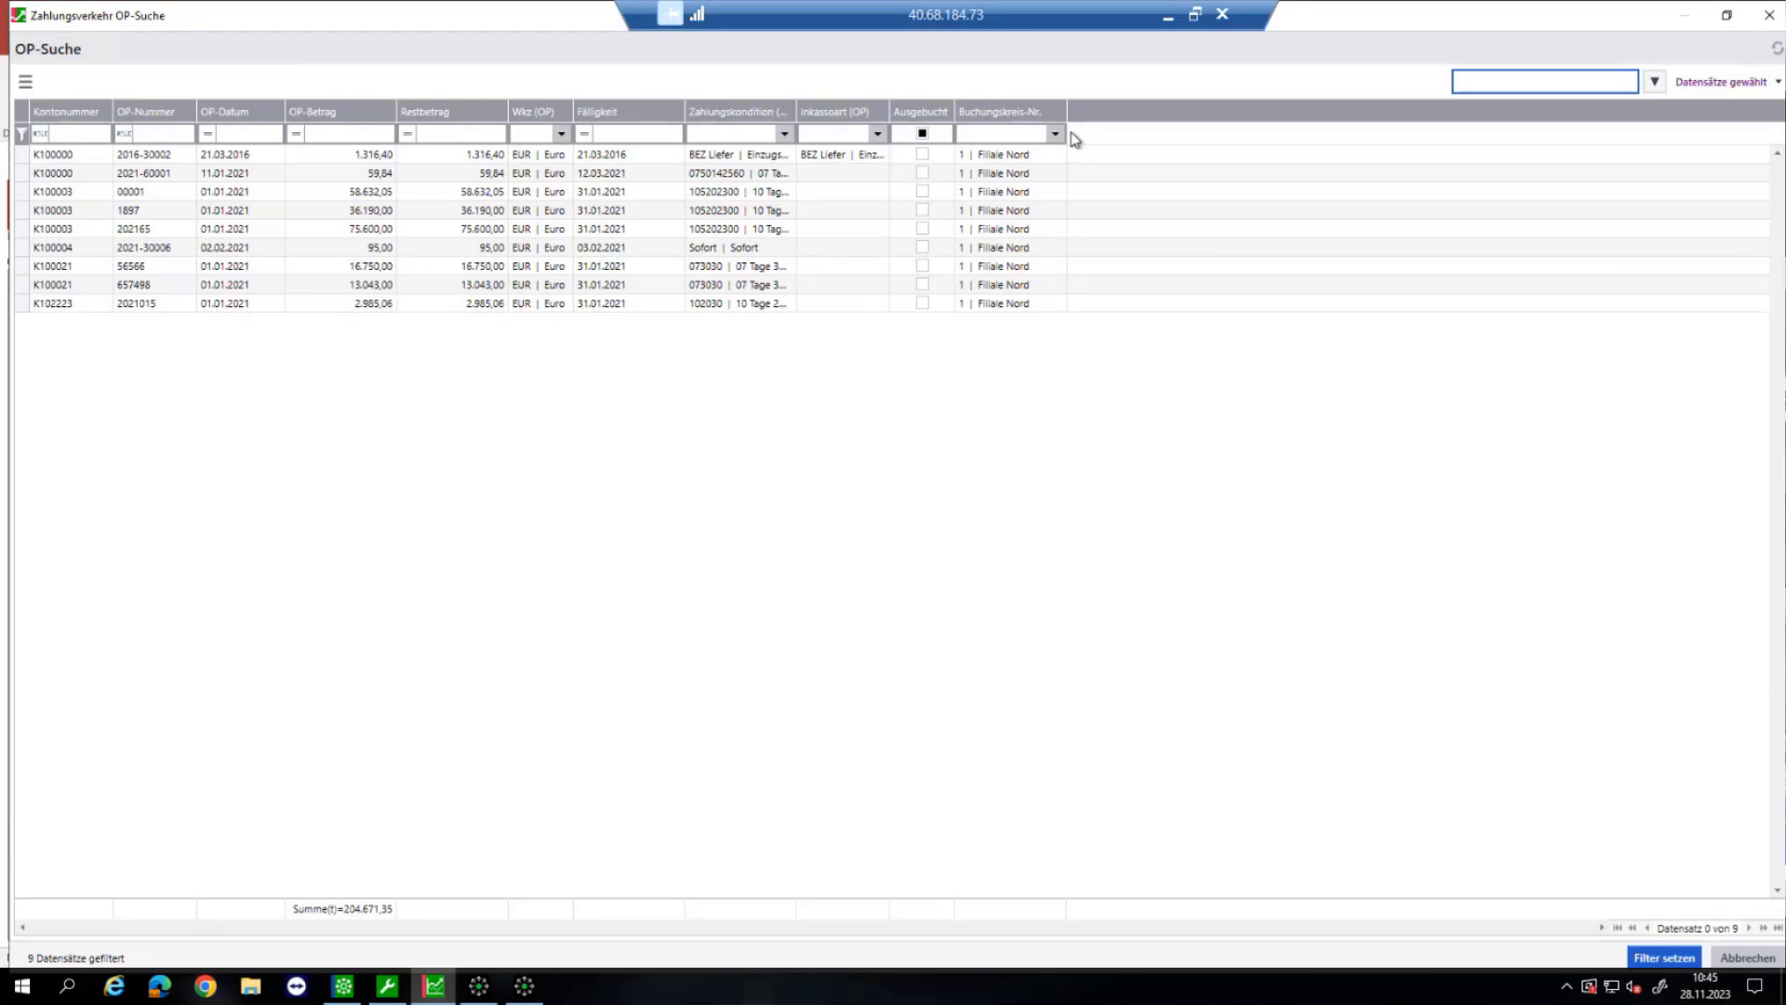
{"action": "type", "text": "2021"}
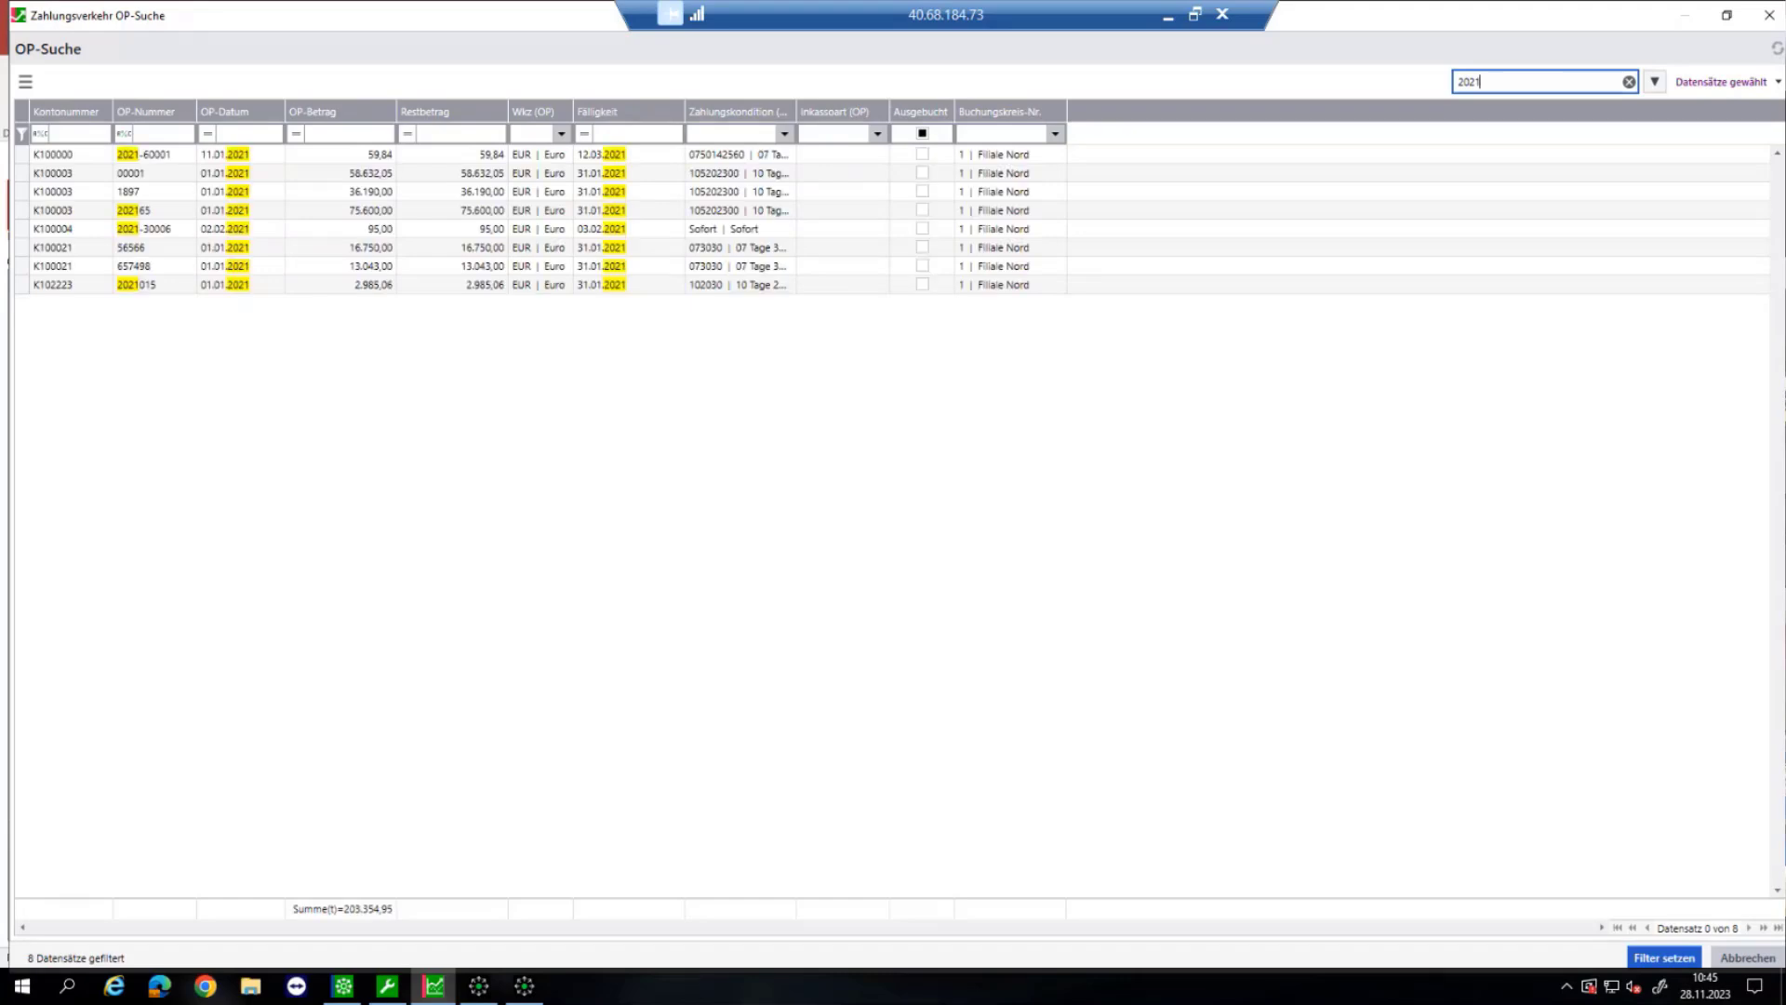
{"action": "left_click", "coordinate": [1673, 957]}
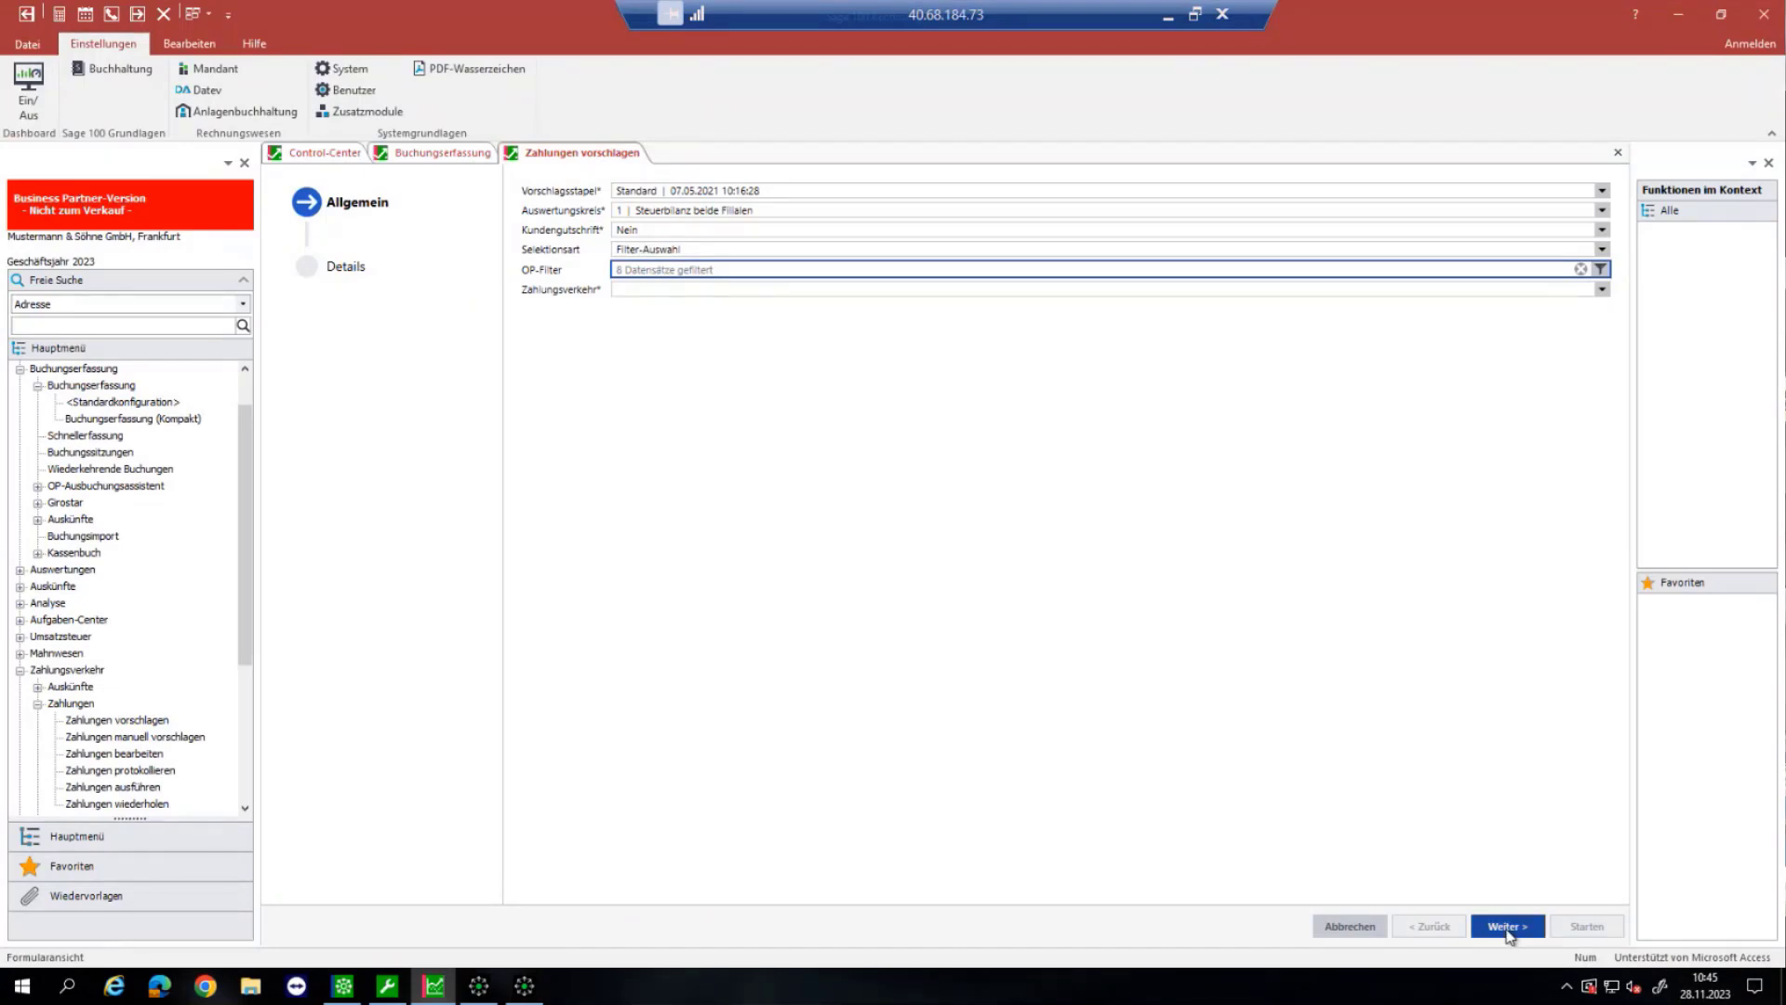
Step: Open Lastschriften vorschlagen and set its Selektionsart to Filter-Auswahl
{"action": "scroll", "coordinate": [175, 688], "scroll_direction": "down", "scroll_amount": 2}
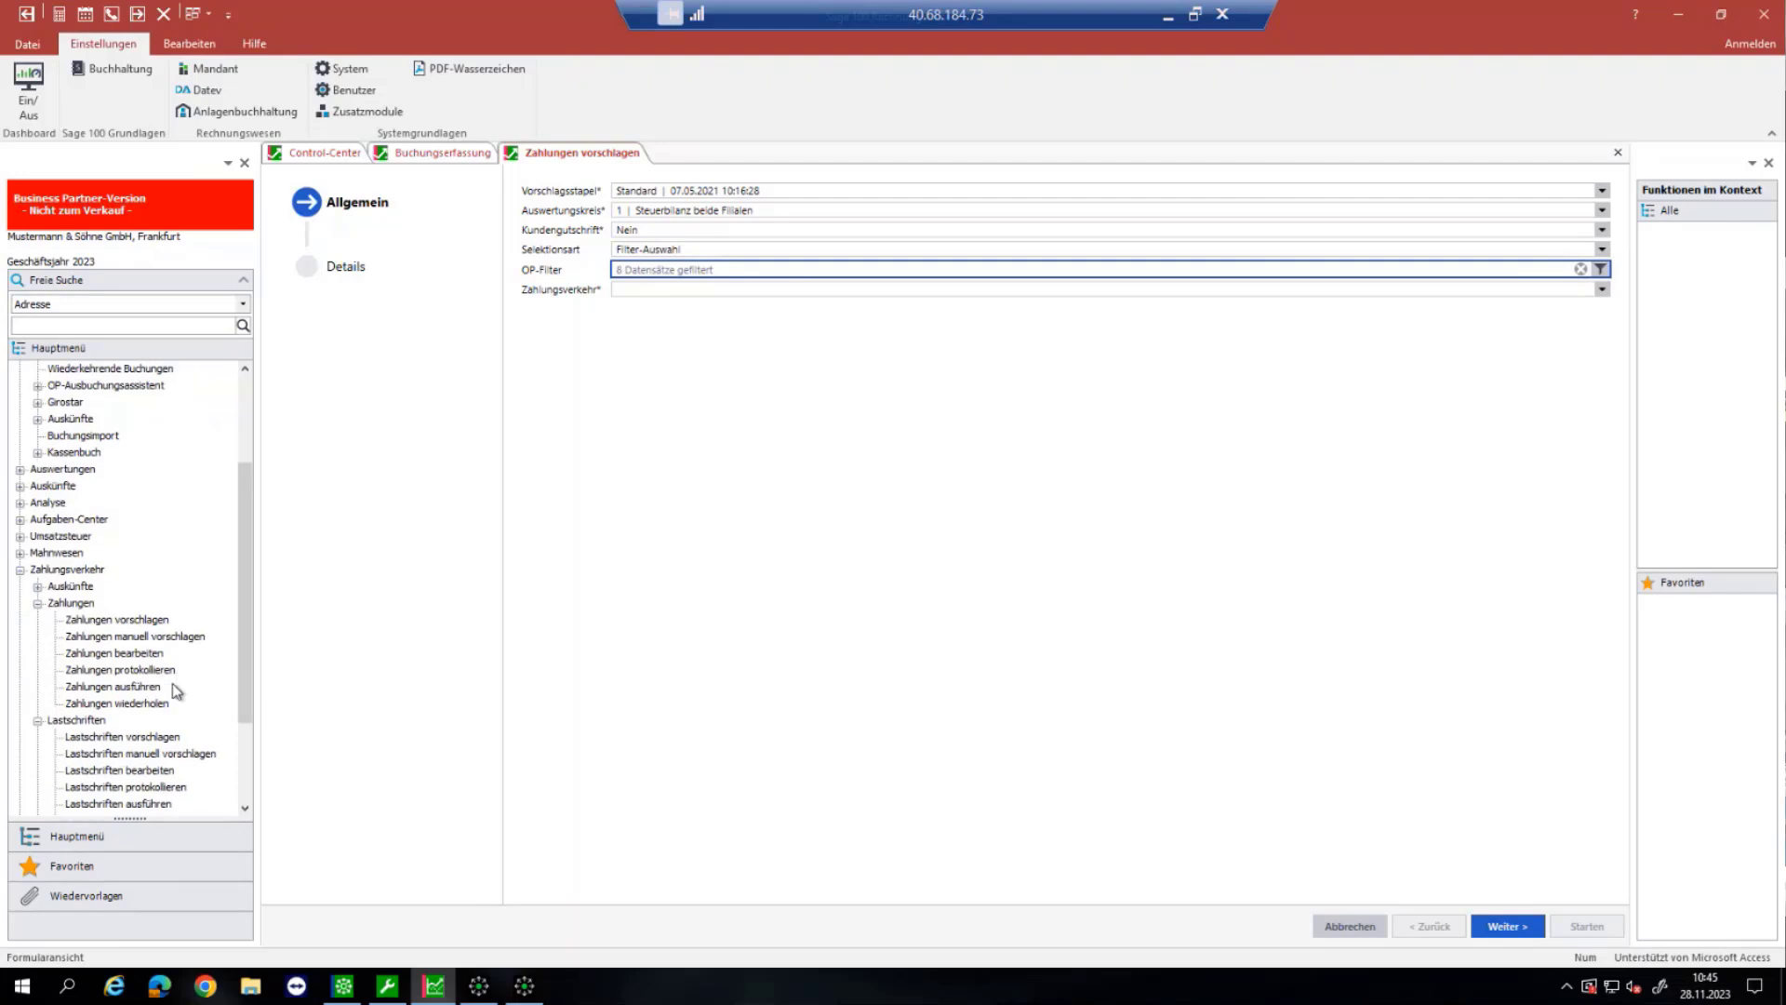
{"action": "double_click", "coordinate": [154, 738]}
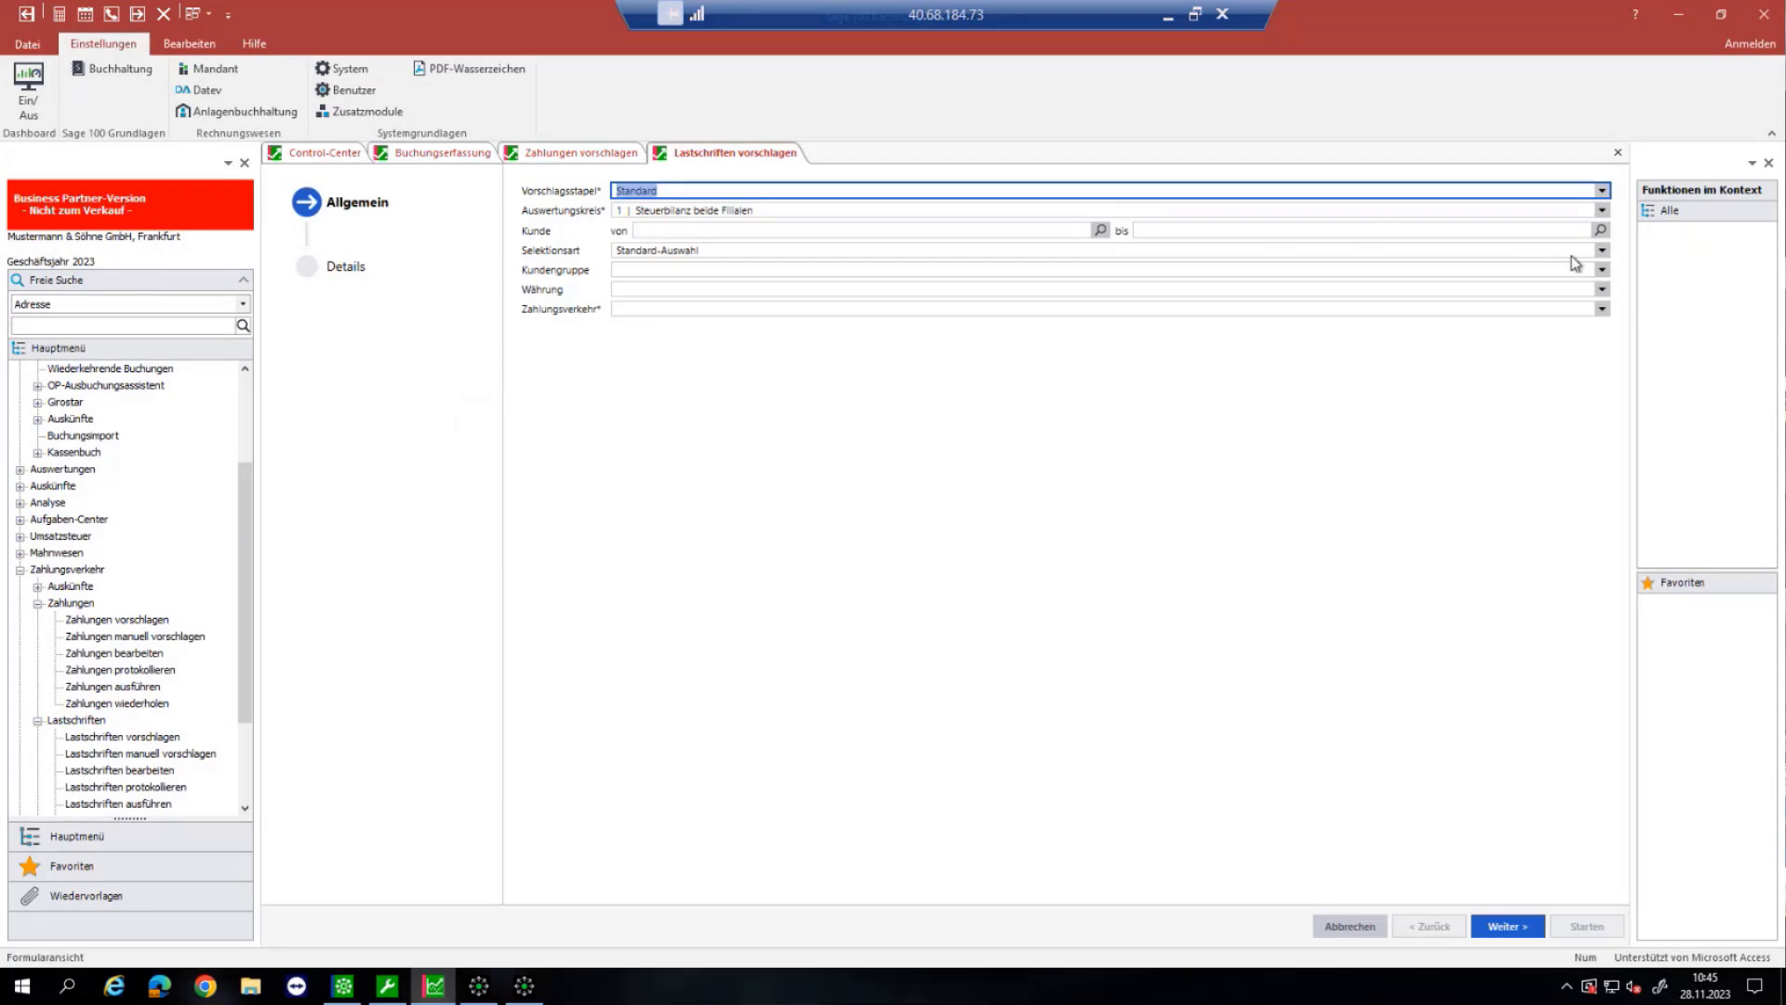
{"action": "left_click", "coordinate": [1602, 250]}
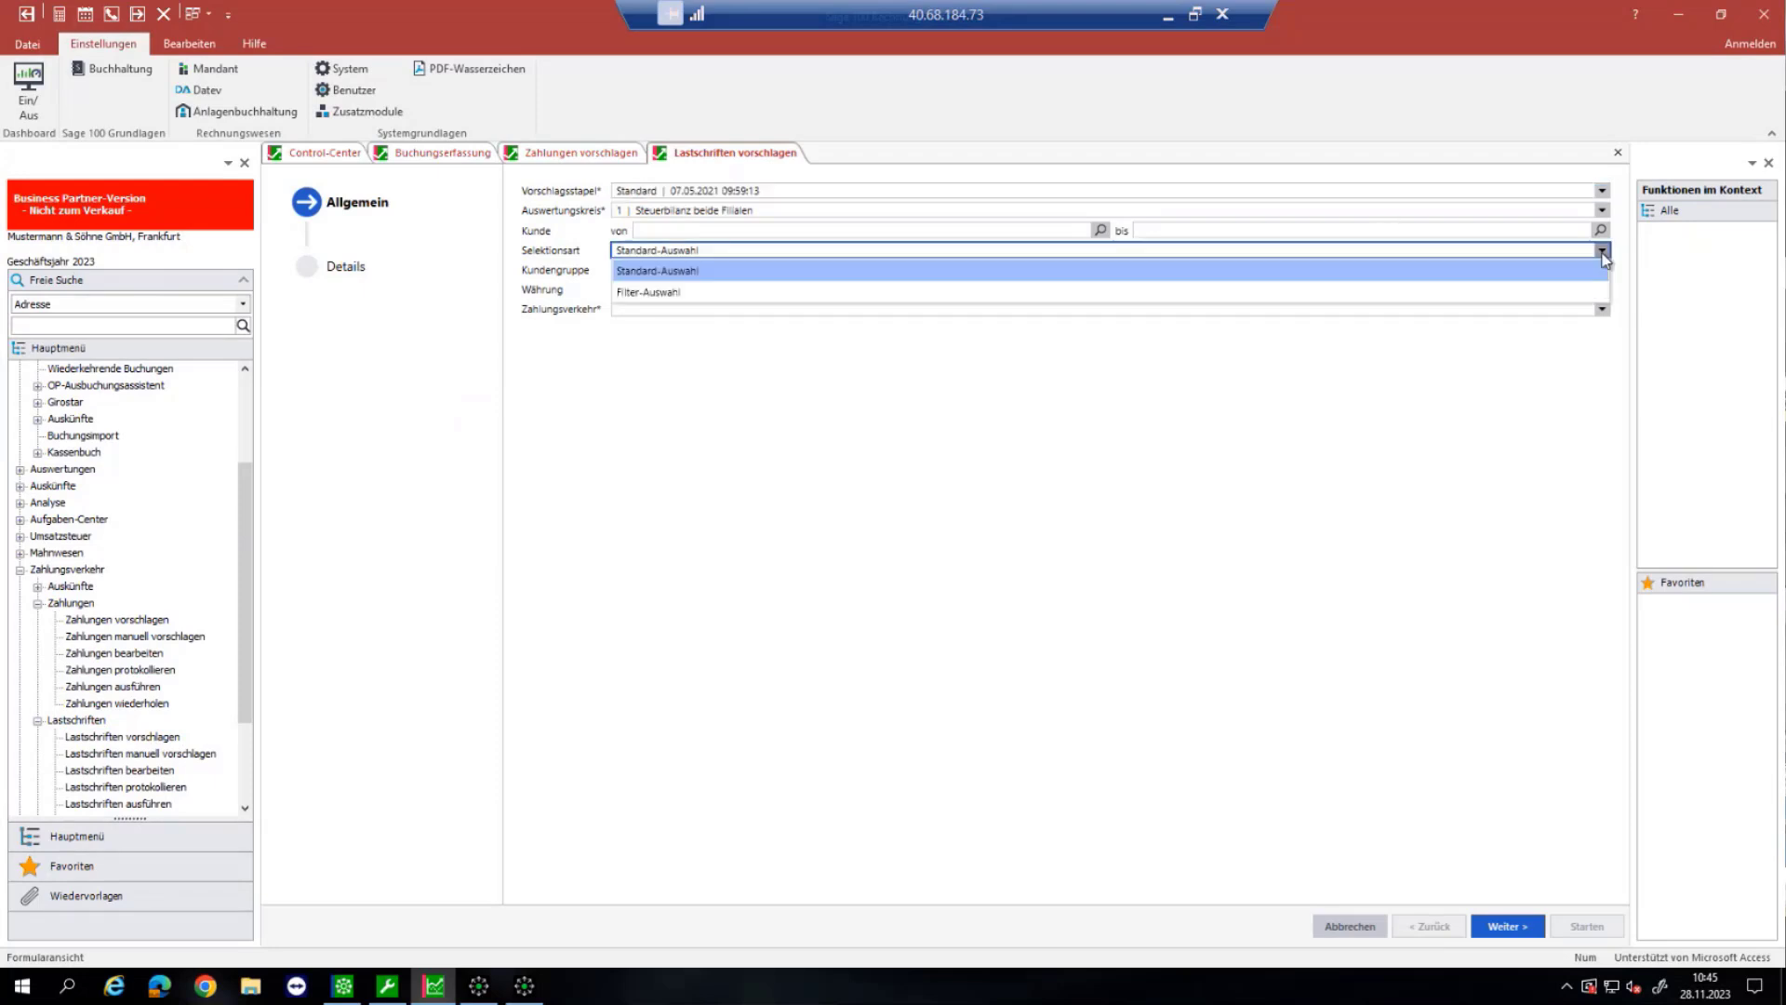
{"action": "left_click", "coordinate": [763, 292]}
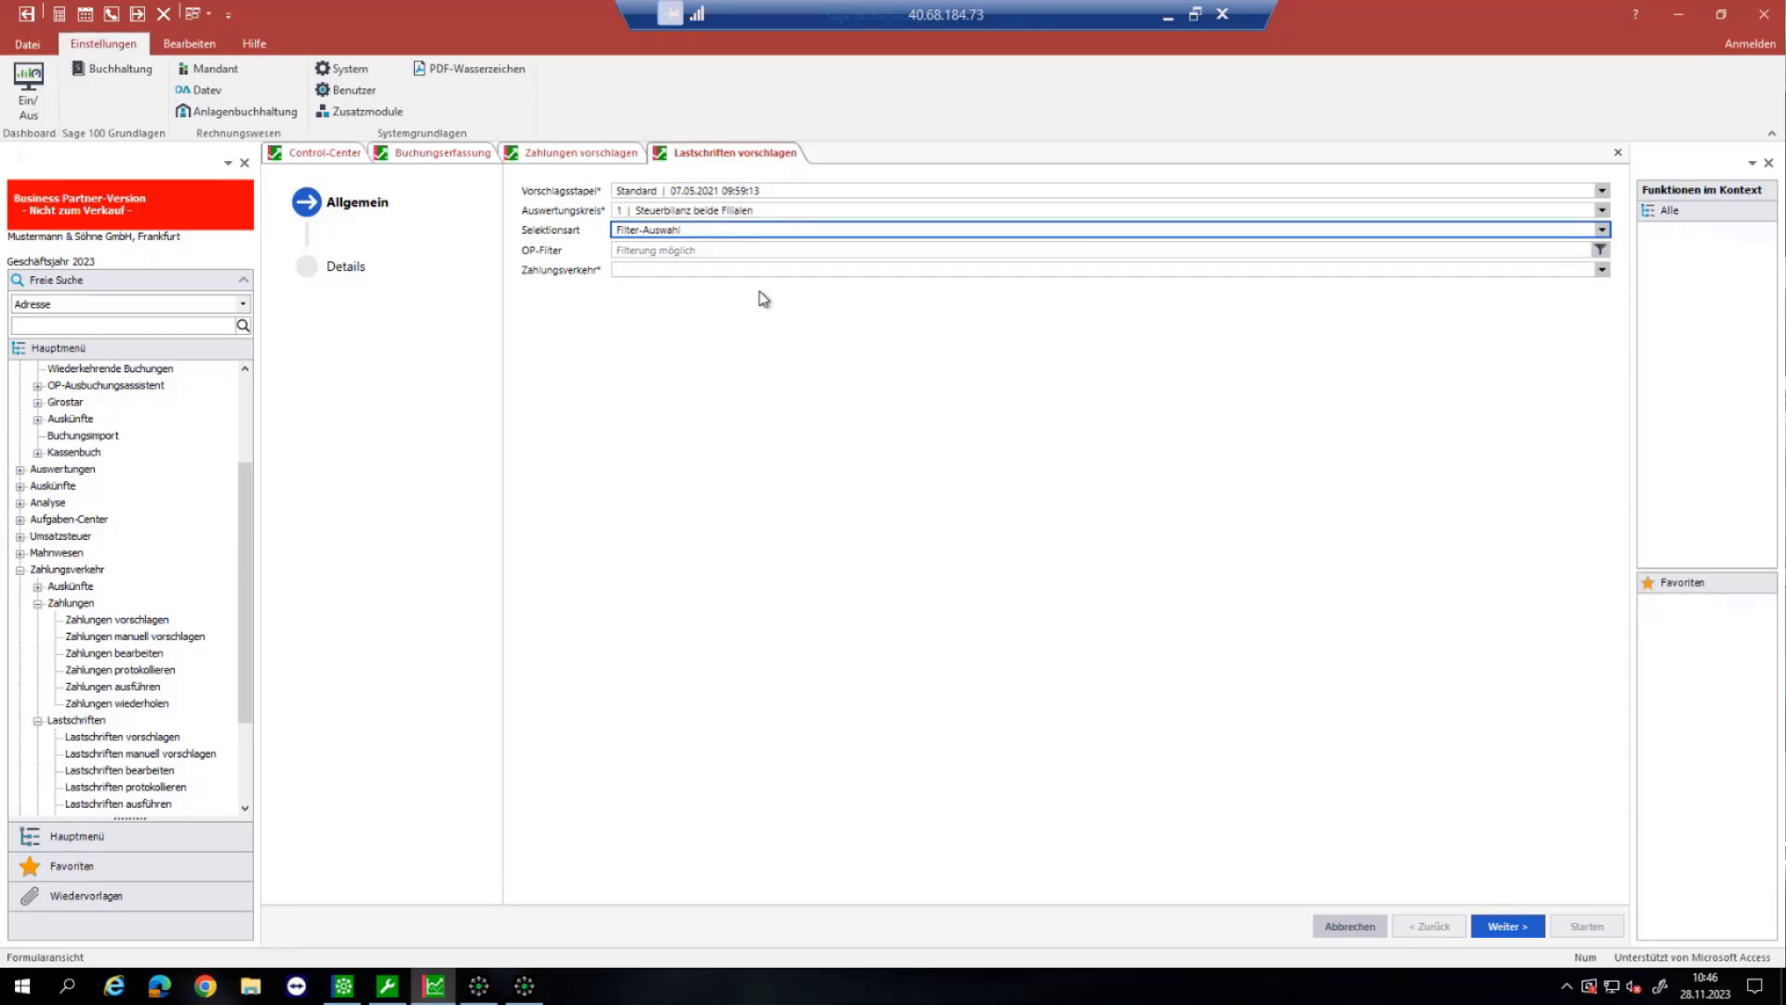
Step: Open the OP-Filter for the direct debit proposal and search the open items for 03
{"action": "left_click", "coordinate": [1600, 252]}
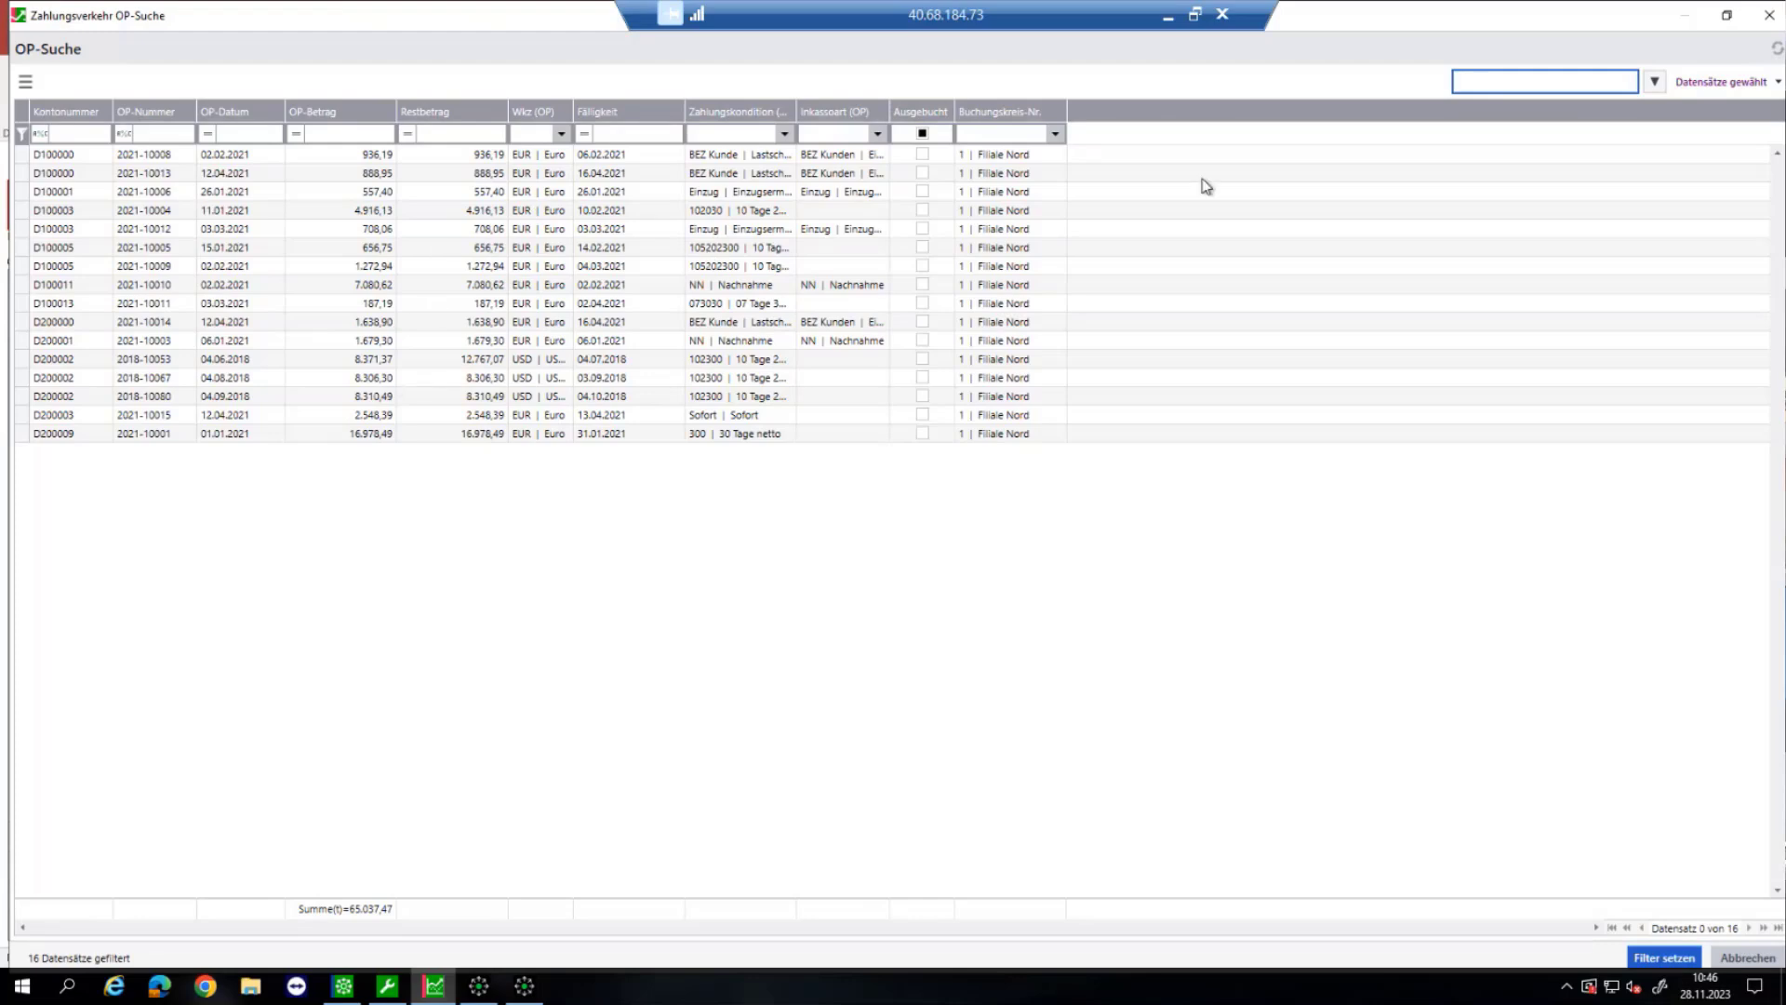
{"action": "type", "text": "d3"}
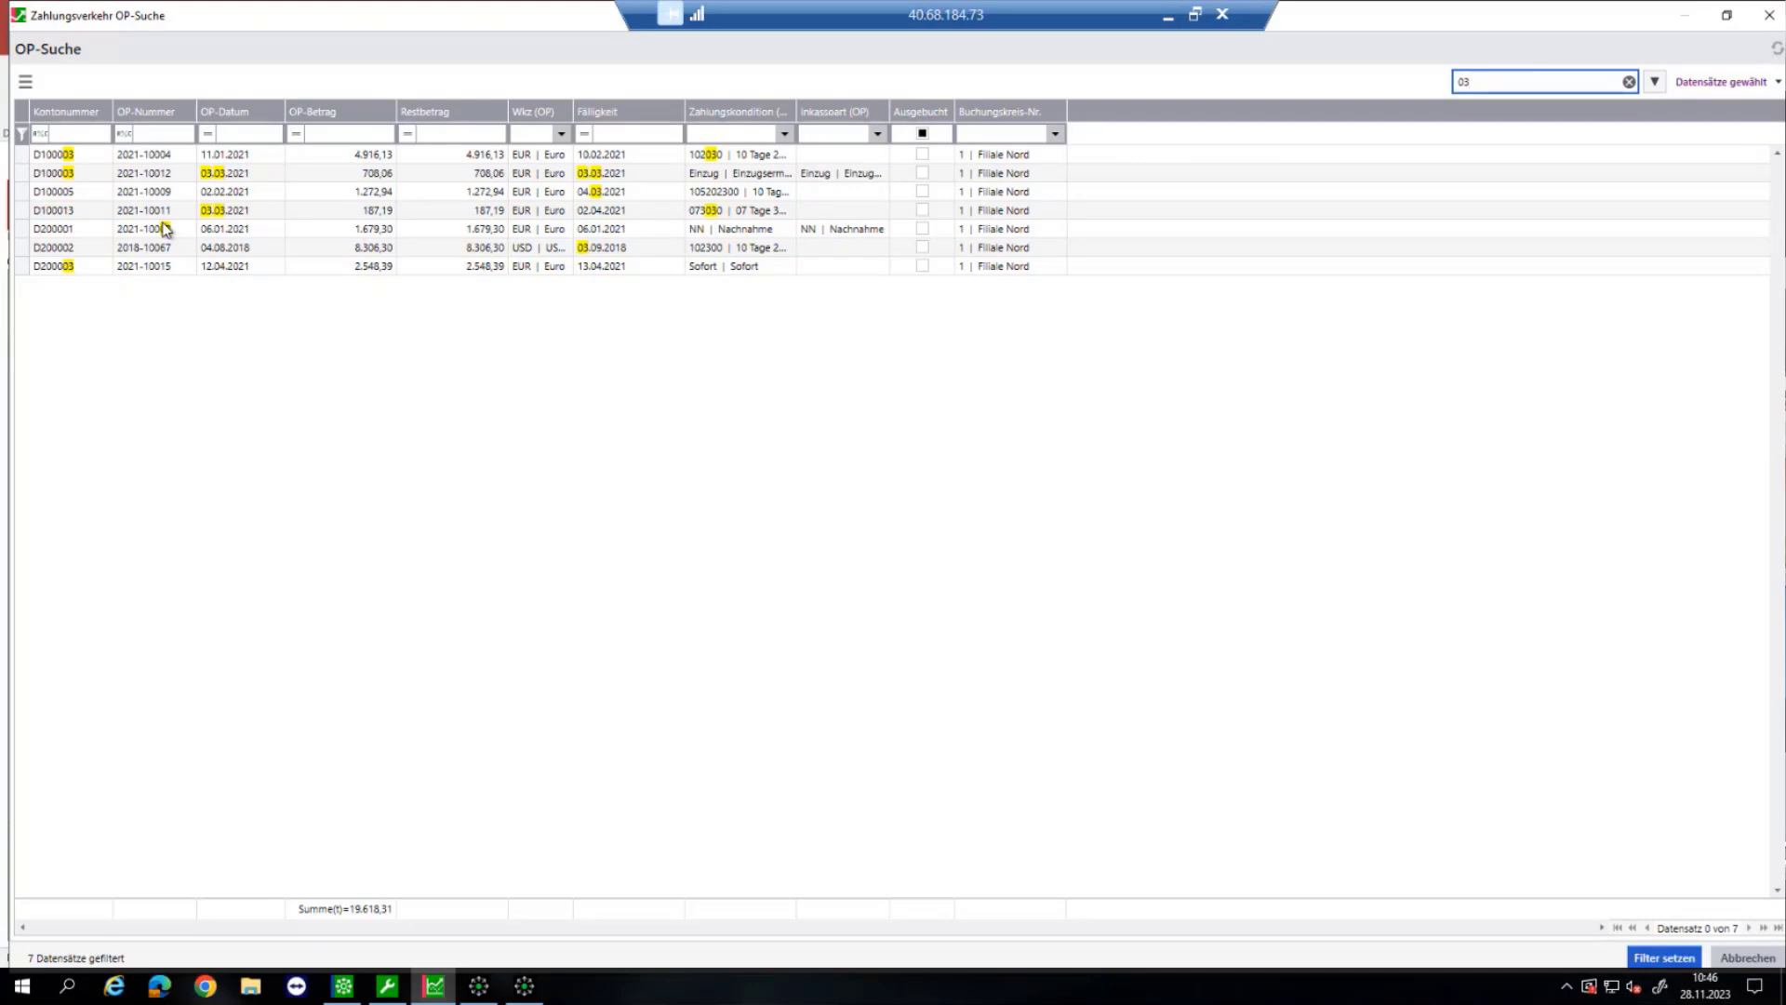
Step: Browse the columns available for the OP-Suche list in its column configuration, and close the open-item search without setting a filter
{"action": "left_click", "coordinate": [25, 81]}
{"action": "left_click", "coordinate": [73, 166]}
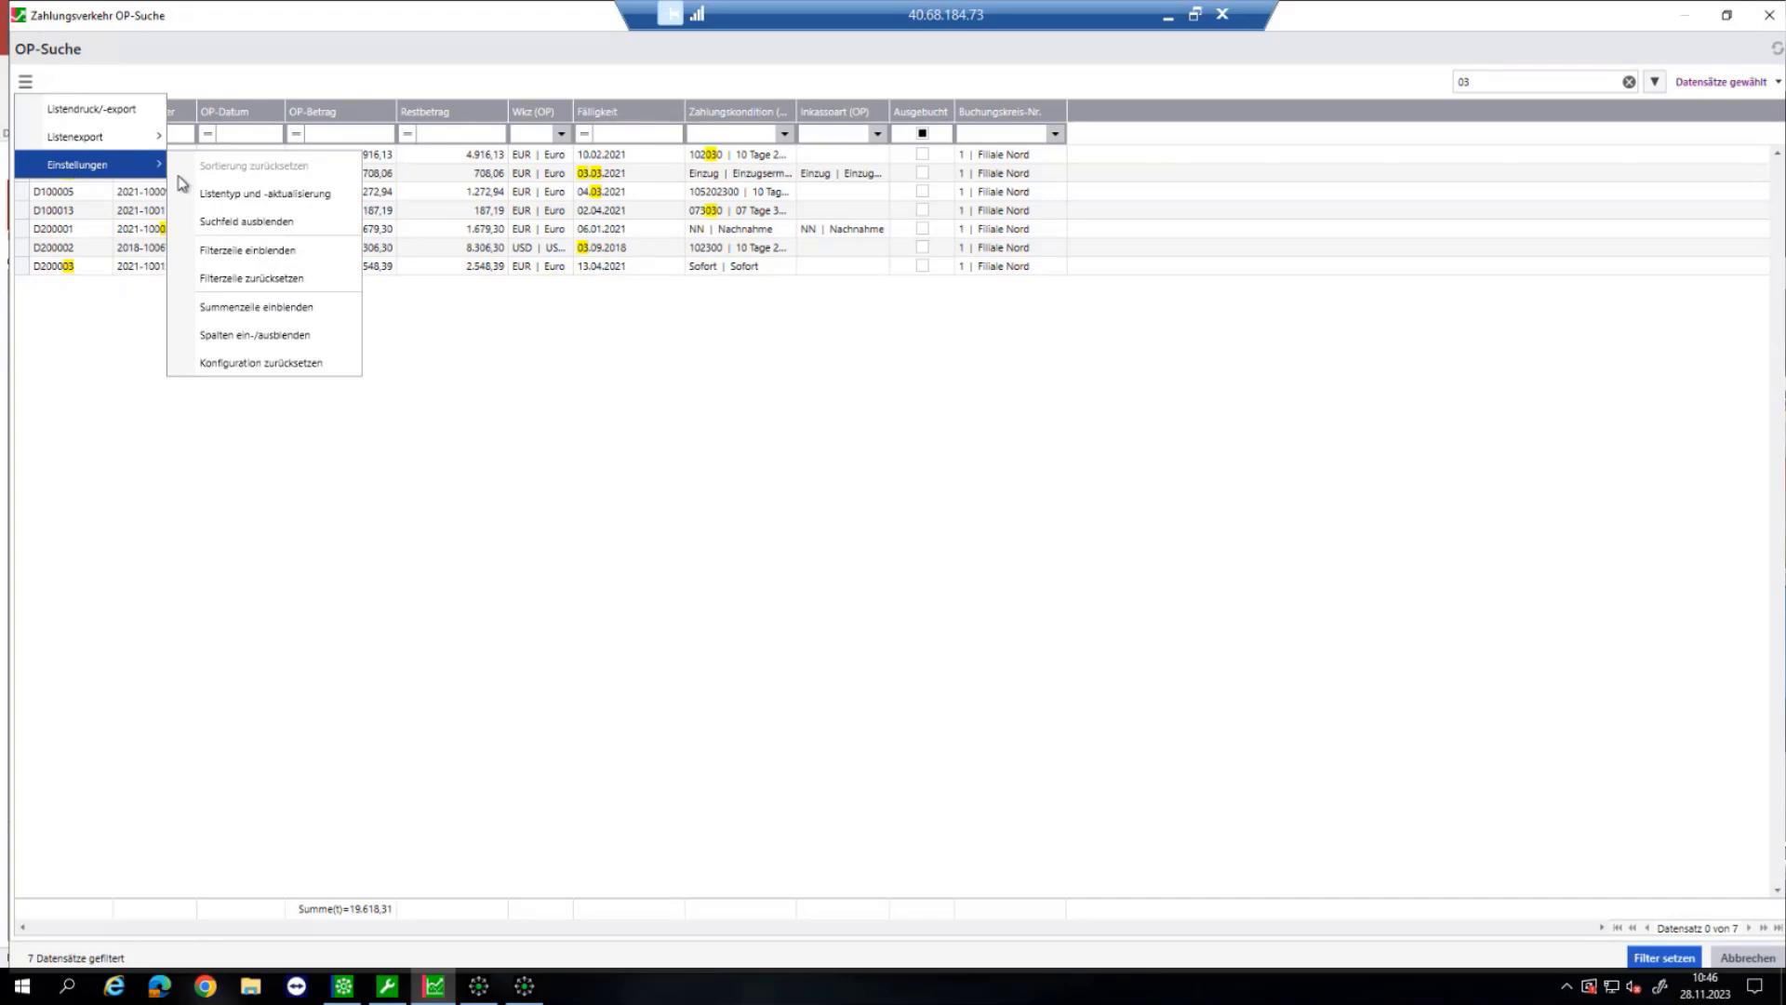
{"action": "left_click", "coordinate": [262, 337]}
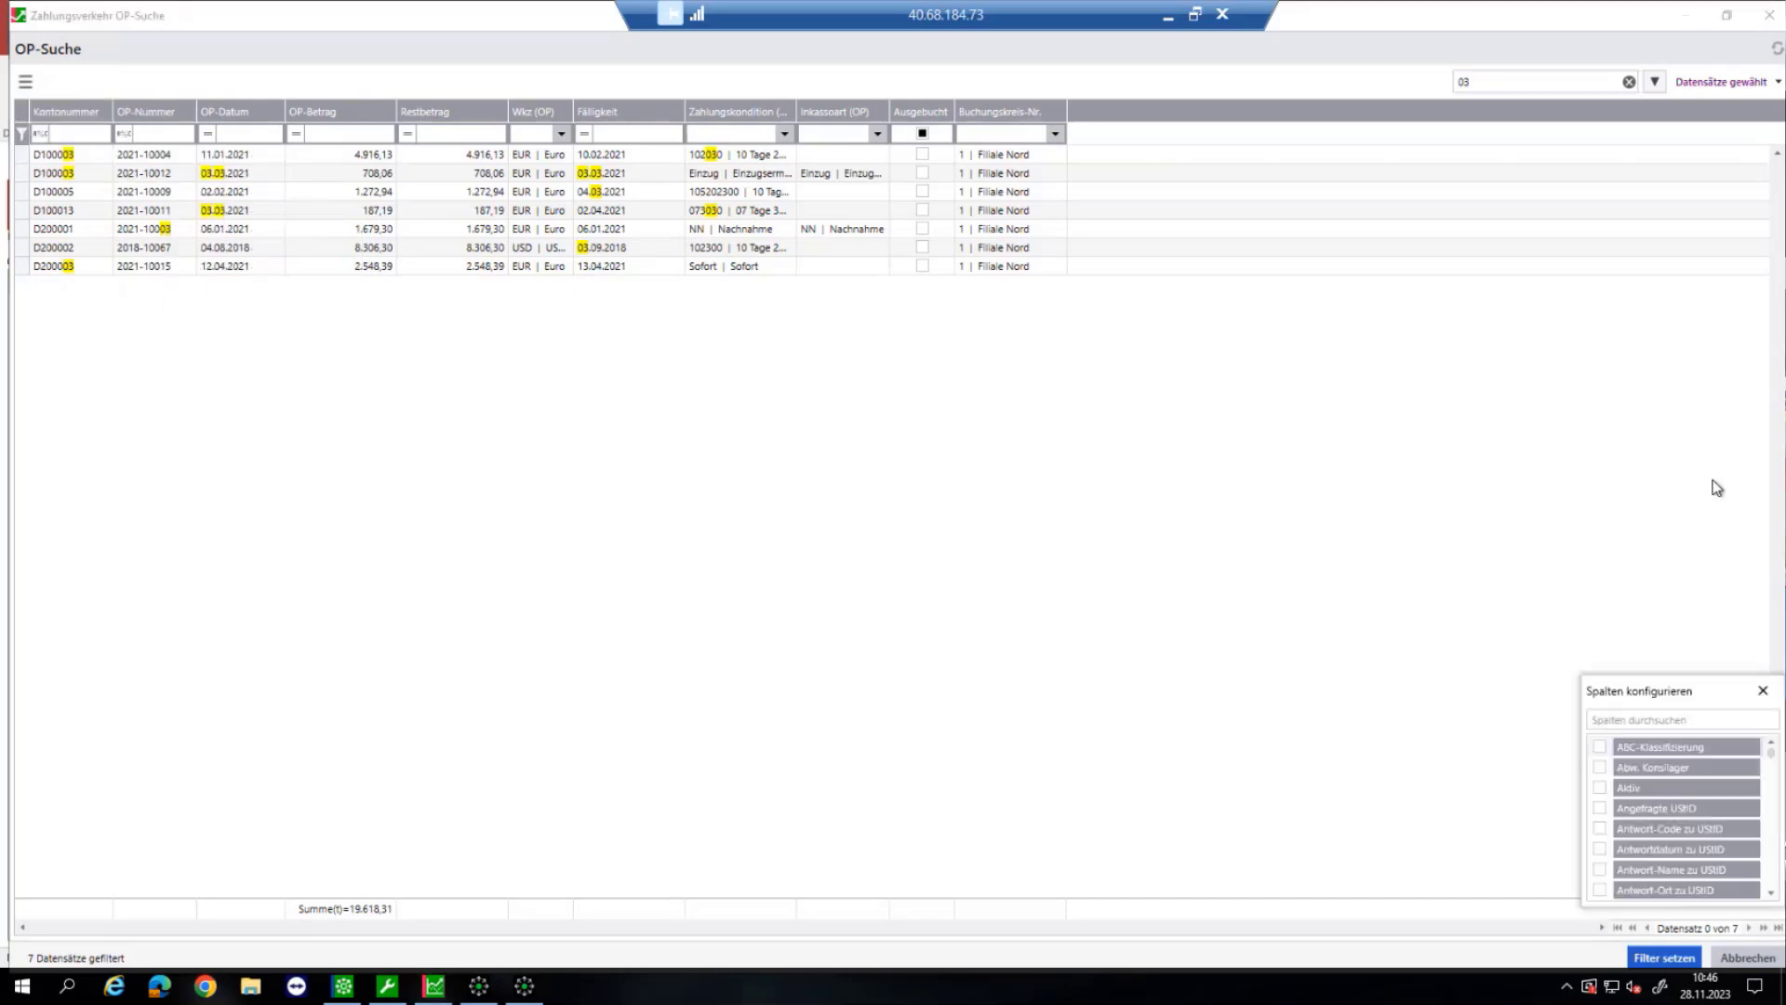
{"action": "scroll", "coordinate": [1759, 826], "scroll_direction": "down", "scroll_amount": 3}
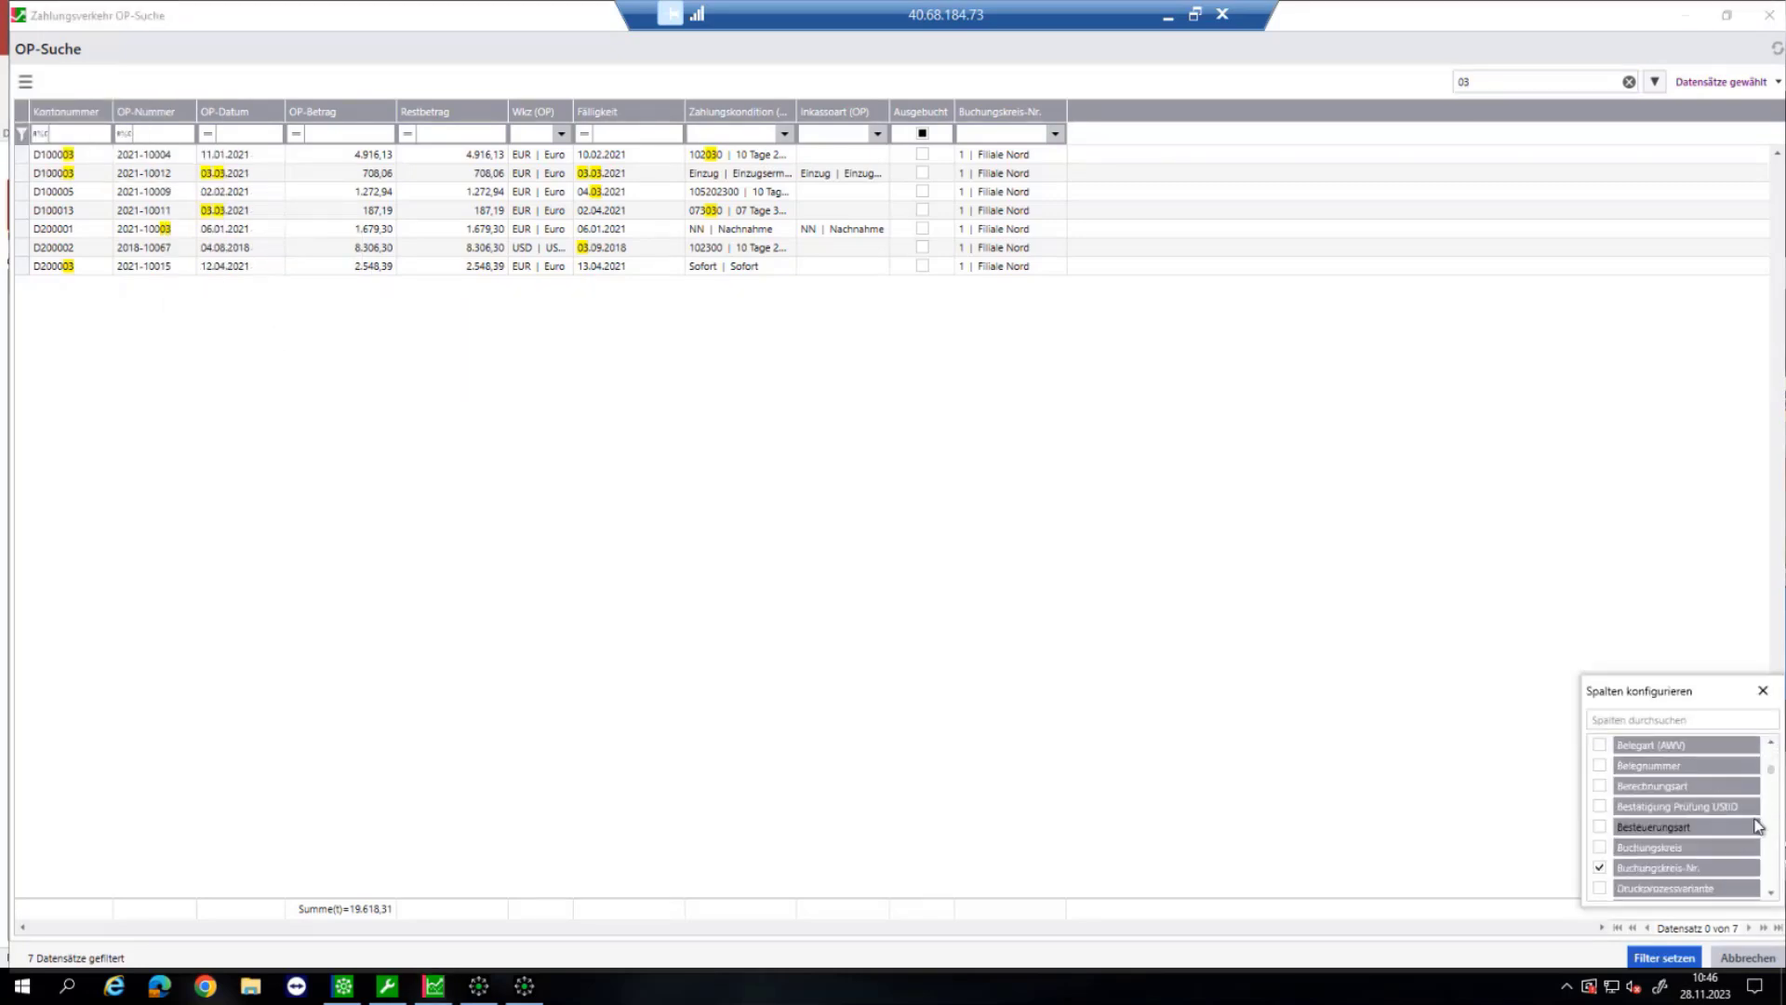
{"action": "scroll", "coordinate": [1759, 826], "scroll_direction": "down", "scroll_amount": 5}
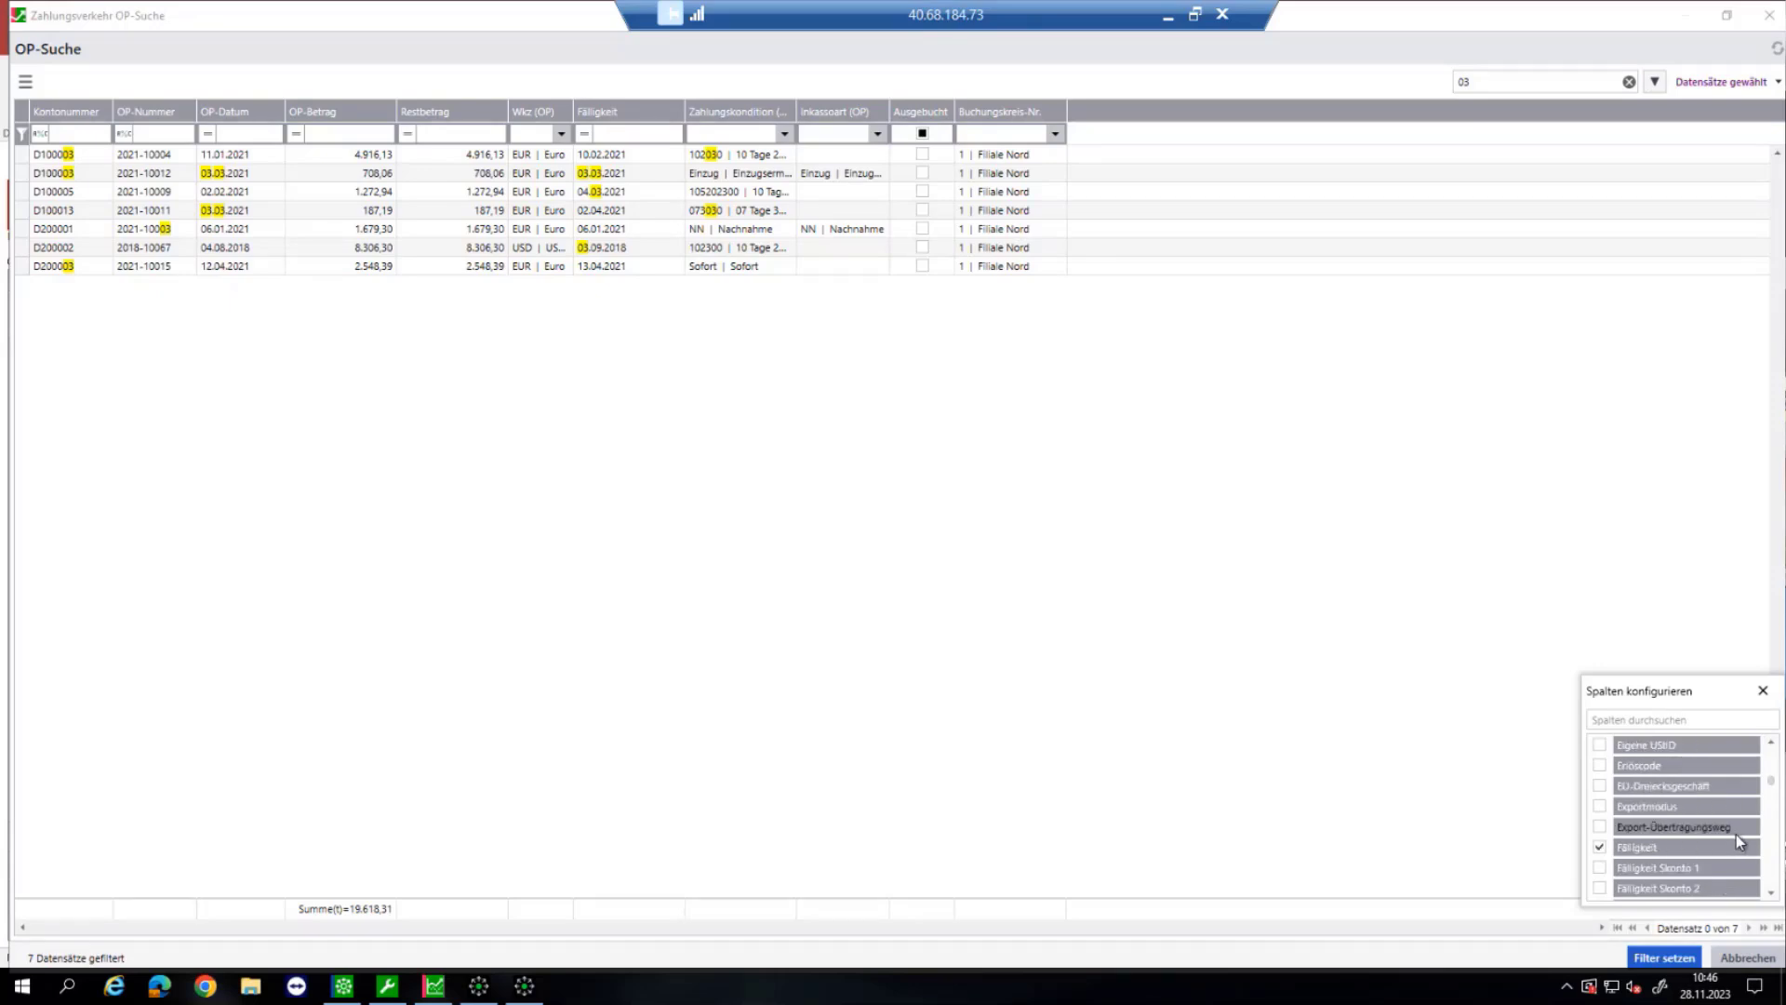
{"action": "scroll", "coordinate": [1734, 785], "scroll_direction": "down", "scroll_amount": 3}
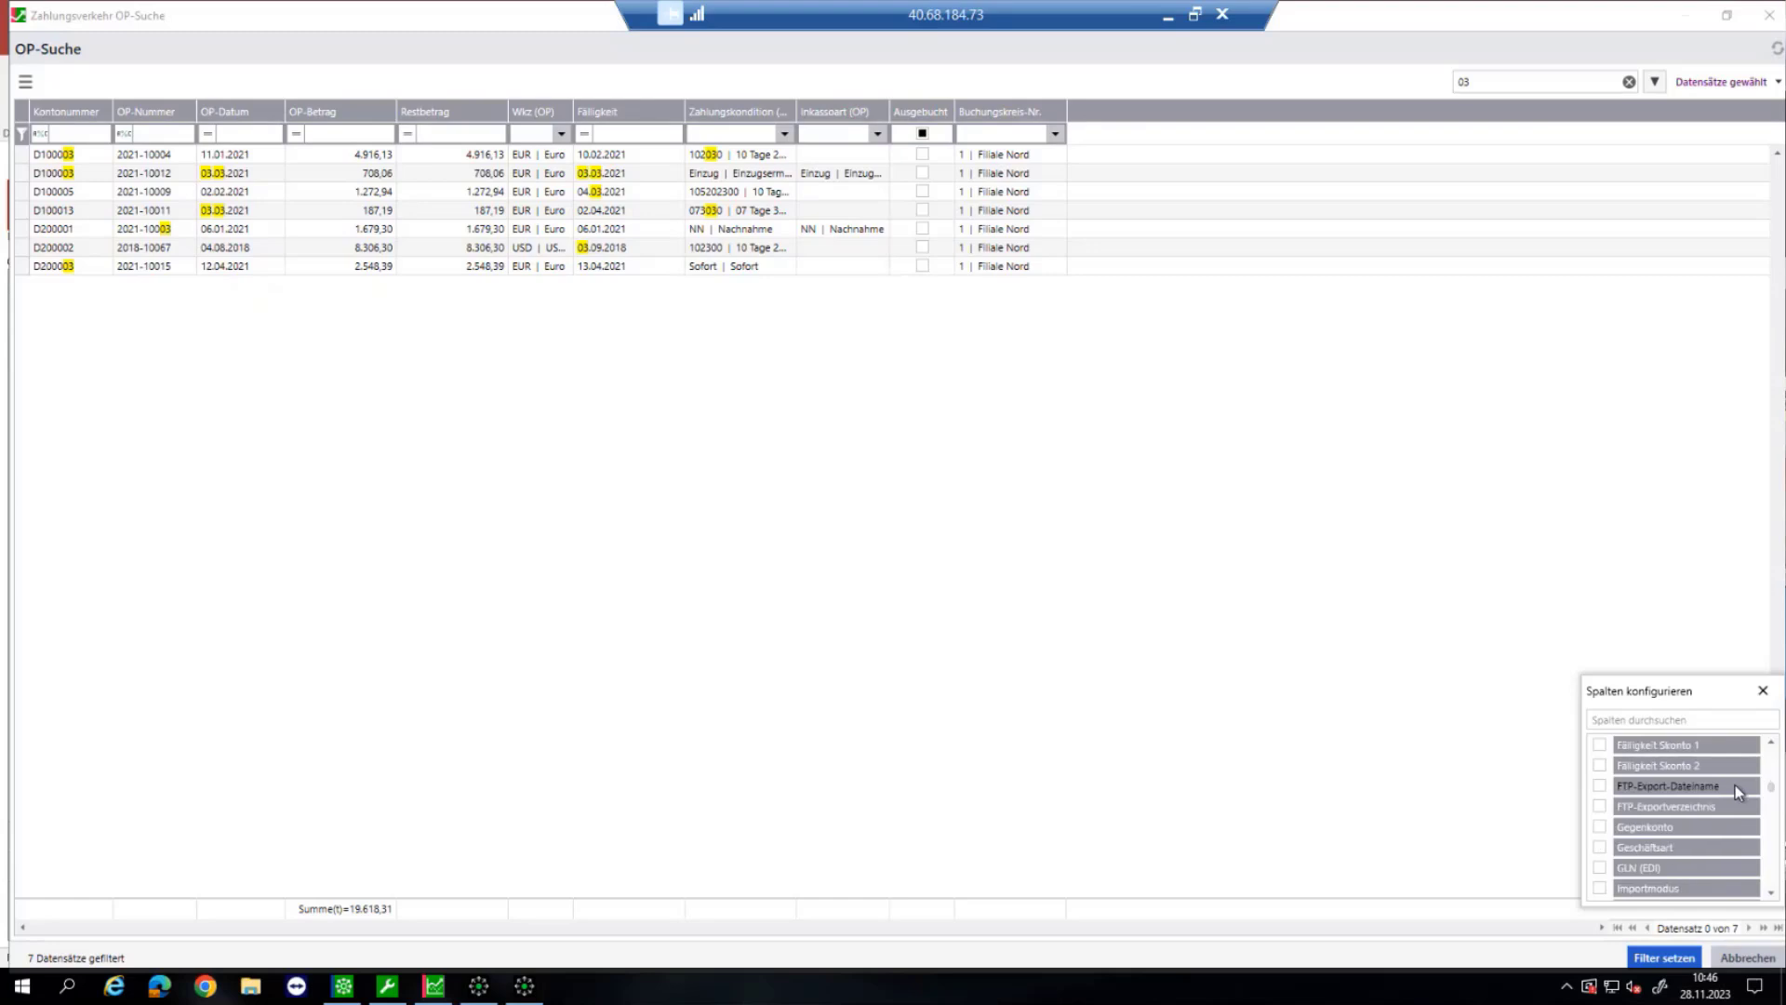
{"action": "scroll", "coordinate": [1736, 785], "scroll_direction": "down", "scroll_amount": 4}
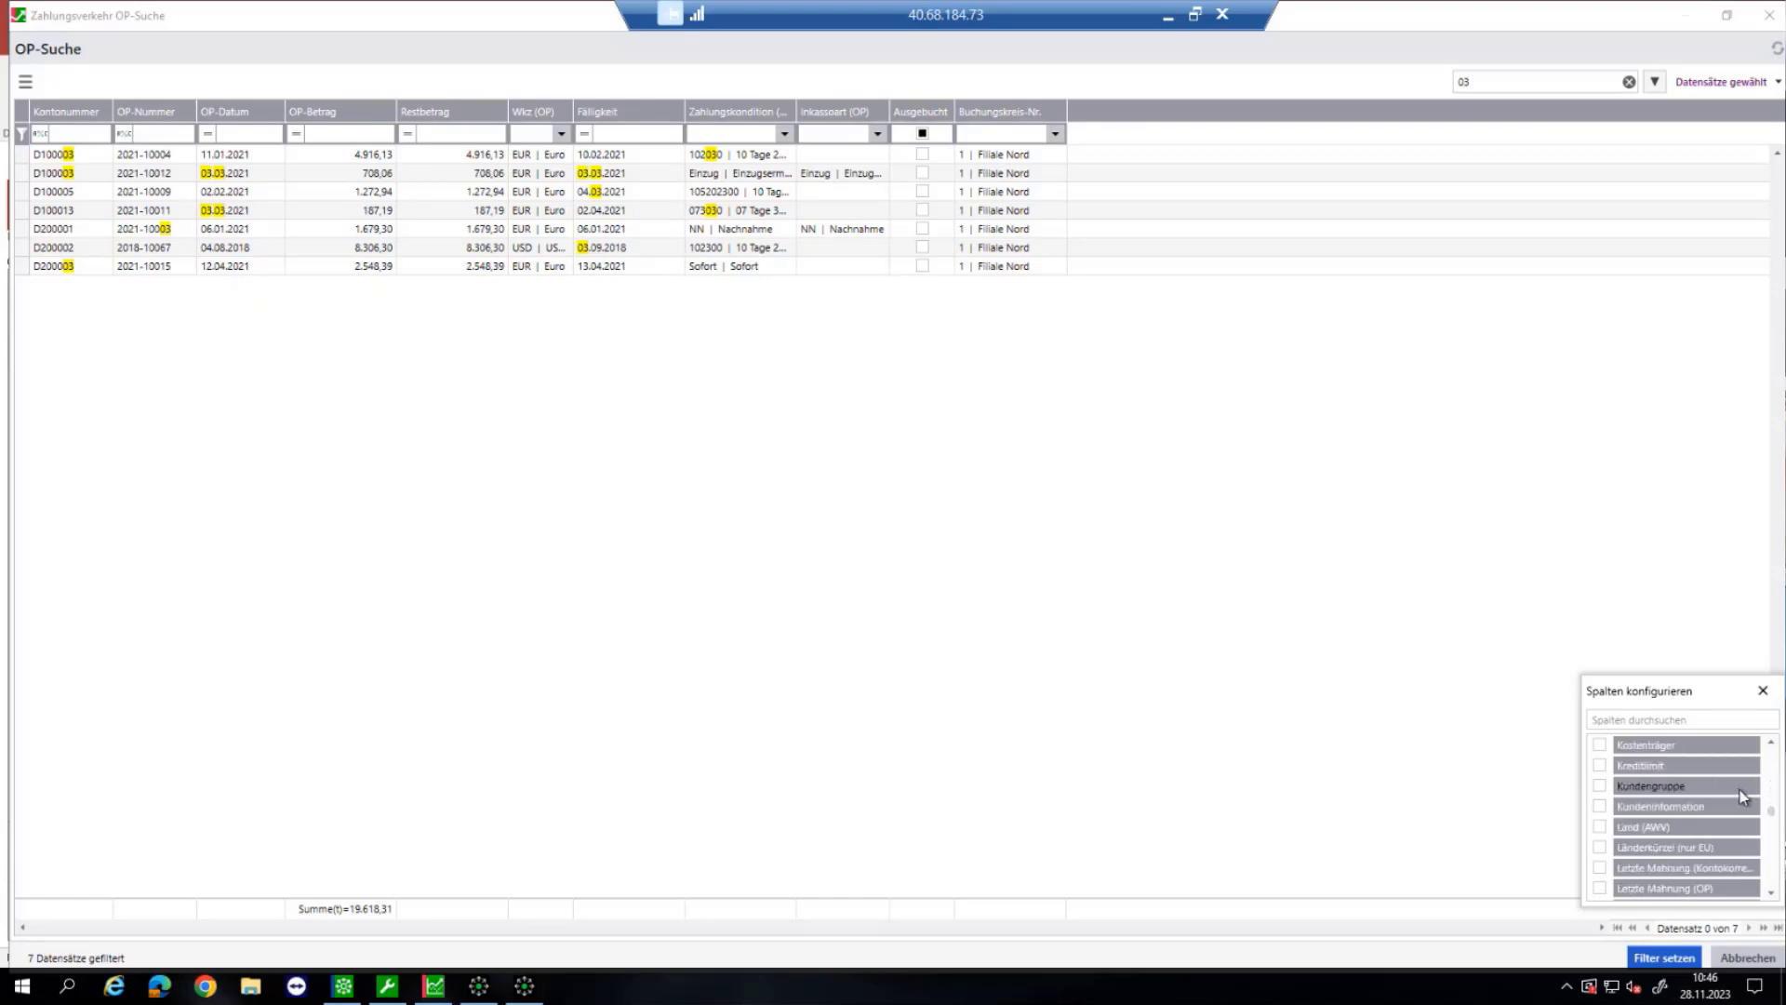
{"action": "scroll", "coordinate": [1743, 795], "scroll_direction": "down", "scroll_amount": 5}
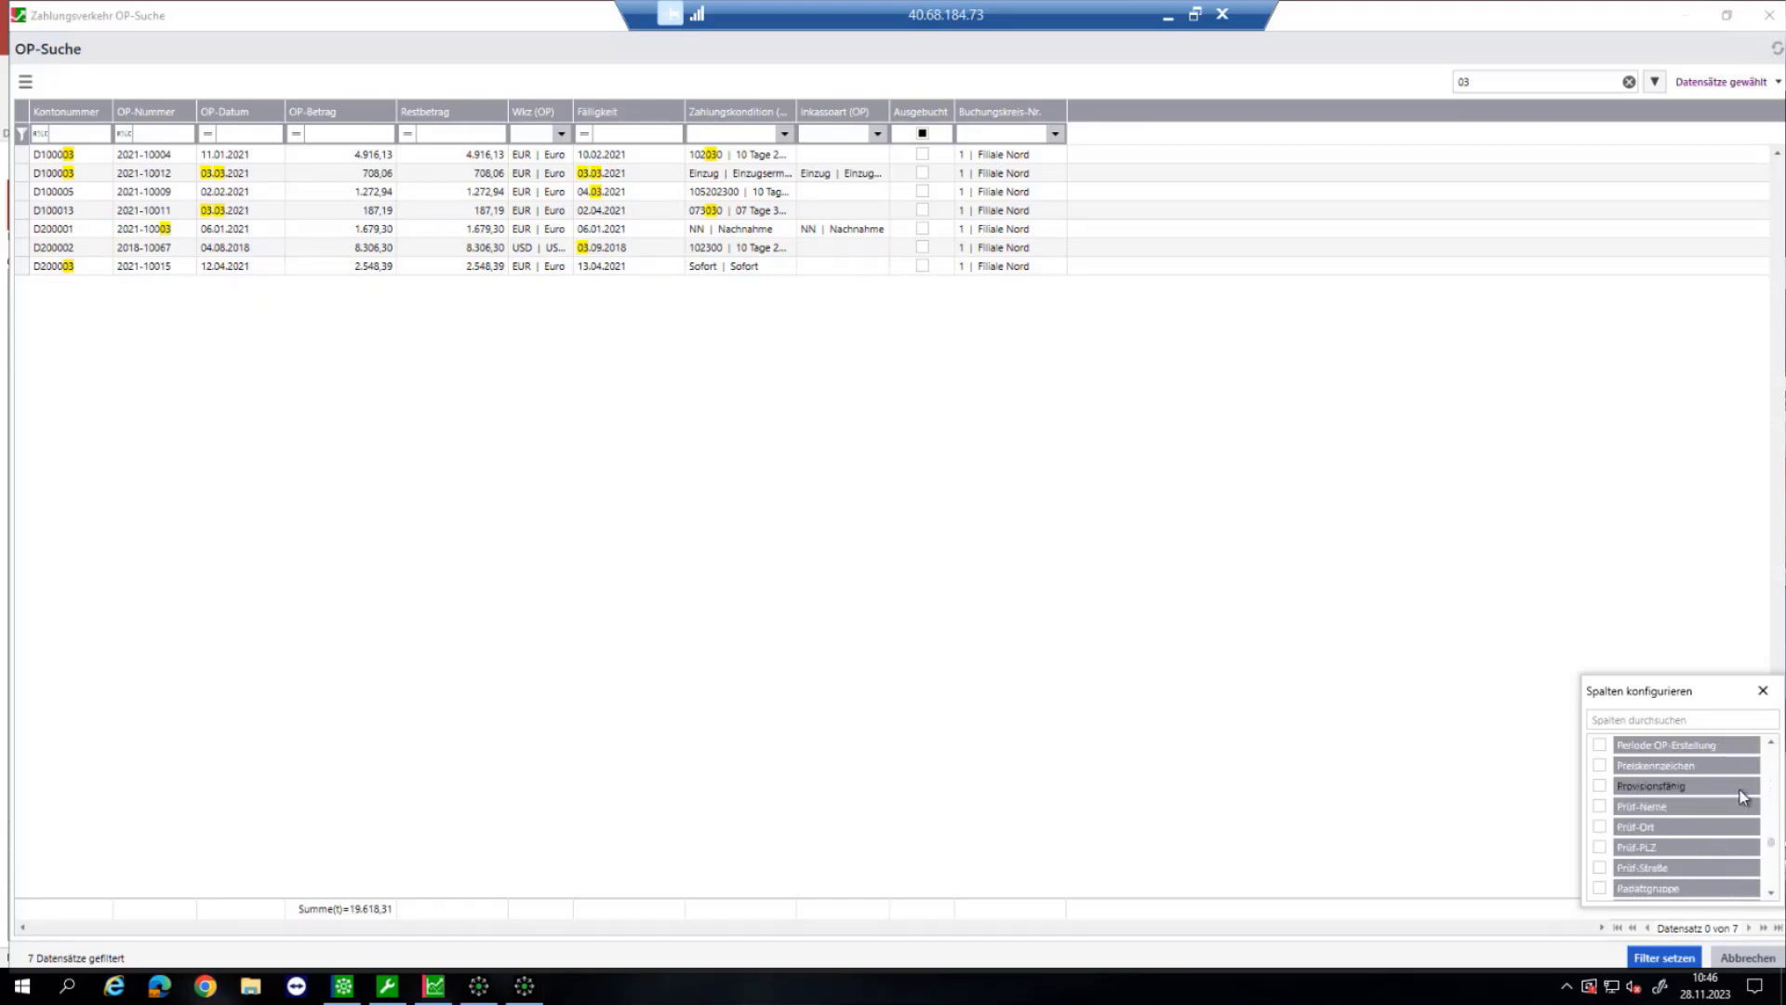
{"action": "scroll", "coordinate": [1743, 795], "scroll_direction": "down", "scroll_amount": 6}
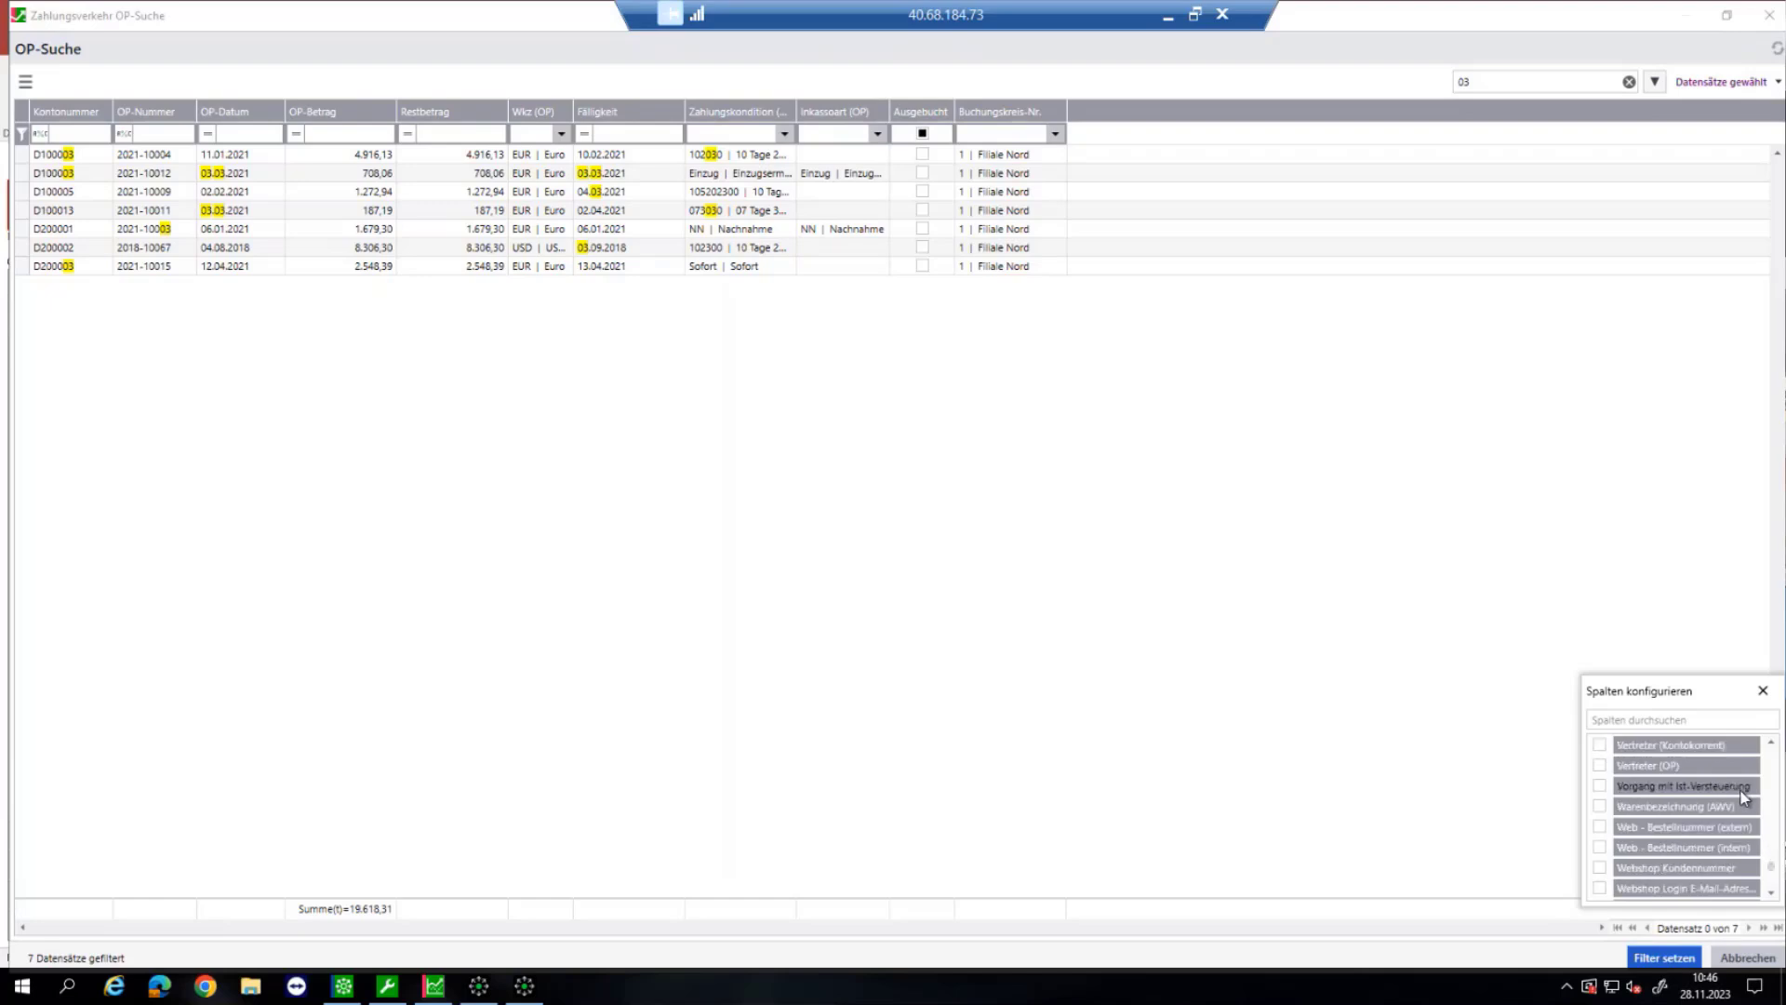
{"action": "scroll", "coordinate": [1743, 796], "scroll_direction": "down", "scroll_amount": 4}
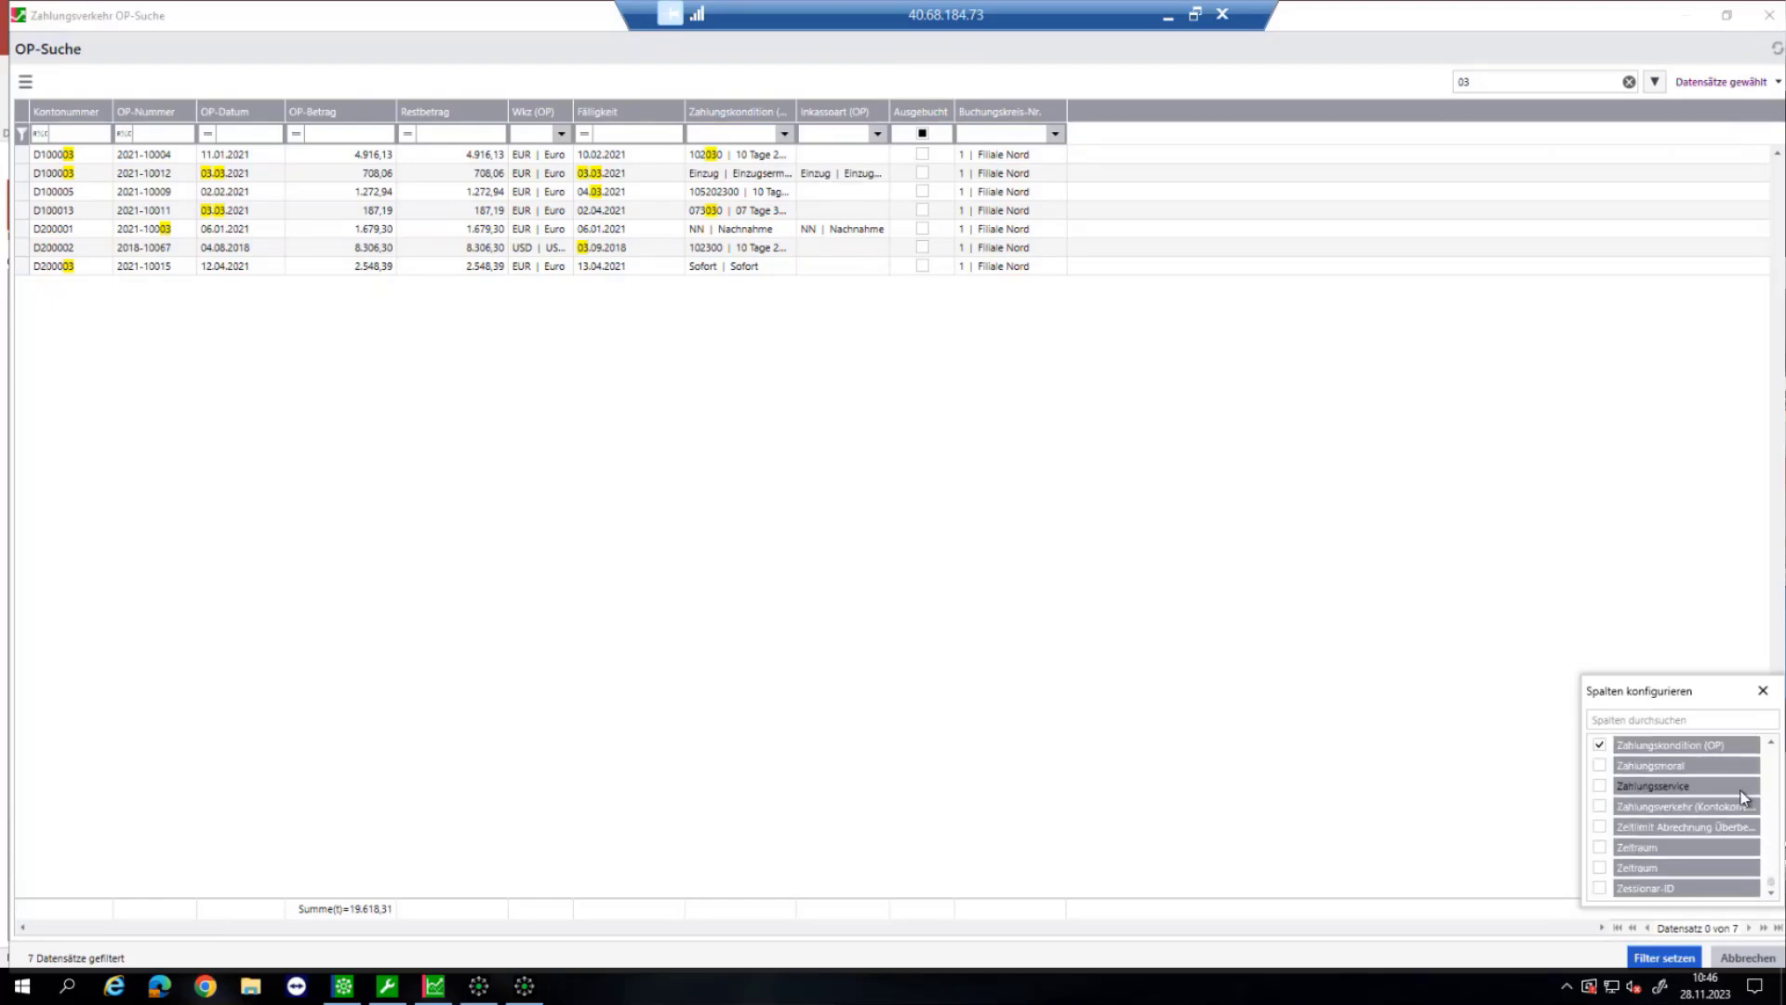
{"action": "left_click", "coordinate": [1765, 691]}
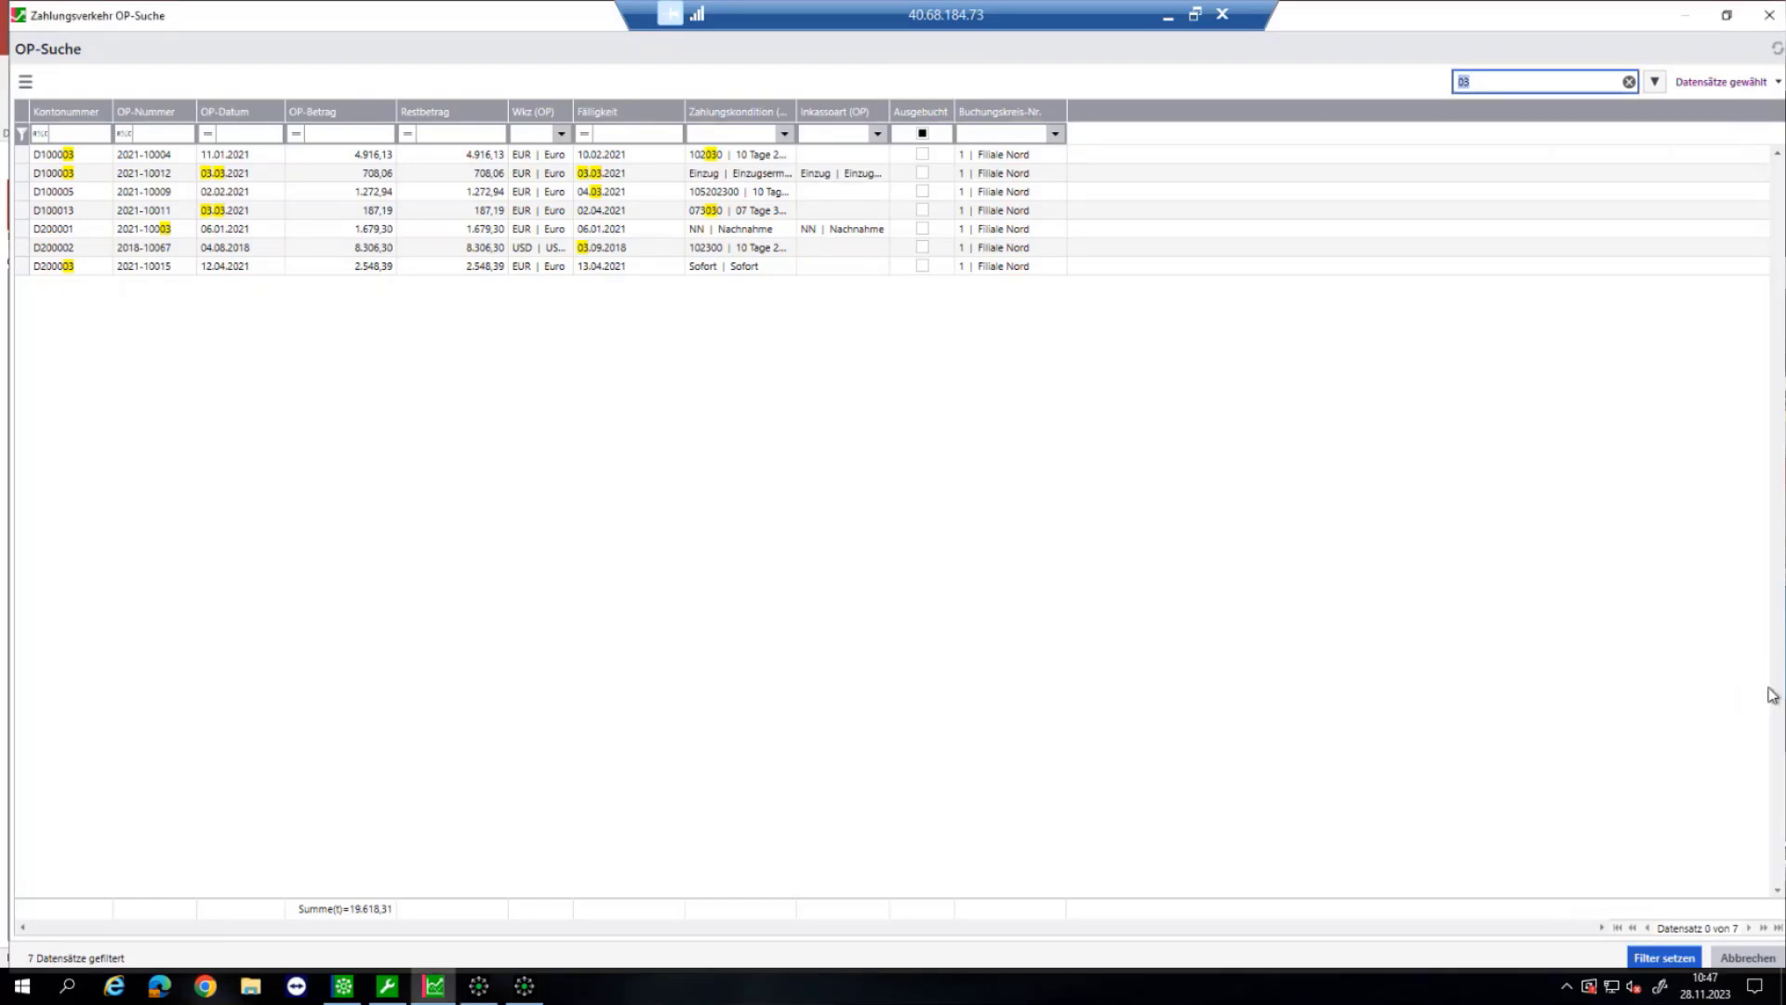
{"action": "left_click", "coordinate": [1778, 49]}
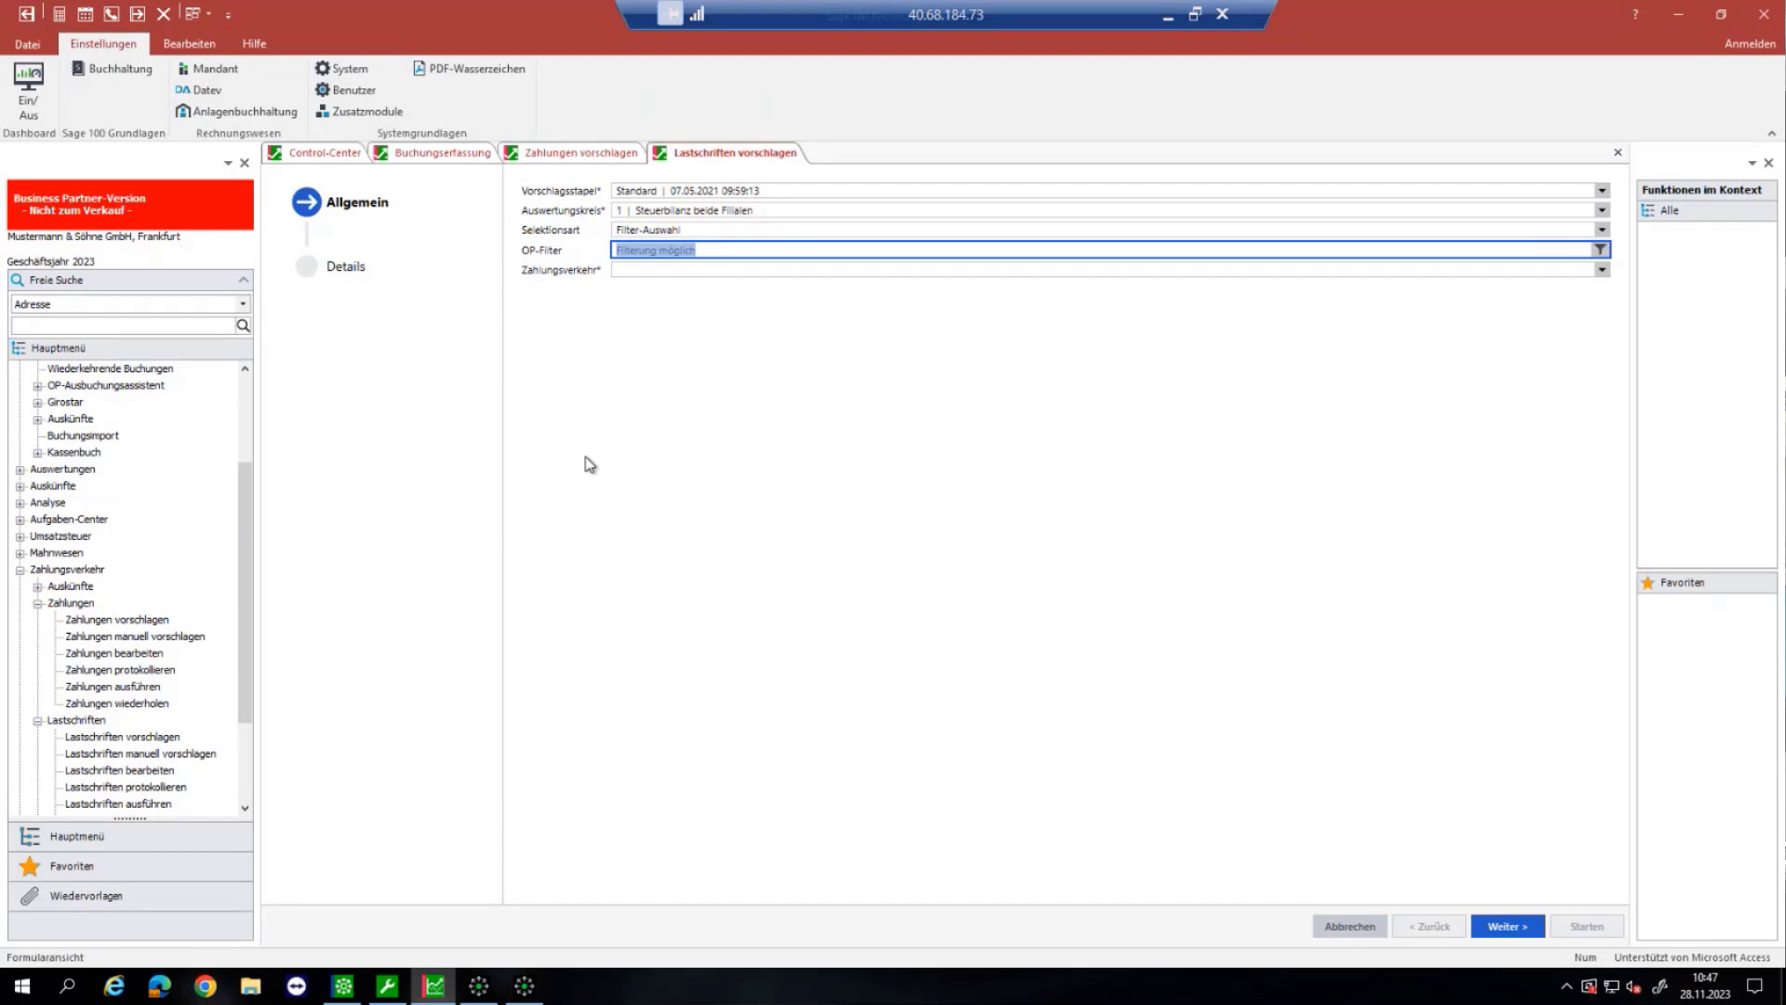
{"action": "left_click", "coordinate": [1606, 251]}
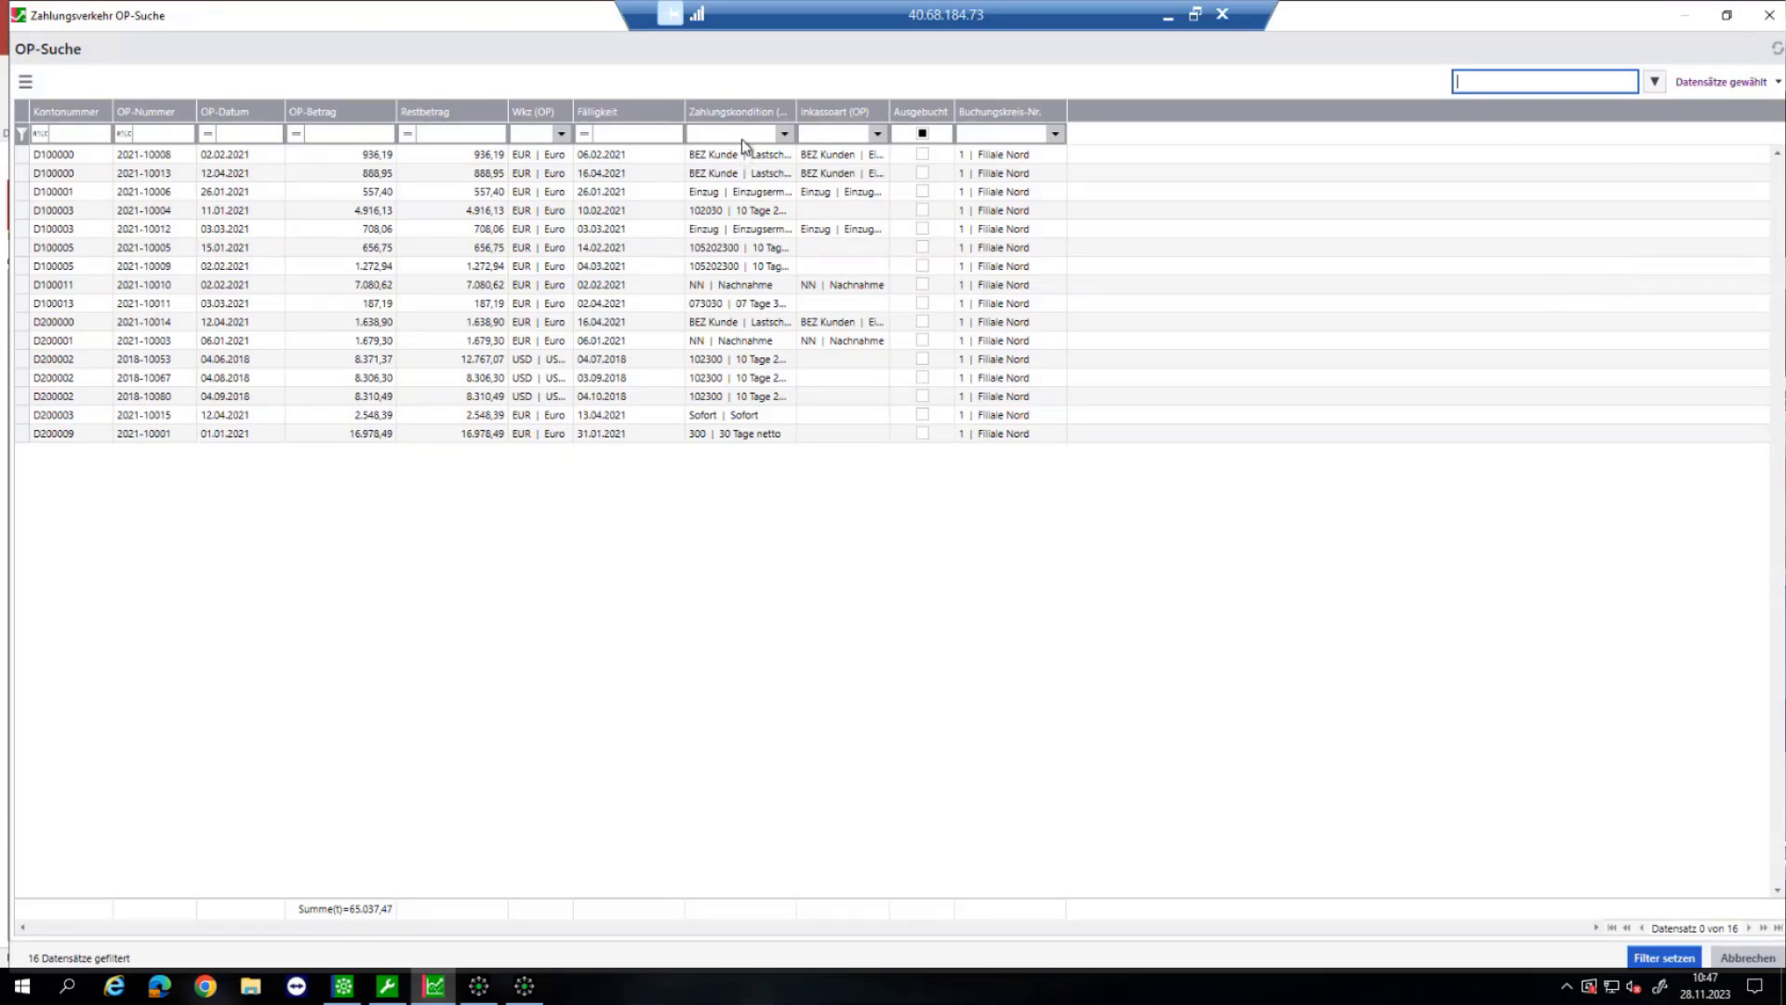
{"action": "left_click", "coordinate": [1777, 83]}
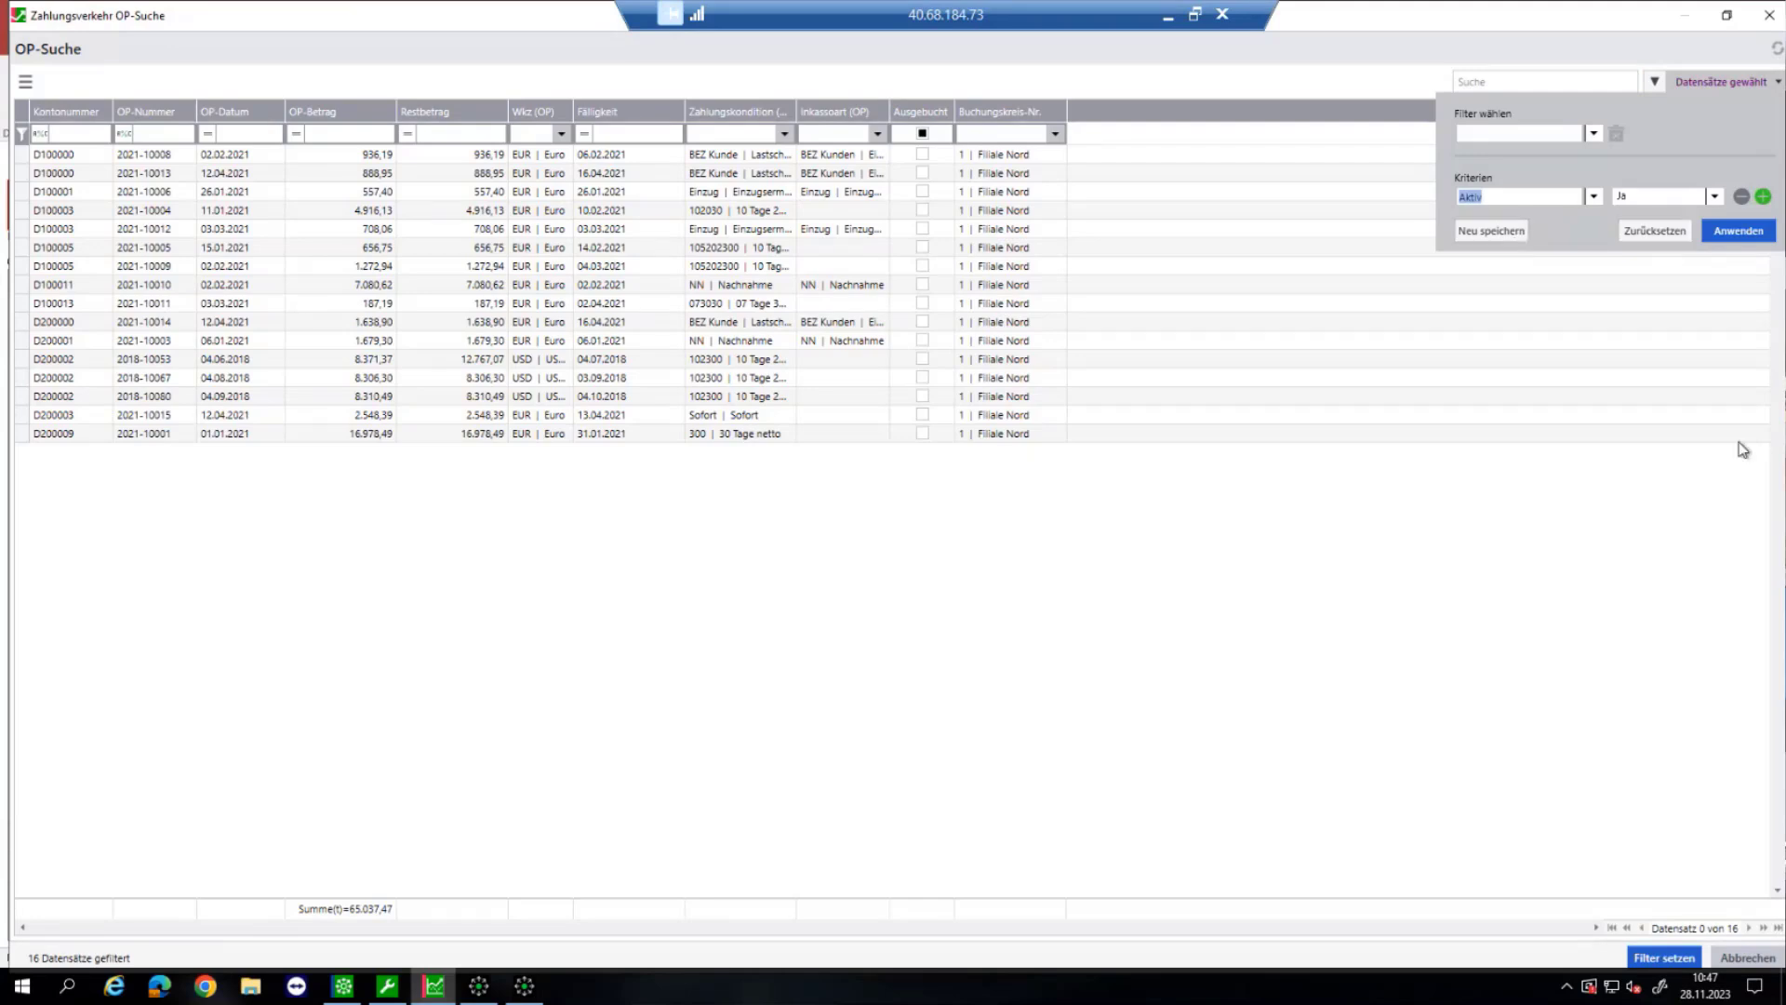
{"action": "left_click", "coordinate": [1644, 275]}
{"action": "left_click", "coordinate": [1769, 15]}
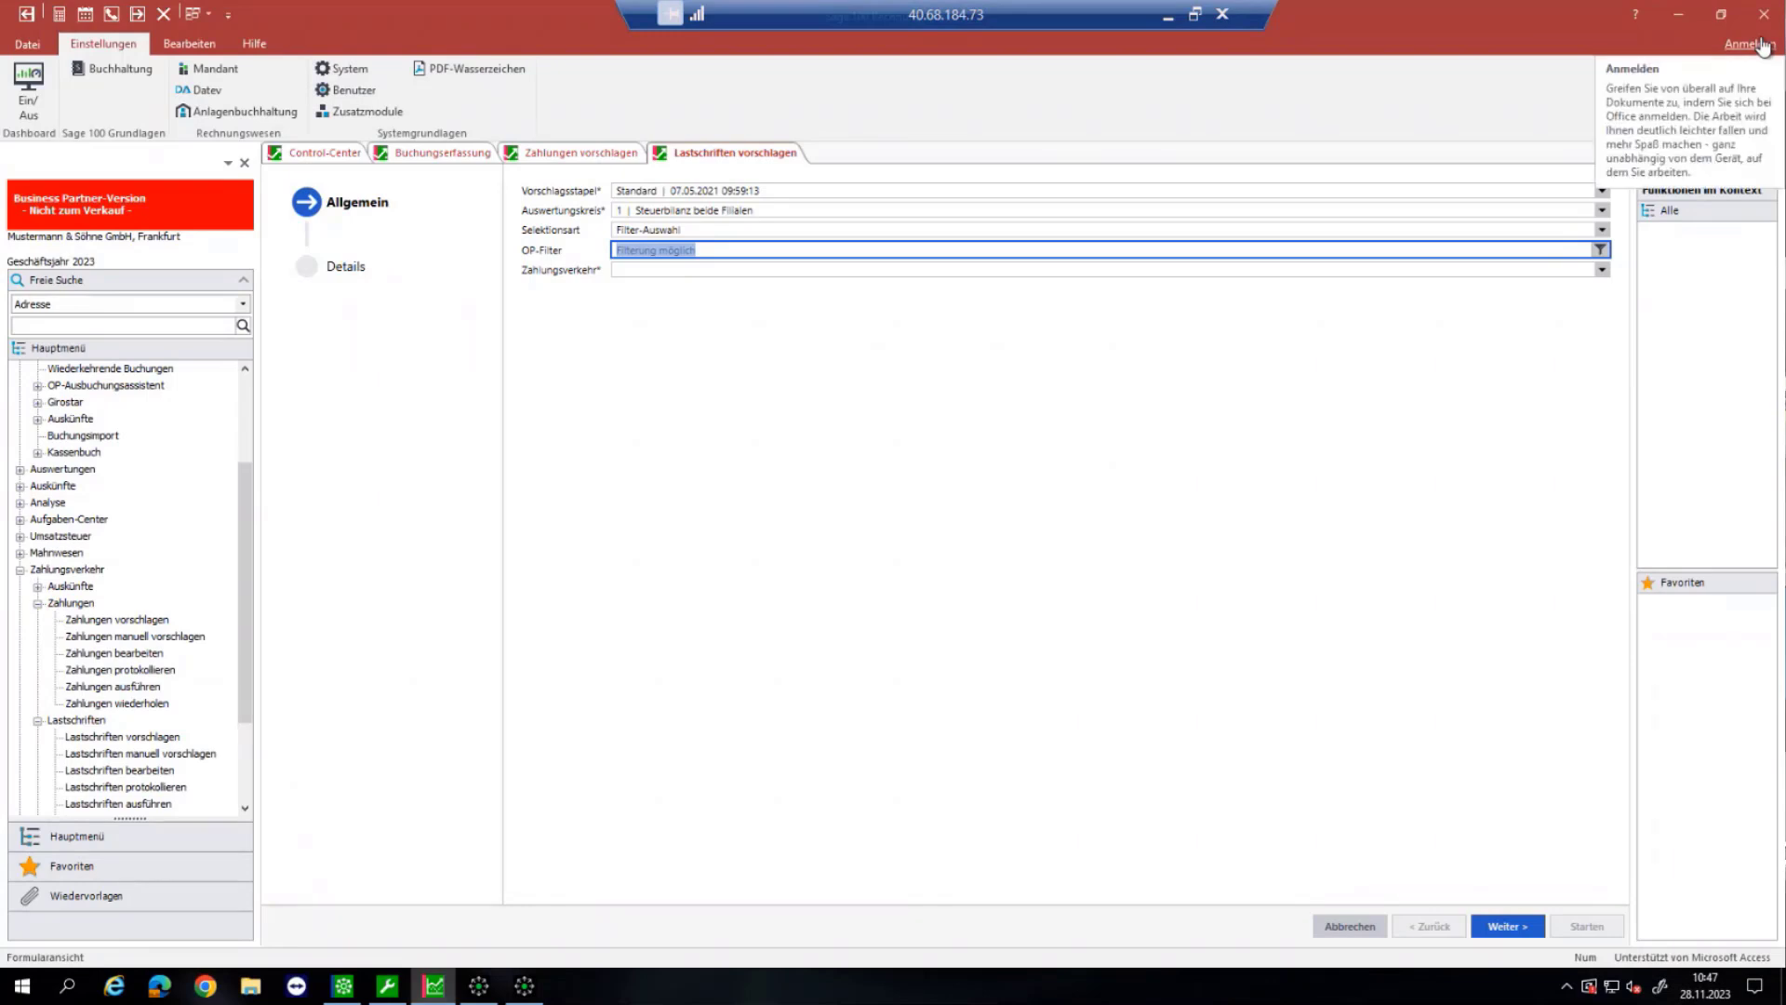
Step: Save the criterion Aktiv = Ja in the direct debit open-item search as a new filter named aktive and apply it
{"action": "left_click", "coordinate": [1600, 250]}
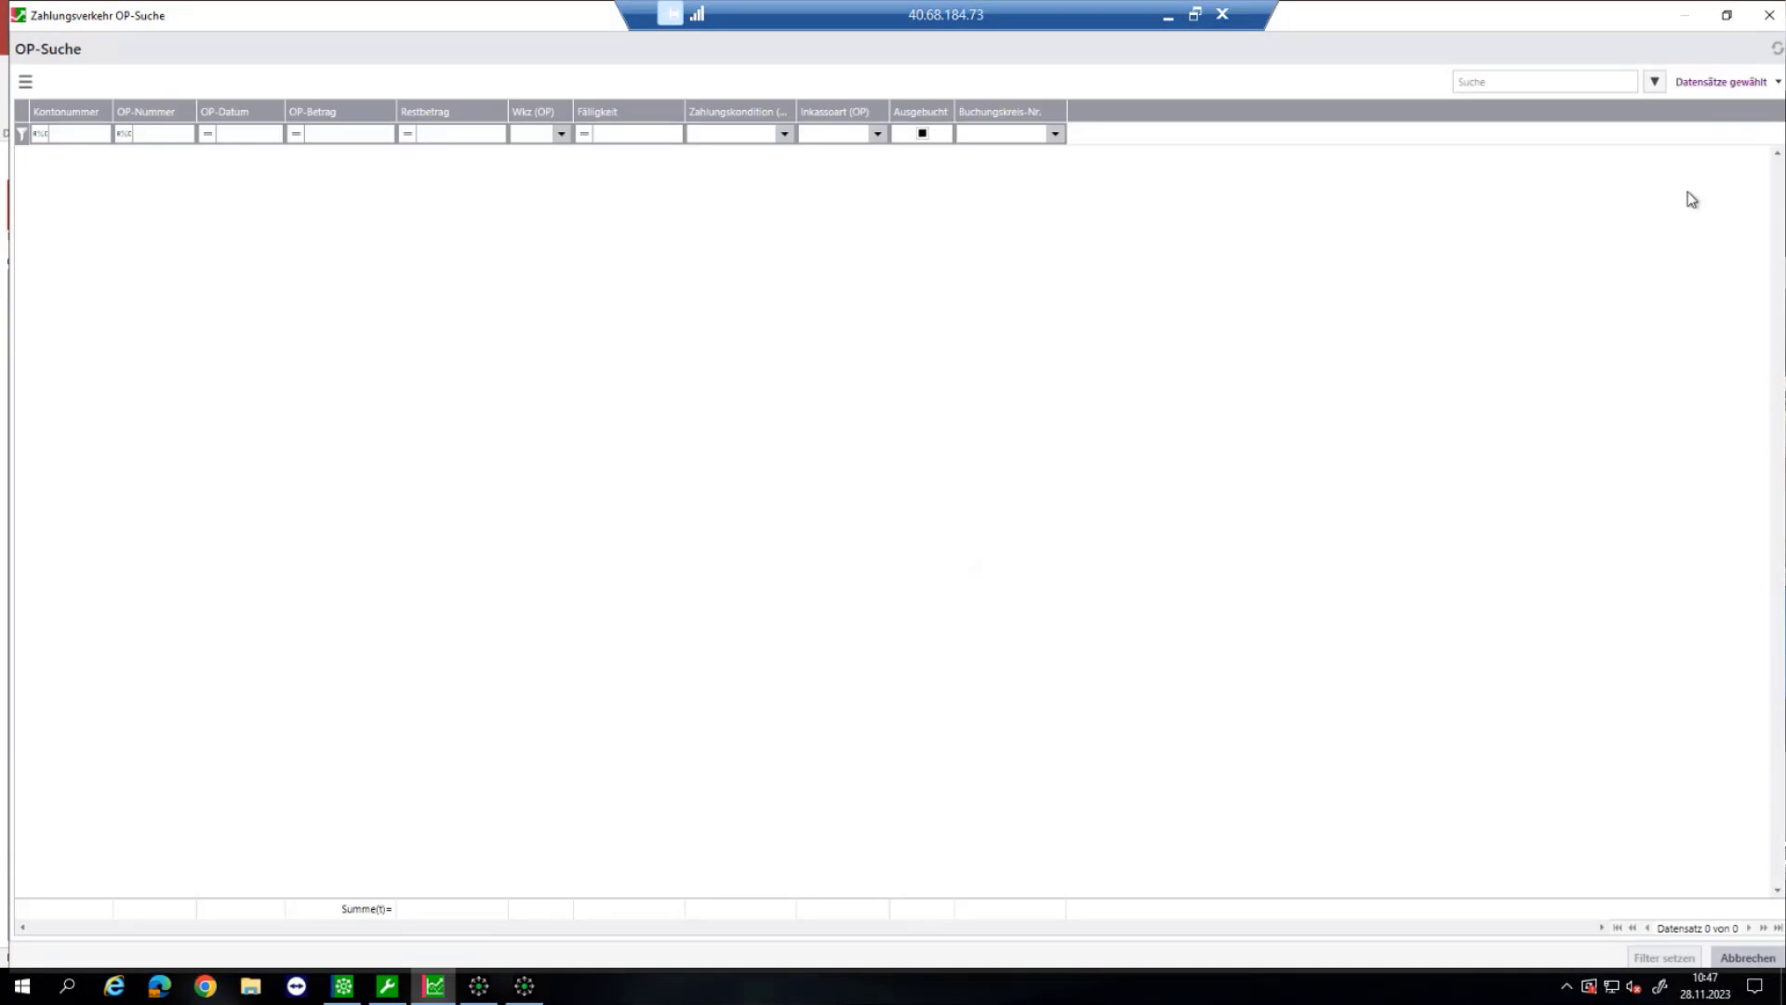
{"action": "left_click", "coordinate": [1752, 86]}
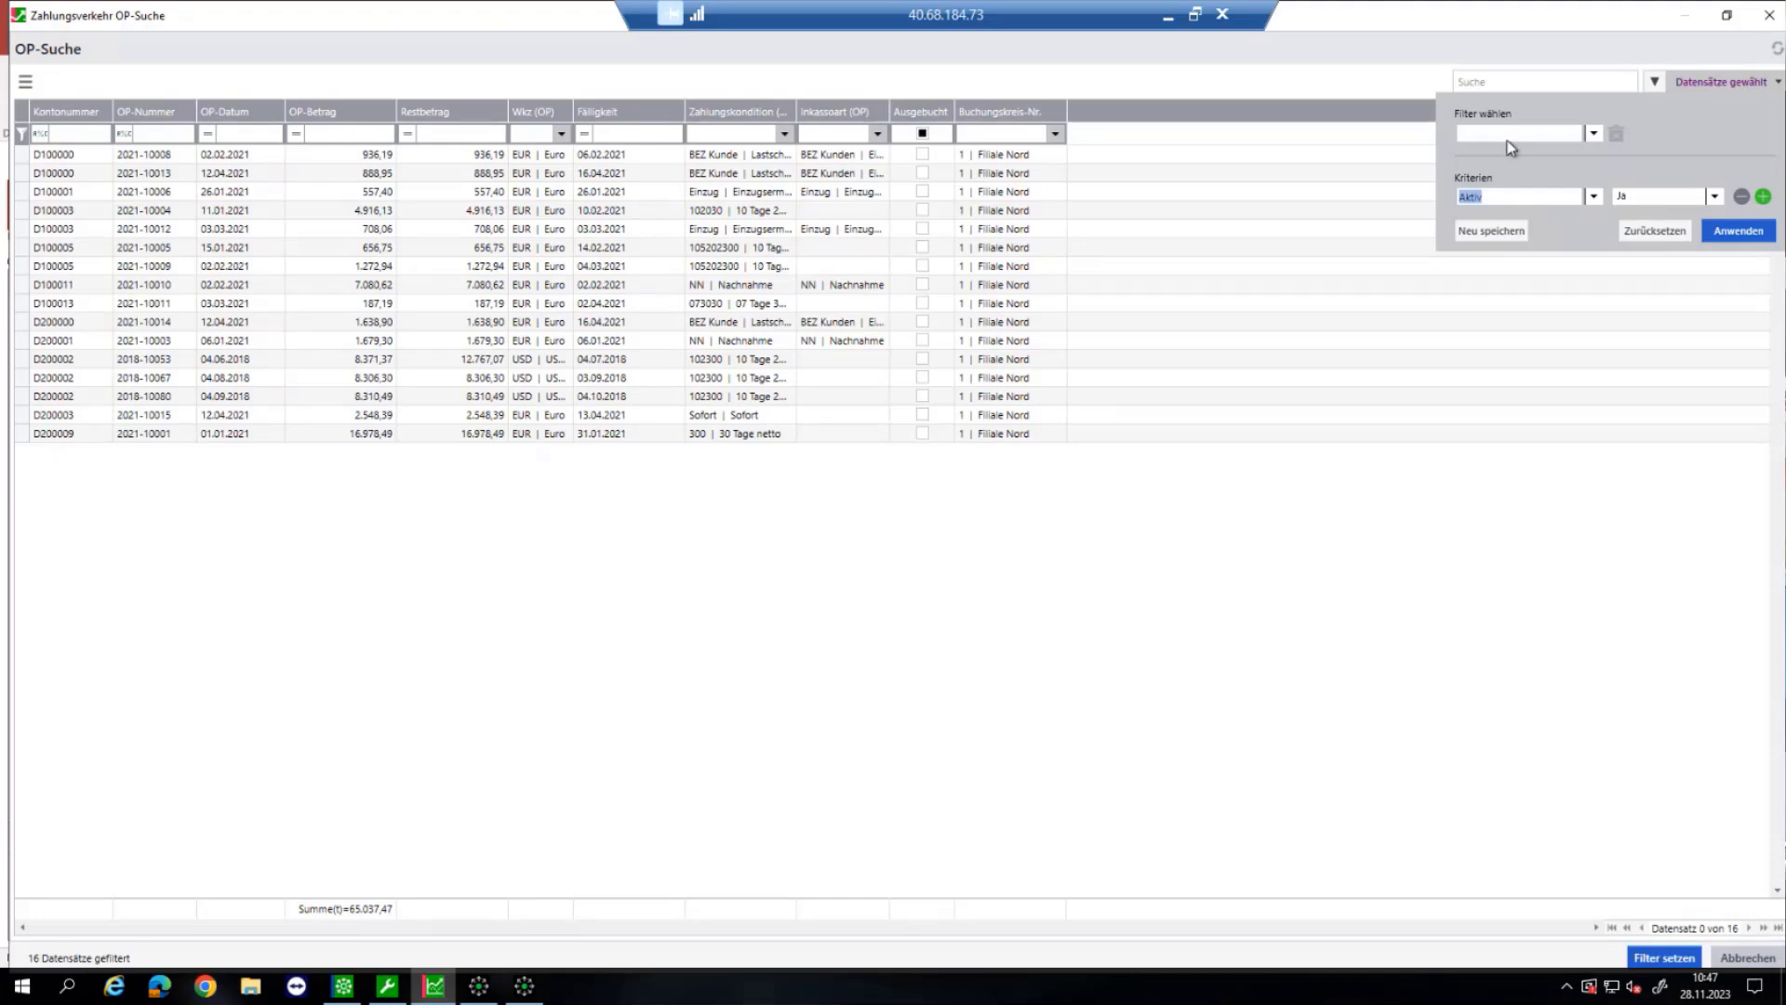
{"action": "left_click", "coordinate": [1497, 234]}
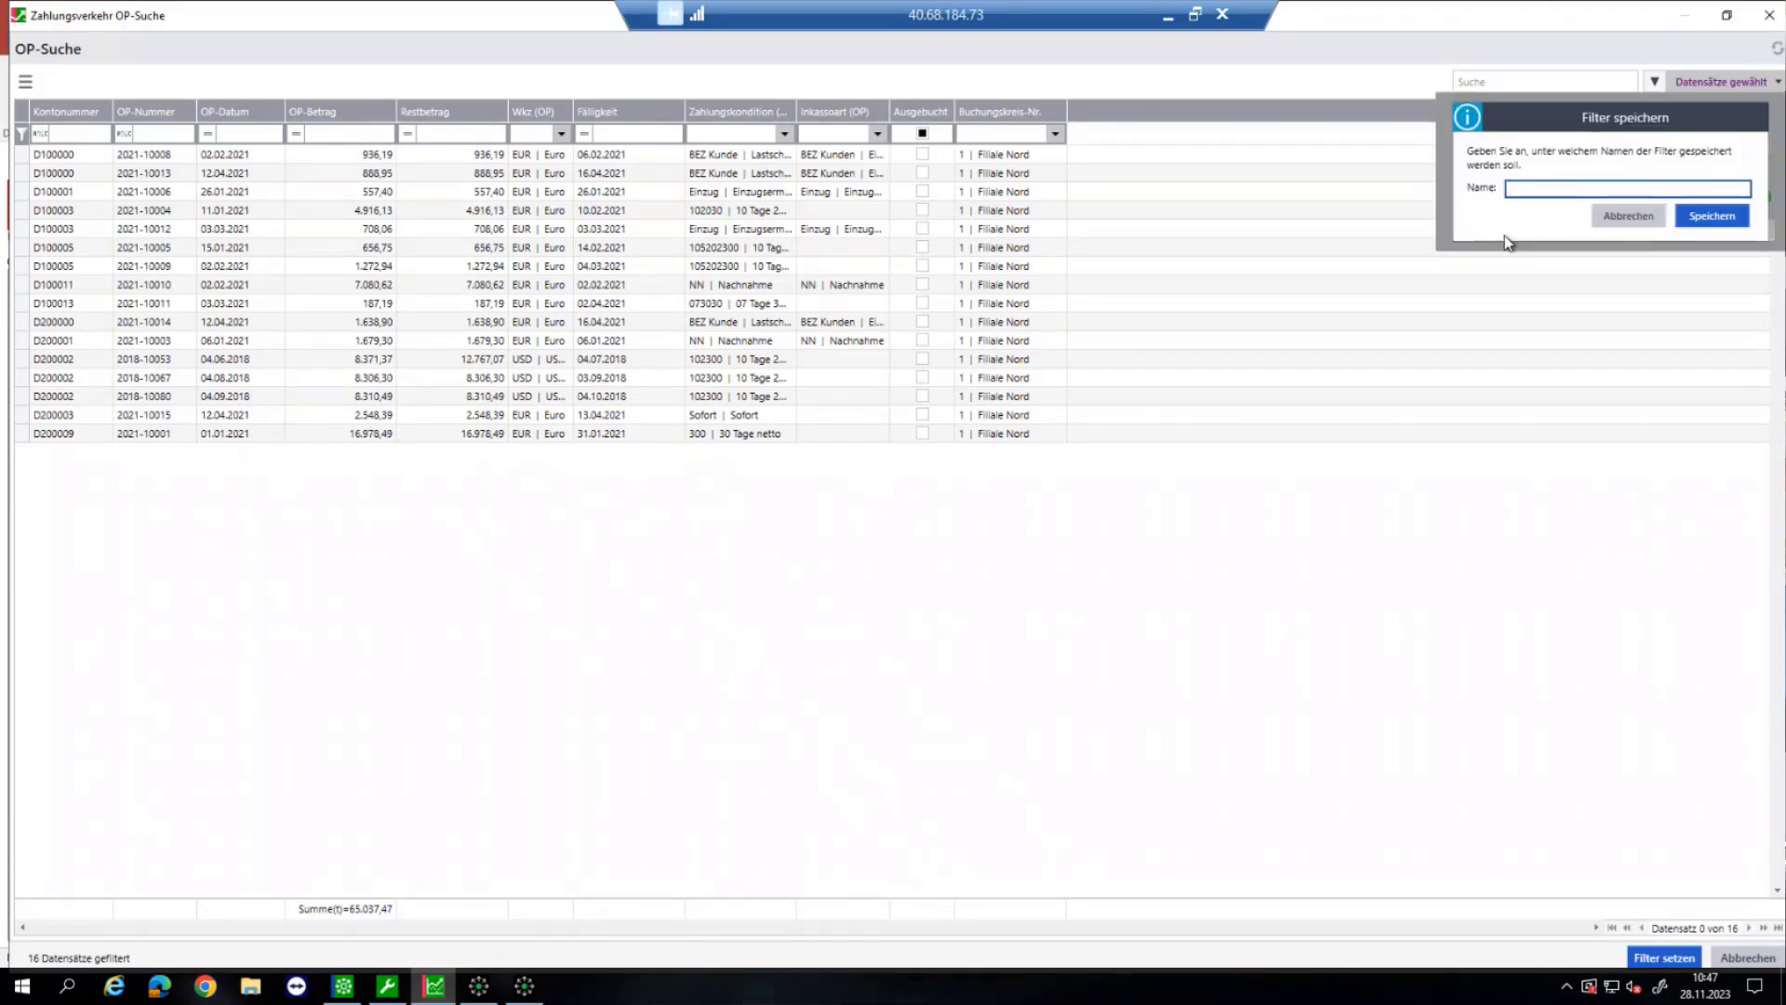
{"action": "type", "text": "ak"}
{"action": "type", "text": "ve"}
{"action": "left_click", "coordinate": [1734, 217]}
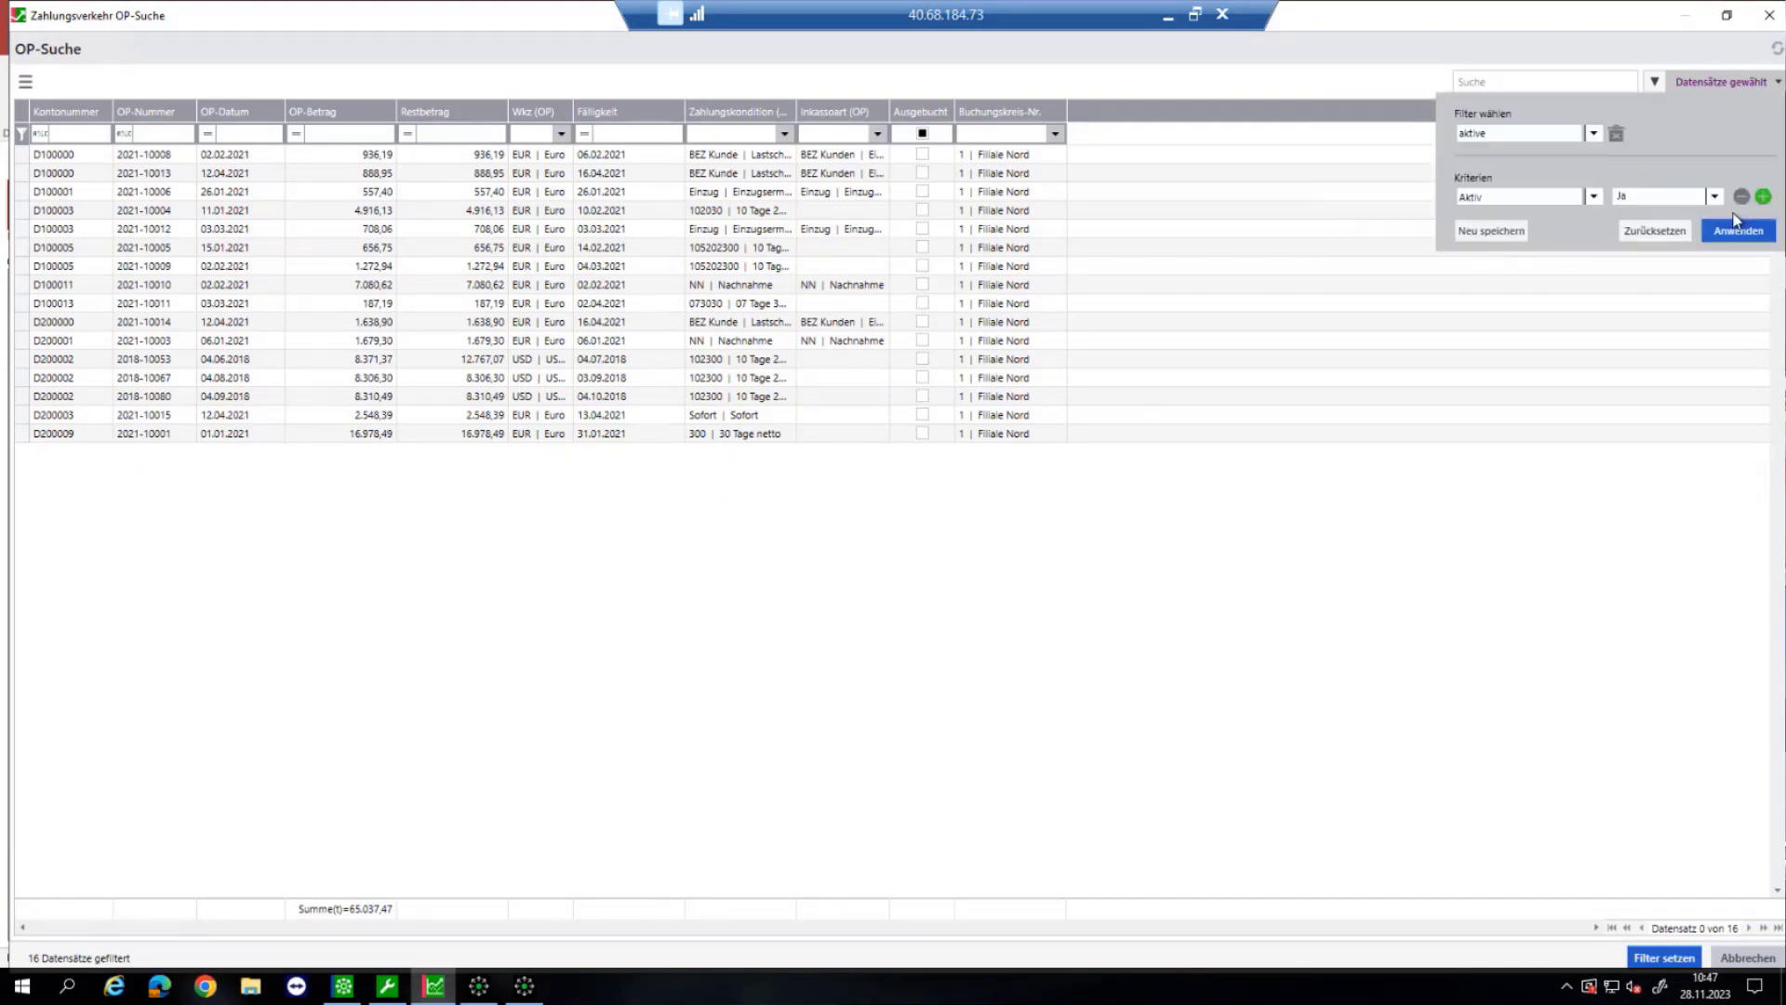
{"action": "left_click", "coordinate": [1724, 235]}
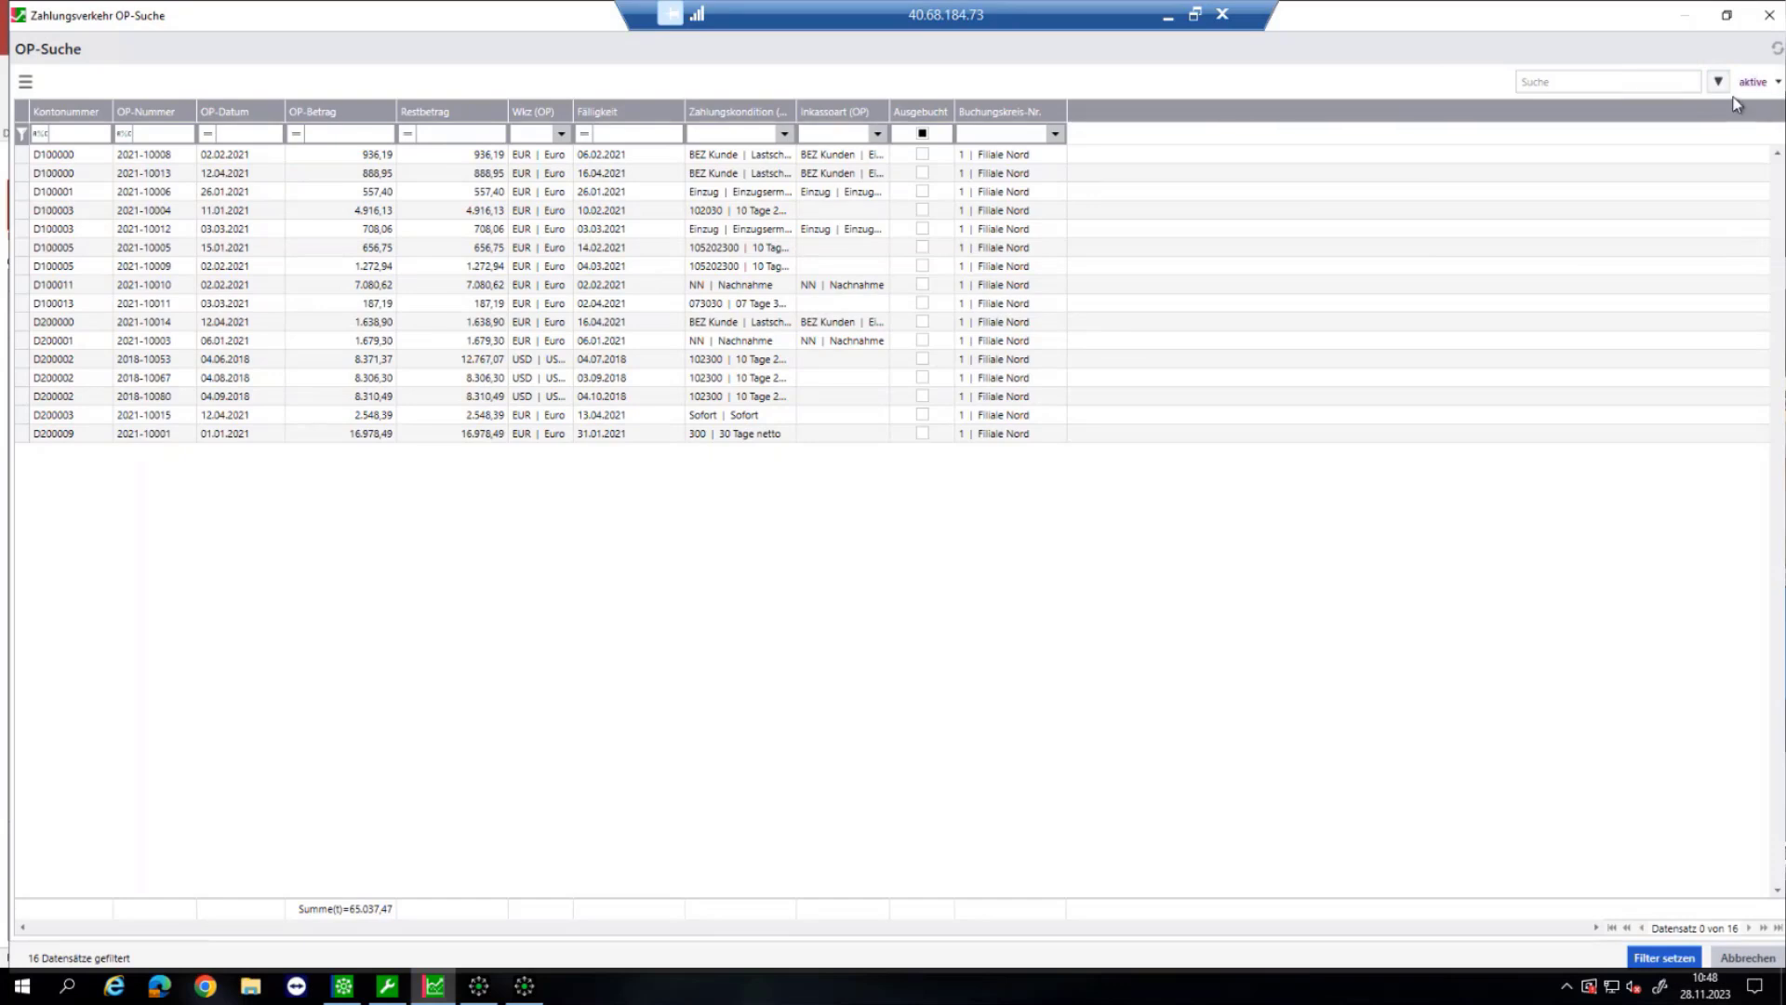
Step: Reset the record selection, and reload the saved filter aktive as the OP-Filter for the direct debit proposal
{"action": "left_click", "coordinate": [1779, 86]}
{"action": "left_click", "coordinate": [1666, 233]}
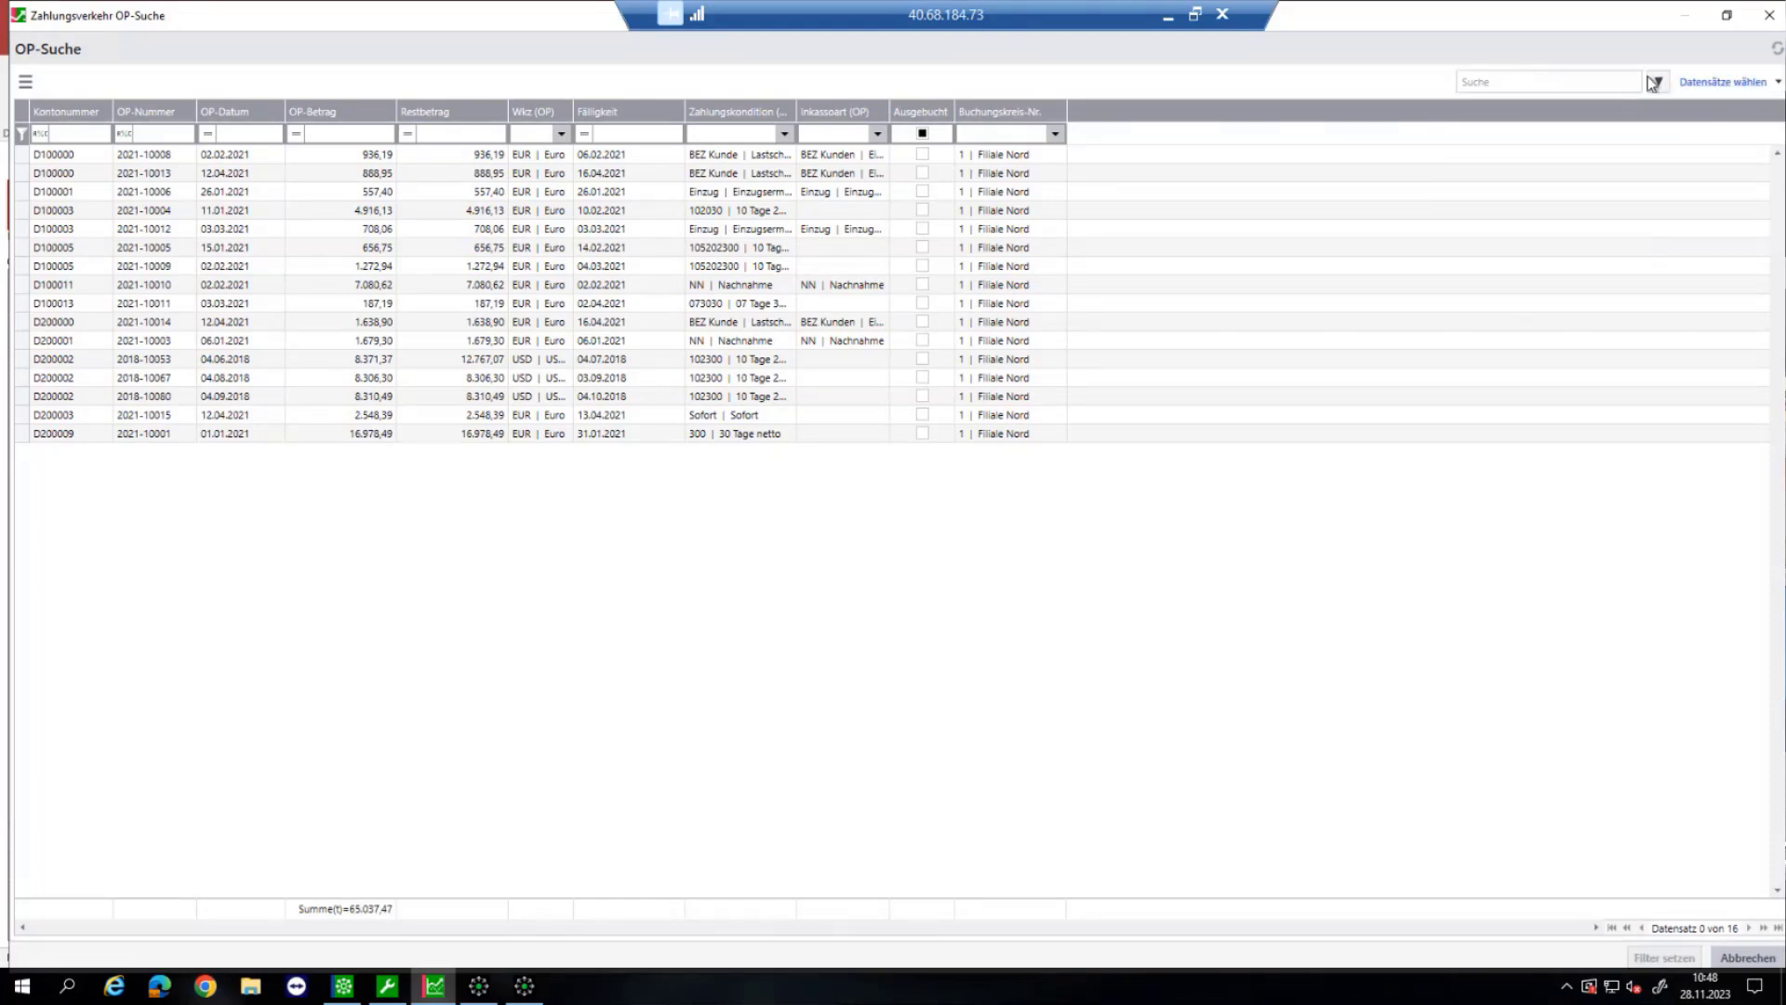
{"action": "left_click", "coordinate": [1779, 85]}
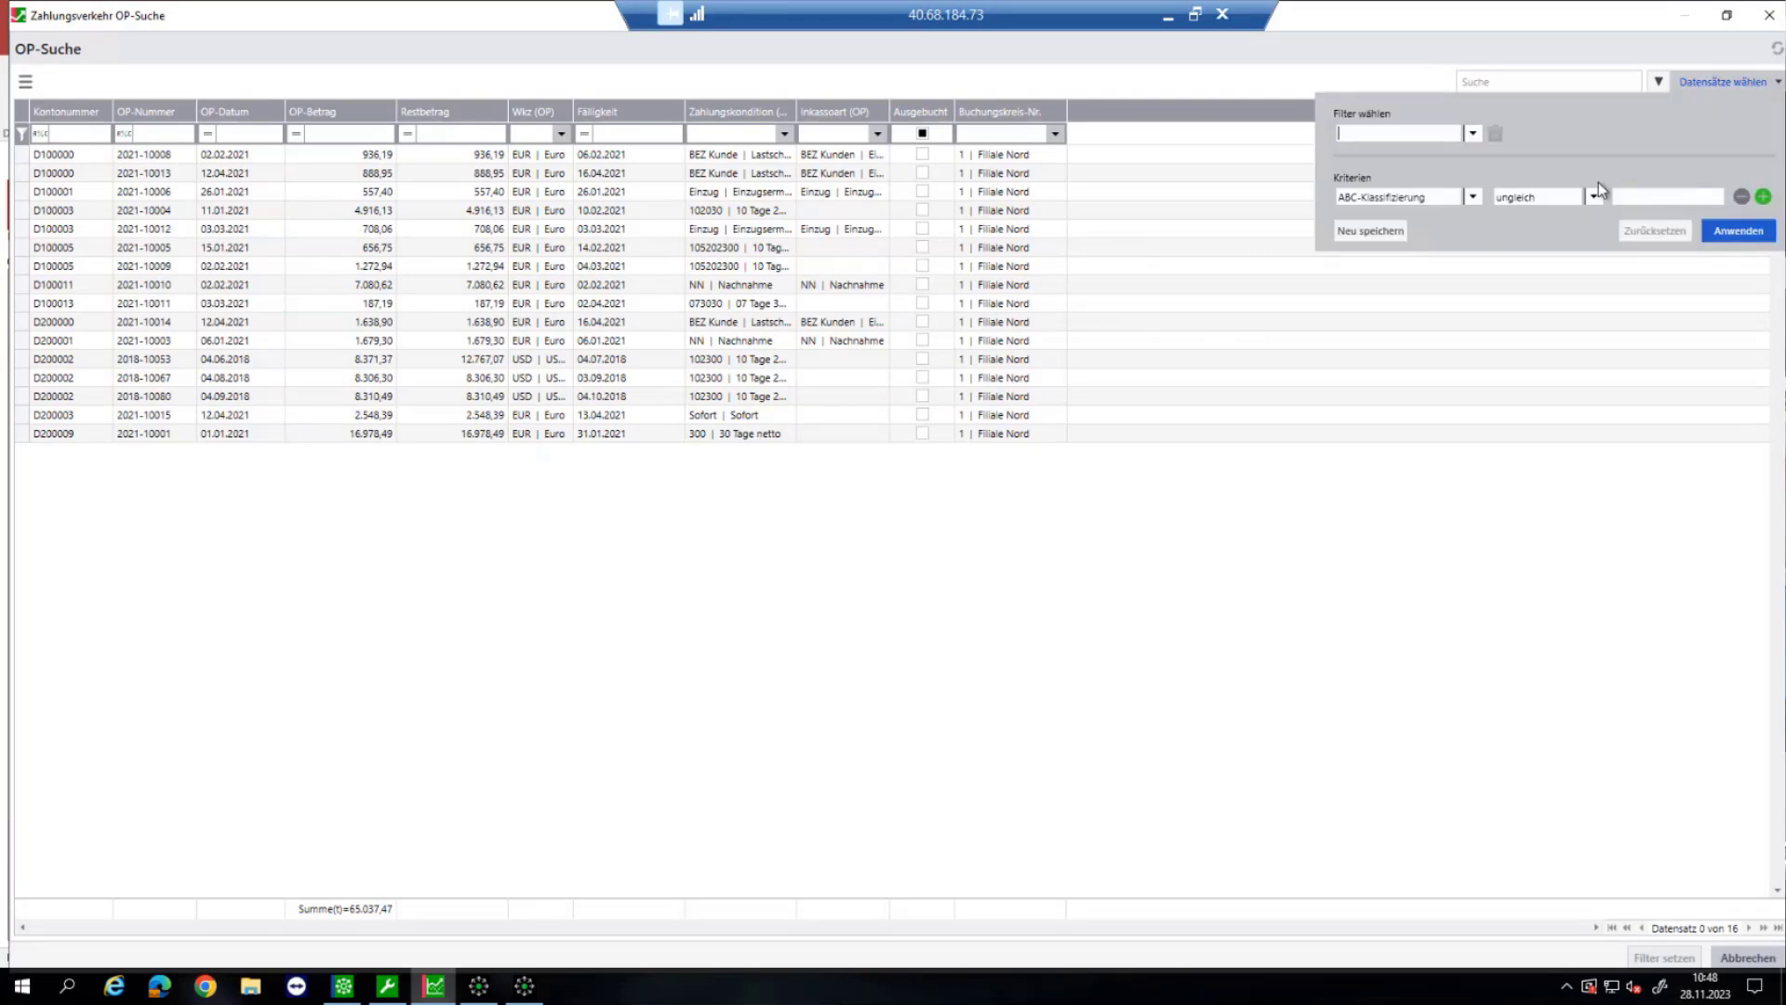
{"action": "left_click", "coordinate": [1473, 135]}
{"action": "left_click", "coordinate": [1397, 149]}
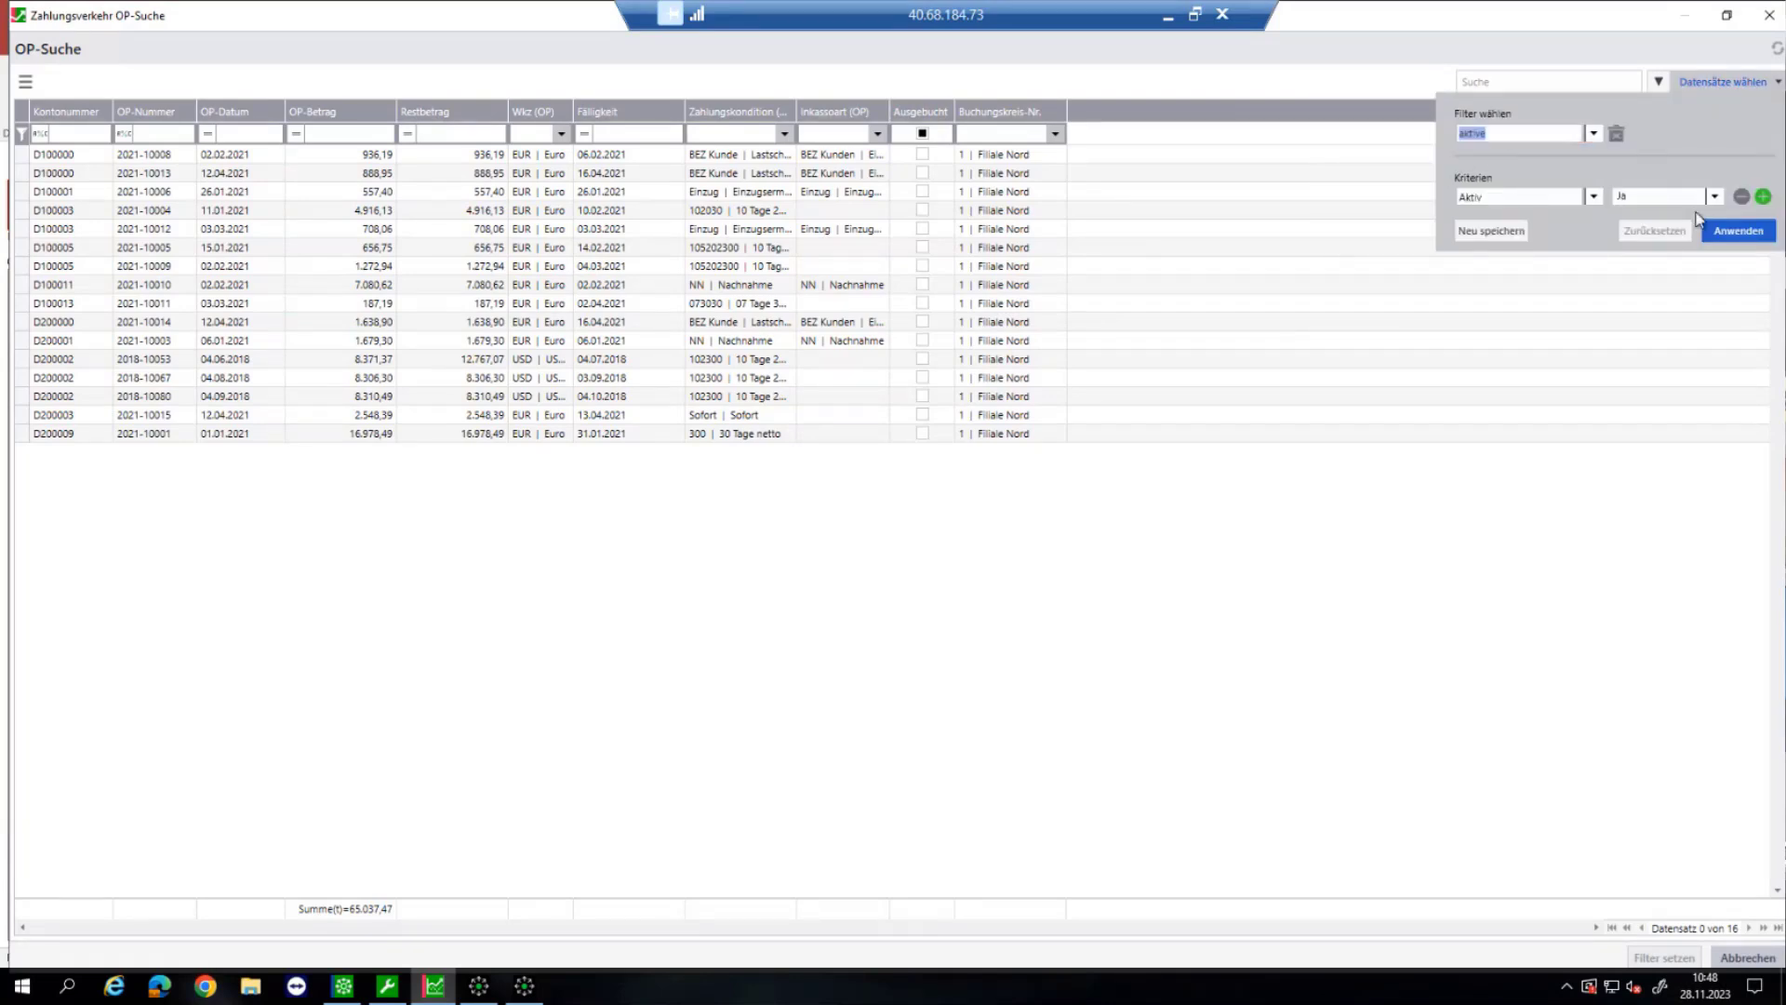
{"action": "left_click", "coordinate": [1755, 236]}
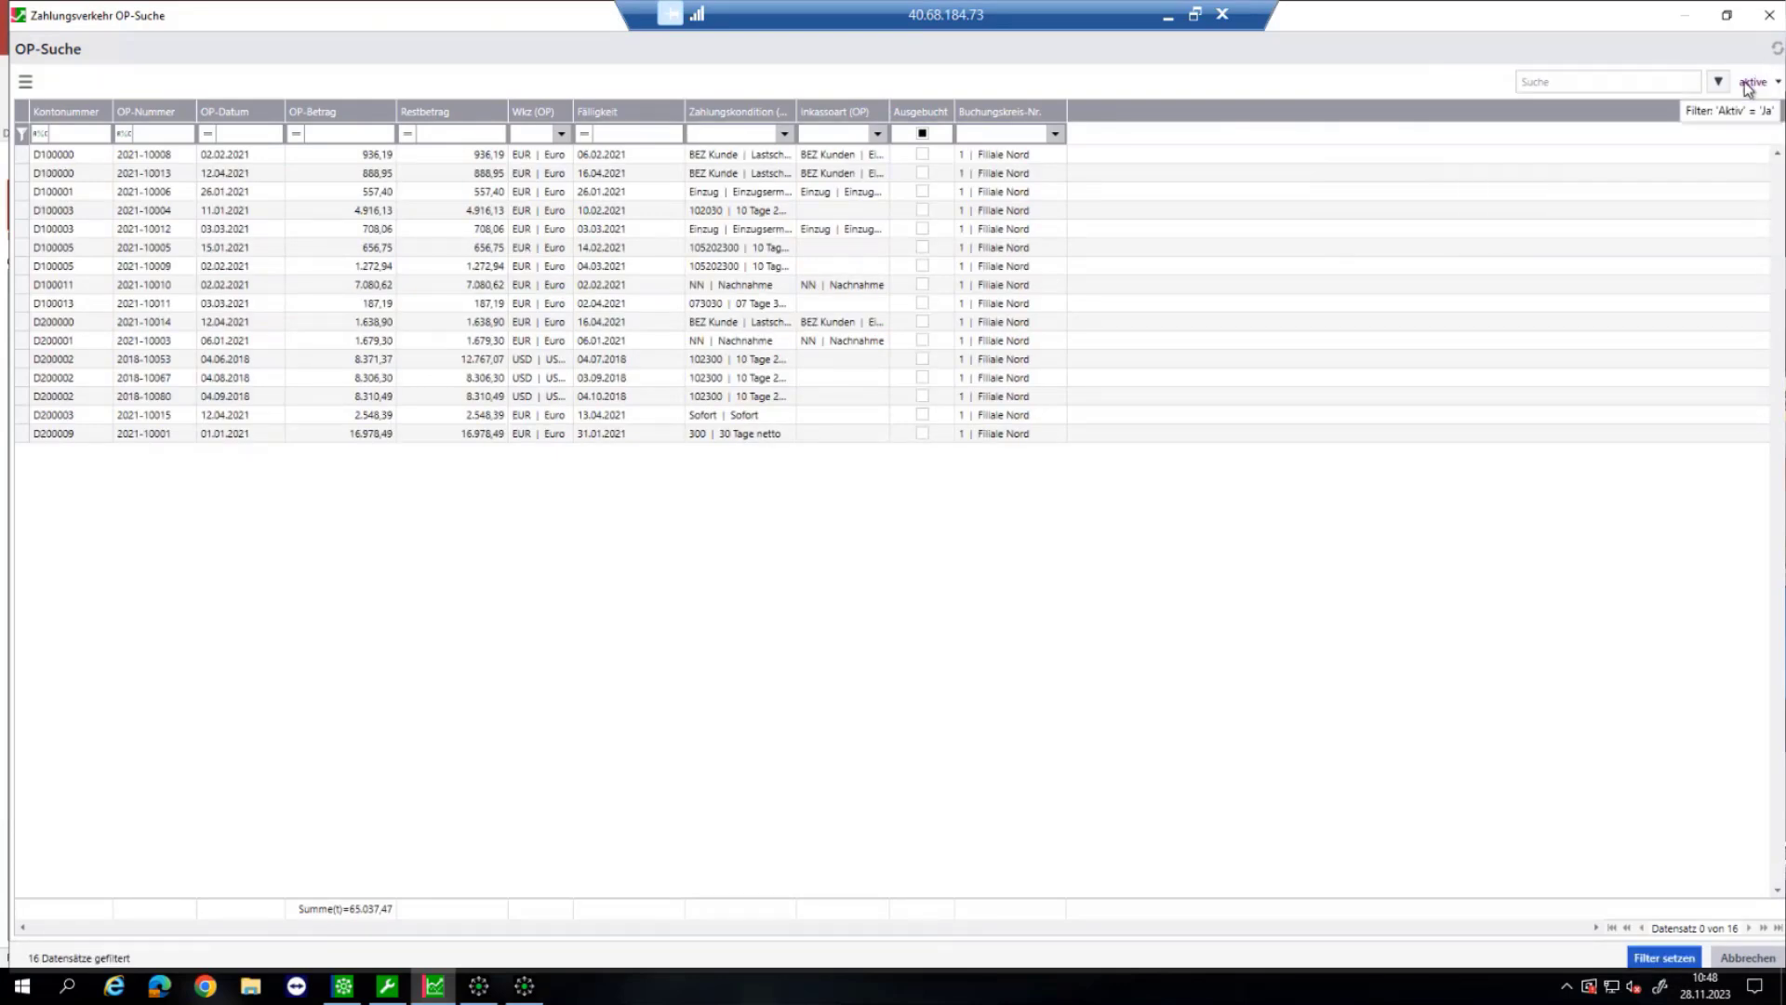
{"action": "left_click", "coordinate": [1644, 959]}
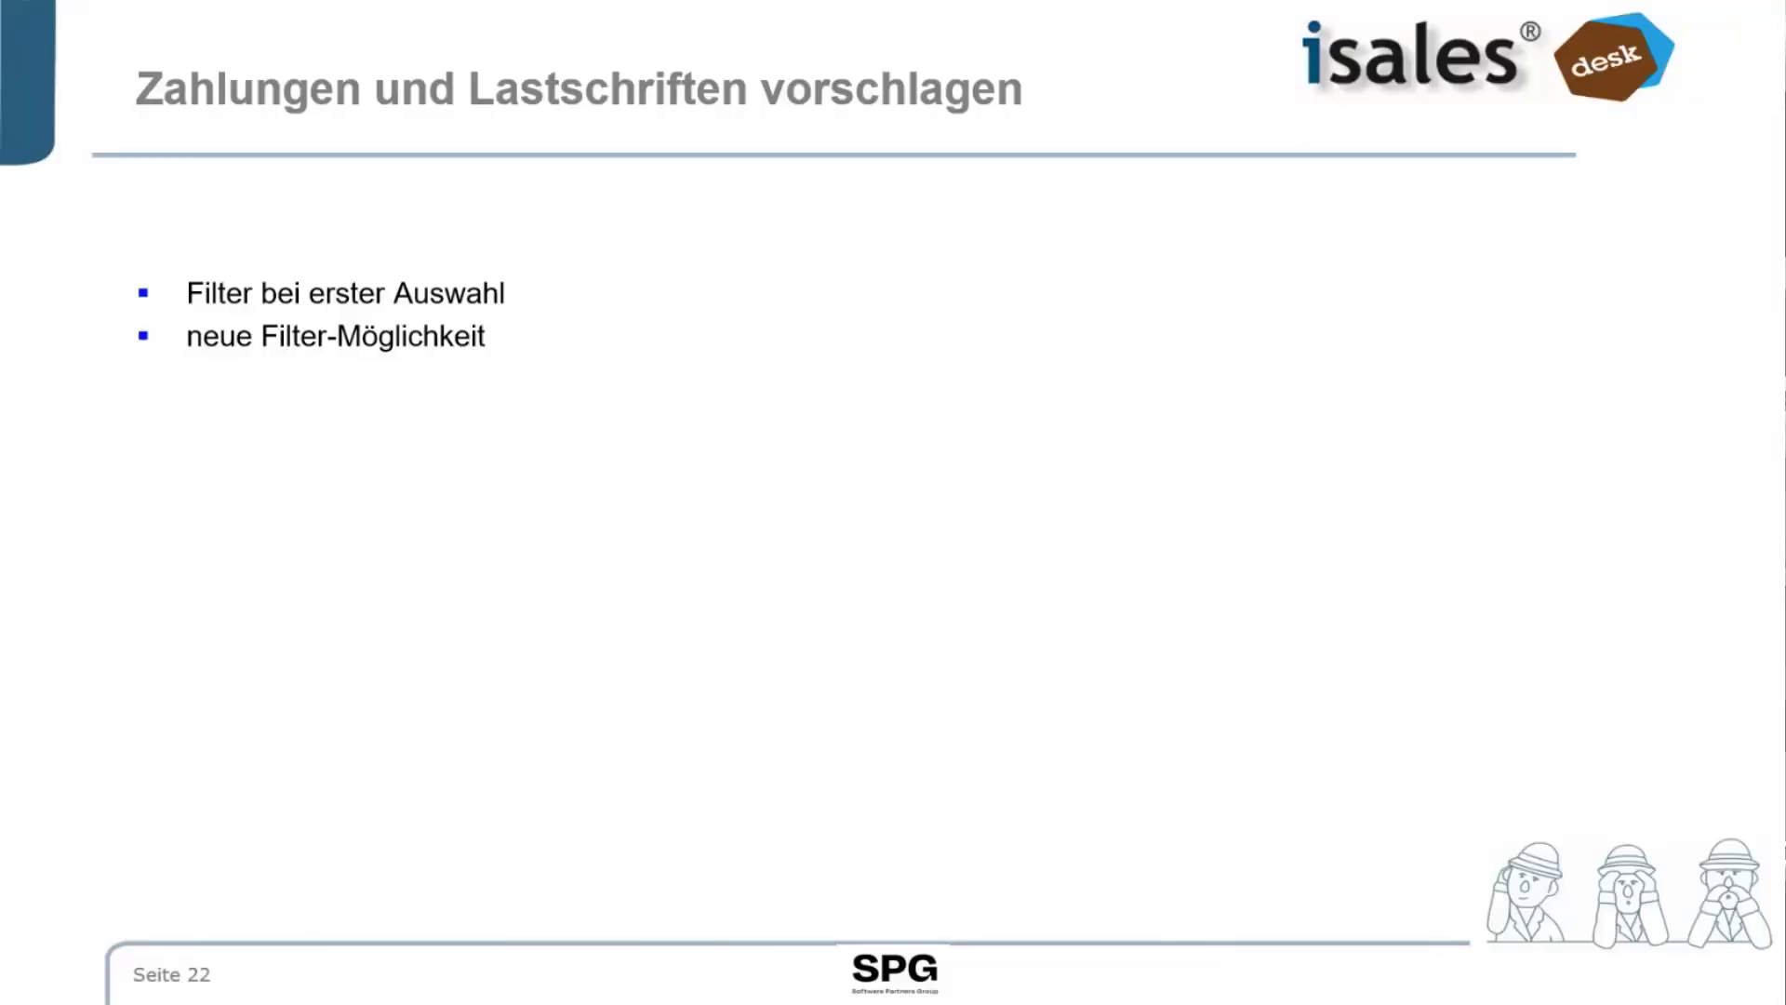
{"action": "left_click", "coordinate": [867, 309]}
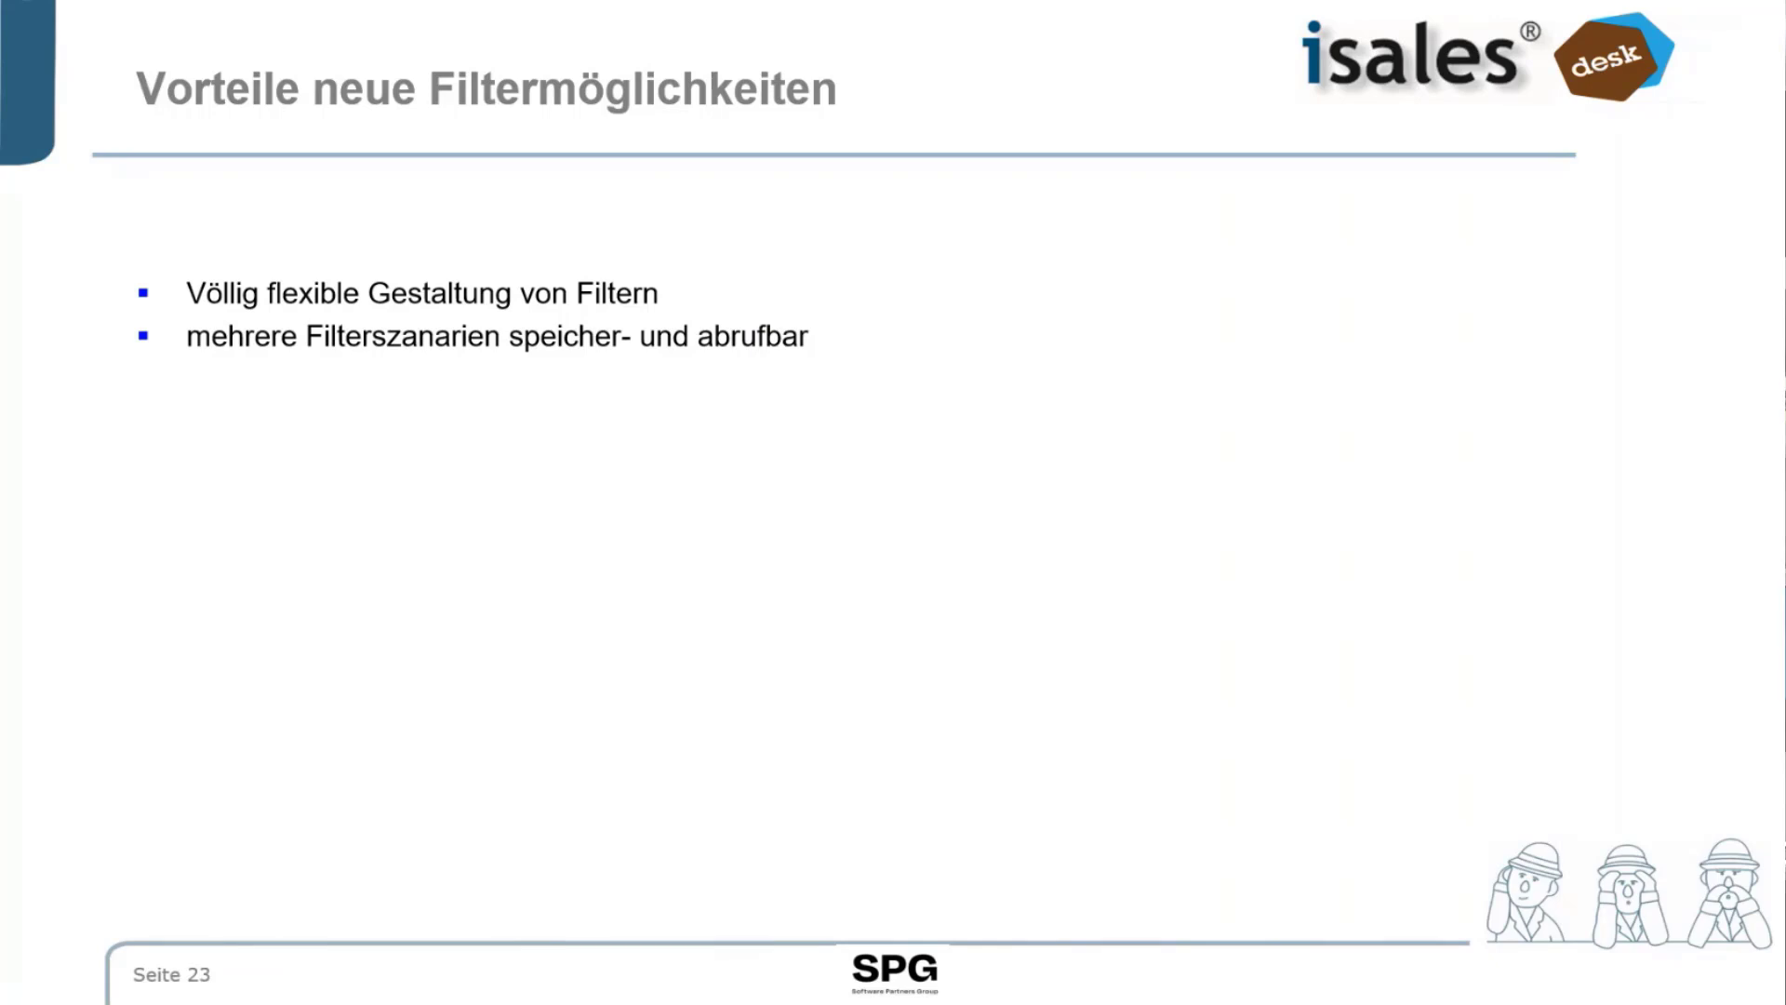
{"action": "left_click", "coordinate": [770, 256]}
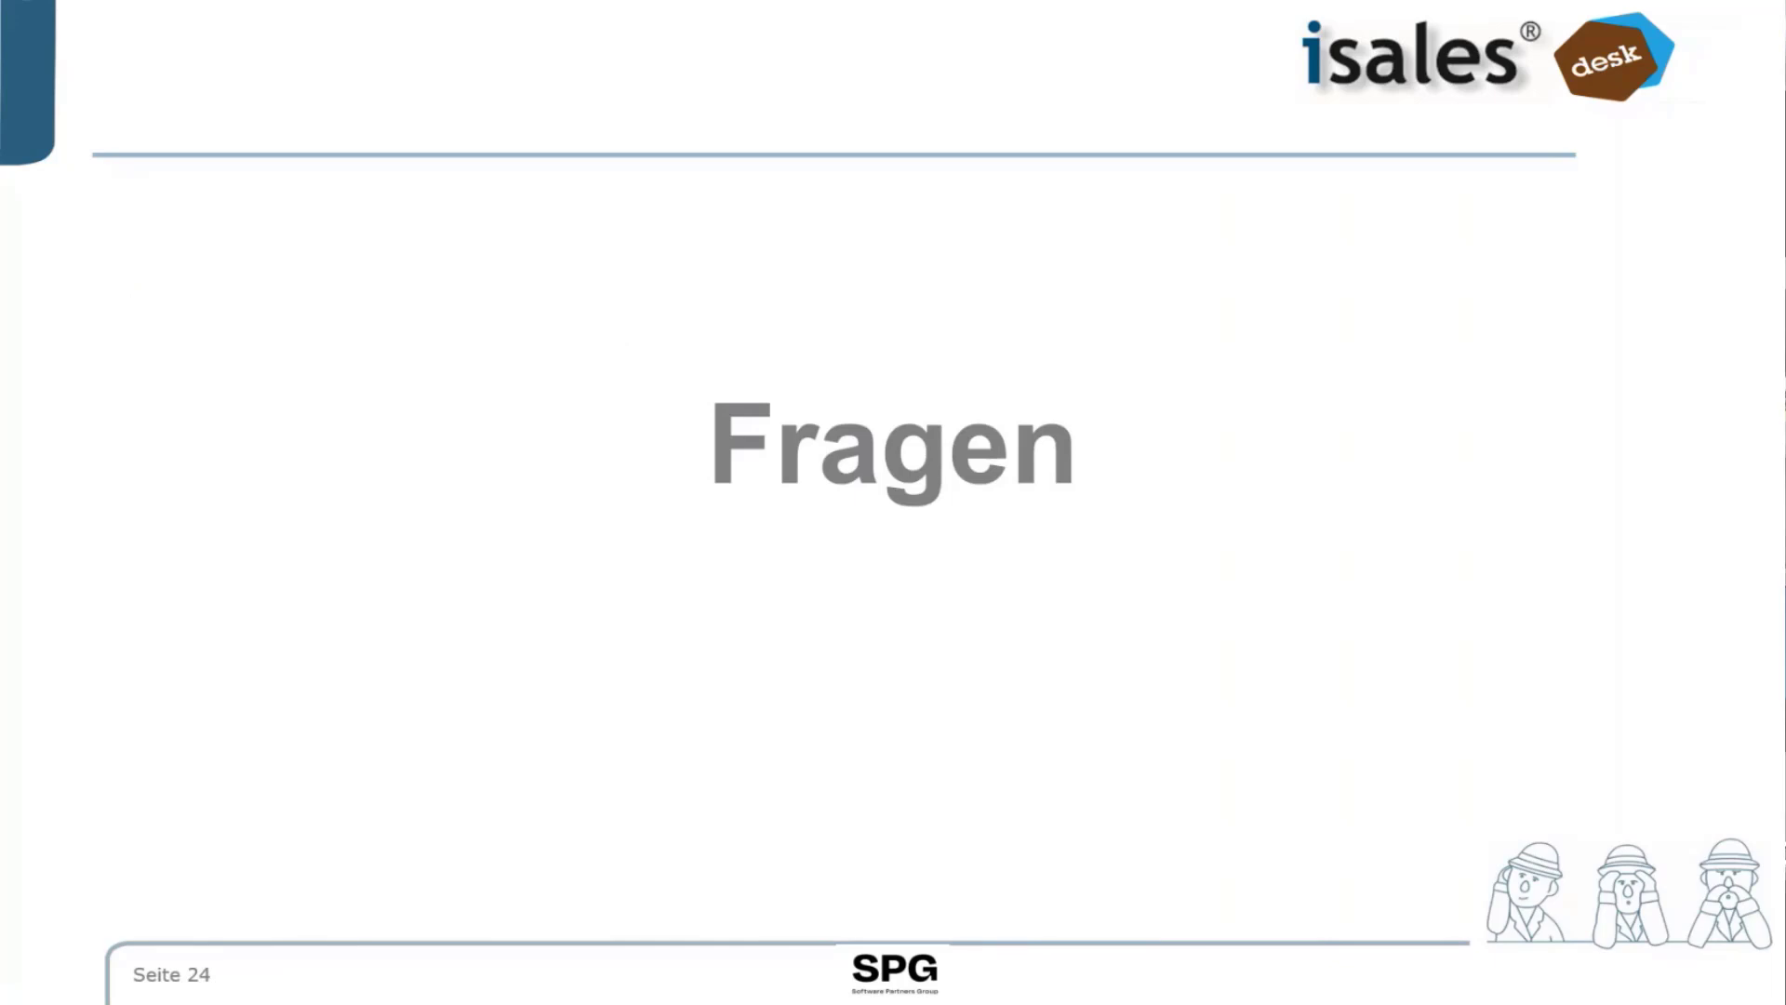
{"action": "key", "text": "Right"}
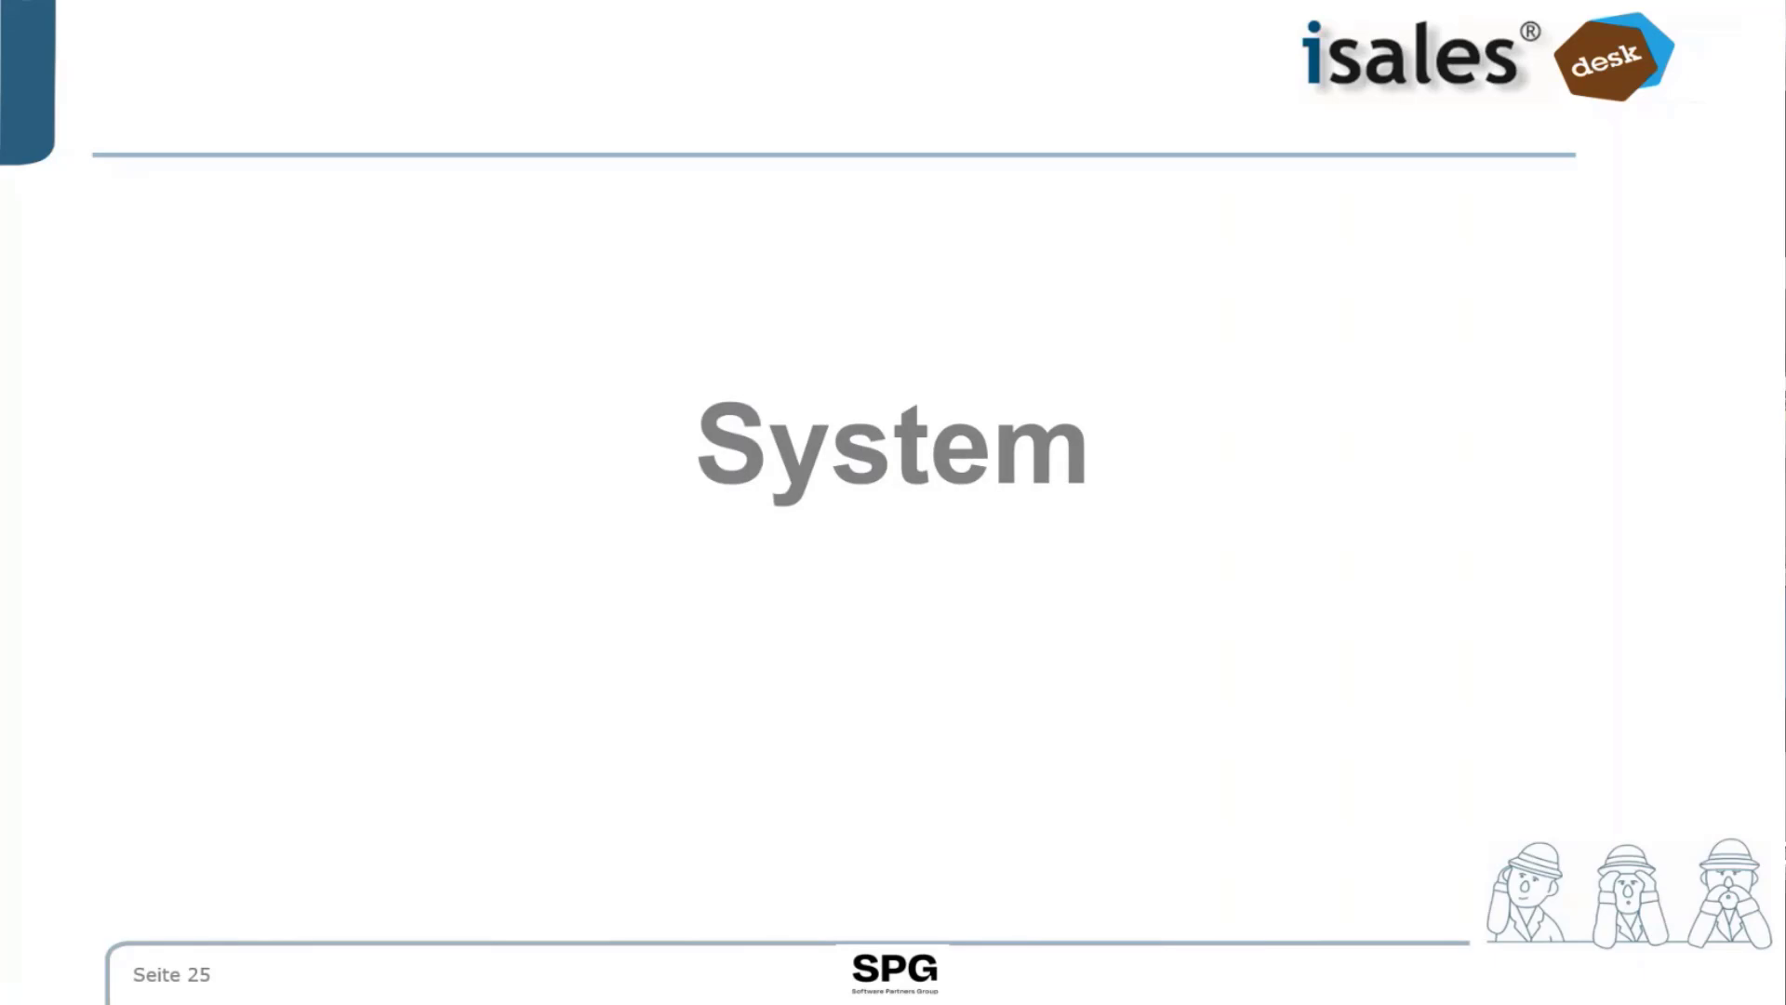
{"action": "key", "text": "Left"}
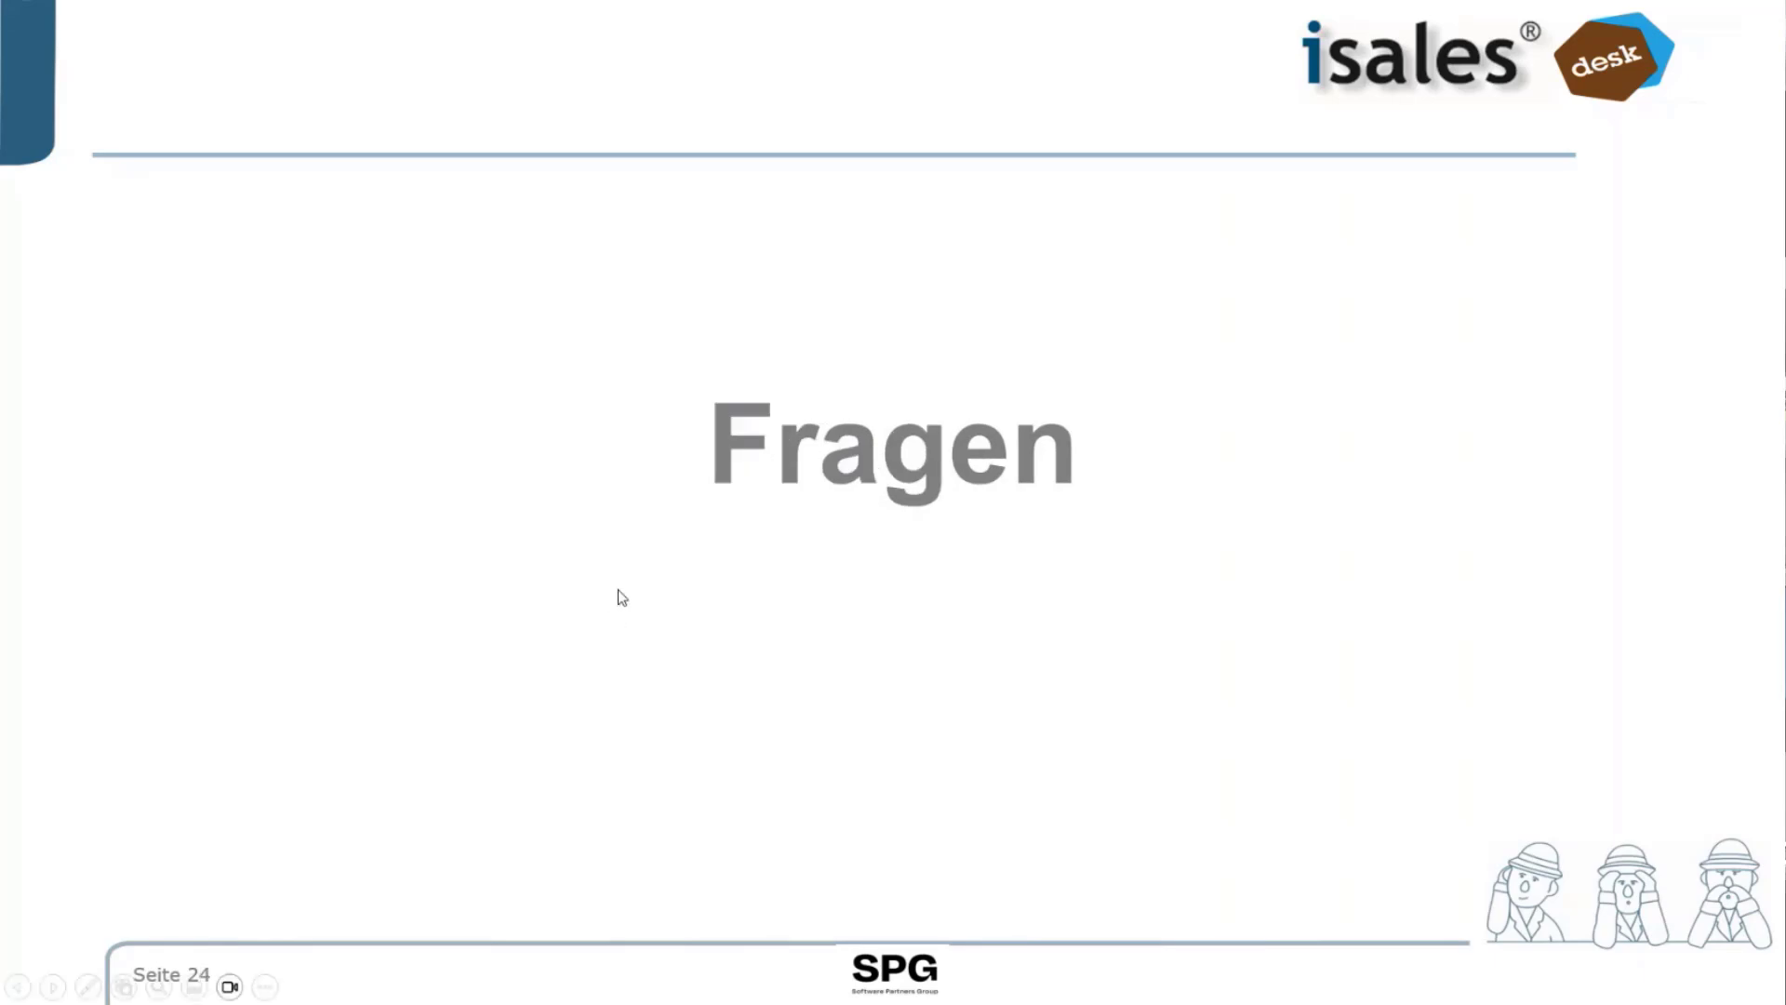
Step: Switch back to Sage 100 and set the Selektionsart in Zahlungen vorschlagen to Standard-Auswahl
{"action": "key", "text": "alt+Tab"}
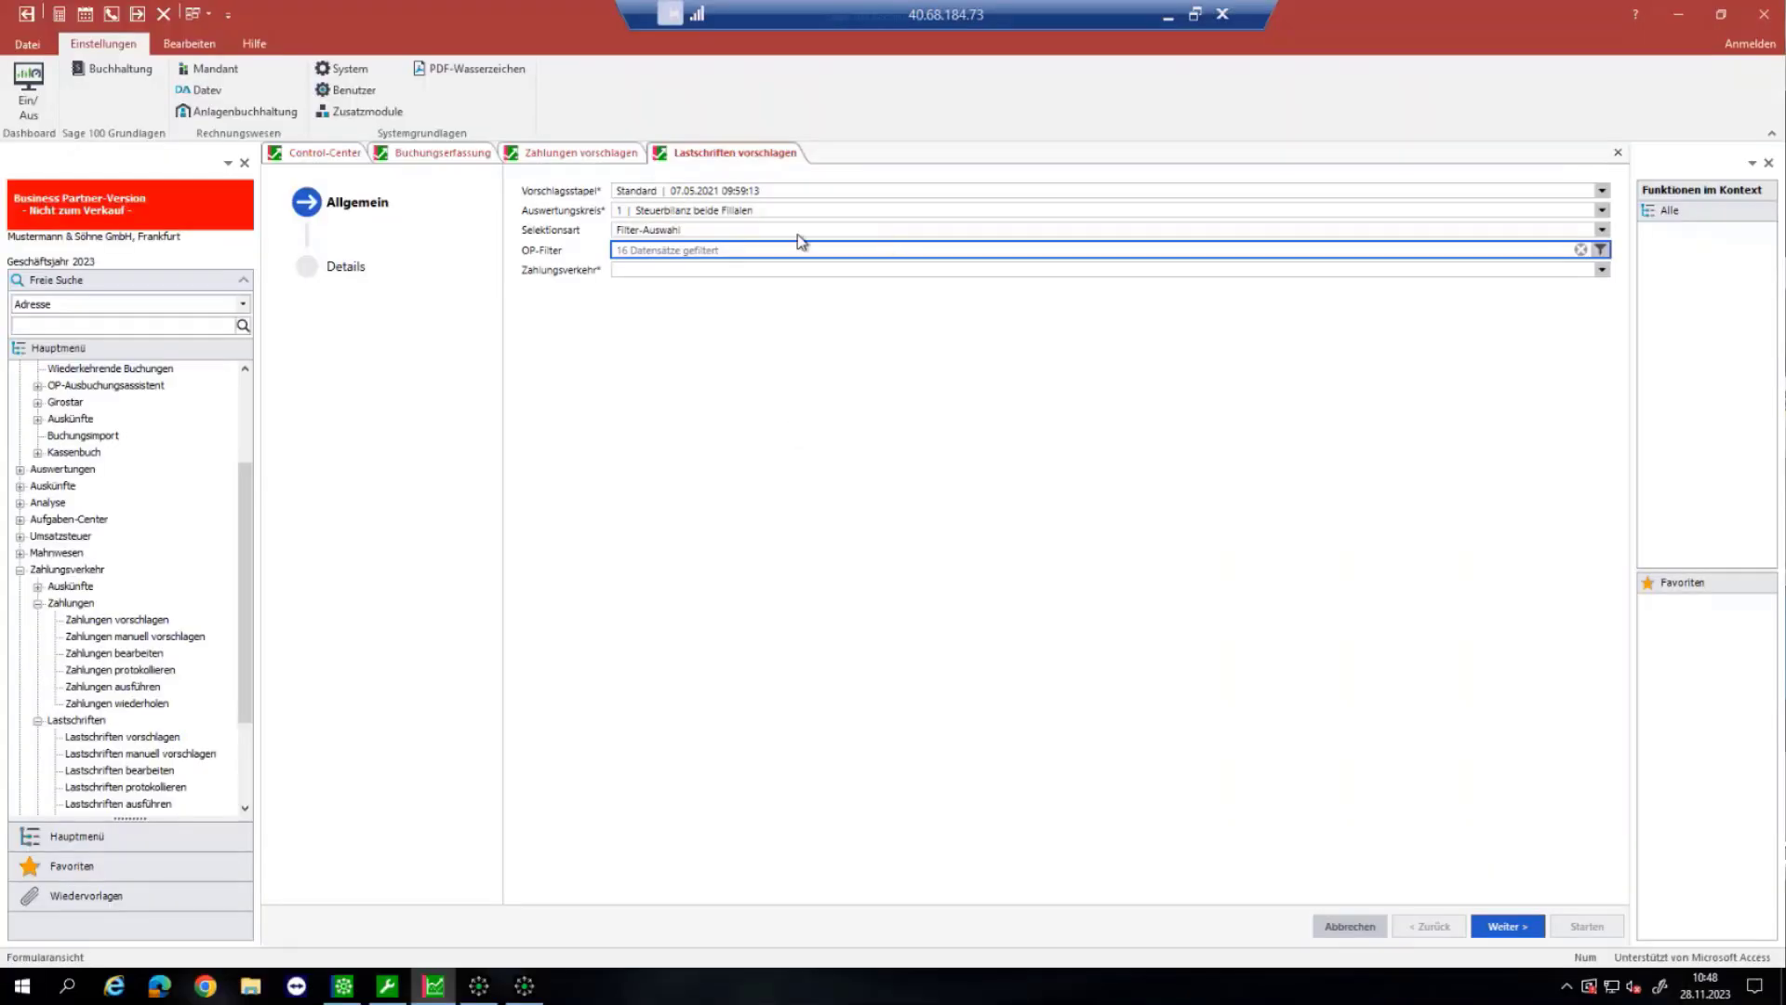
{"action": "left_click", "coordinate": [589, 154]}
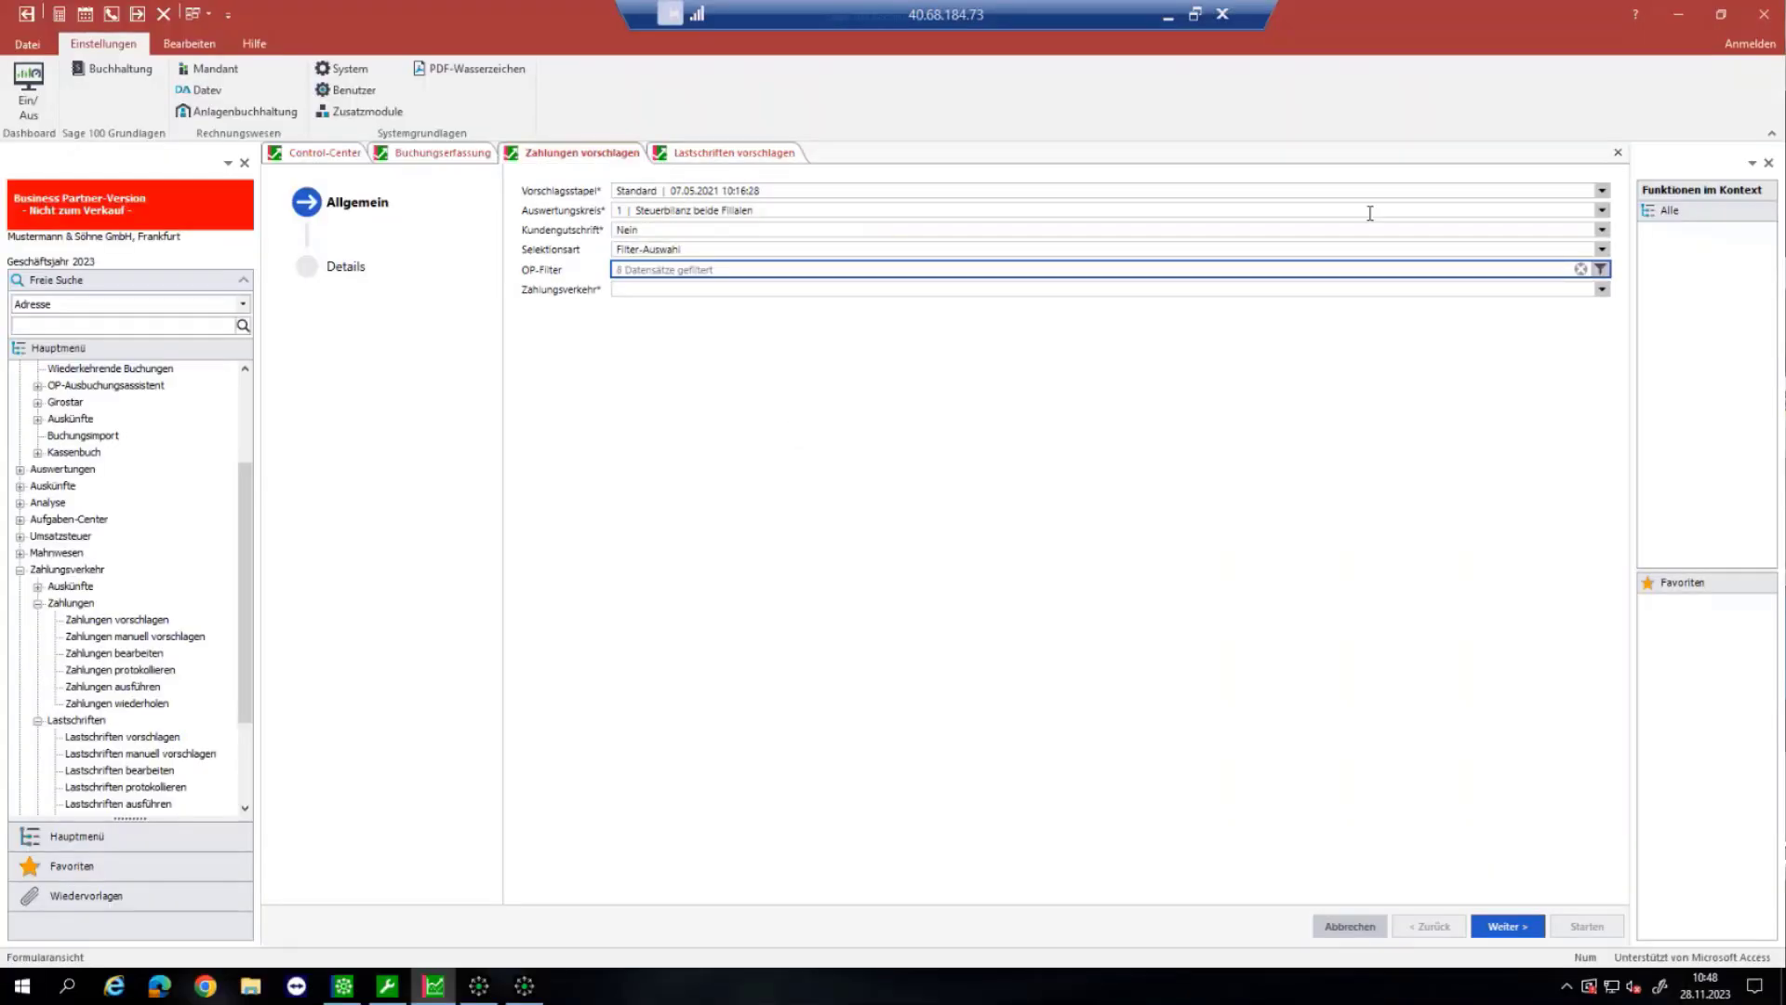
{"action": "left_click", "coordinate": [1601, 250]}
{"action": "left_click", "coordinate": [1016, 256]}
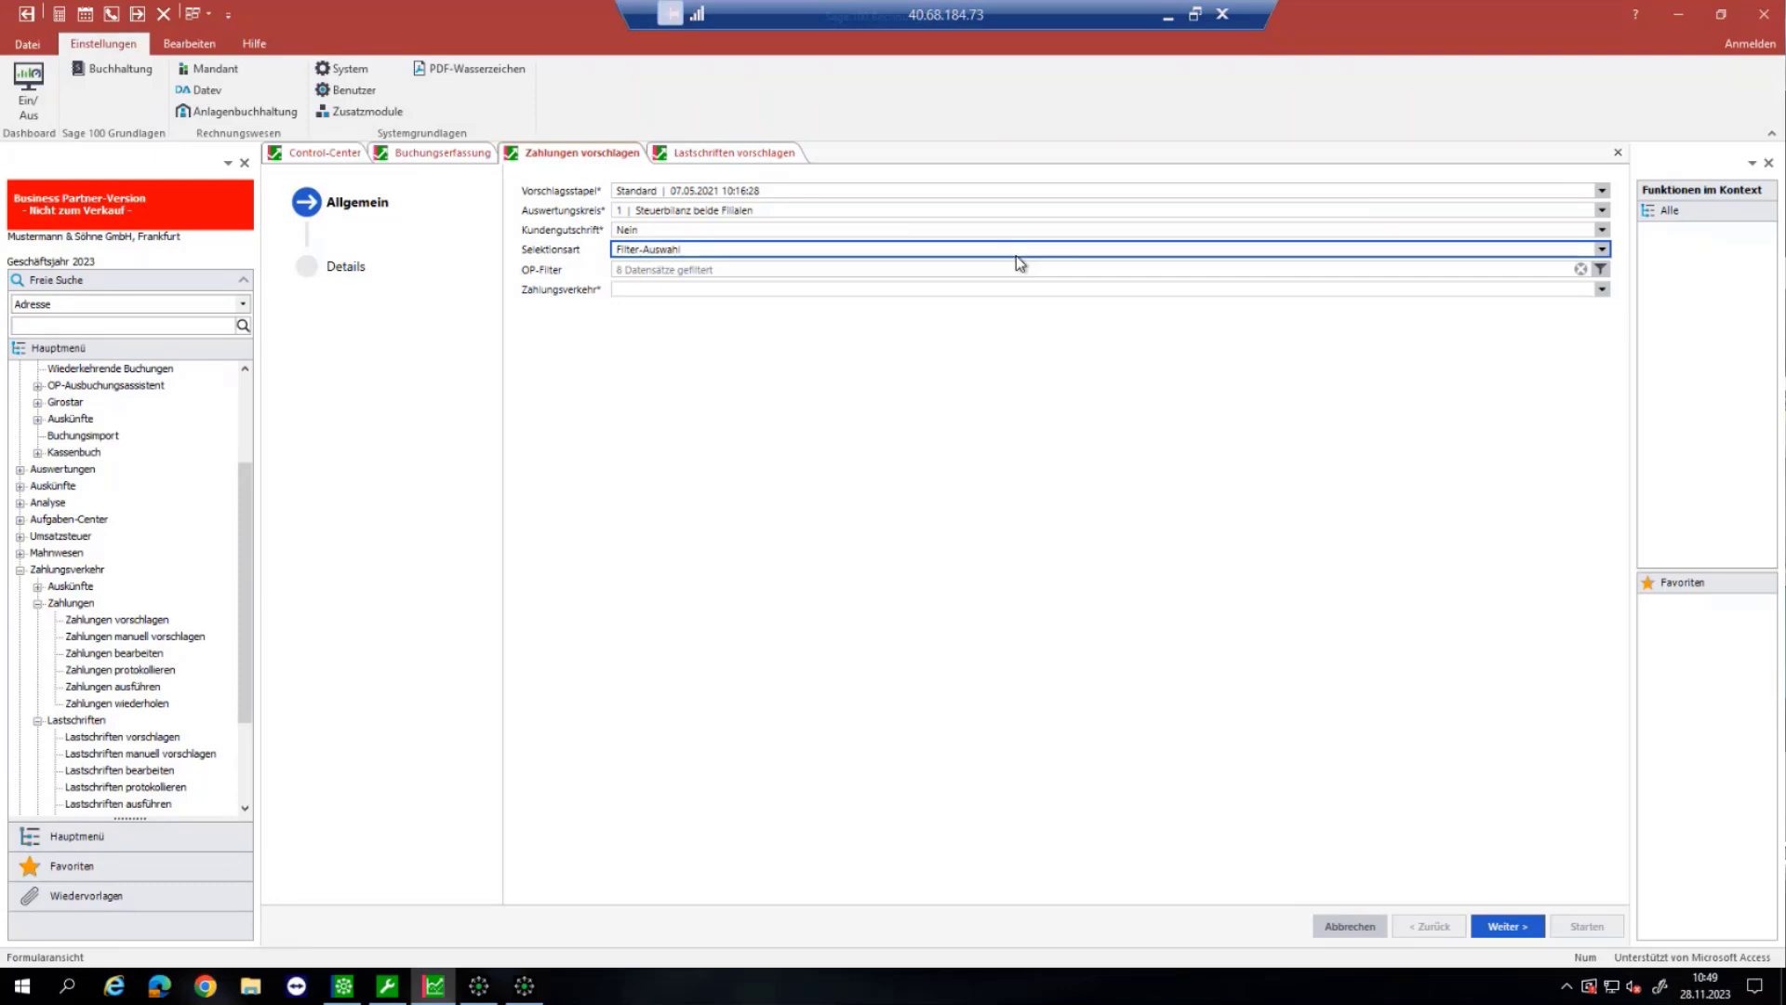
{"action": "left_click", "coordinate": [1601, 249]}
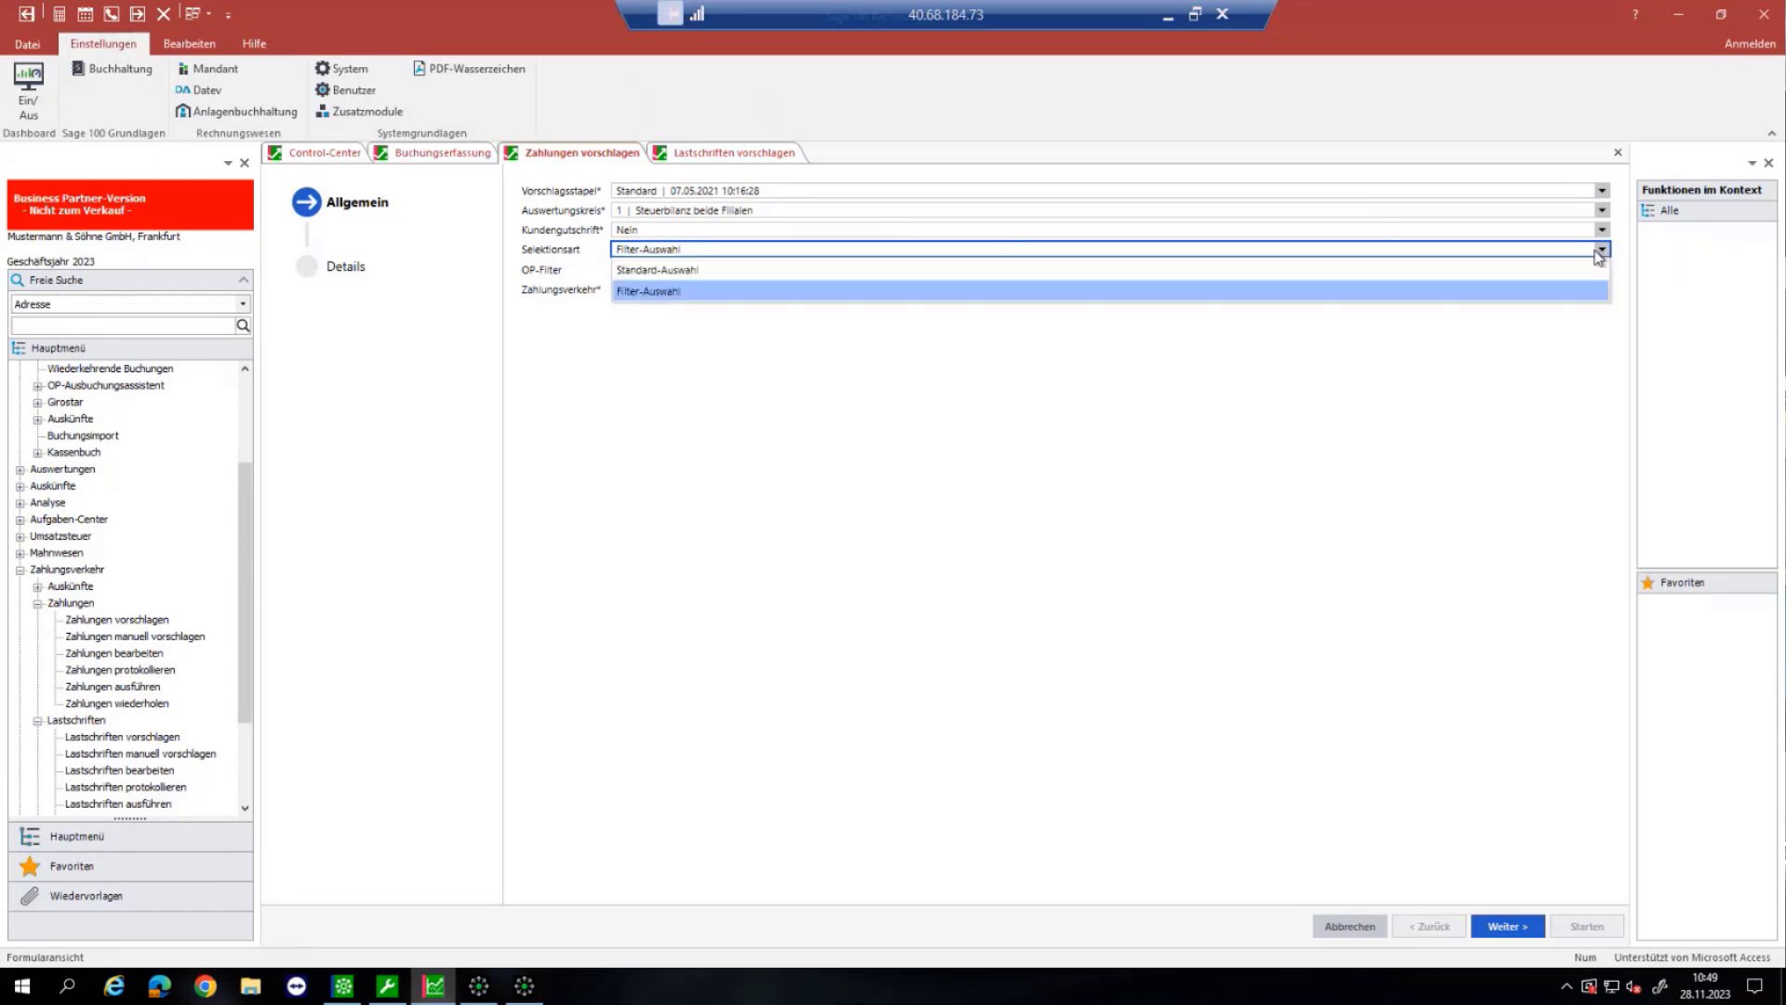
{"action": "left_click", "coordinate": [1537, 269]}
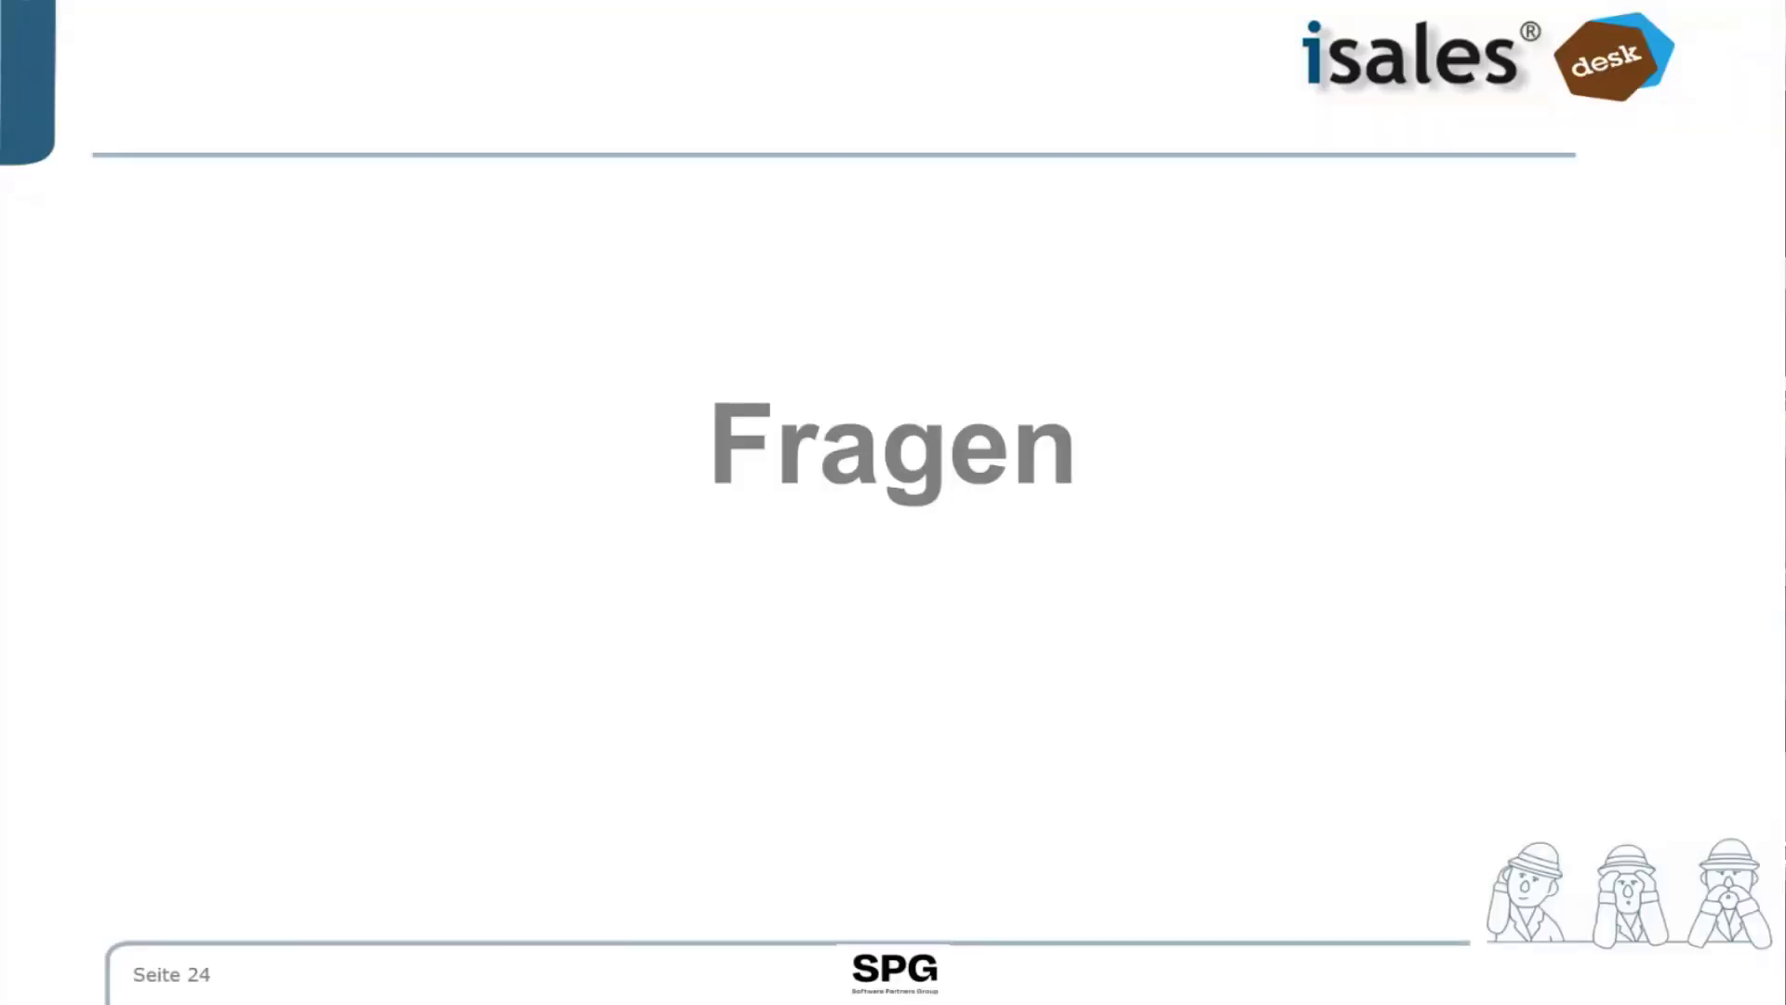
{"action": "key", "text": "Right"}
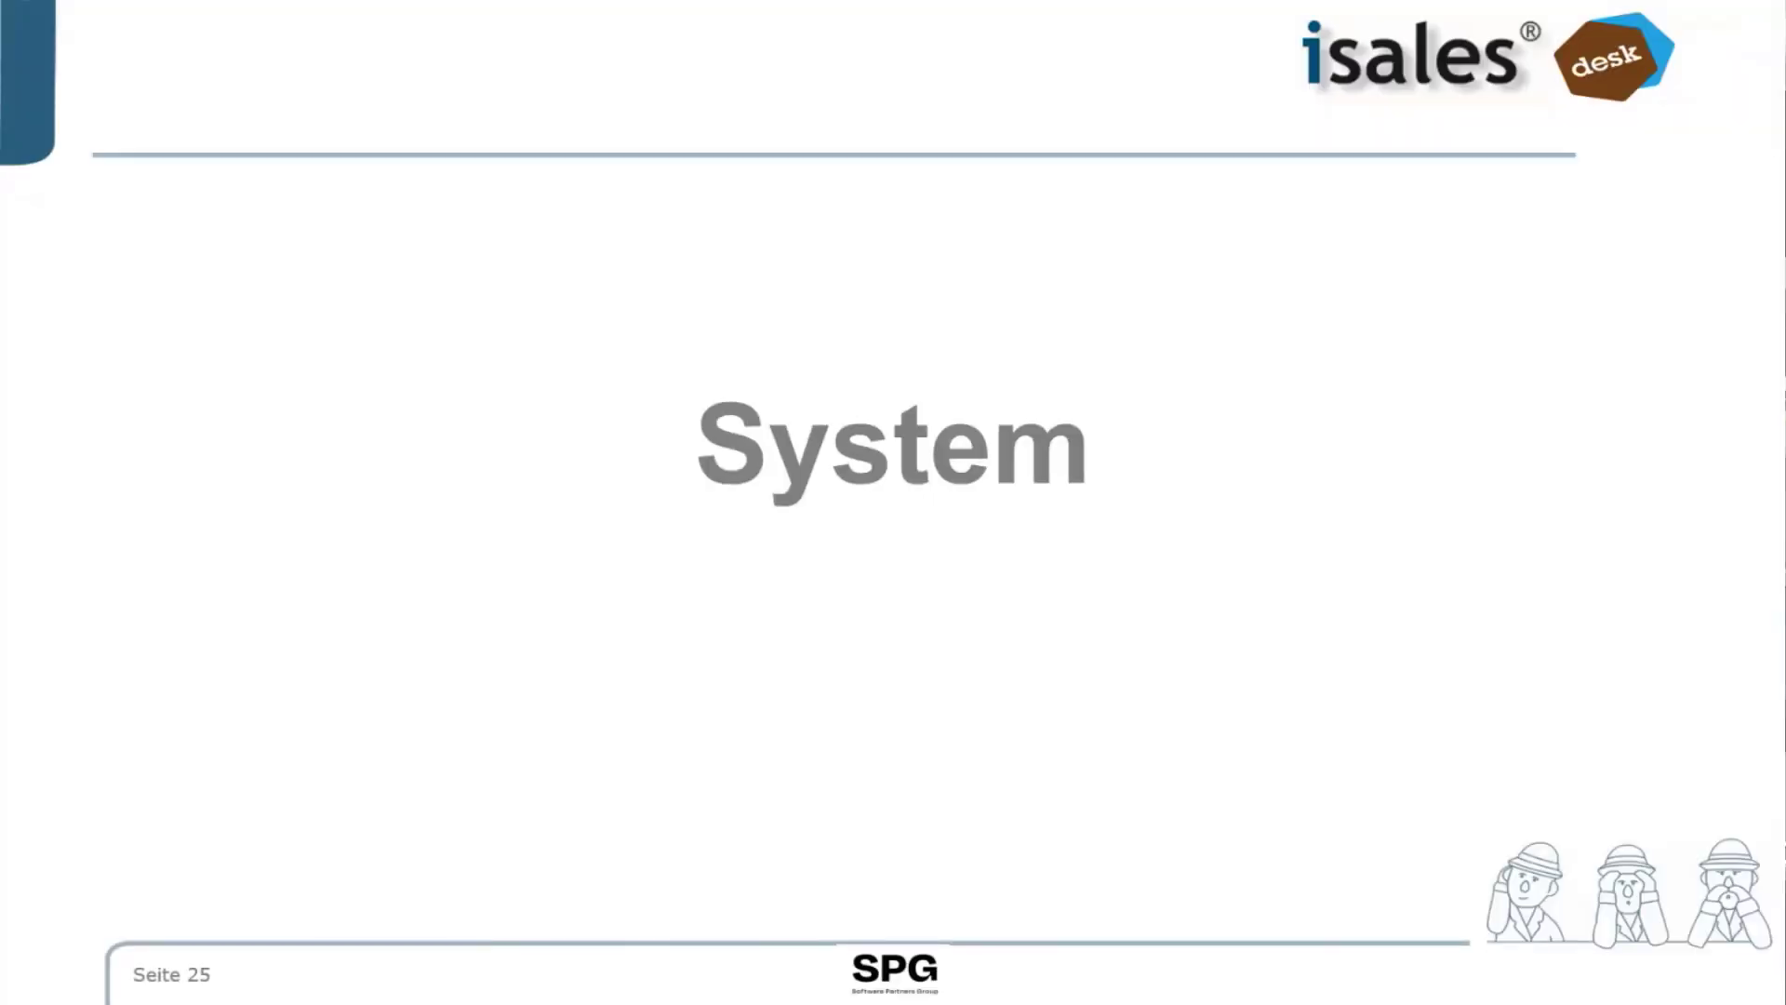